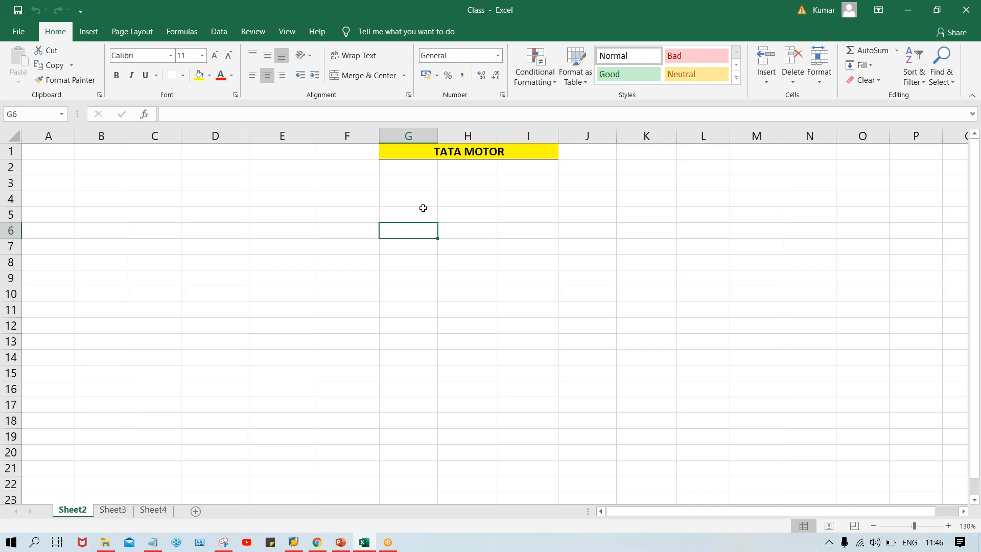
- Switch to SAP Logon, open the SAP_2 connection and log on to client 800 with the user name and password
click(417, 201)
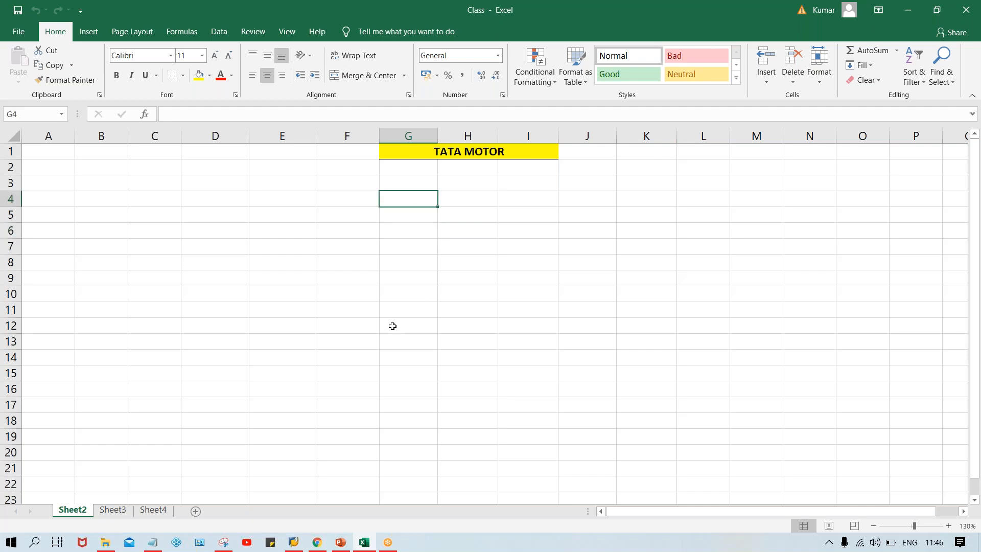
click(293, 542)
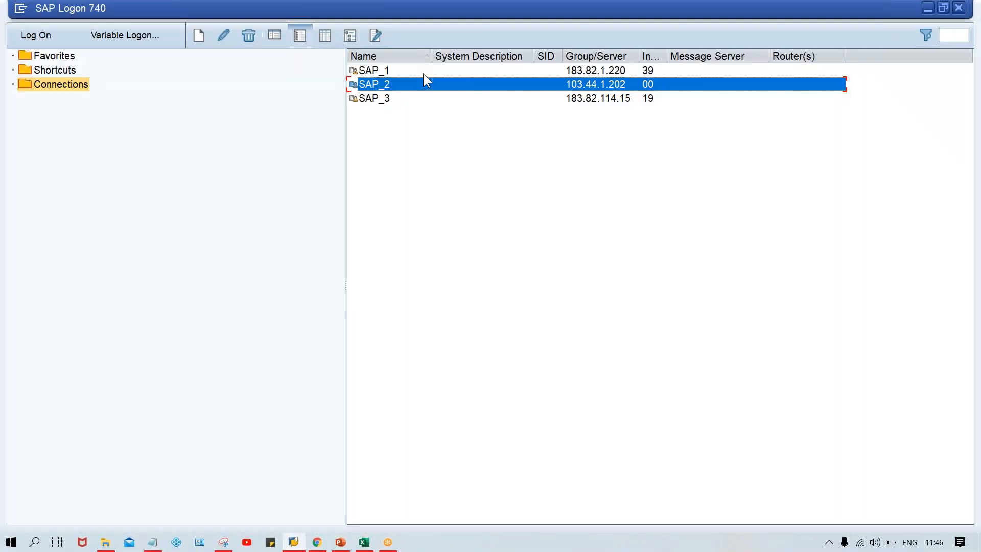
click(386, 87)
double_click(421, 86)
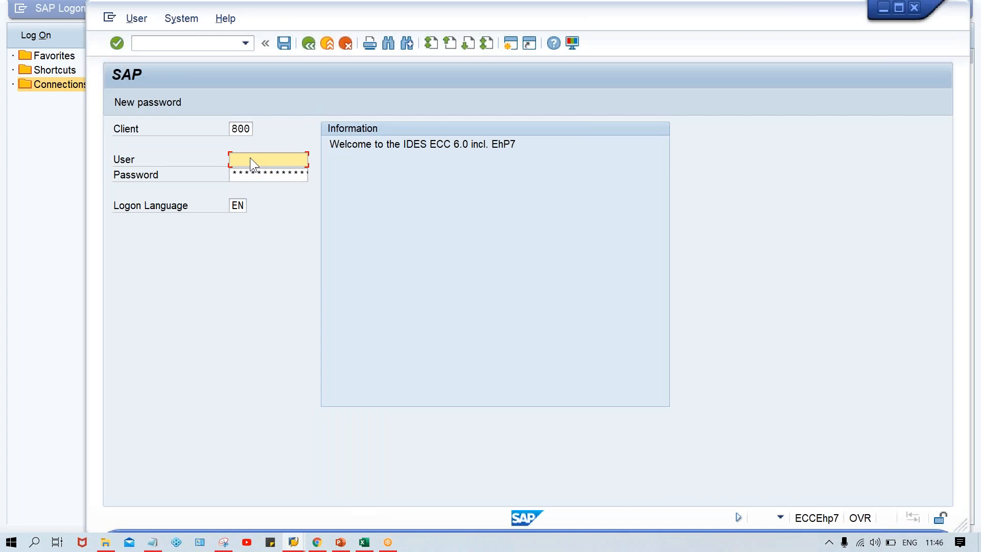
click(250, 160)
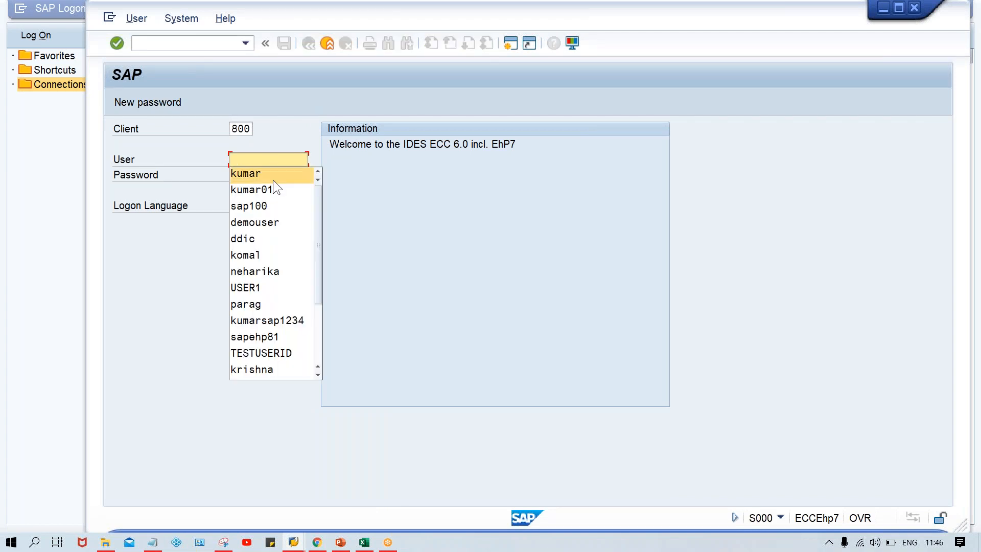
click(273, 180)
key(Tab)
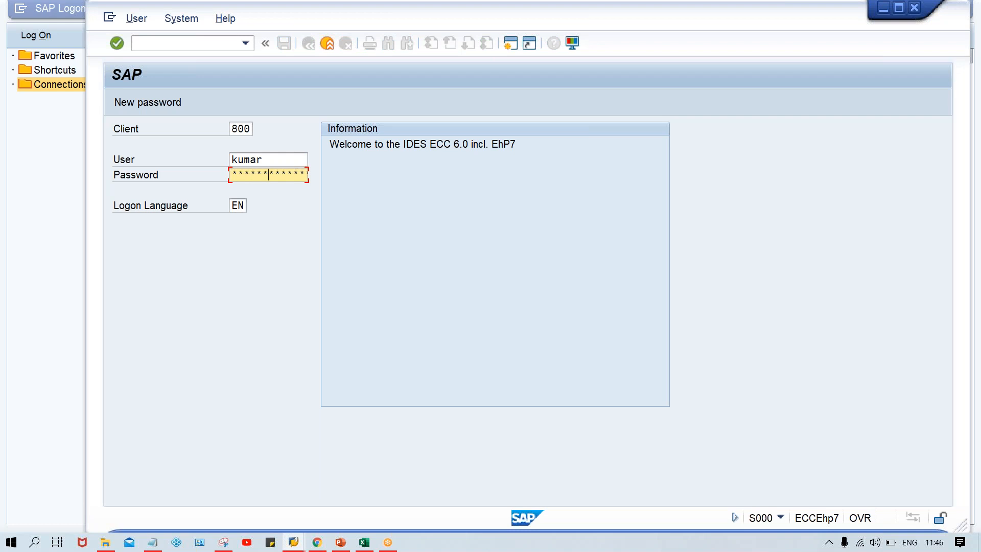
key(Return)
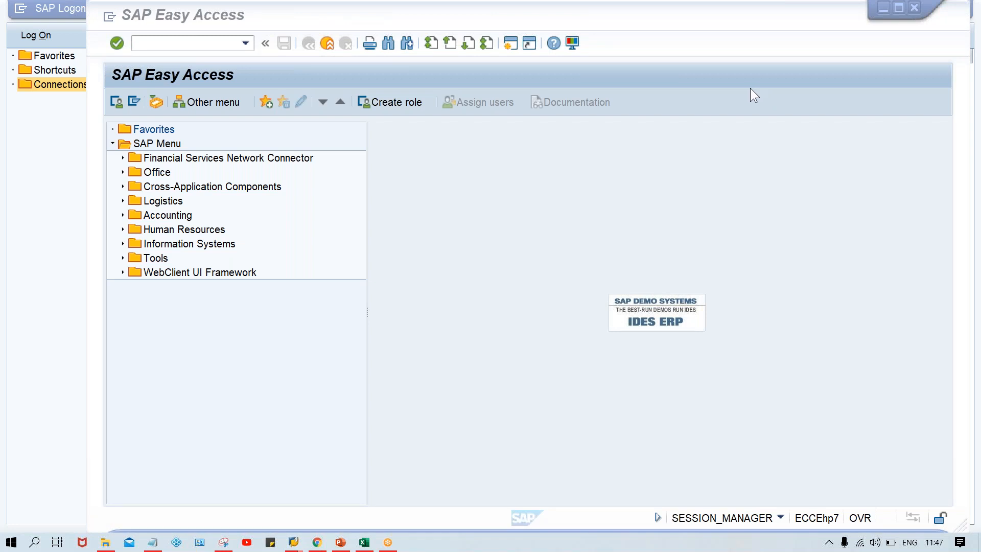
- Run transaction FBL5N to list the open customer line items for company code TM00
click(192, 40)
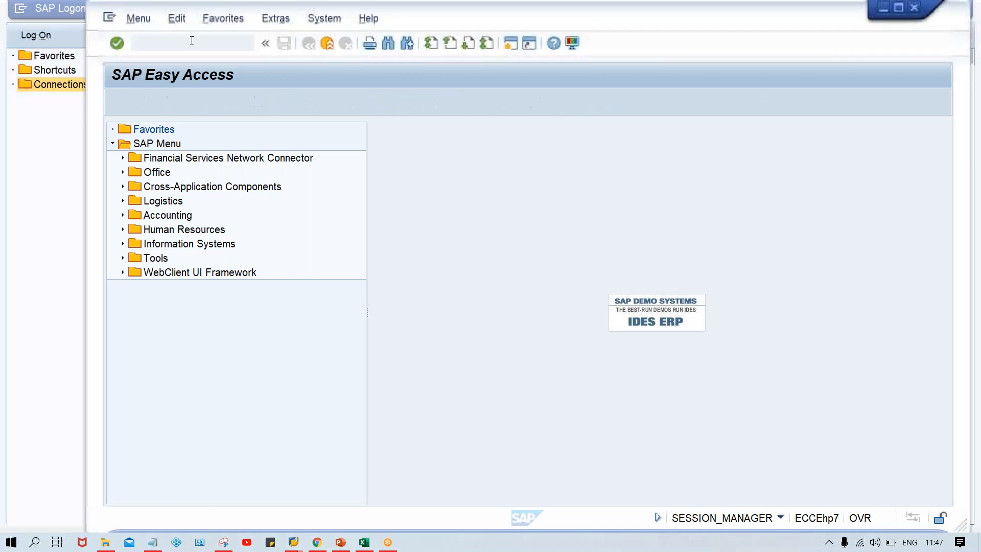
text(fbl5n)
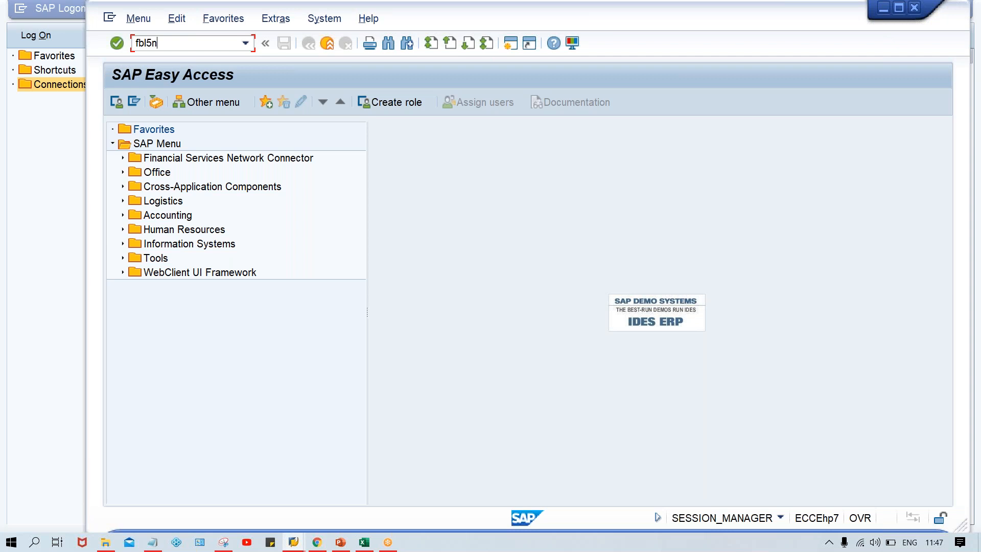
key(Return)
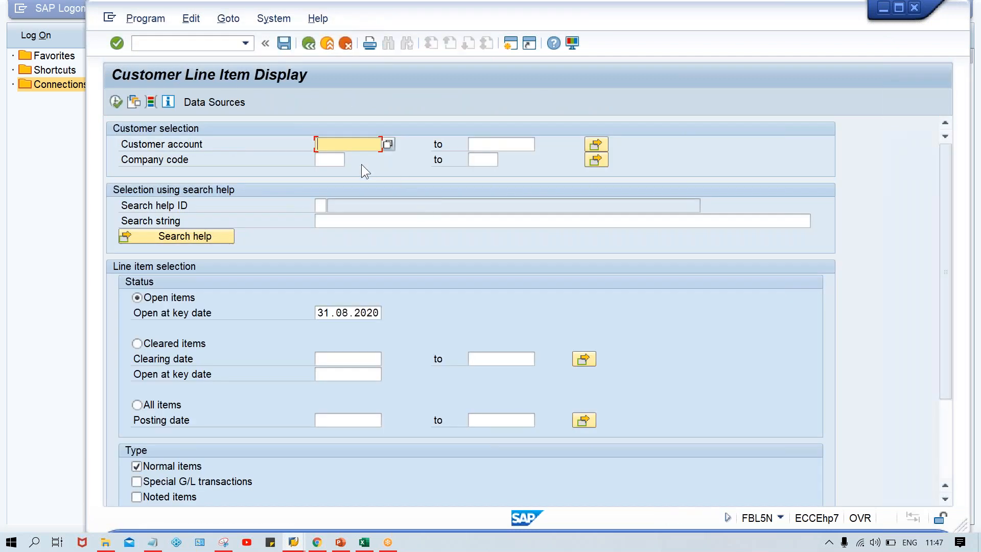
click(342, 159)
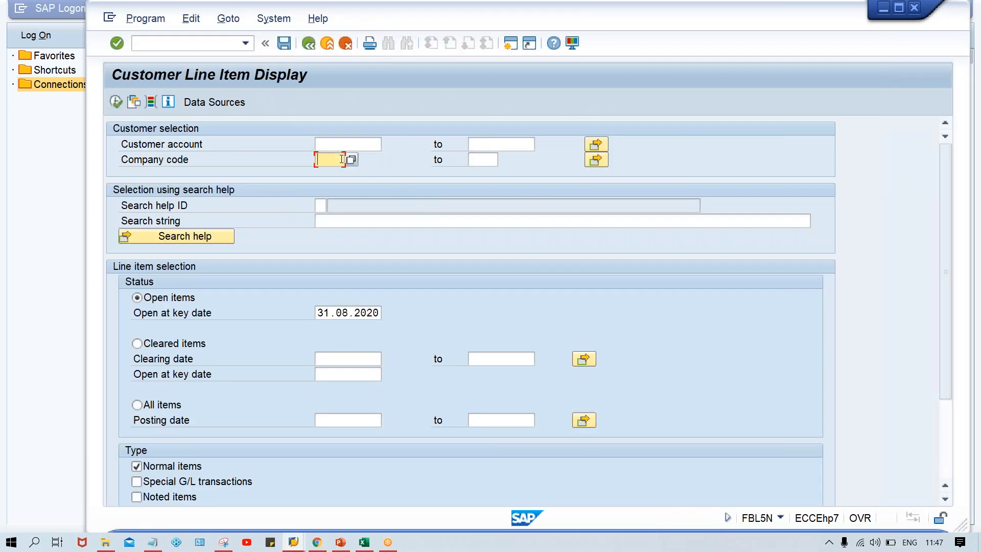
text(TM00)
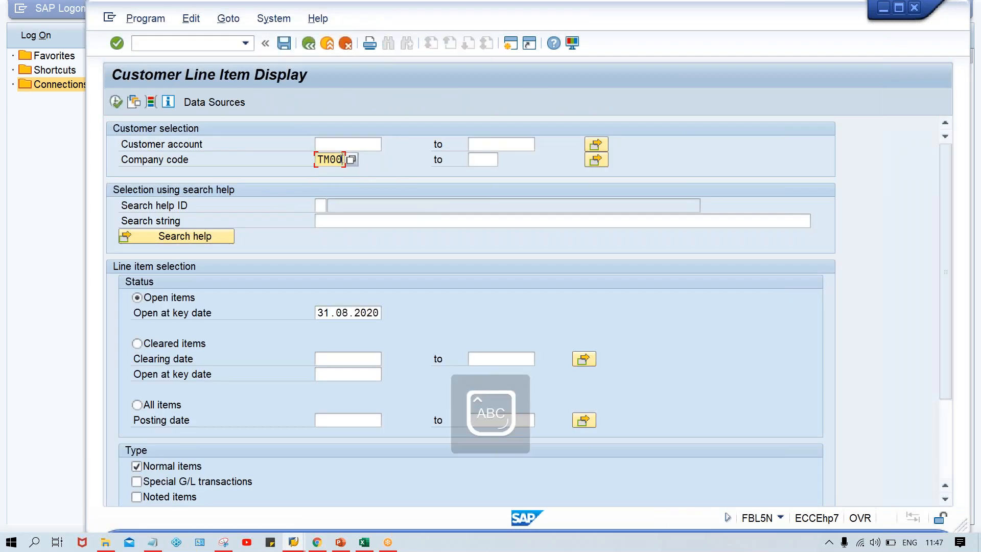
click(109, 102)
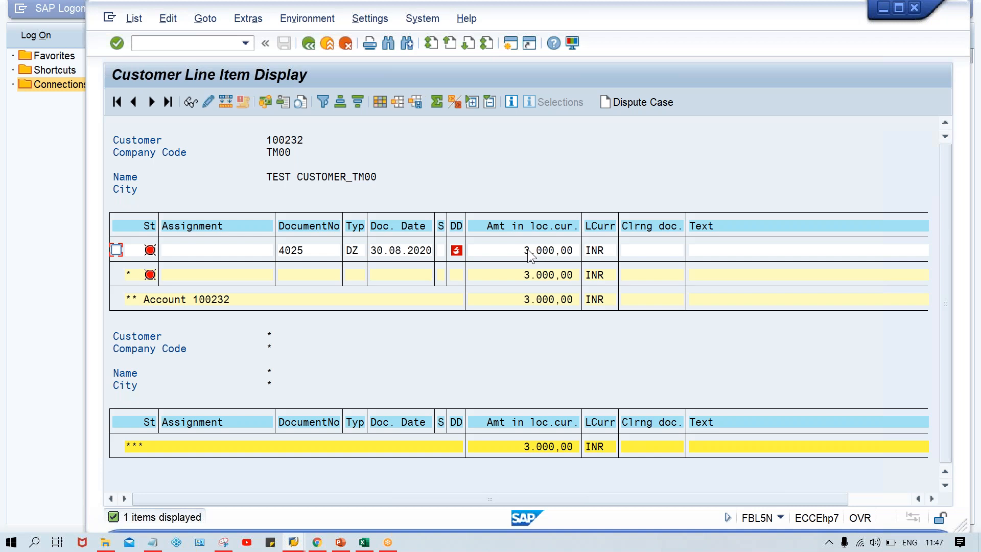
- Start an incoming payment with transaction F-28 and set its document date to 31.08.2020
click(184, 43)
text(/NF-28)
key(Return)
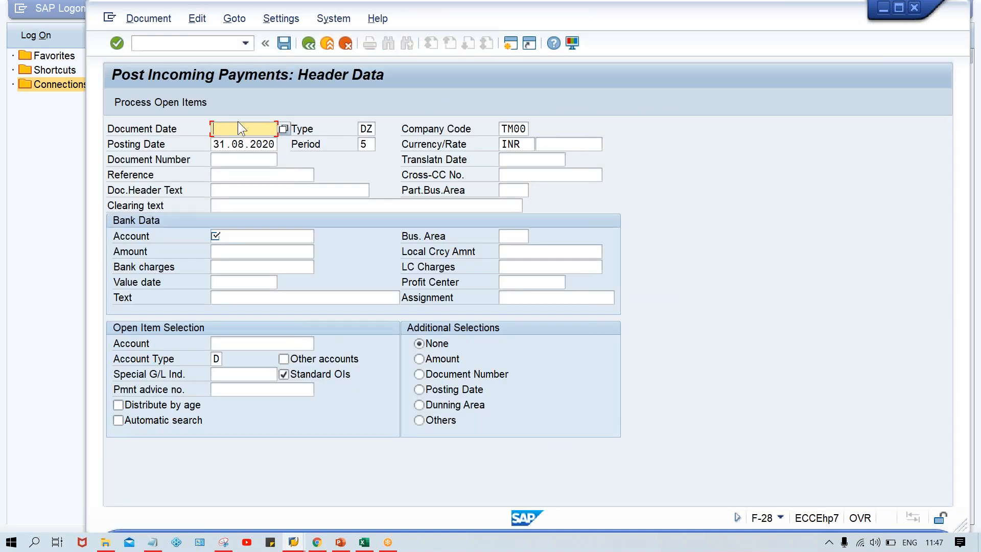
click(231, 143)
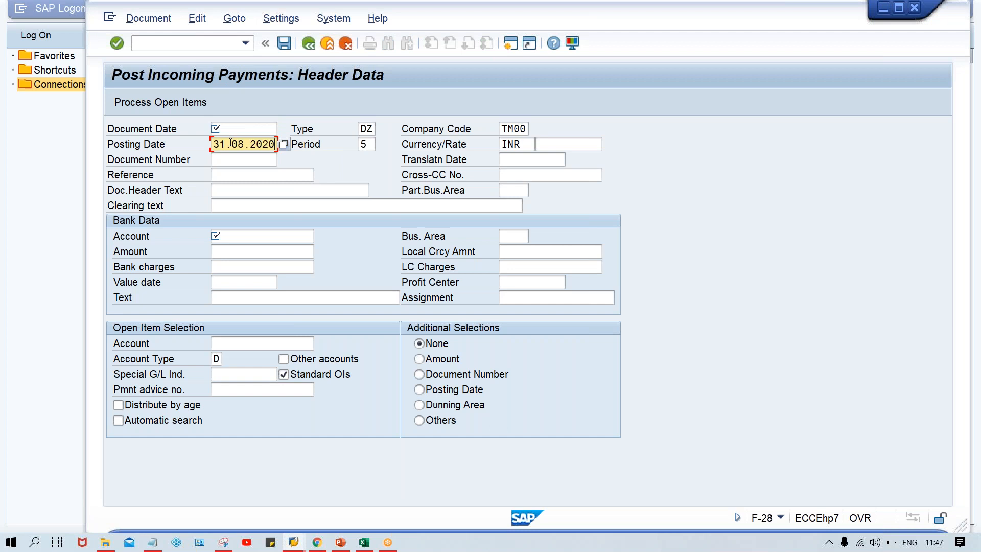
click(225, 125)
text(31.08.2020)
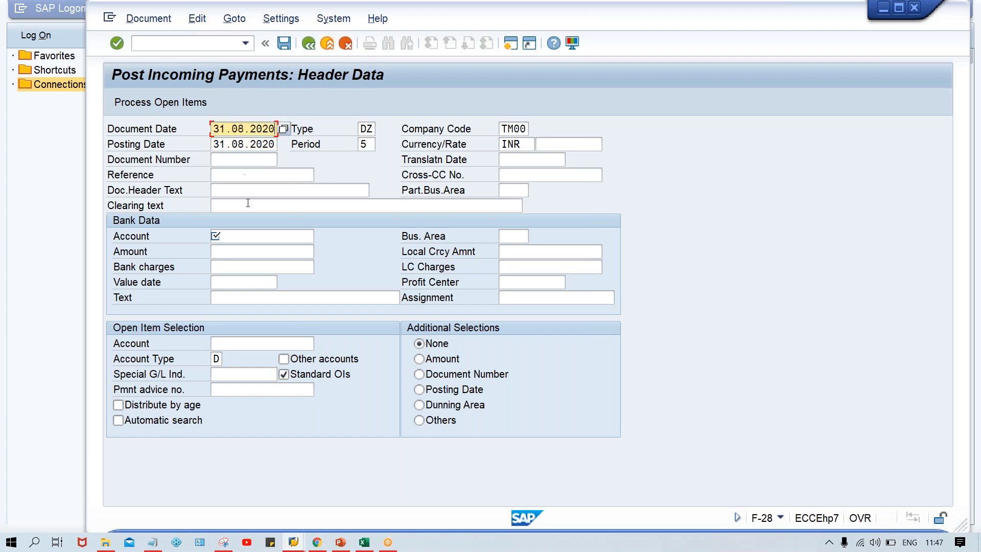
- Fill in the payment's bank data with the bank account number and an amount of 3000
click(243, 230)
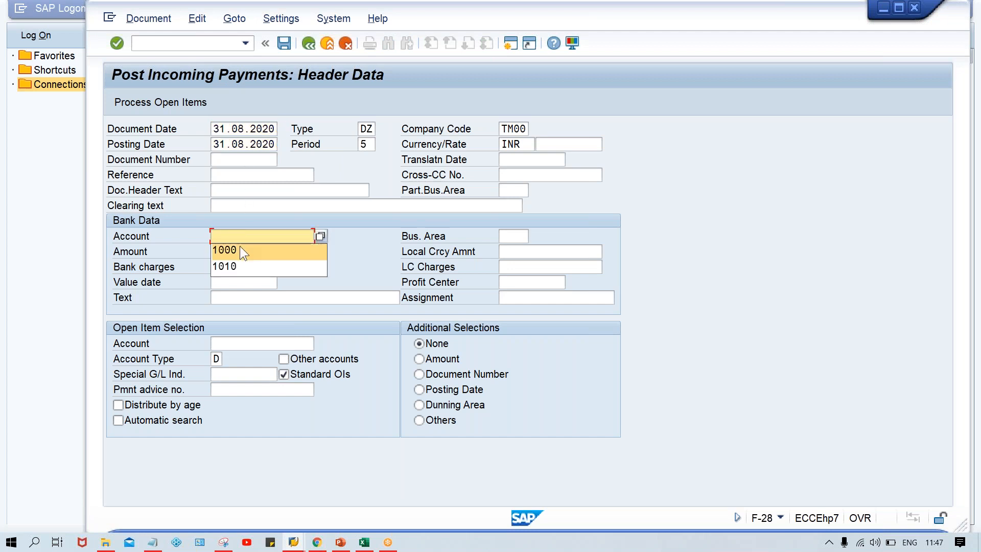
click(240, 246)
click(228, 254)
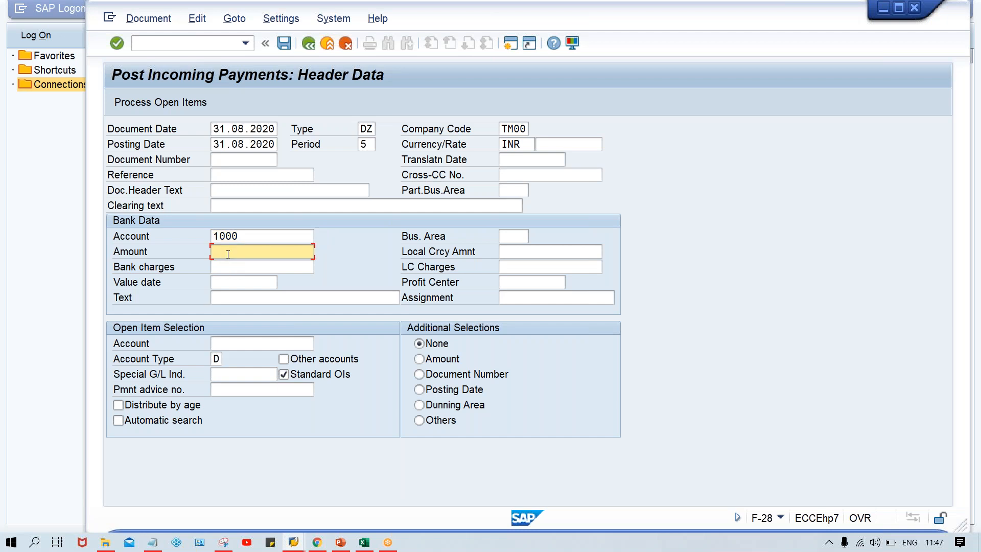
text(3000)
- Enter the test customer's account number for the open item selection
click(230, 343)
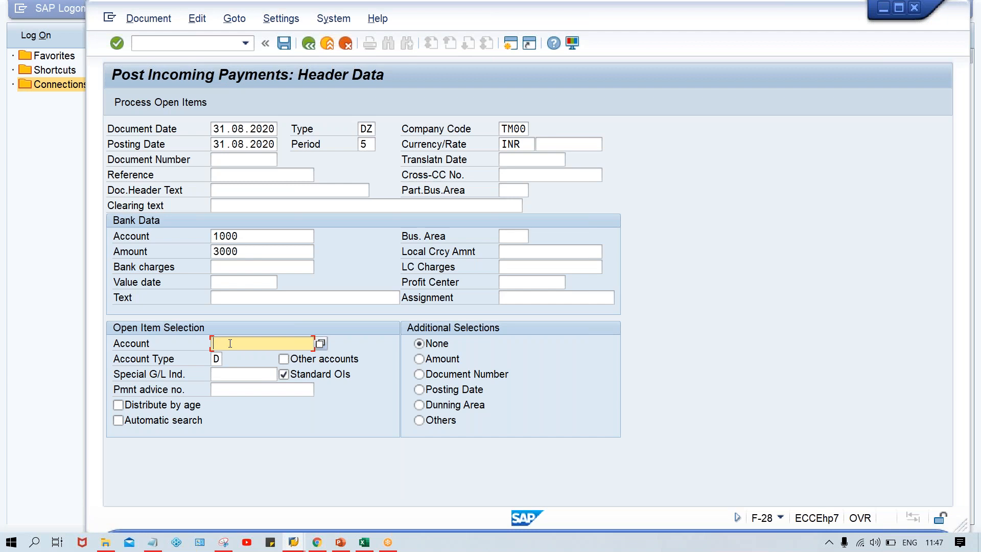
click(258, 343)
key(Down)
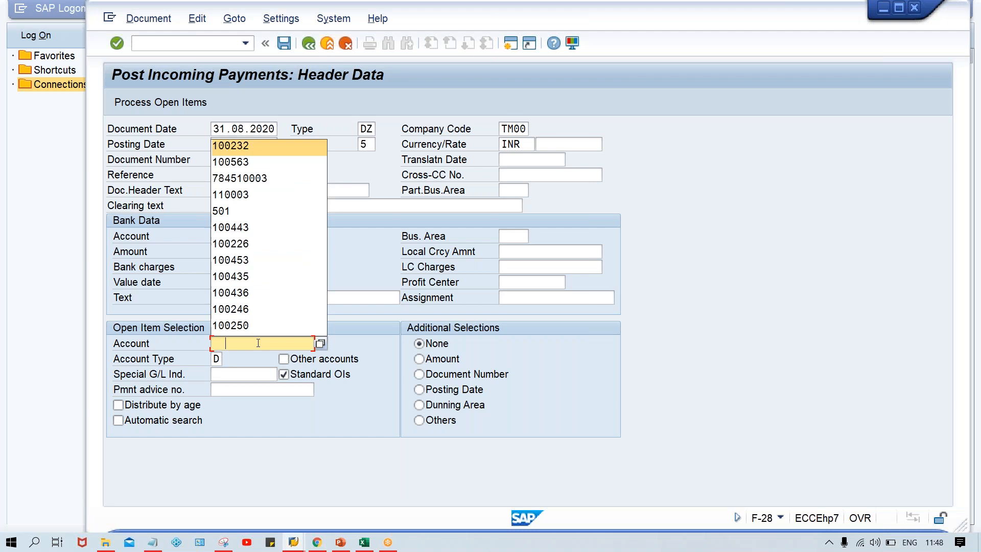
key(Return)
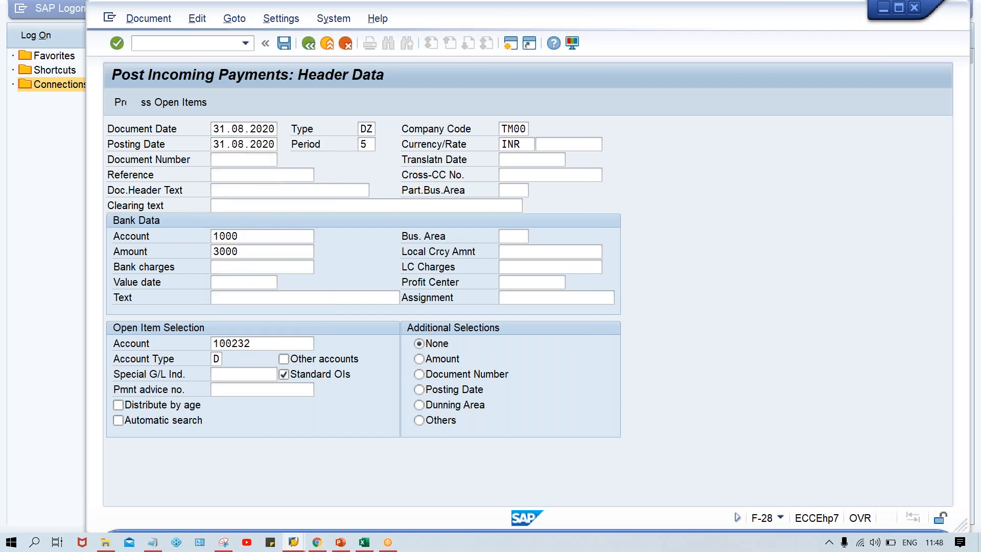
- Process the customer's open items, check the entered and assigned amounts, and post the incoming payment
click(134, 102)
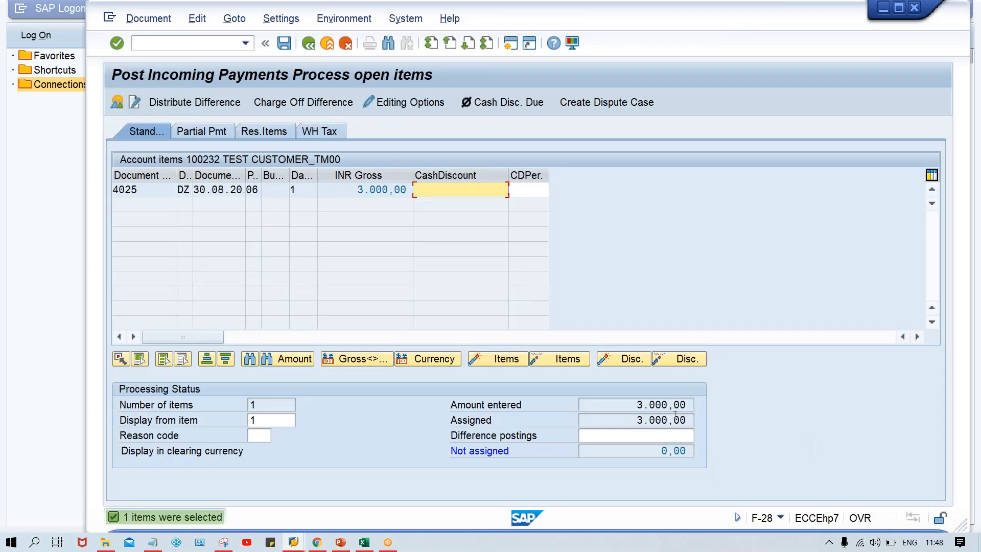
click(630, 409)
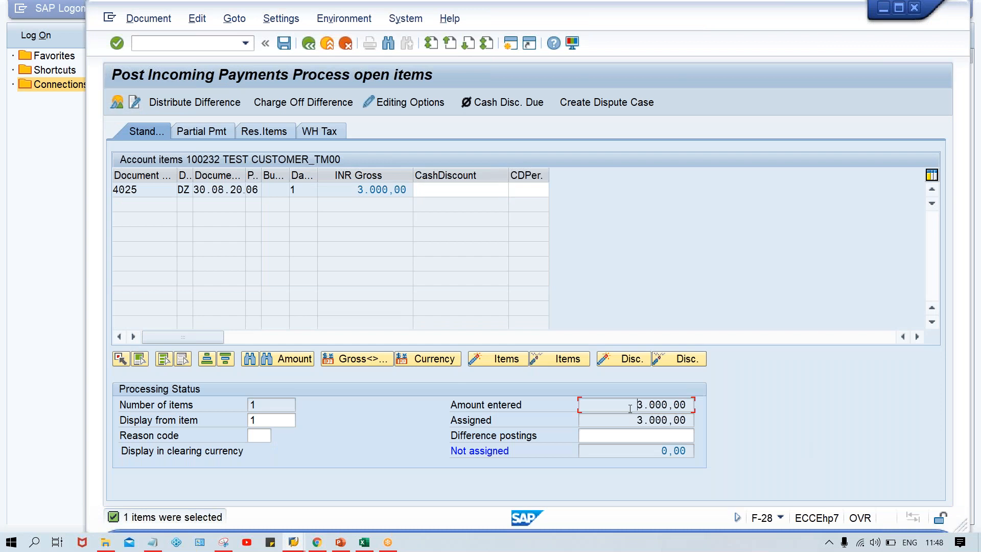
click(628, 420)
key(ctrl+s)
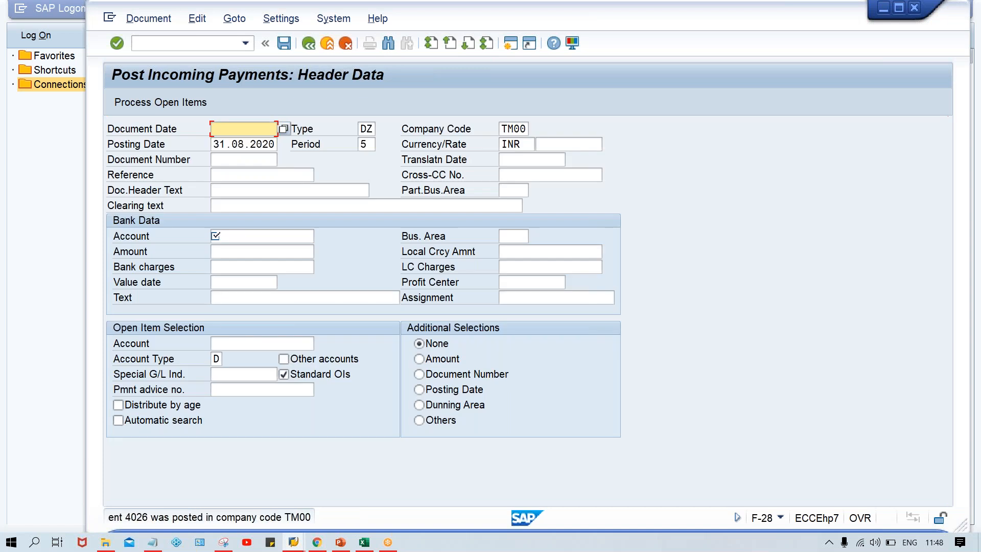
- Return to FBL5N and list company code TM00's open customer items again to check the clearing
click(295, 542)
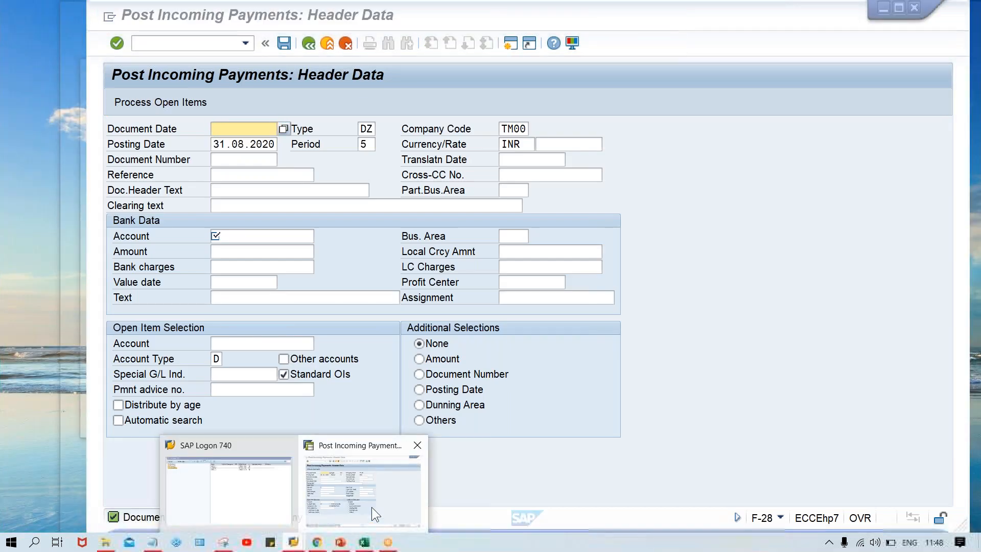
click(372, 508)
text(/NFBL)
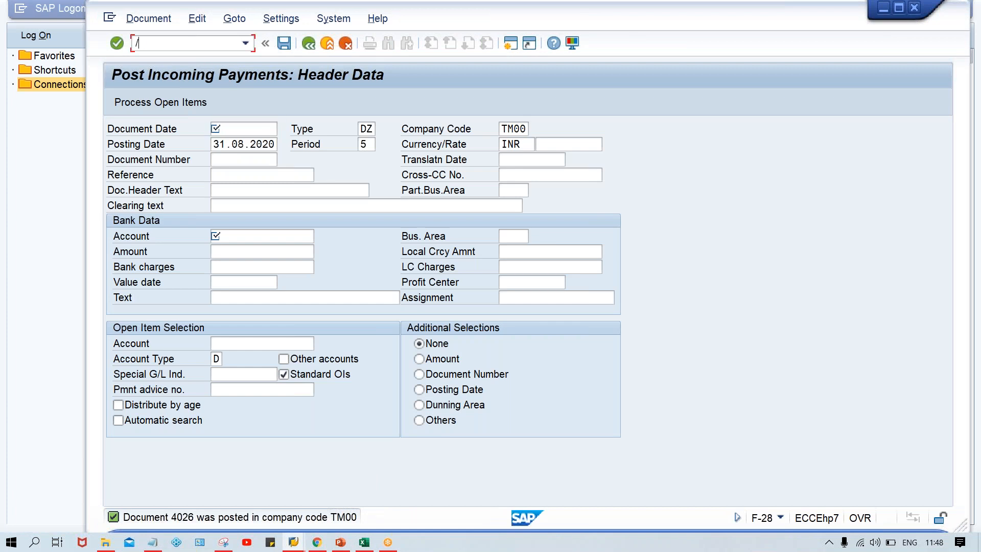
text(5N)
key(Return)
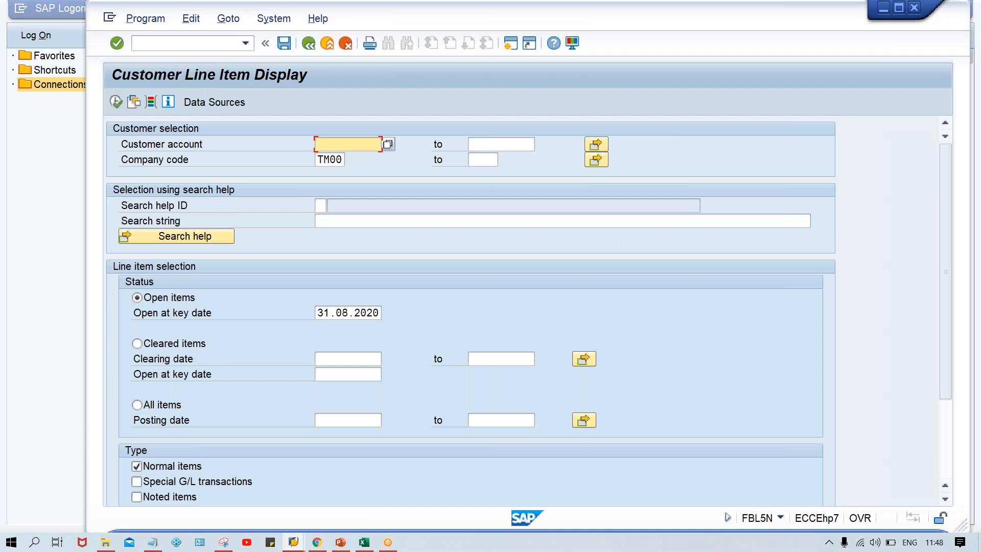
click(113, 100)
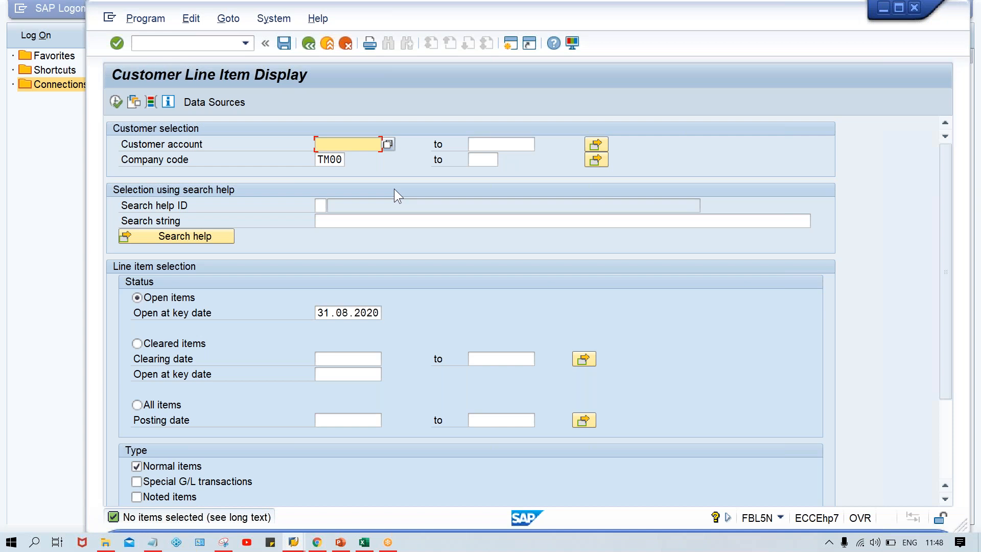
- Open the Enter Customer Invoice transaction for company code TM00
click(184, 43)
text(/NFB)
text(03)
key(Return)
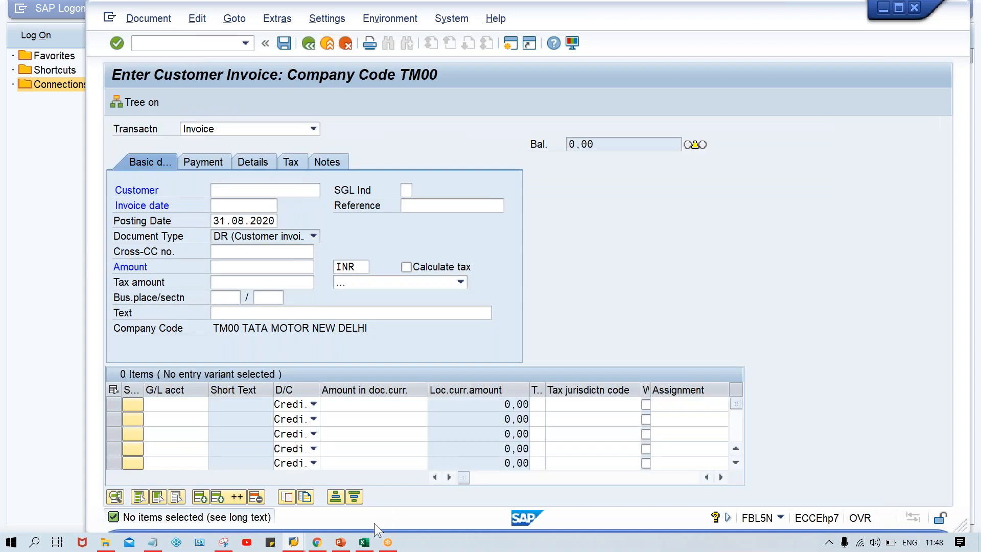
- Switch to the Class workbook in Excel and enter the headers INV., DUE DT. and STTS in cells G3 to I3
click(365, 543)
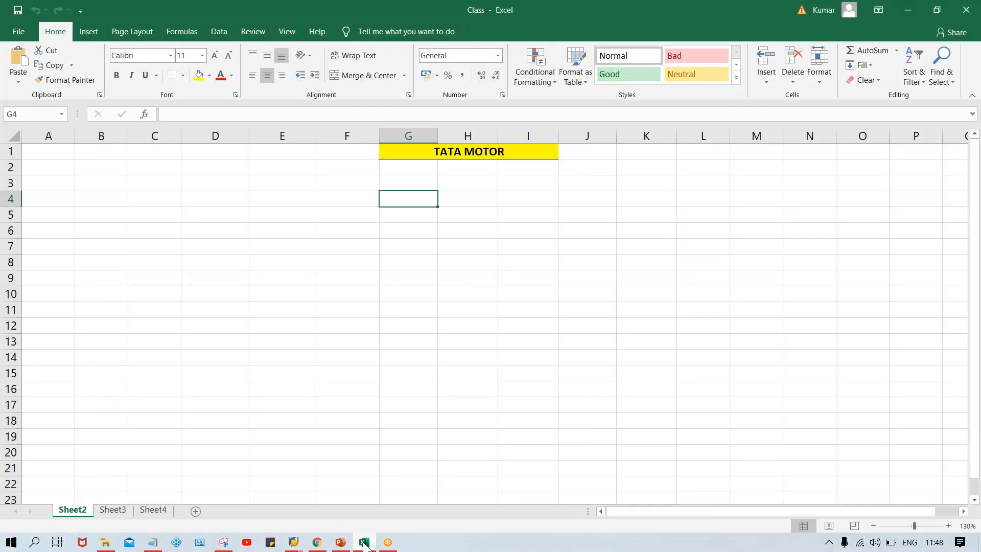
click(401, 183)
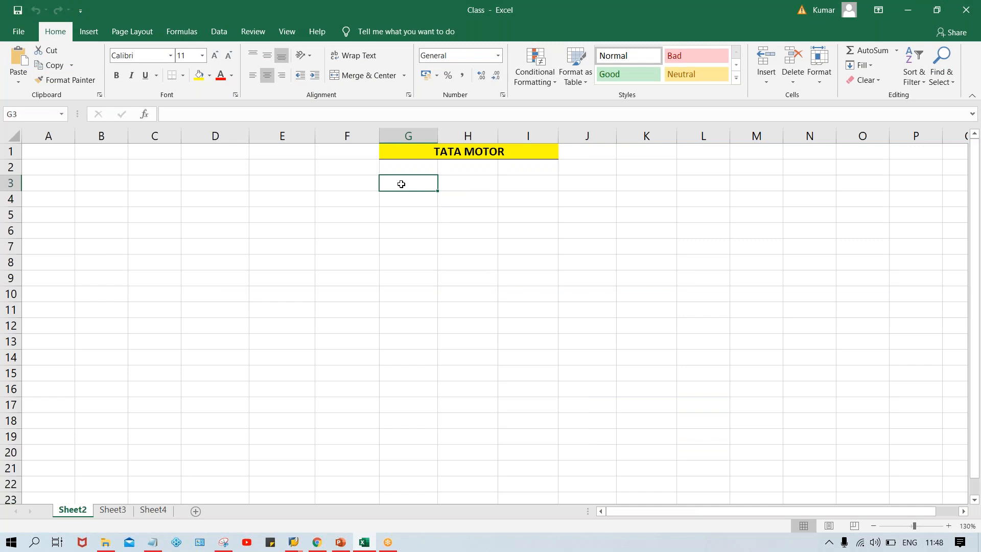
text(INV.)
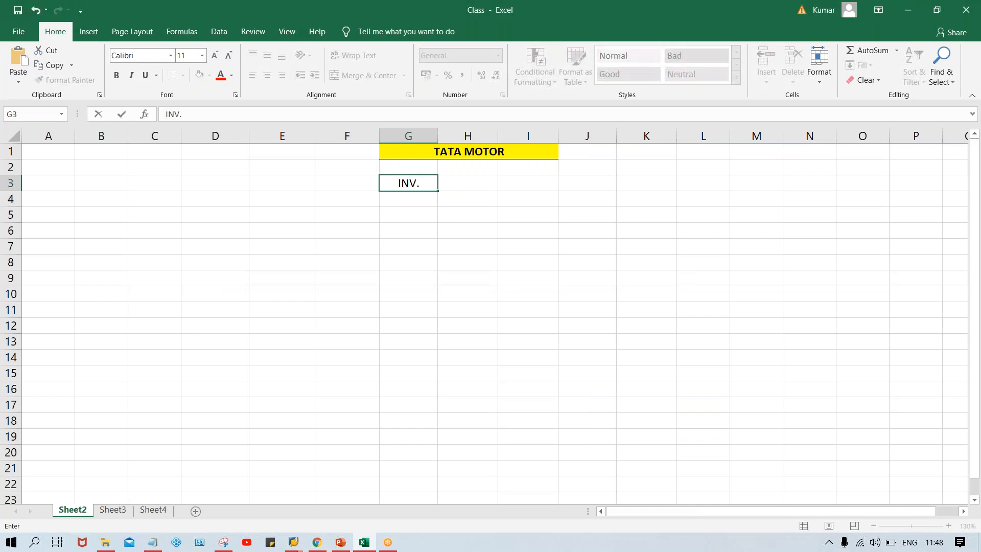
key(Tab)
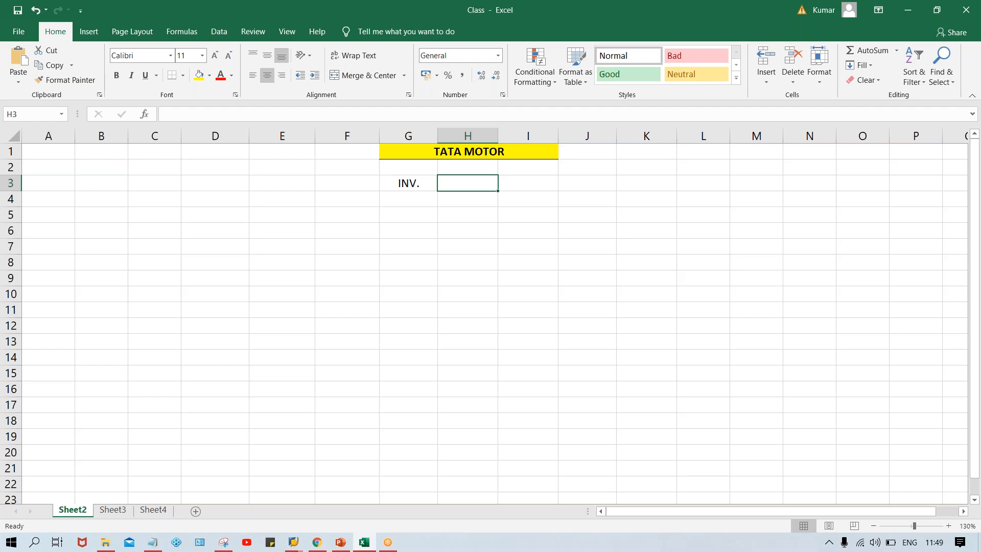
text(DUE)
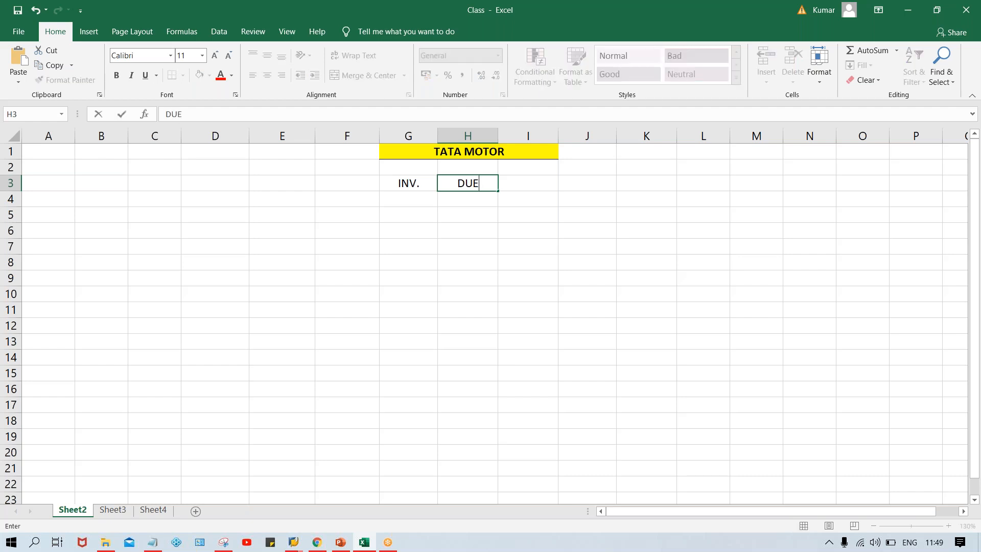
text( DT.)
key(Return)
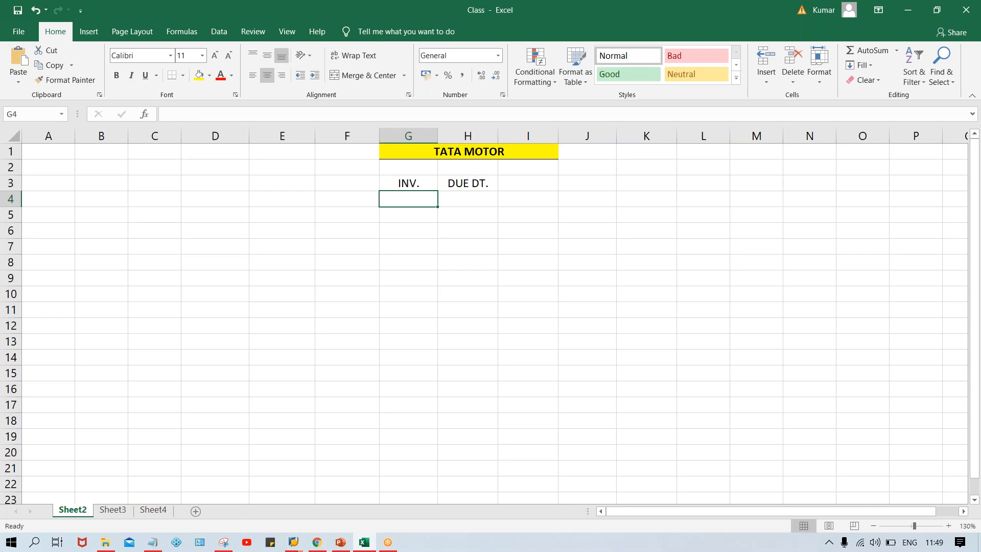
click(510, 183)
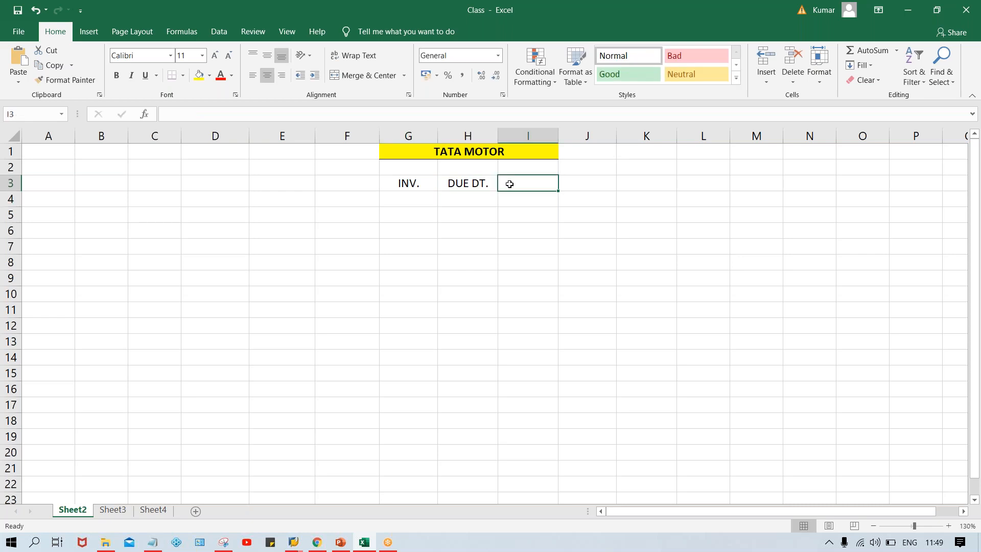
text(STTS)
key(Return)
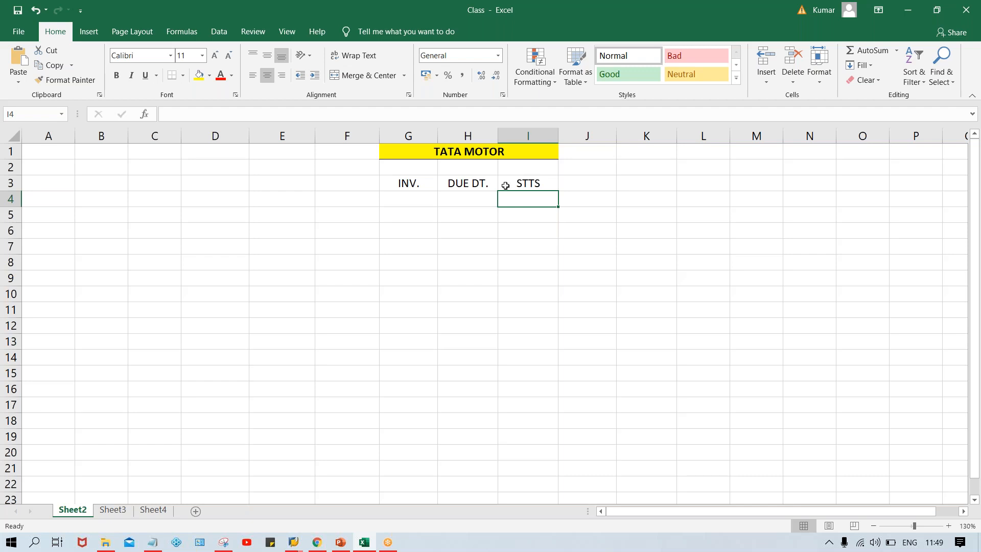
- Make the headers in G3:I3 bold and add a bottom border beneath them
click(403, 185)
drag(461, 183, 511, 182)
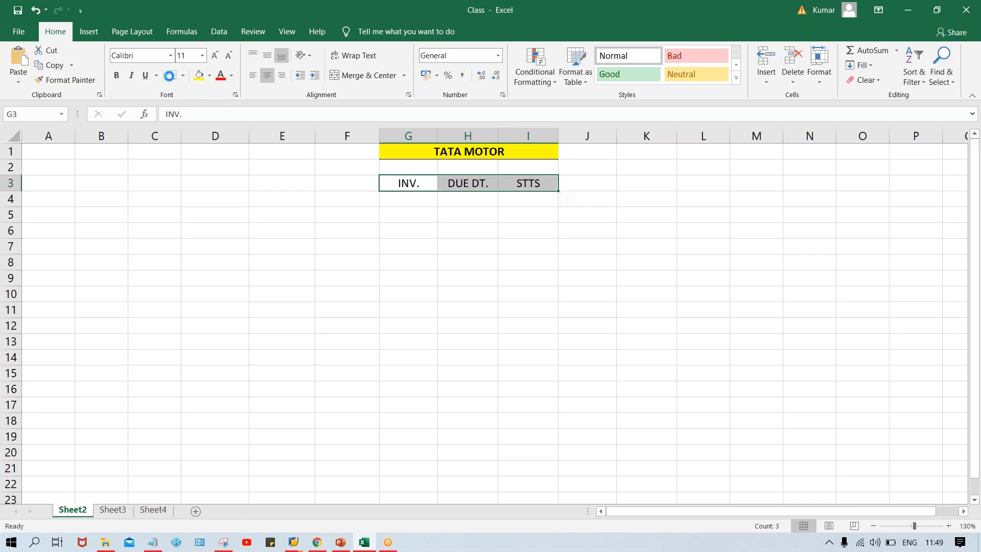
key(ctrl+b)
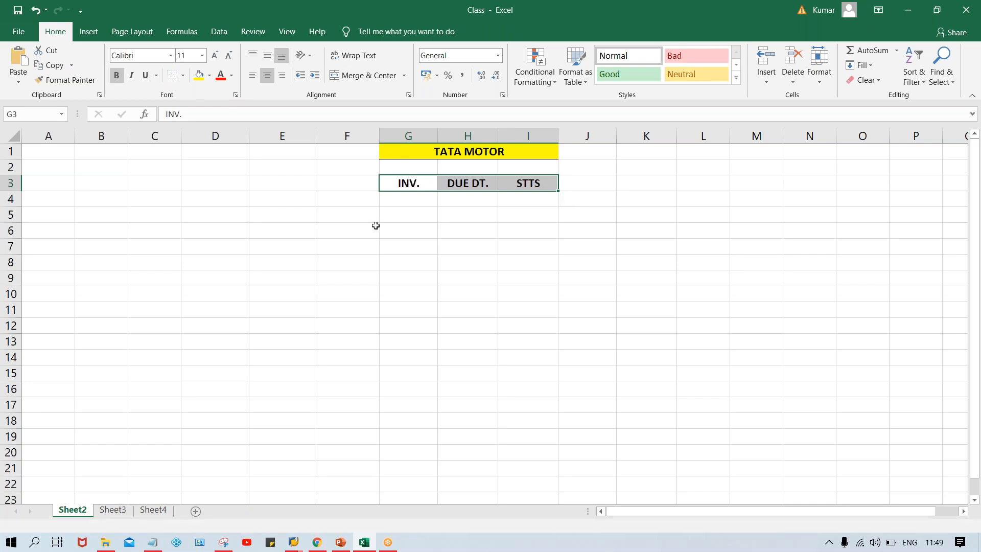
click(173, 77)
click(466, 233)
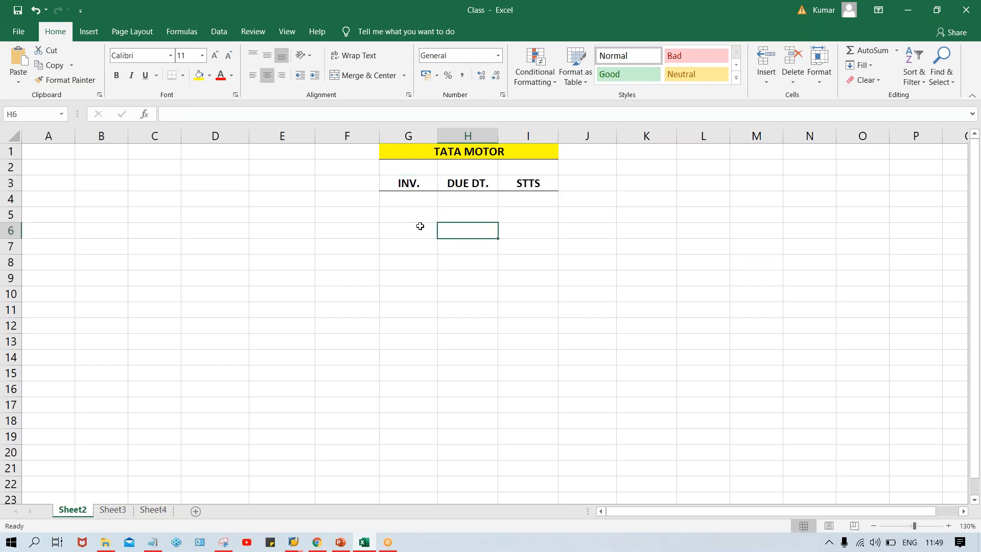
- Enter the invoice amounts 4000, 6000 and 3000 in cells G4 to G6 under INV
click(404, 204)
text(4000)
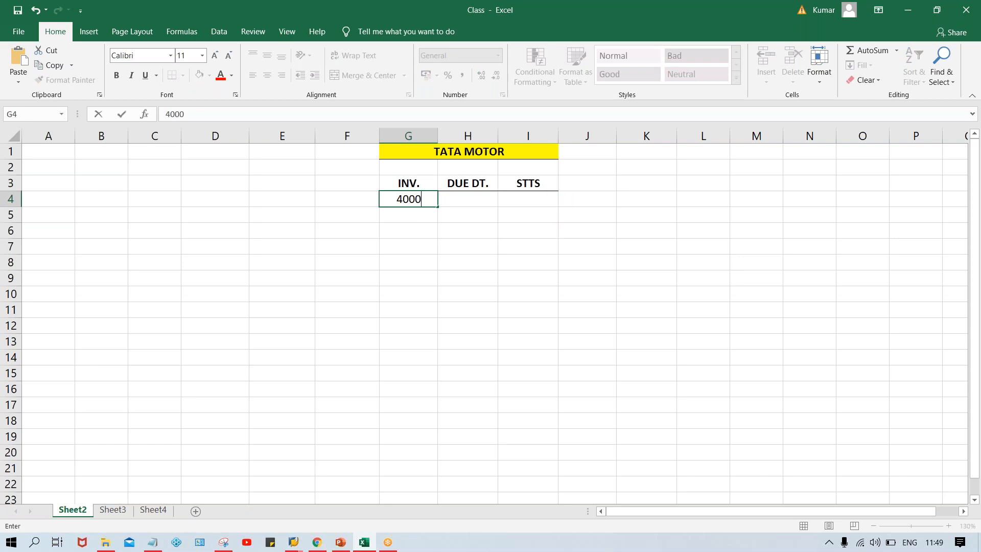
key(Return)
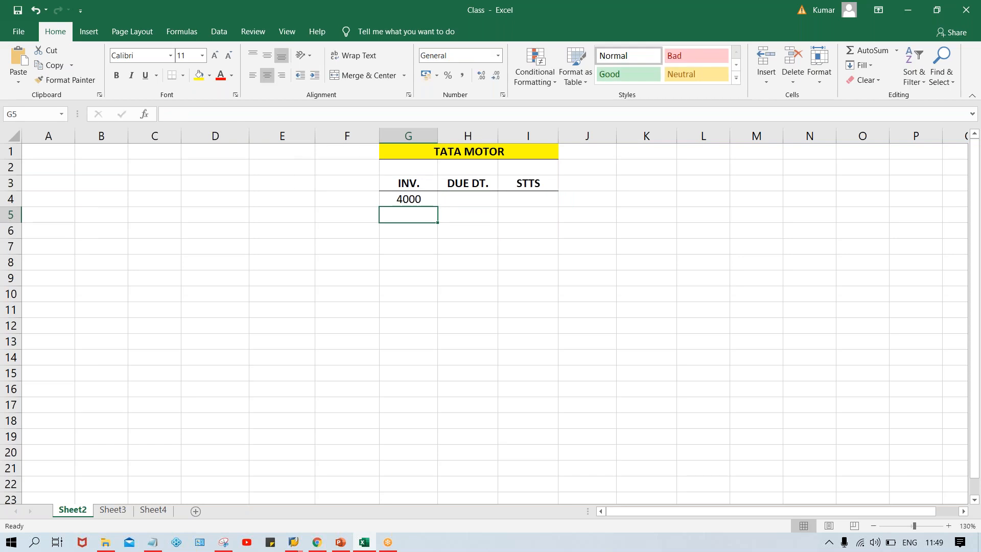
text(6000)
key(Return)
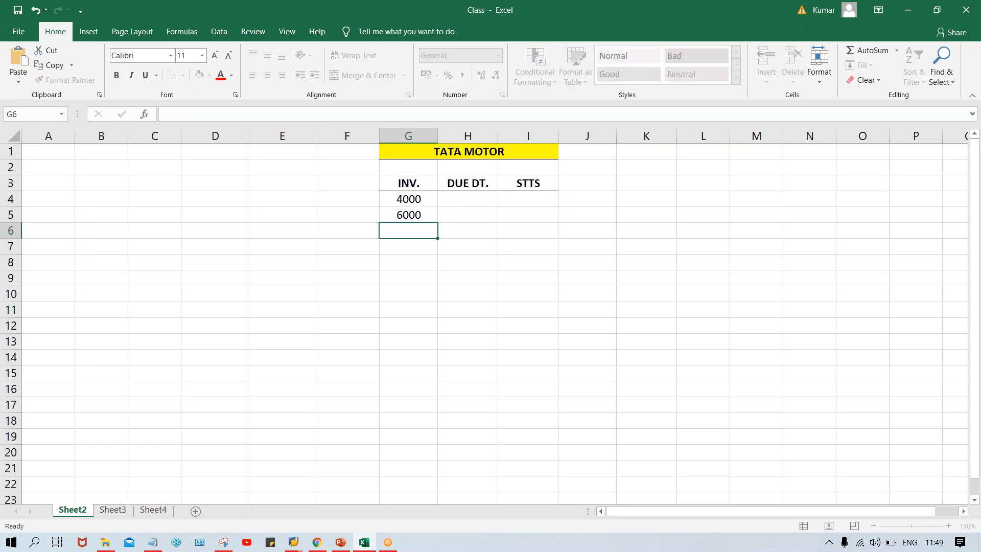
text(3000)
key(Tab)
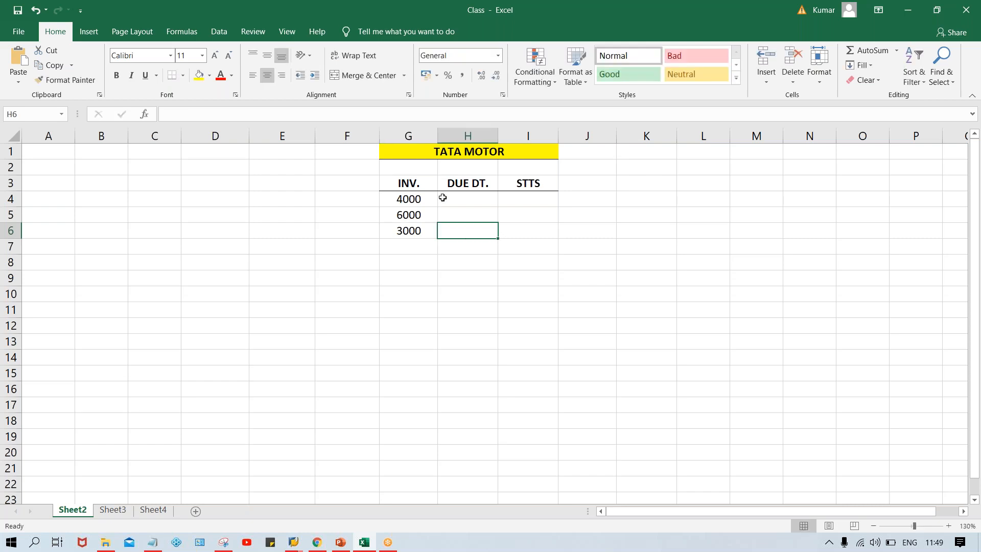
- Enter the due dates 31.08.2020 for the 6000 invoice and 21.08.2020 for the 4000 invoice
click(463, 199)
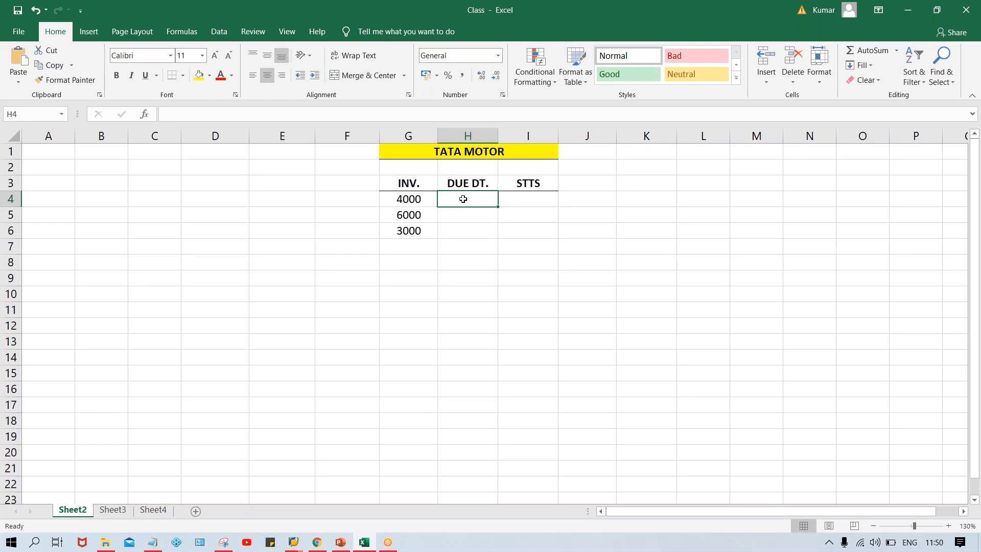
click(455, 218)
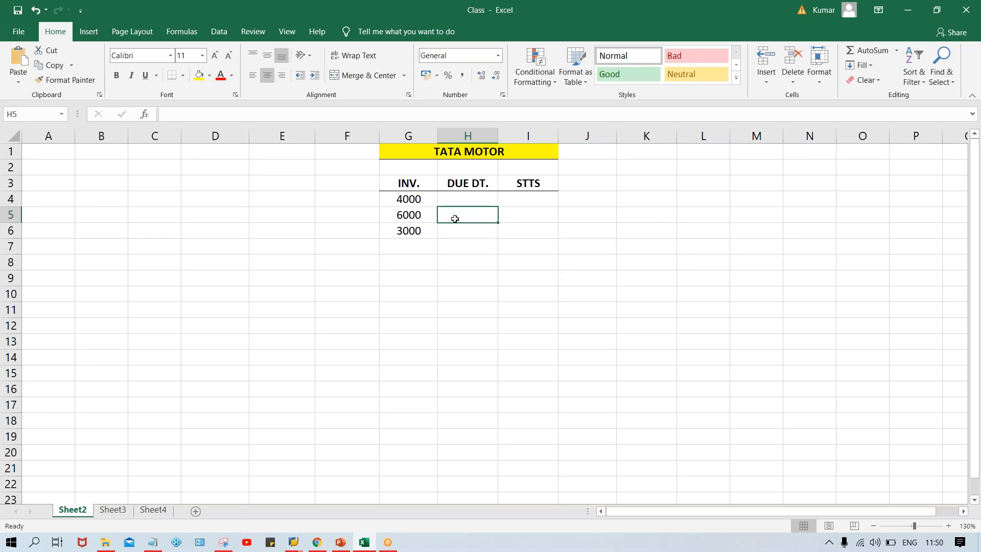
text(31.)
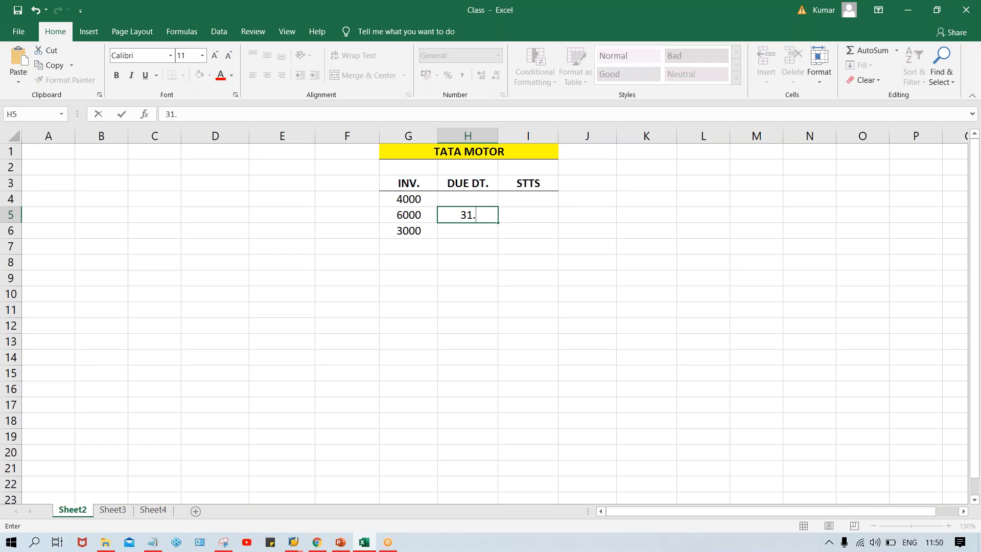
text(08.2020)
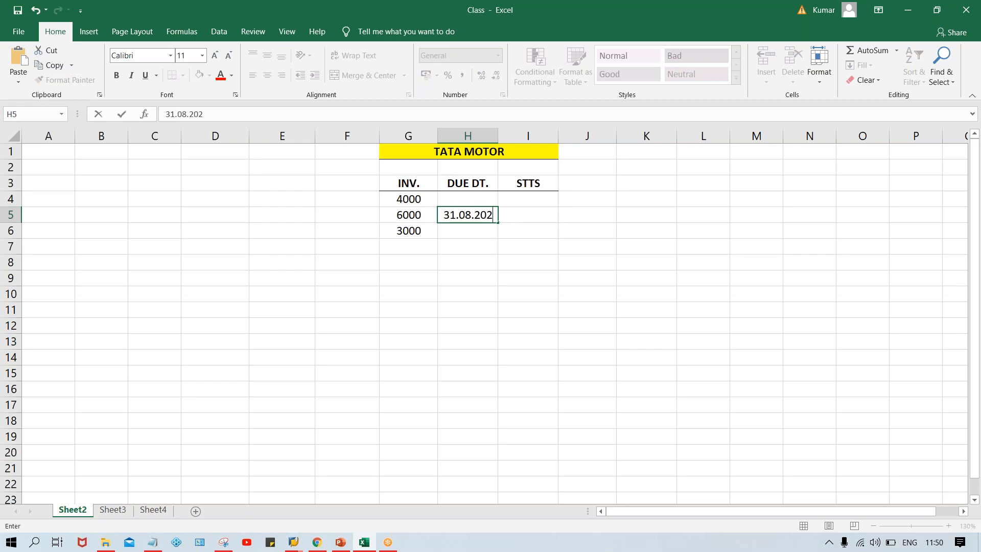
key(Return)
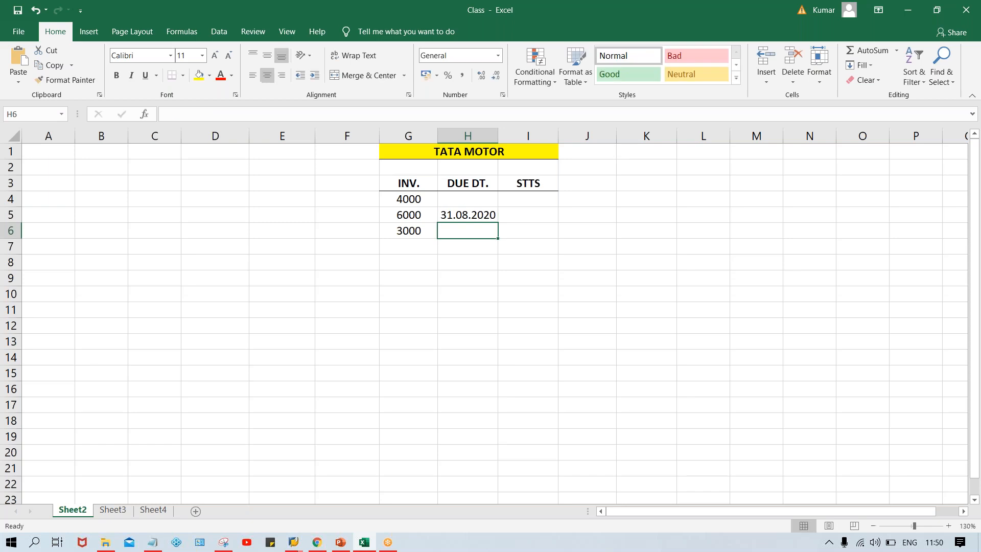
click(449, 195)
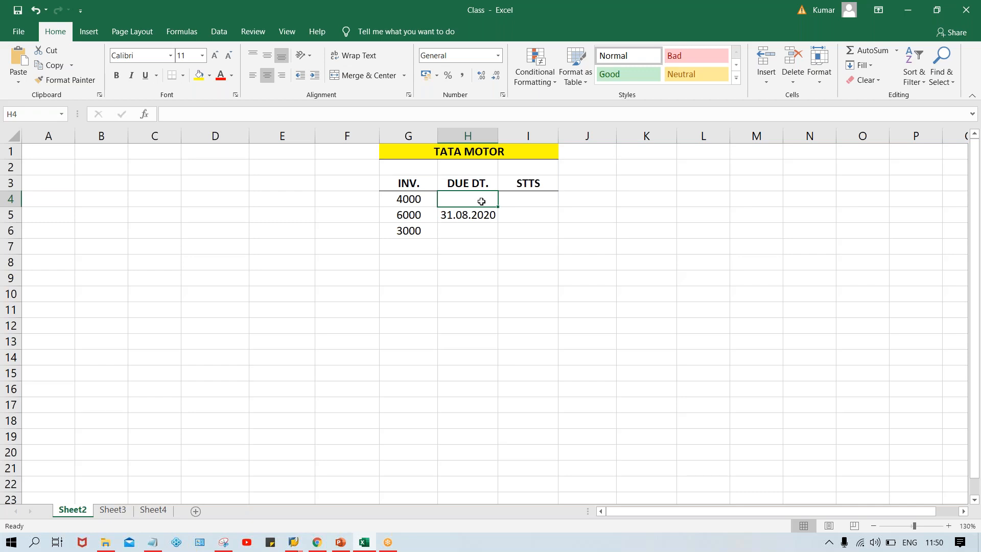
text(21.08)
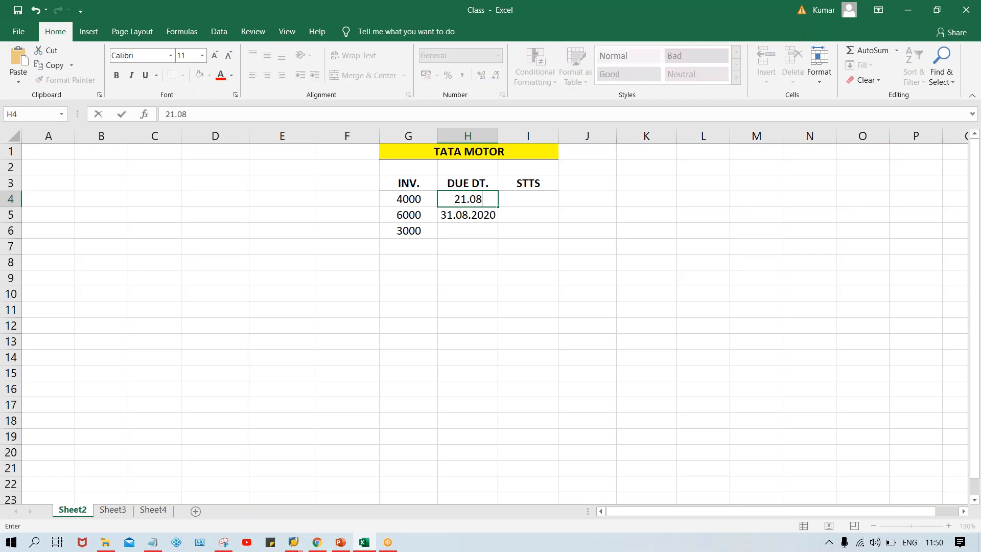
text(.2020)
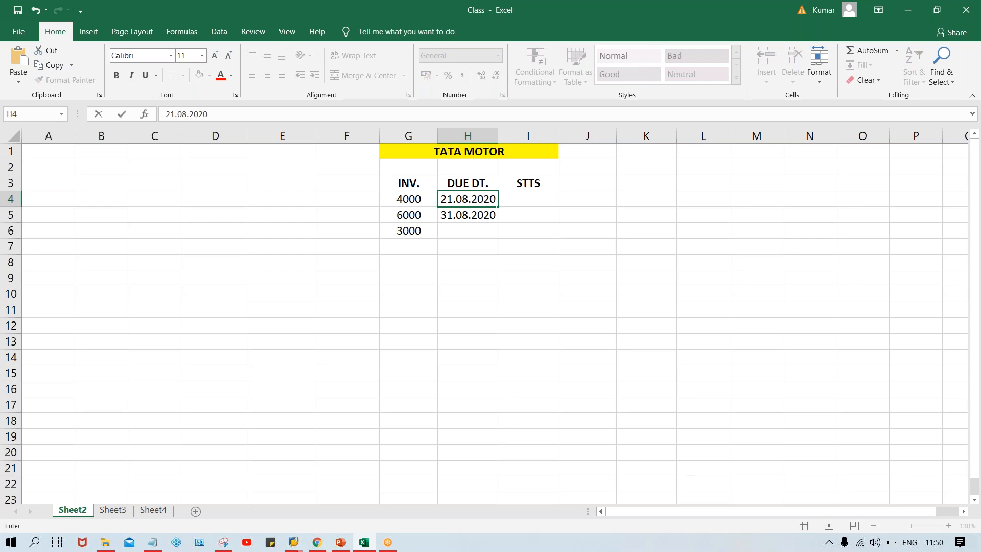
key(Return)
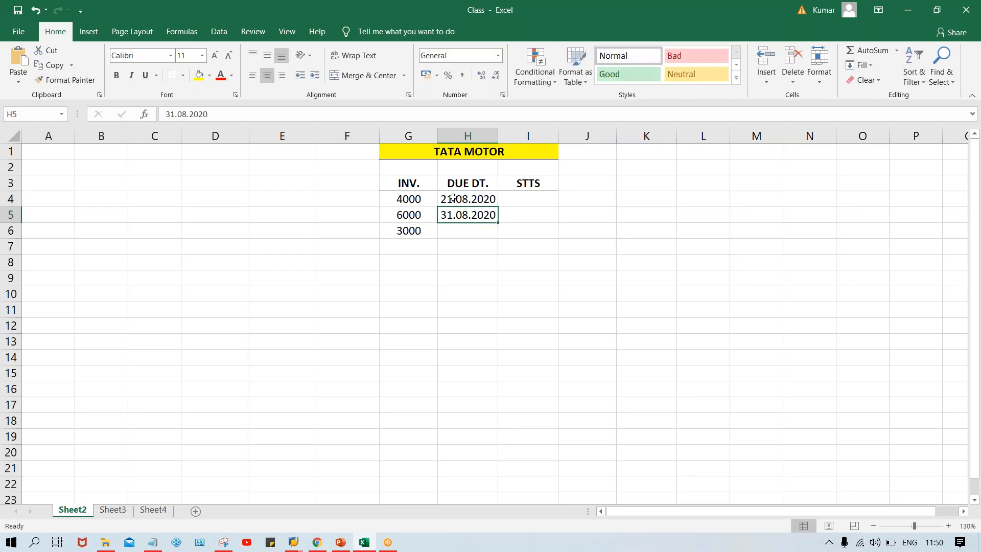
- Enter the due date 10.09.2020 for the 3000 invoice in cell H6
click(452, 199)
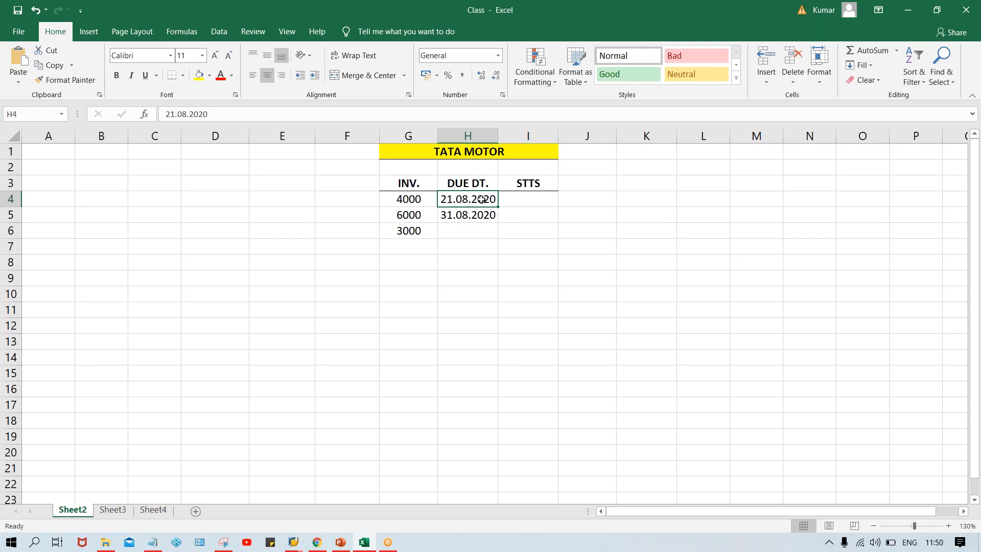
click(455, 230)
click(403, 230)
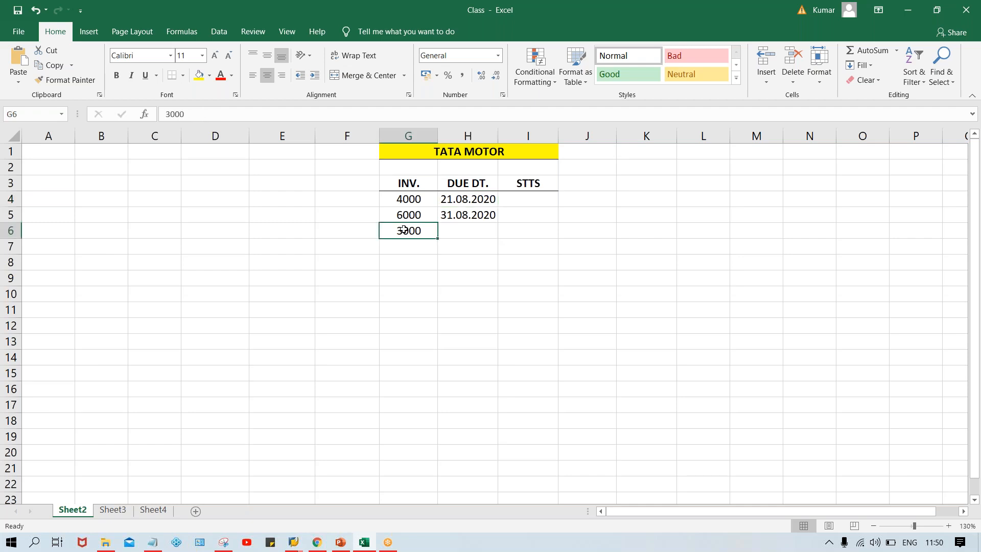
click(461, 231)
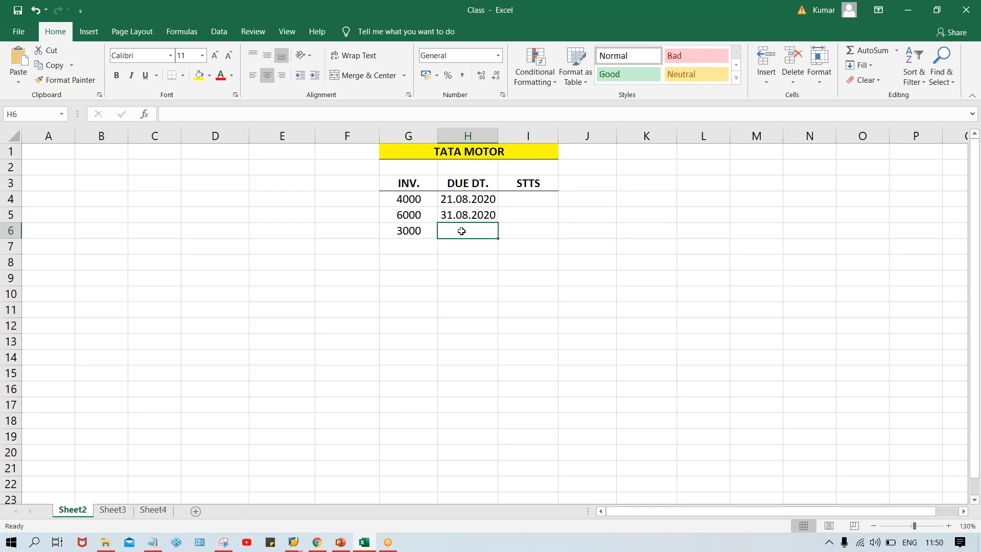
text(10.09.2020)
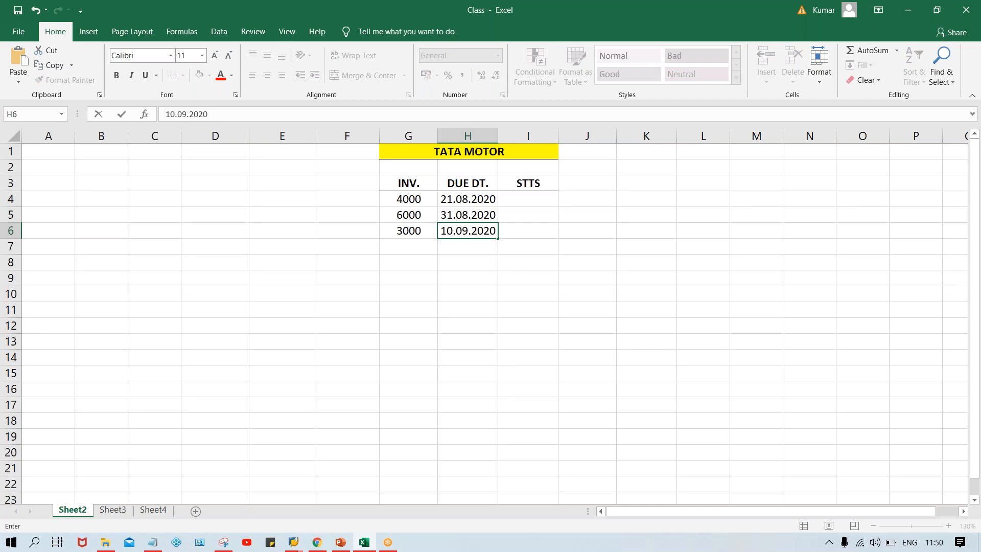
key(Return)
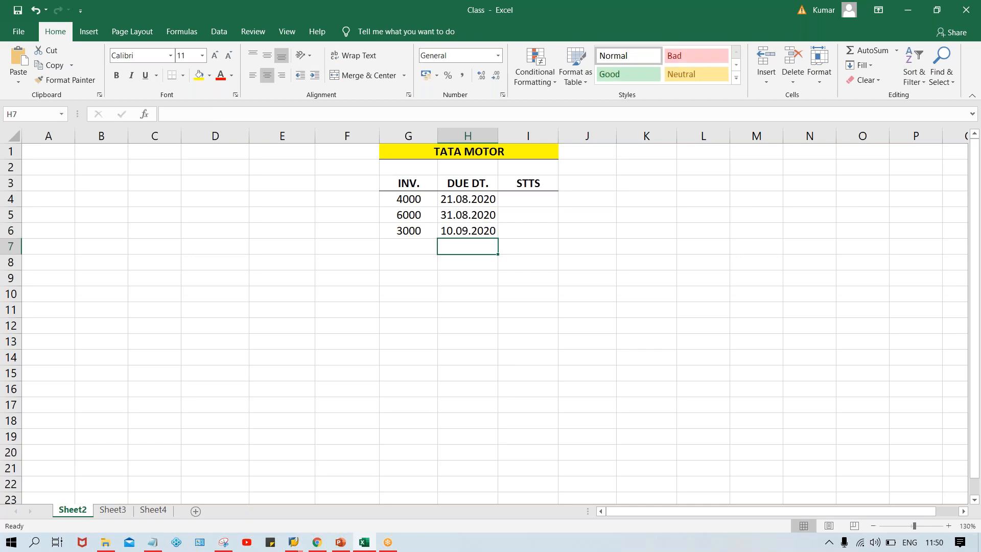
drag(458, 204, 458, 233)
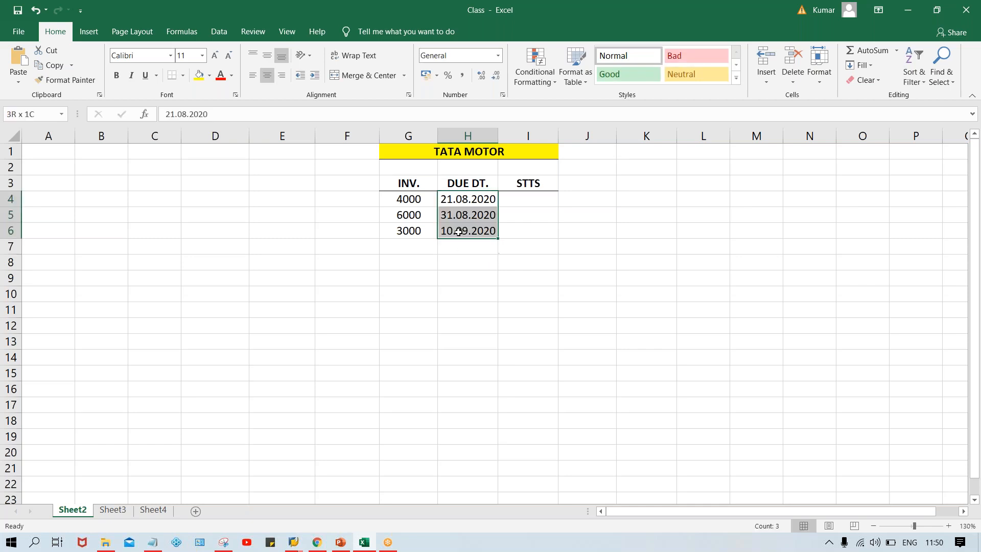
- Fill the STTS column with OD for the 4000 invoice, DUE for 6000 and ND for 3000
click(530, 200)
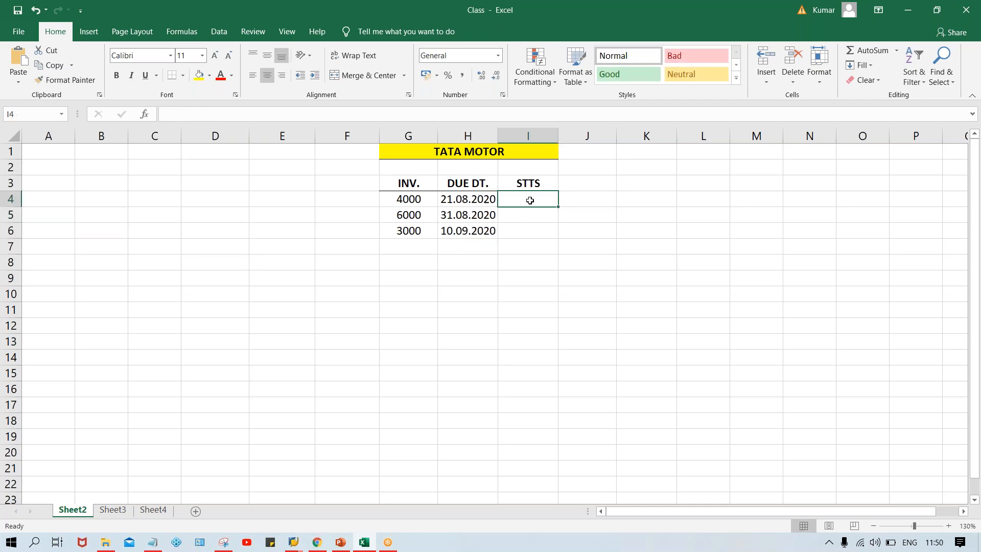
text(OD)
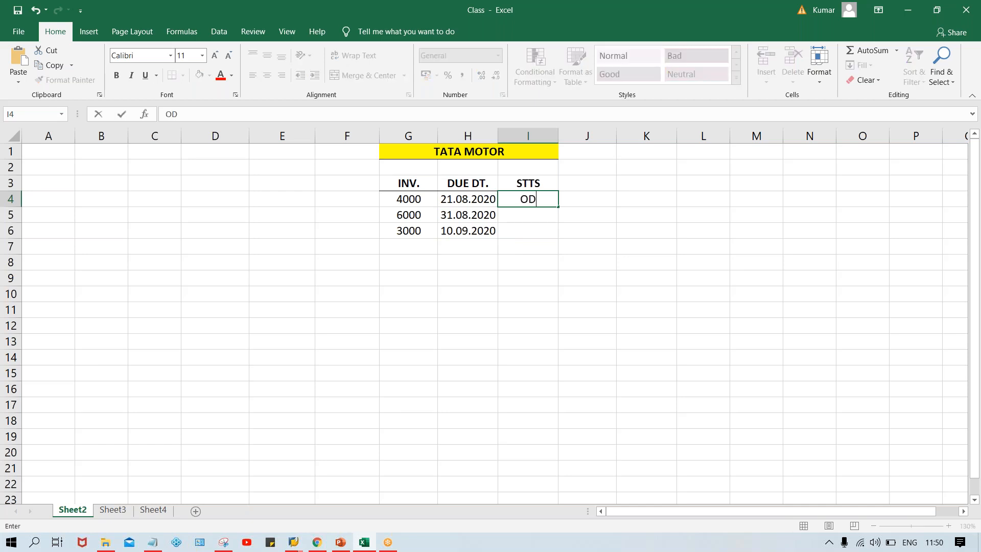
key(Return)
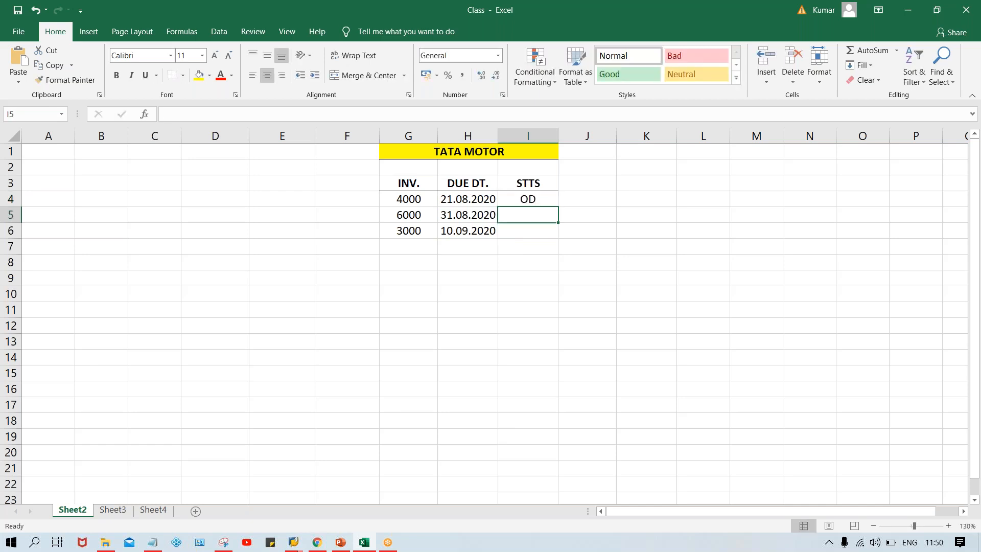
text(DUE)
key(Return)
text(ND)
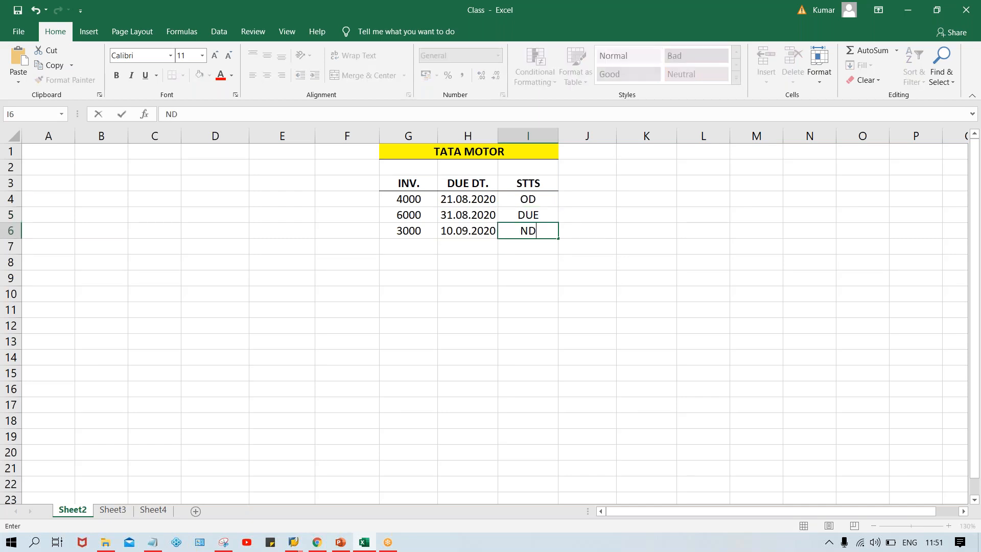
key(Return)
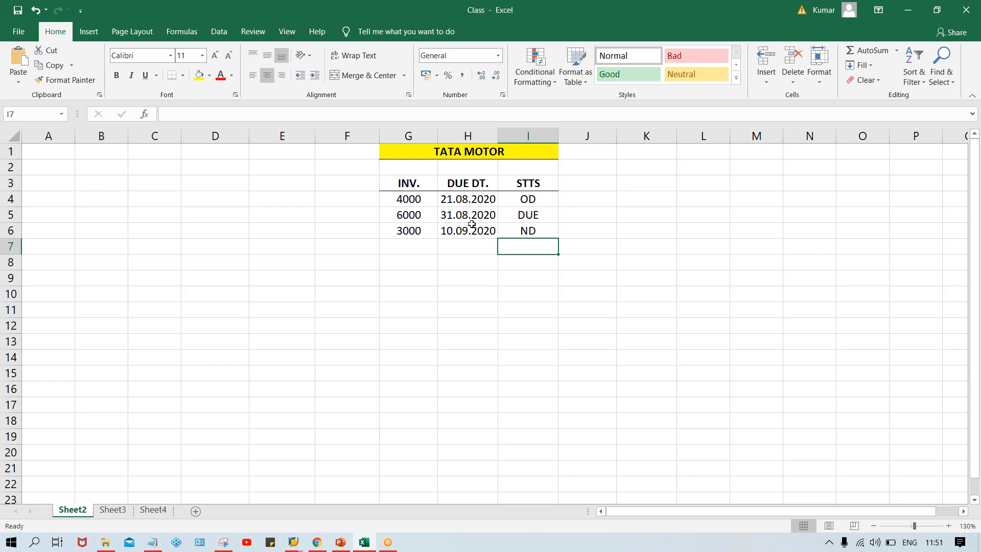
click(533, 204)
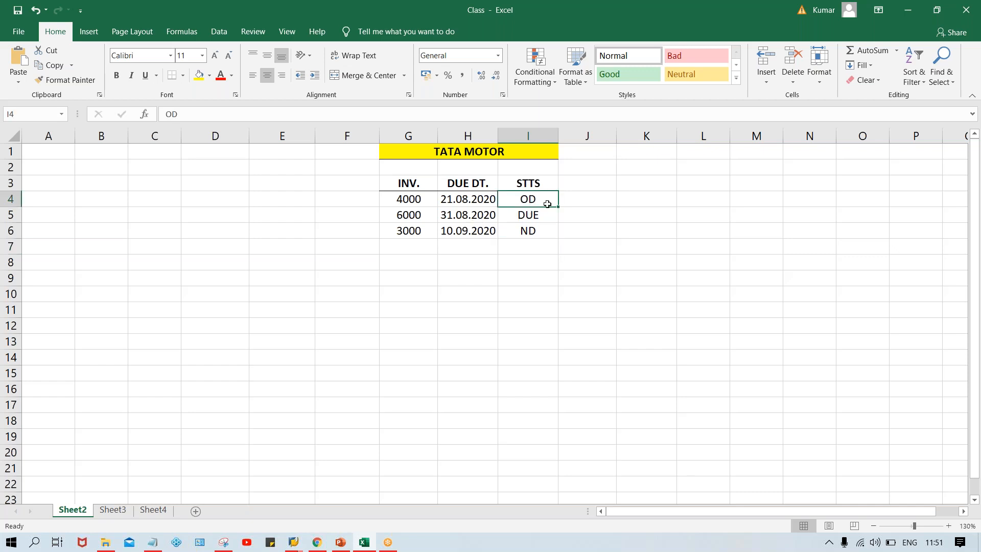
click(578, 203)
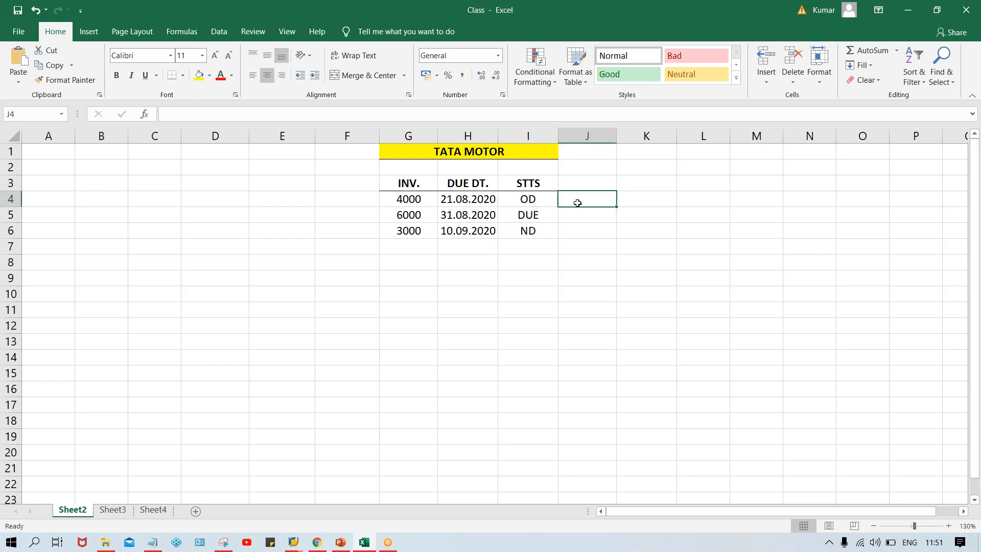
click(419, 200)
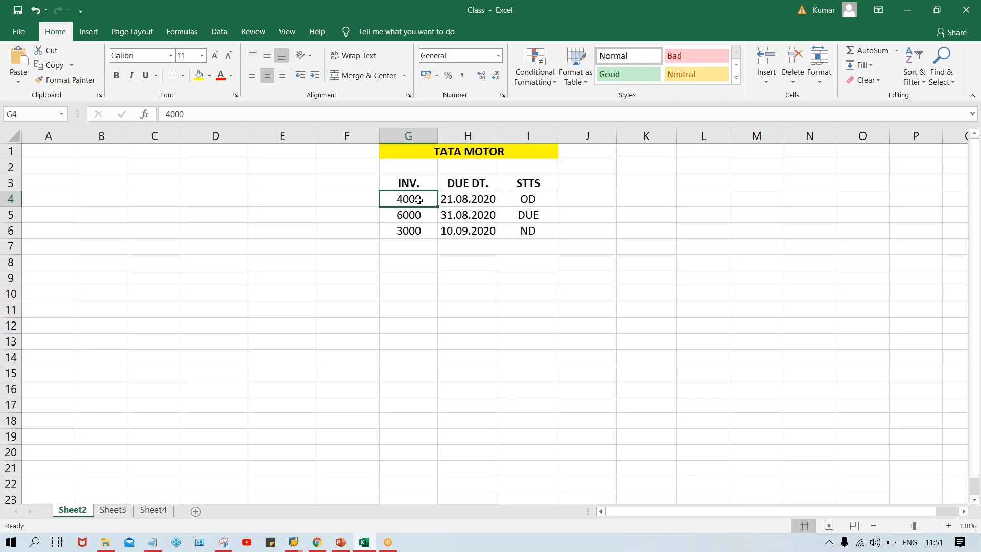
click(536, 215)
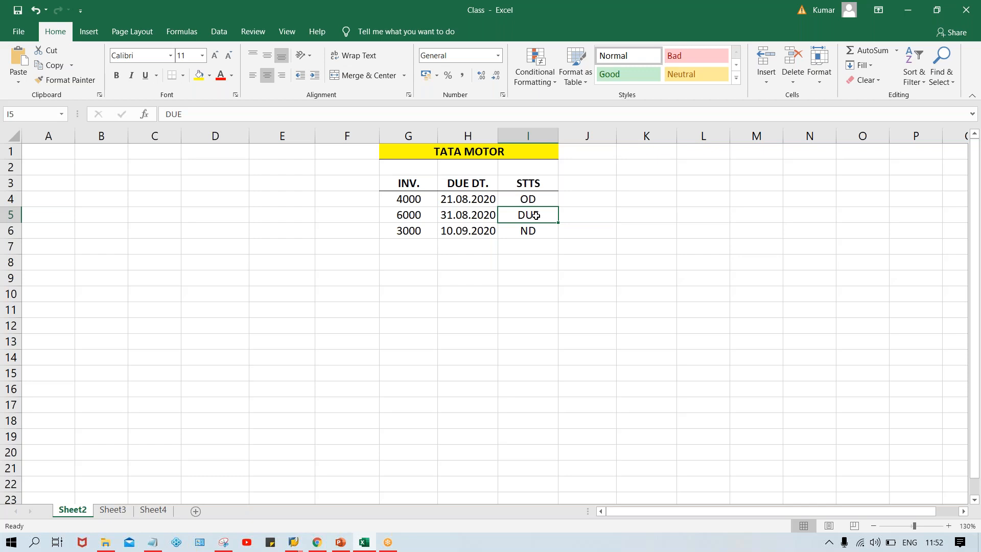
- Add the bold column header GRC DYS in cell J3, beside the STTS header
click(594, 183)
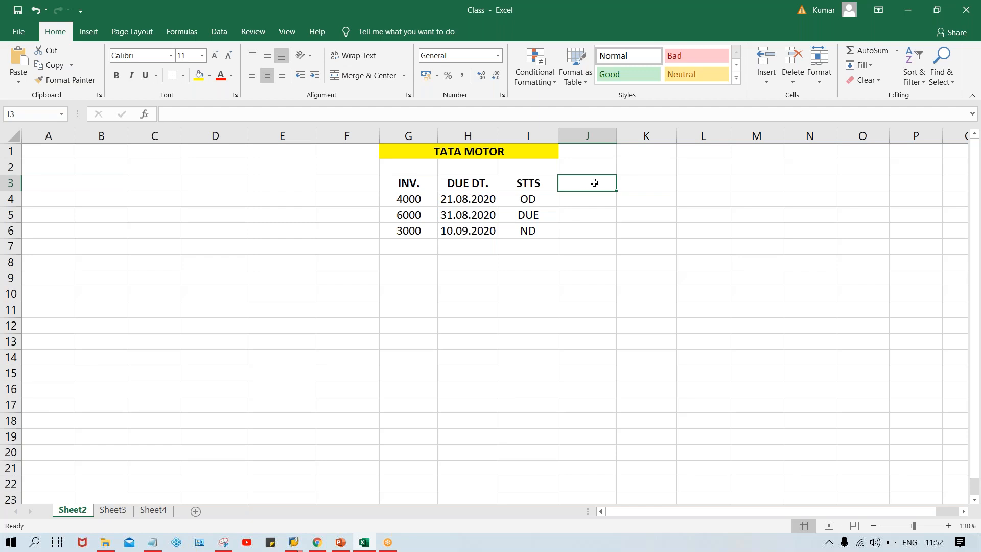
text(GRC DYS)
key(Return)
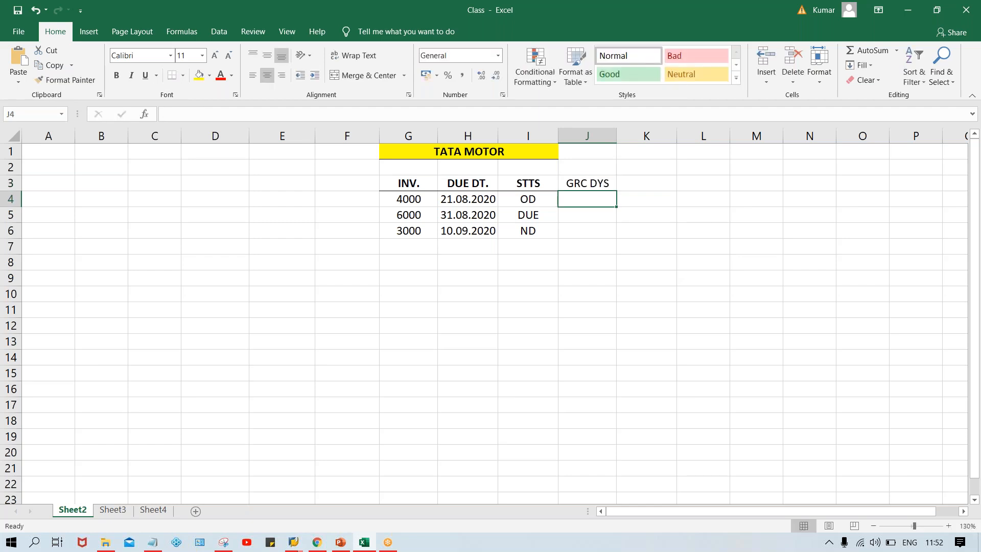
click(578, 182)
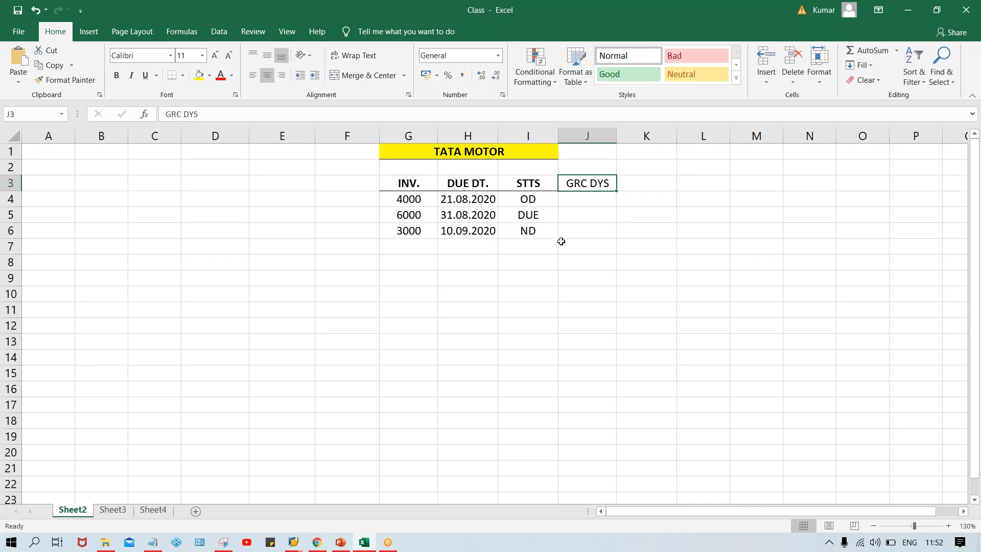
key(ctrl+b)
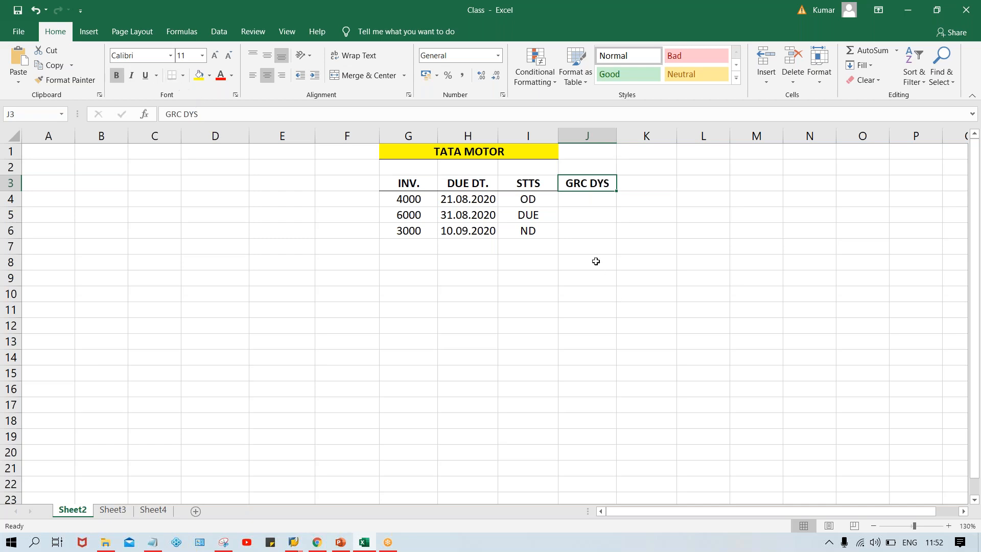
- Enter 5 grace days for each of the three invoices in cells J4 to J6
click(514, 184)
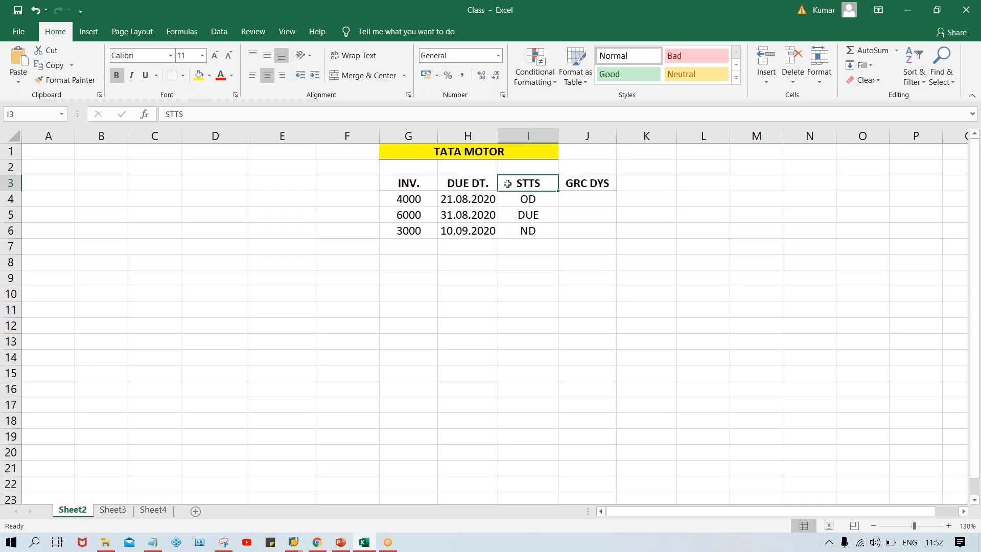
click(591, 203)
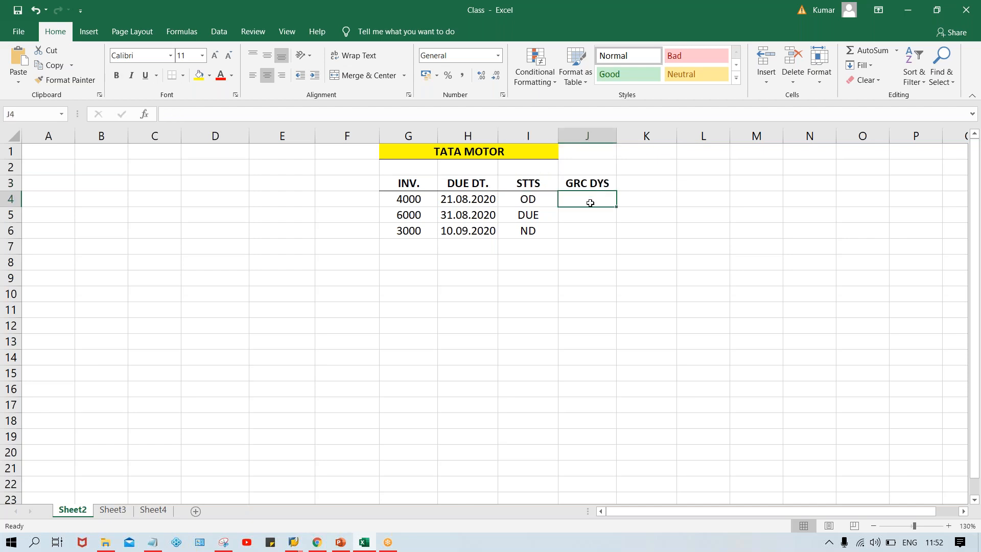
text(5)
key(Return)
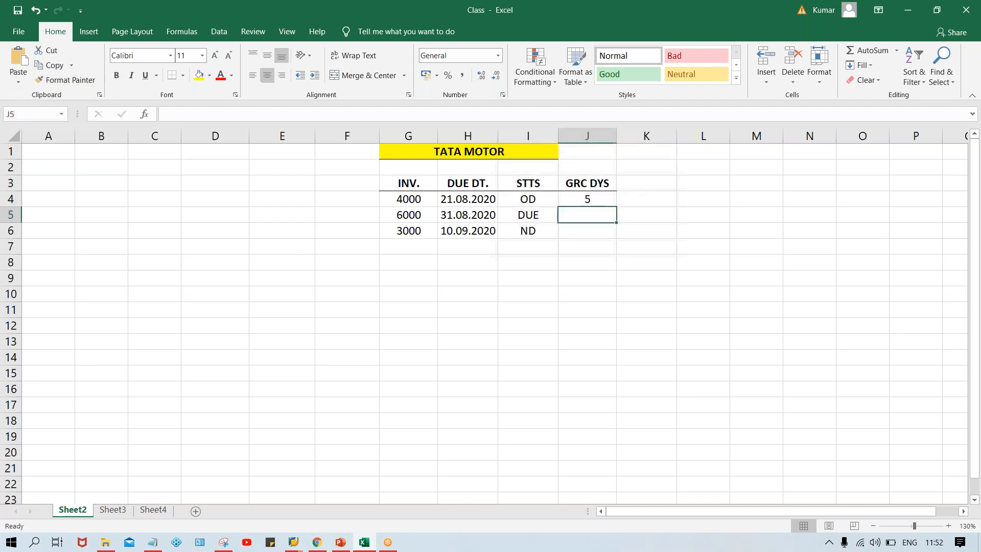
text(5)
key(Return)
text(5)
key(Return)
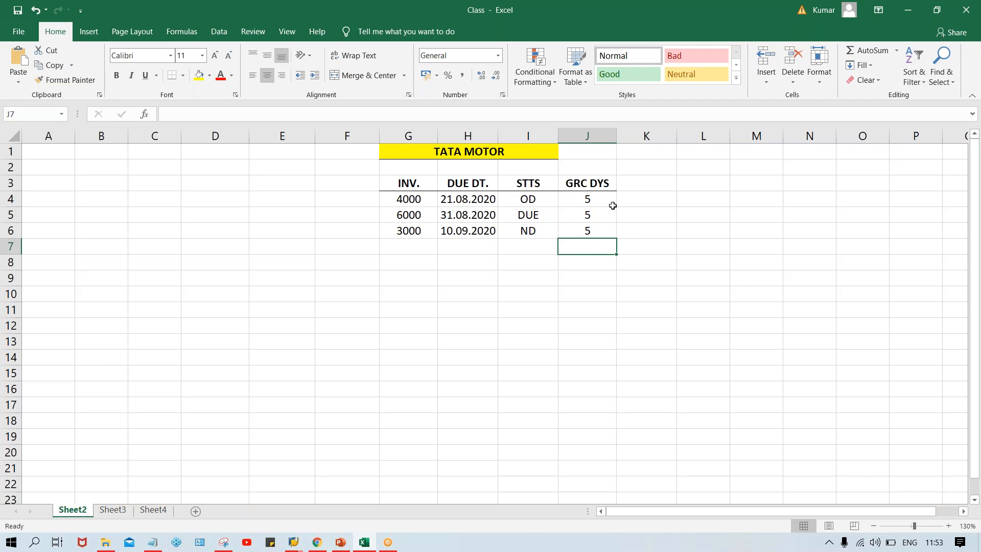
- Add a second status column header, STTS, in cell K3 beside GRC DYS
click(588, 199)
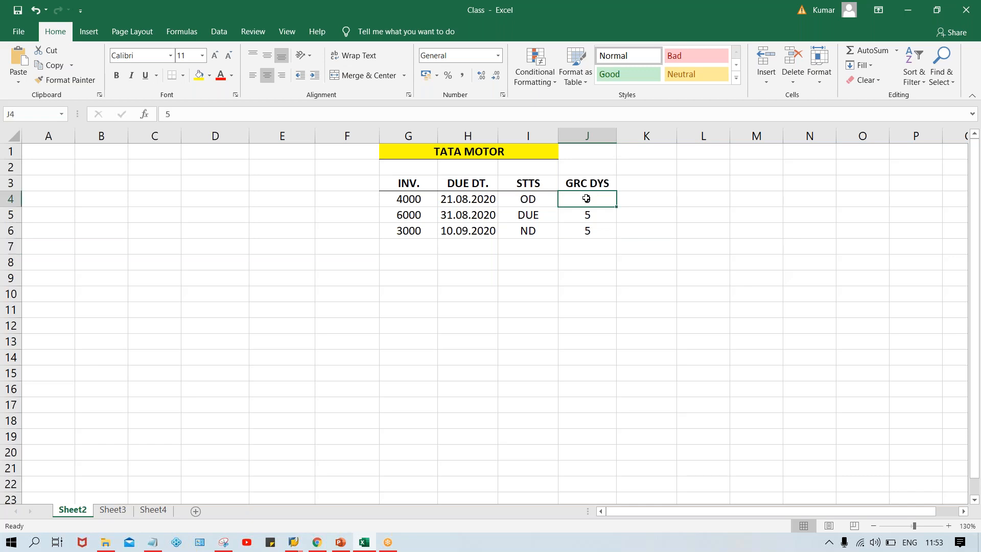
click(590, 226)
click(588, 199)
click(646, 186)
text(SS)
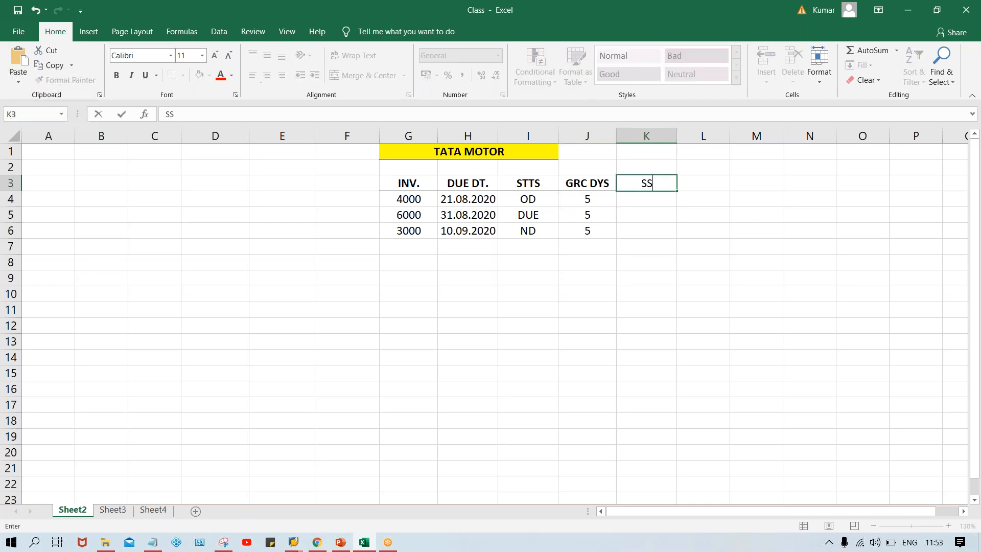
key(BackSpace)
text(TTS)
key(Return)
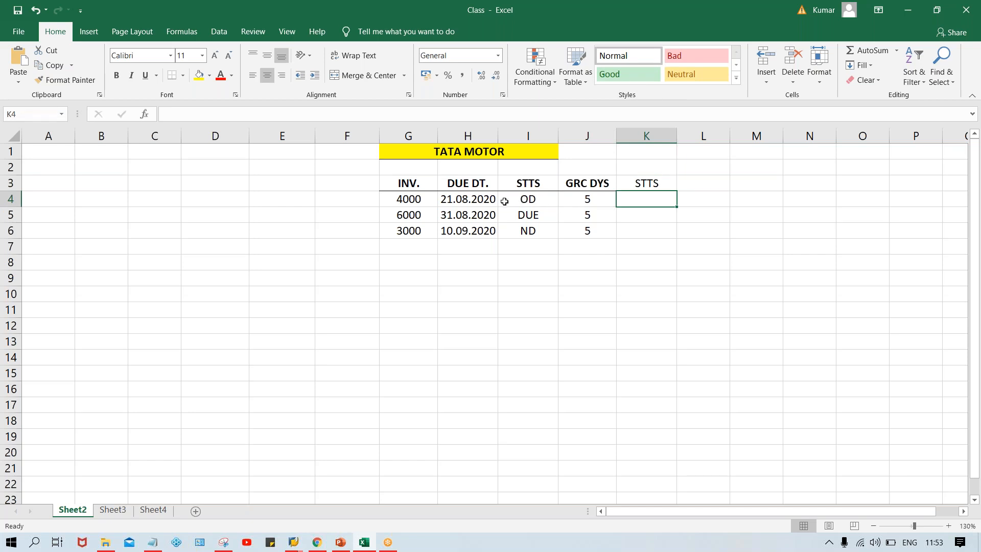
- Add the bold column header INV. NO. in cell F3, before the INV. column
click(417, 202)
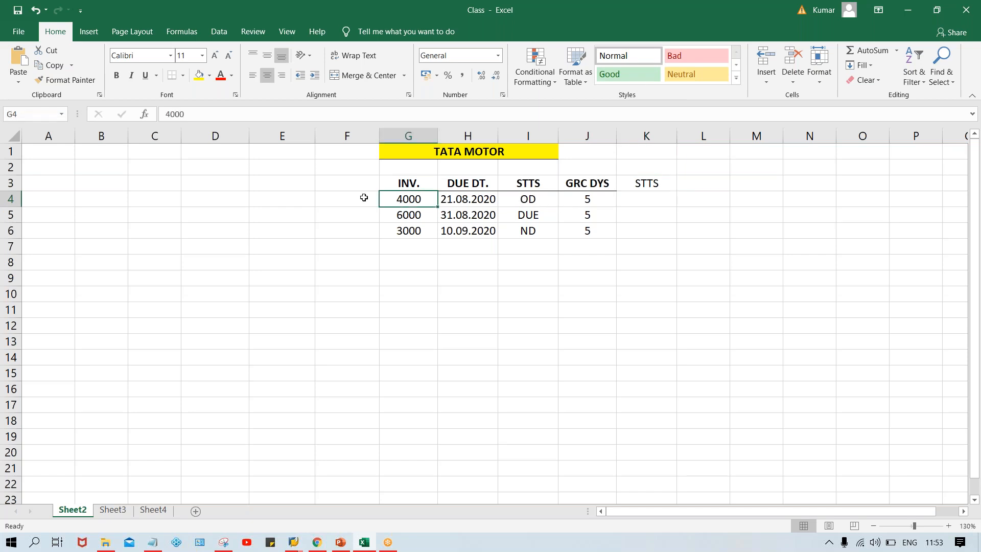
click(349, 190)
text(I)
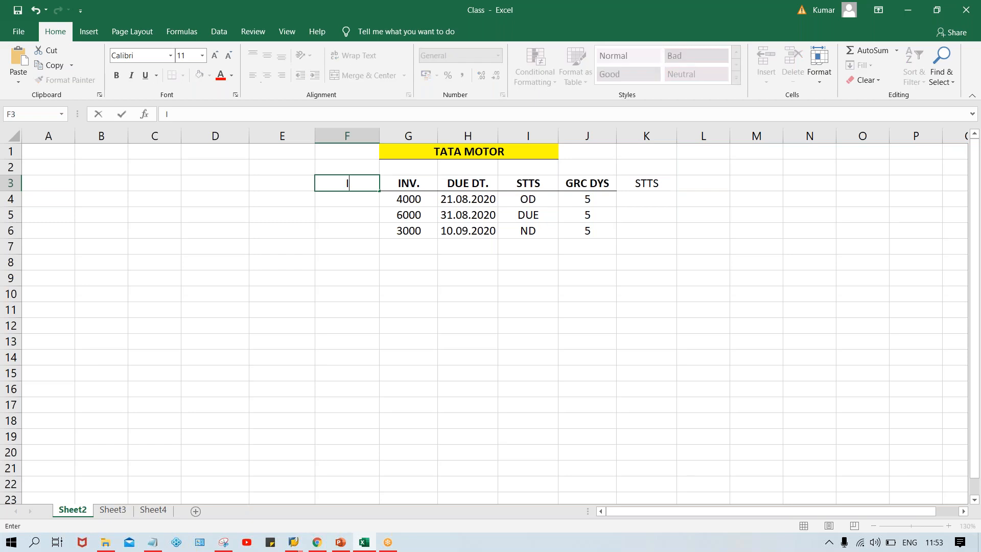
text(NV. NO.)
key(Return)
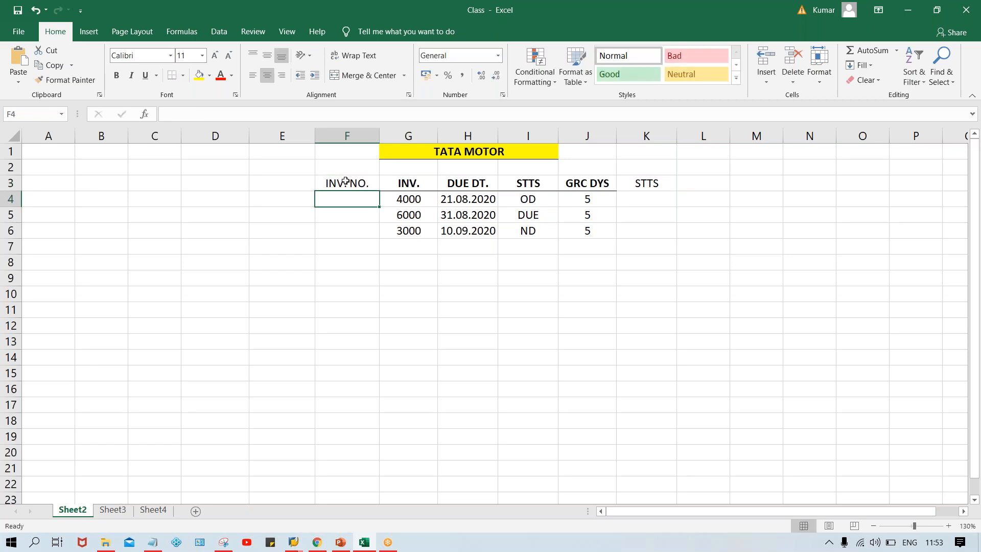
click(345, 182)
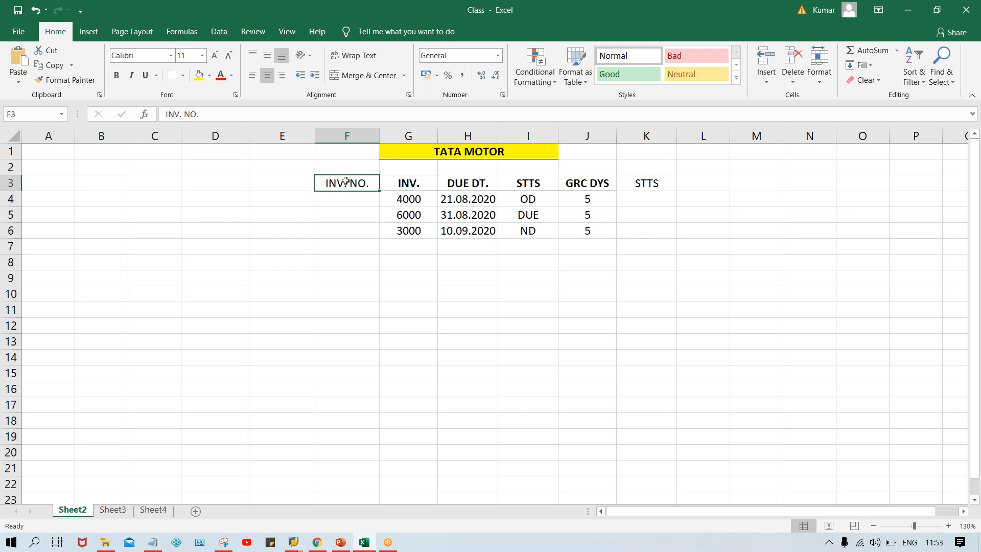
key(ctrl+b)
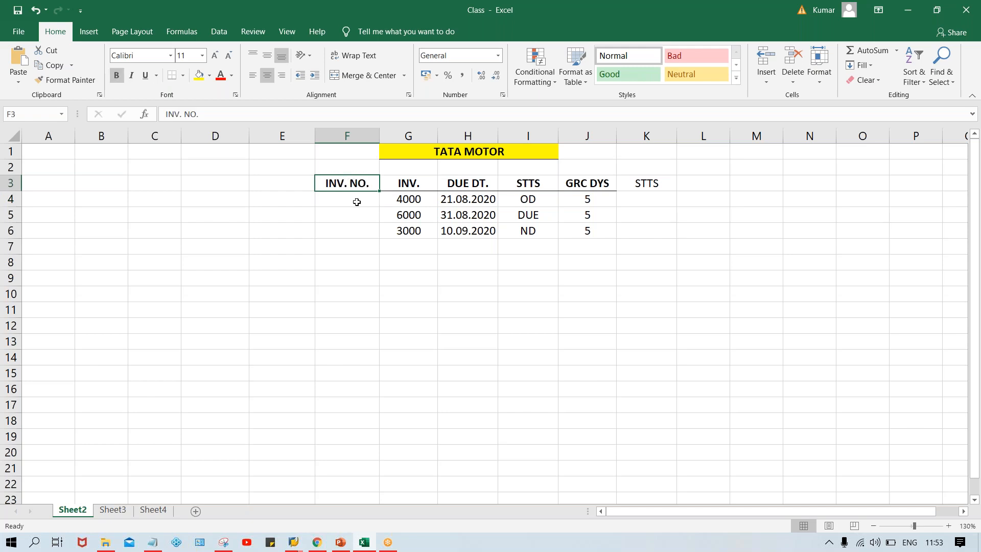
- Number the invoices 1, 2 and 3 in cells F4 to F6 under INV. NO
click(356, 202)
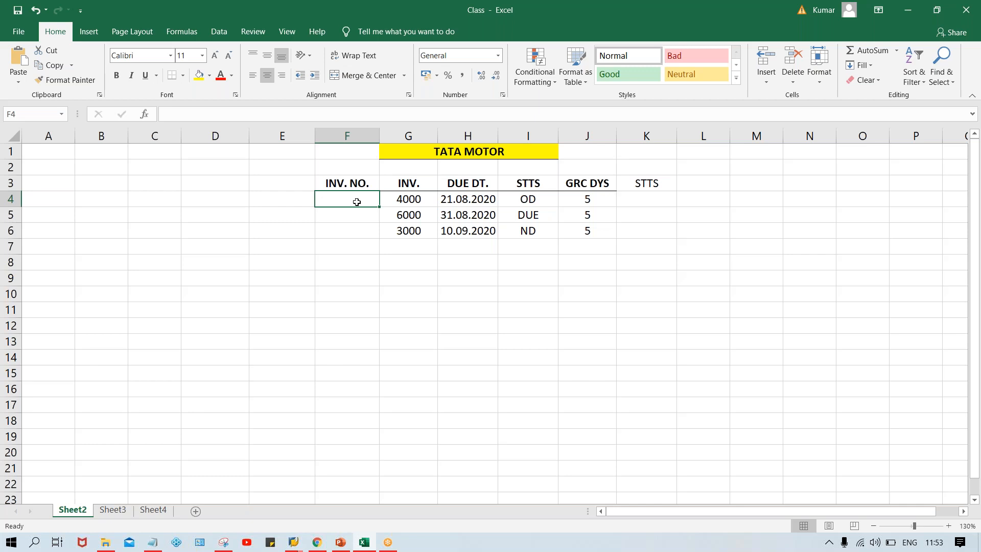
text(1)
key(Return)
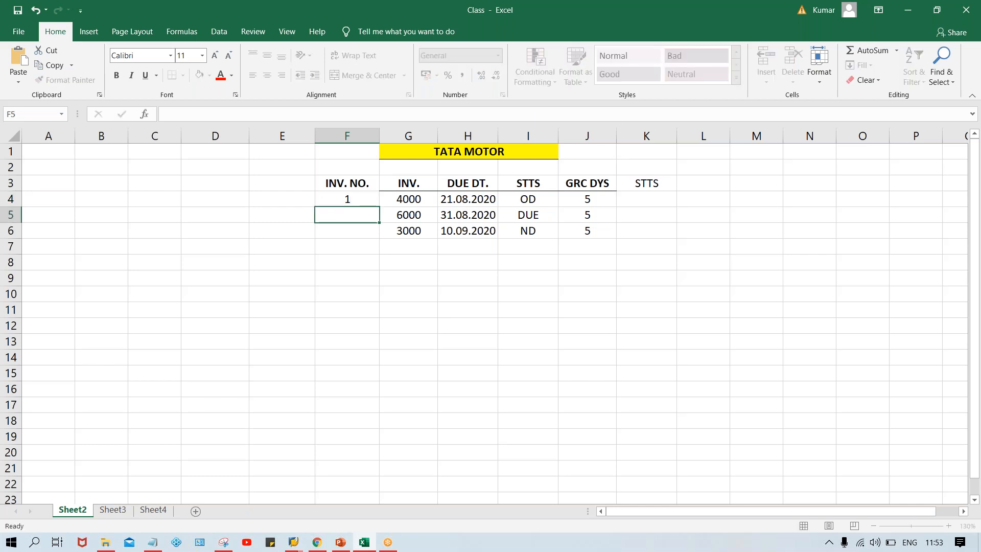
text(2)
key(Return)
text(3)
key(Return)
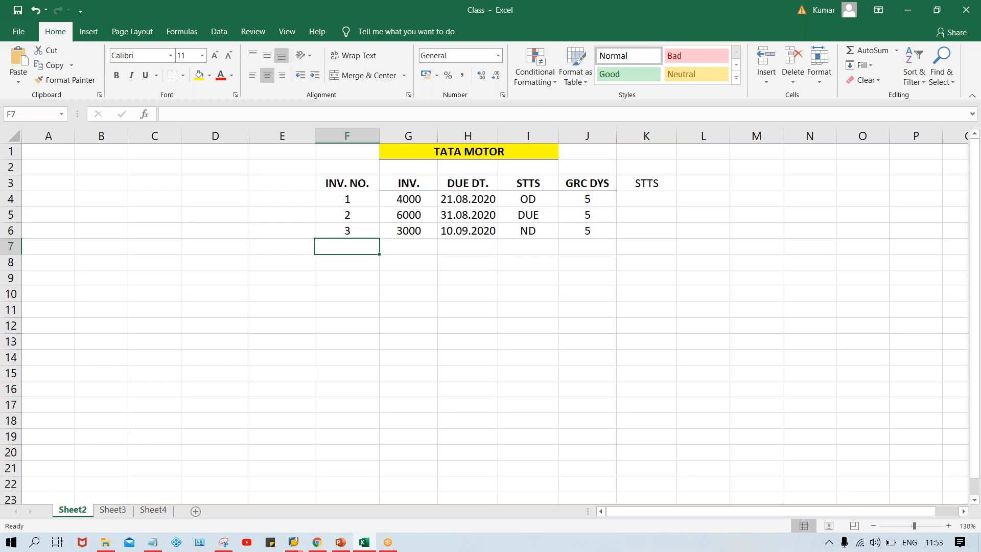
click(348, 189)
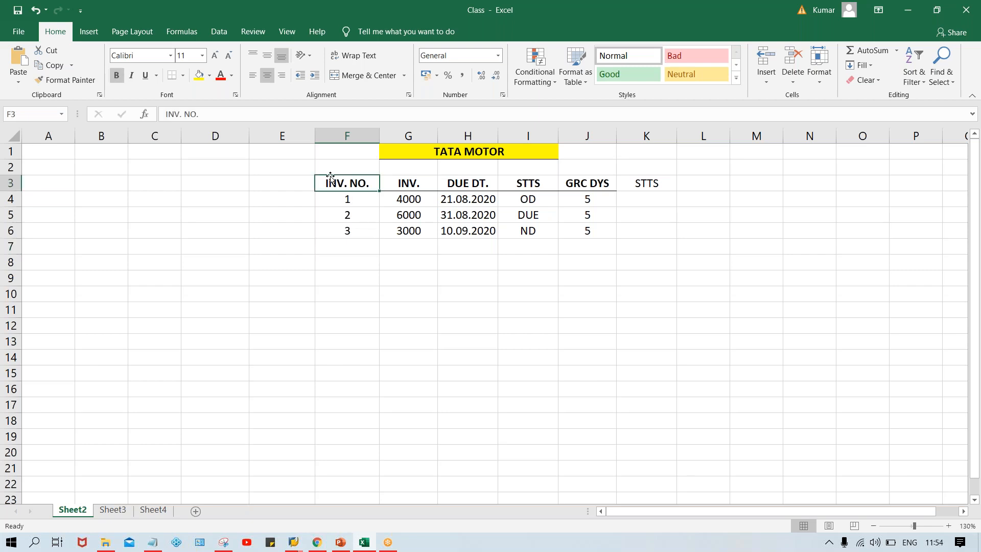
click(369, 345)
click(360, 247)
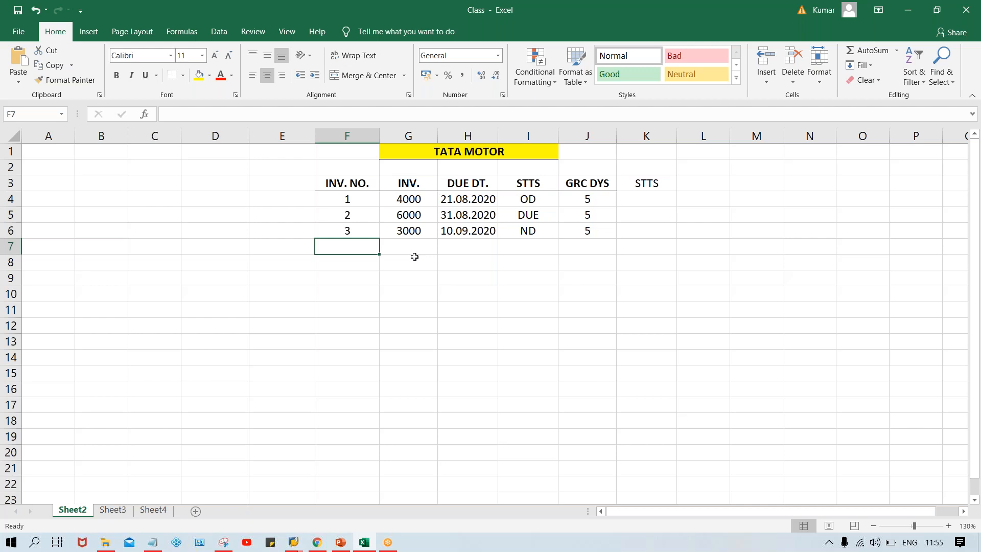
click(343, 197)
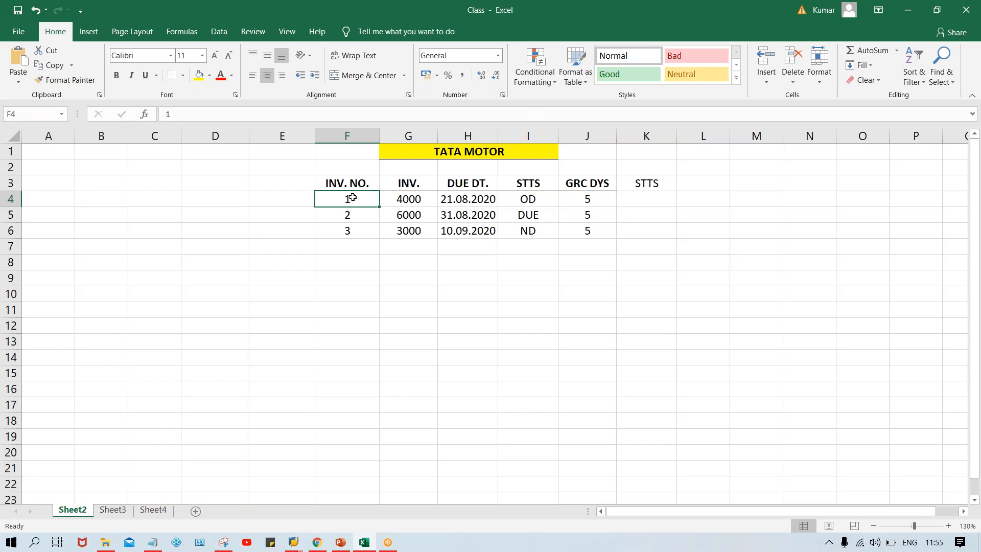
click(351, 213)
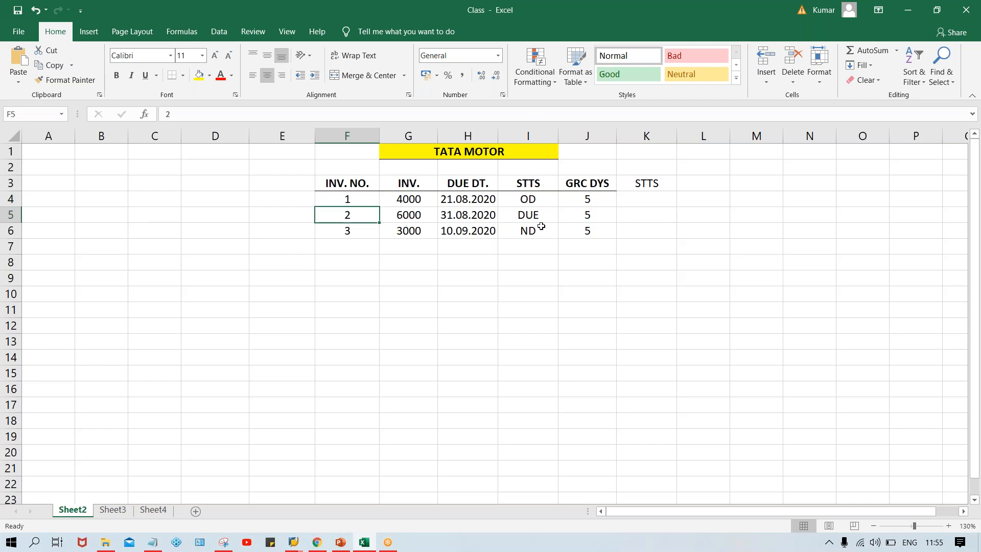
click(595, 202)
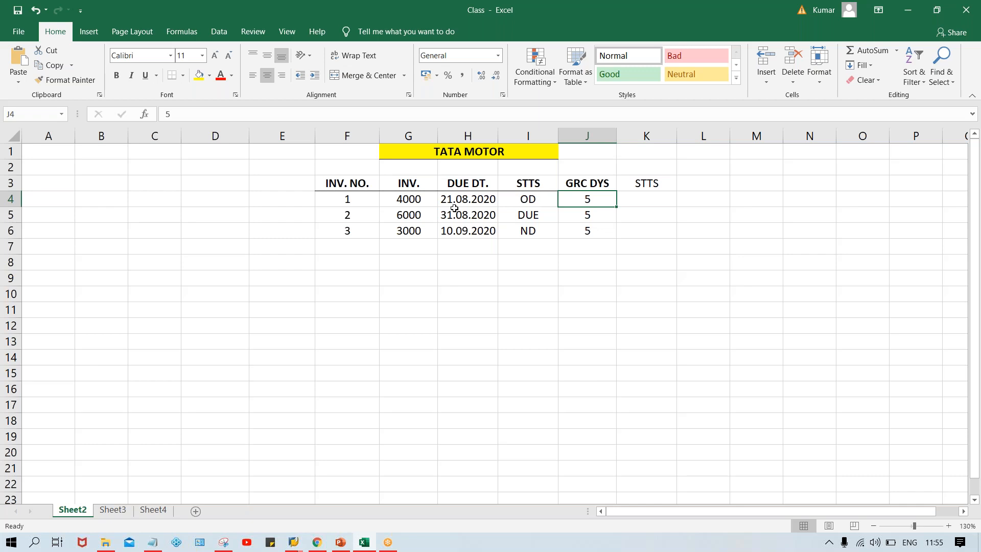
click(521, 218)
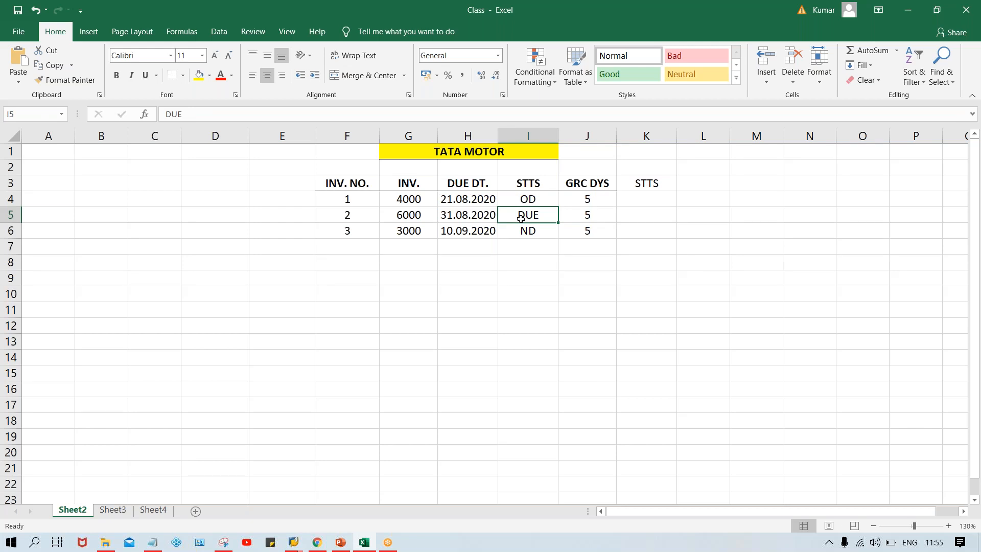
click(590, 199)
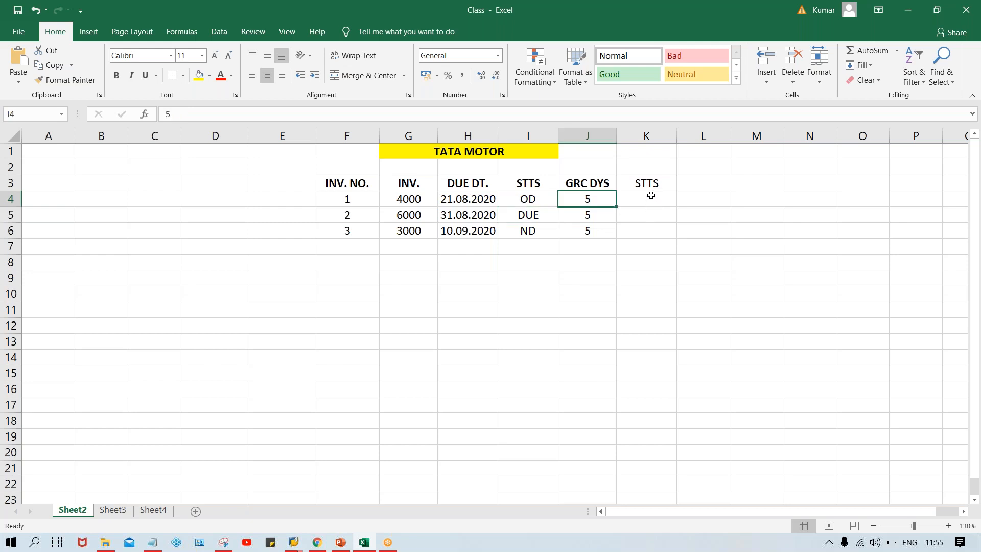
- Make the STTS header in cell K3 bold
click(640, 183)
key(ctrl+b)
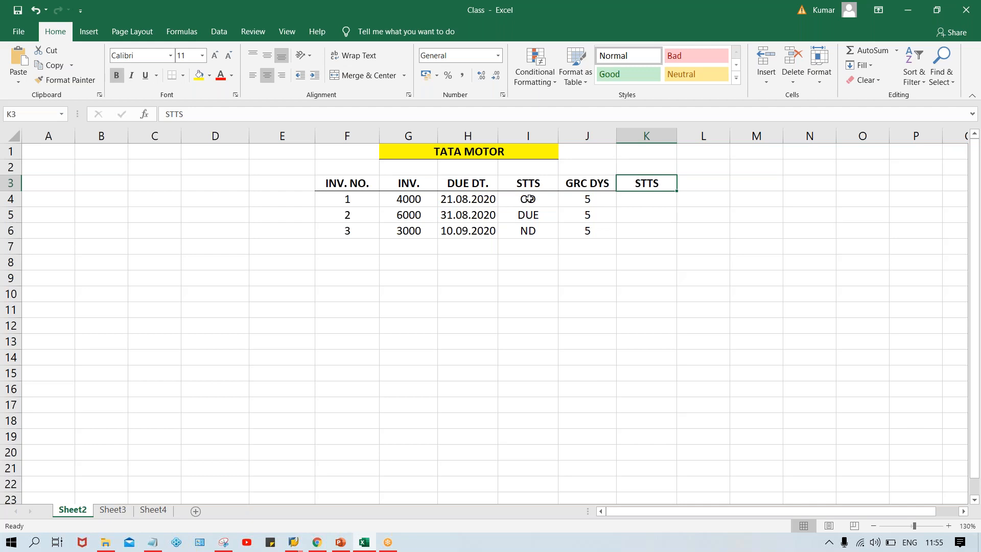
click(583, 199)
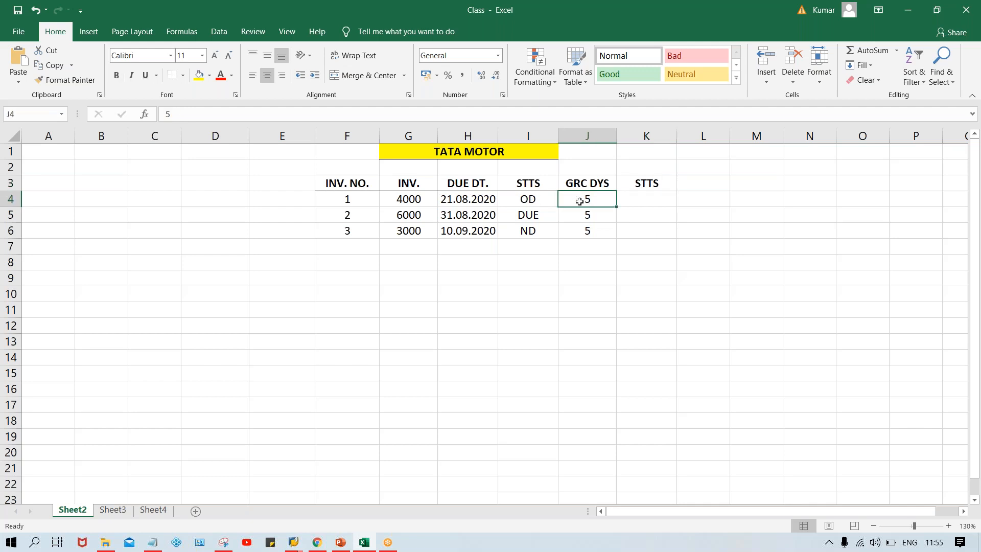
click(582, 213)
click(587, 230)
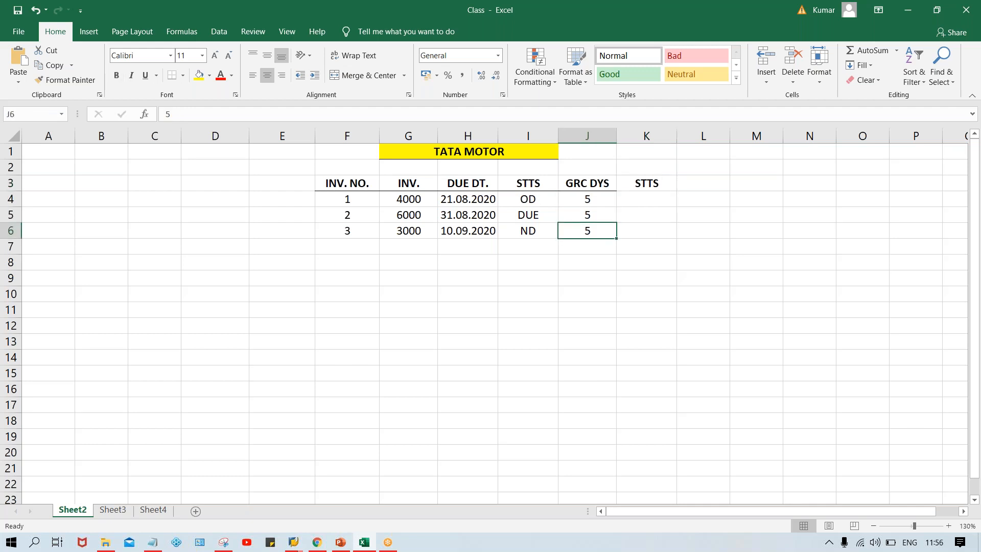
click(455, 199)
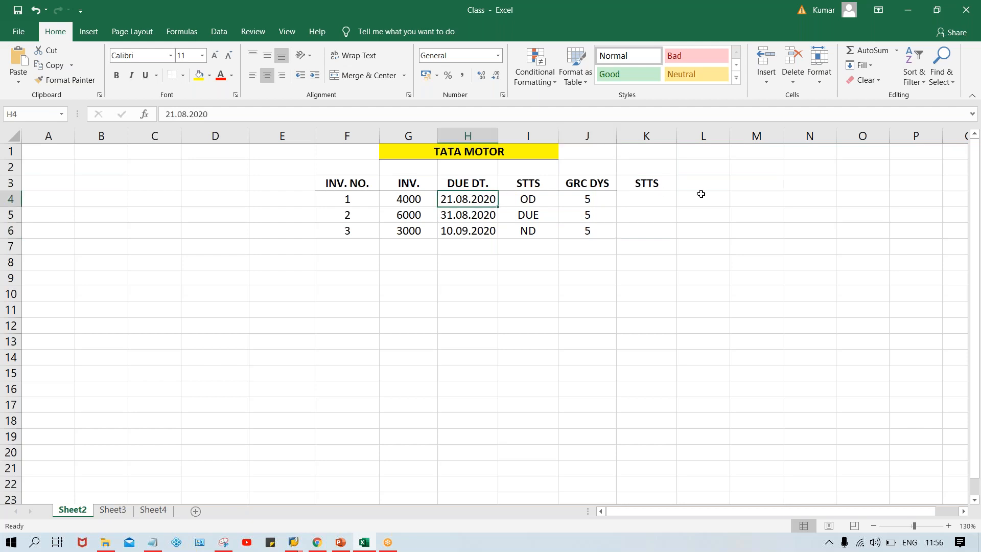
click(640, 198)
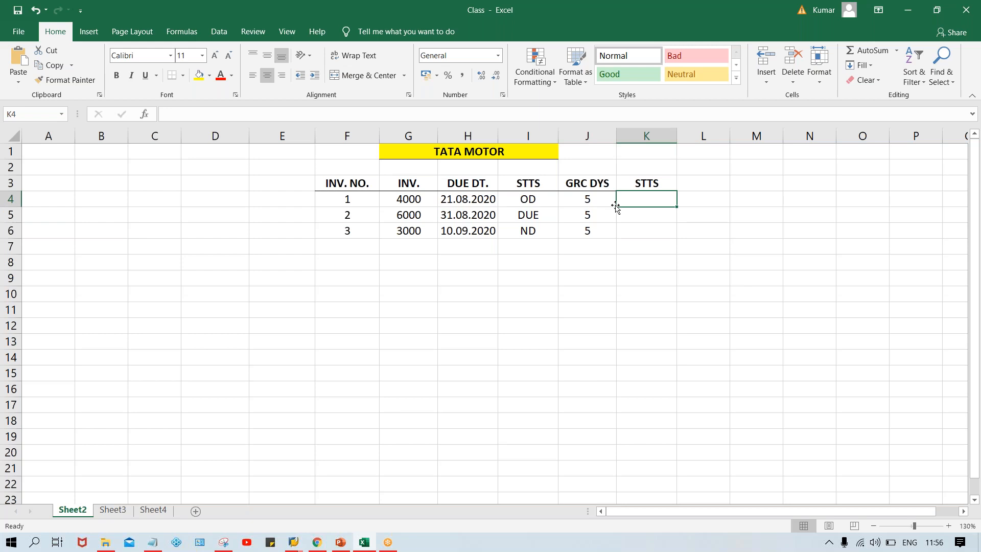
- Enter the date 26.08.2020 for invoice 1 in cell K4 under the second STTS header
text(26.08.2020)
key(Return)
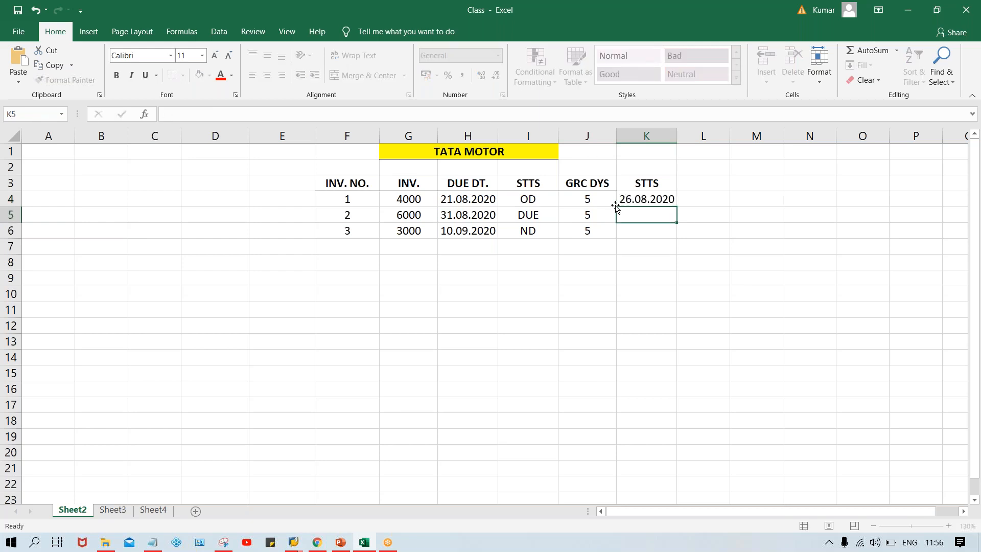
drag(472, 199, 526, 199)
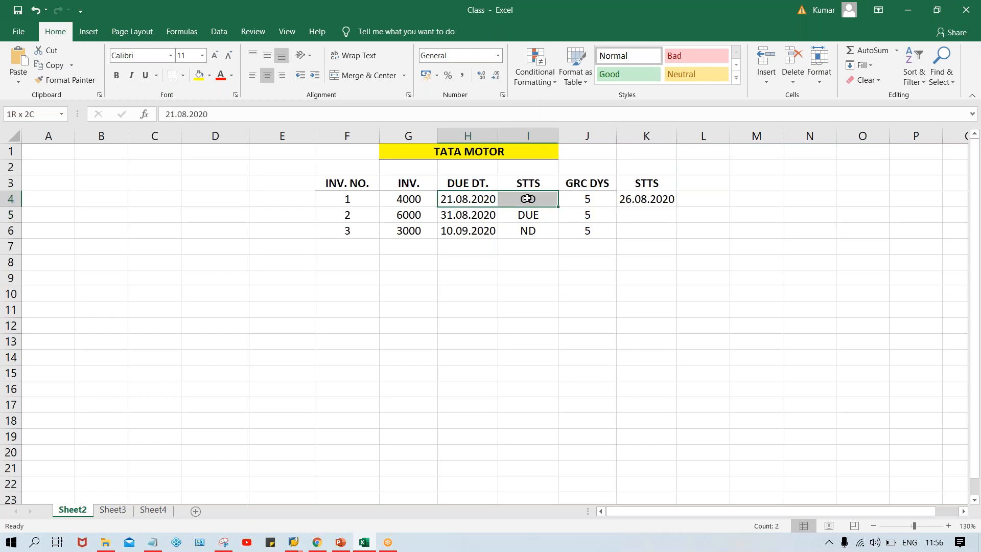
click(640, 201)
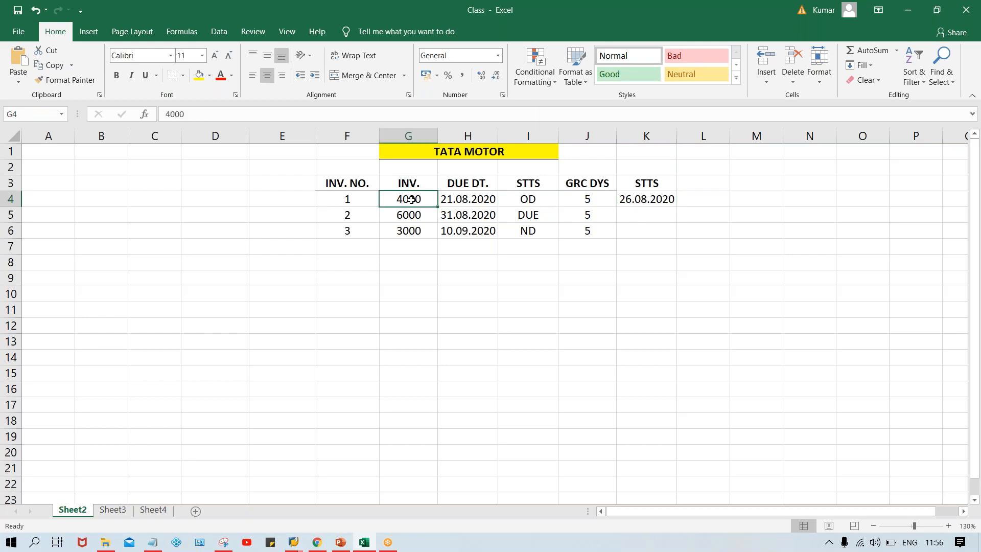
- Enter the date 05.08.2020 for invoice 2 in cell K5 of the second STTS column
click(531, 215)
click(643, 214)
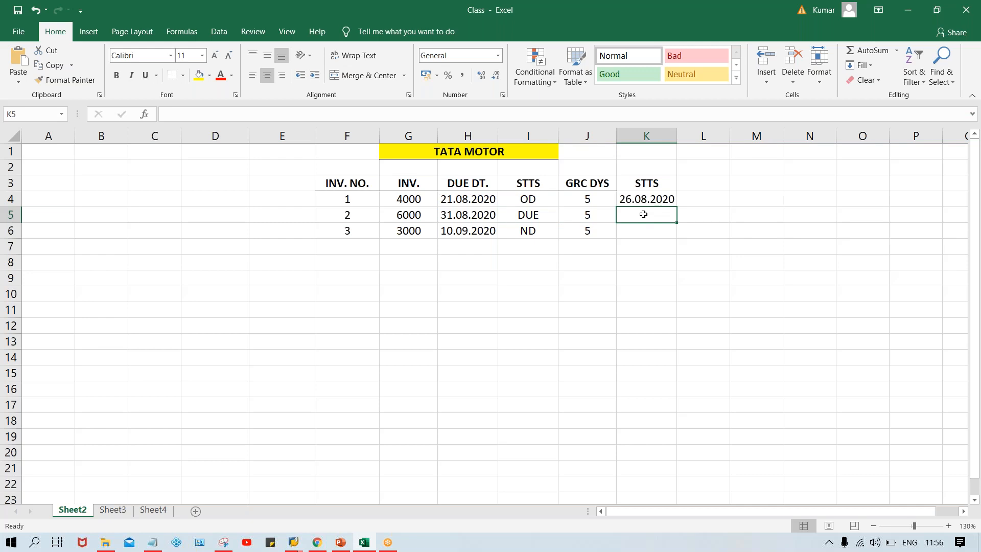
text(05.08)
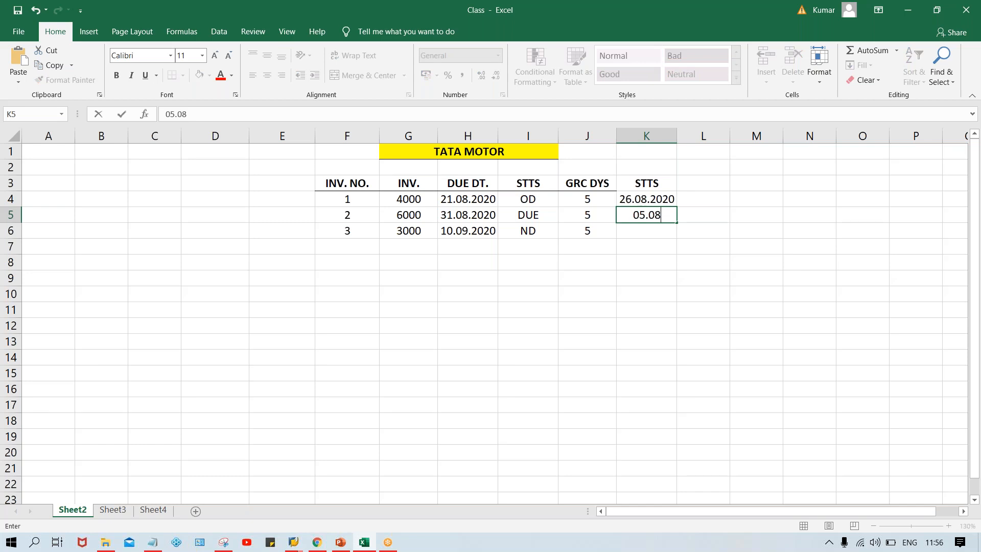
text(.2020)
key(Return)
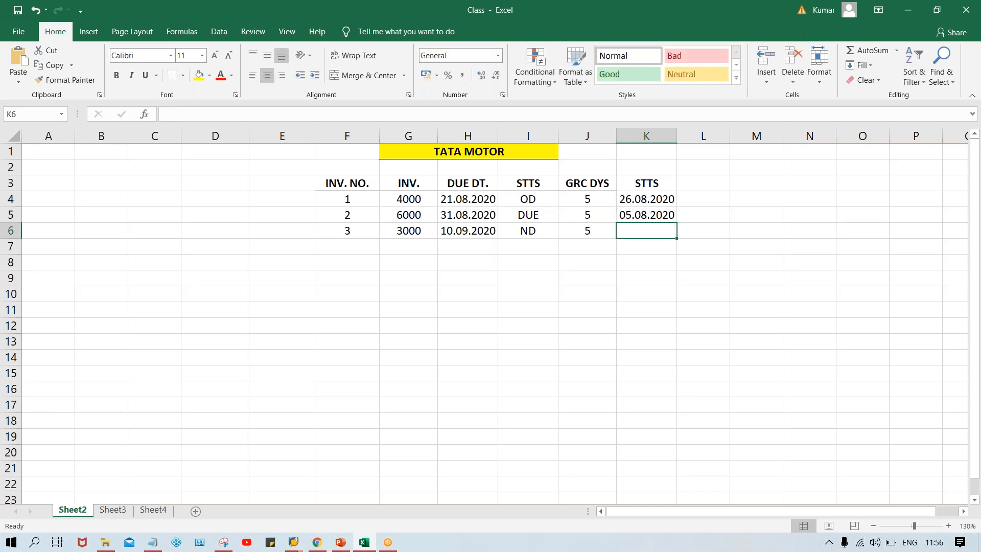
click(638, 218)
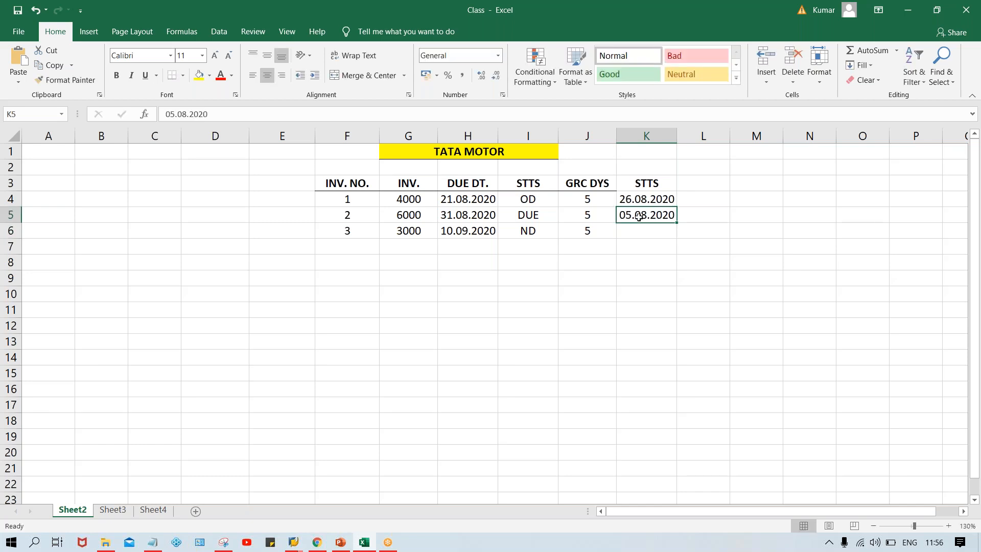
- Enter the date 15.09.2020 for invoice 3 in cell K6 of the second STTS column
click(455, 229)
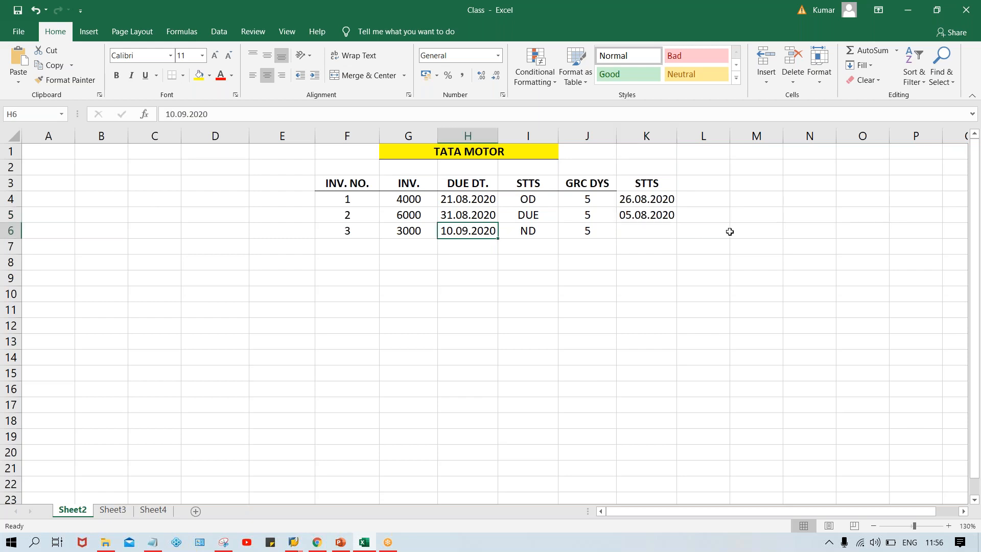
click(642, 234)
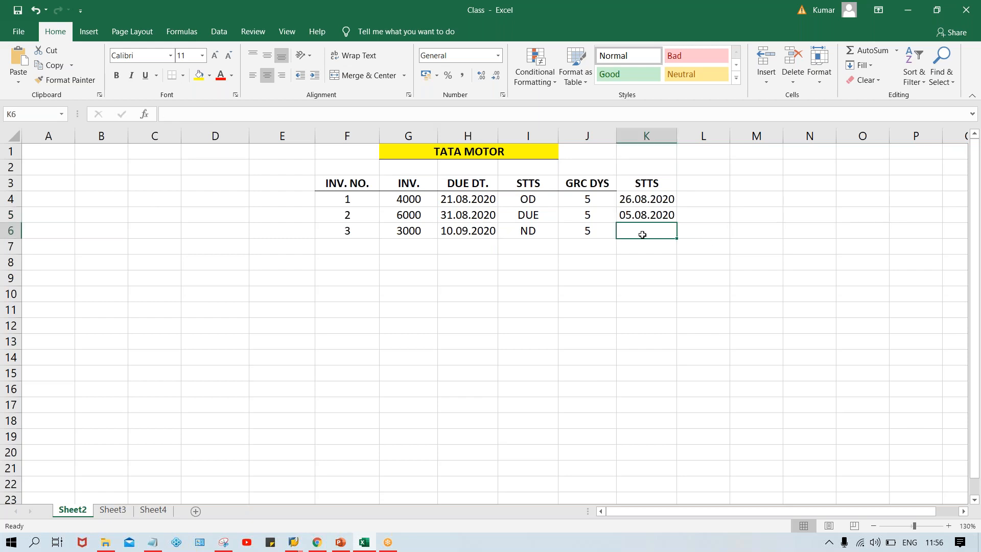
text(15.09.2020)
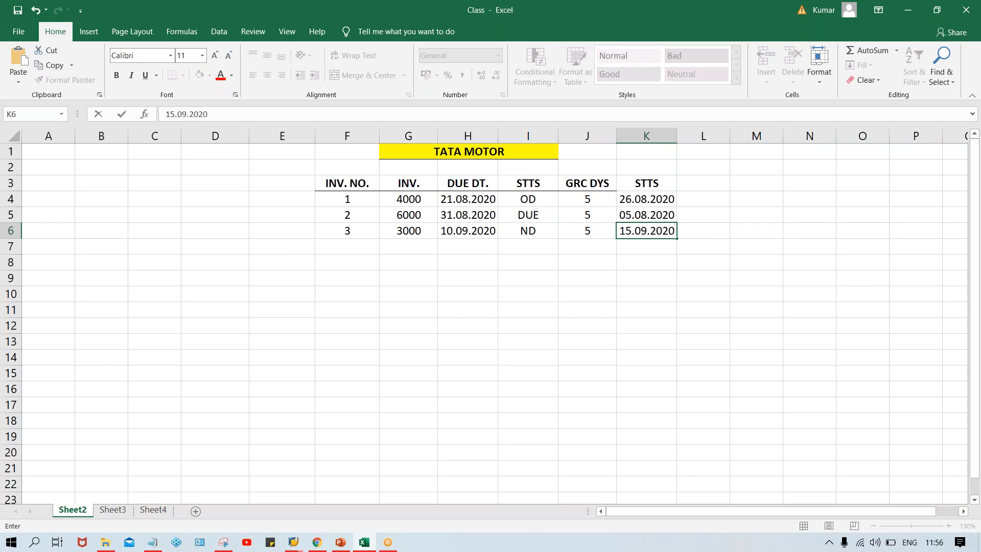
key(Return)
- Add a bottom border to the STTS header in cell K3
click(648, 179)
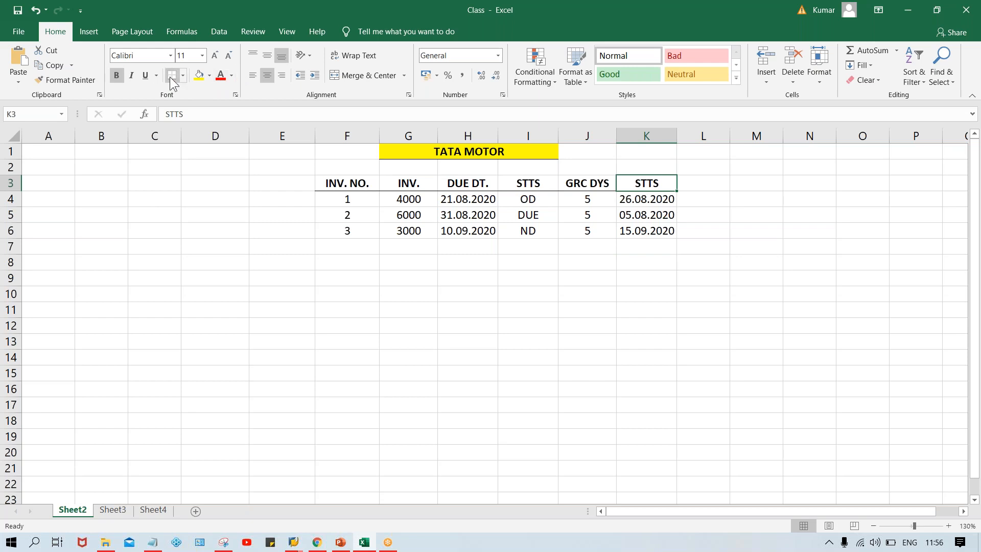
click(572, 370)
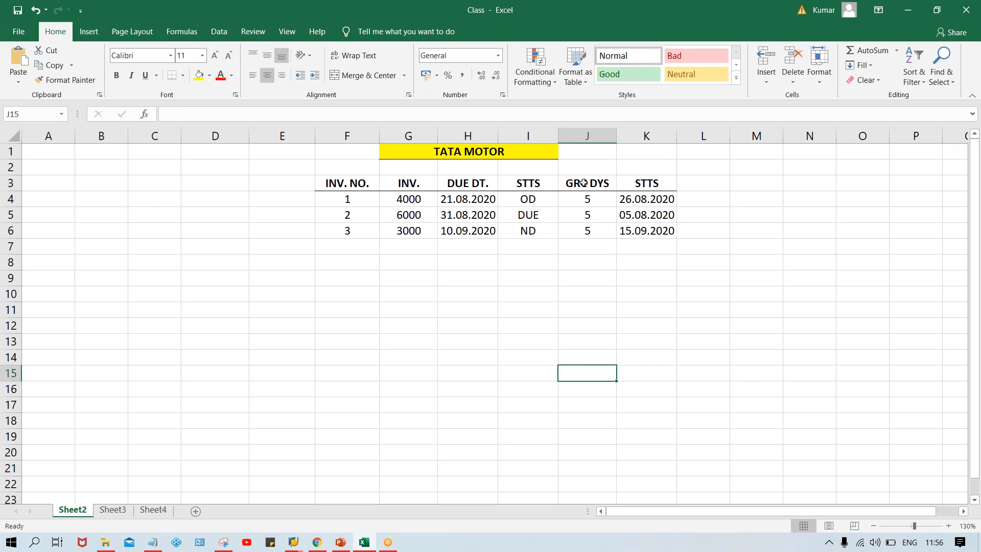
drag(584, 201, 595, 233)
- Move the invoice table F3:K6 one column to the left so it starts at cell E3
drag(324, 184, 645, 230)
click(650, 214)
click(342, 179)
drag(341, 180, 651, 229)
key(ctrl+c)
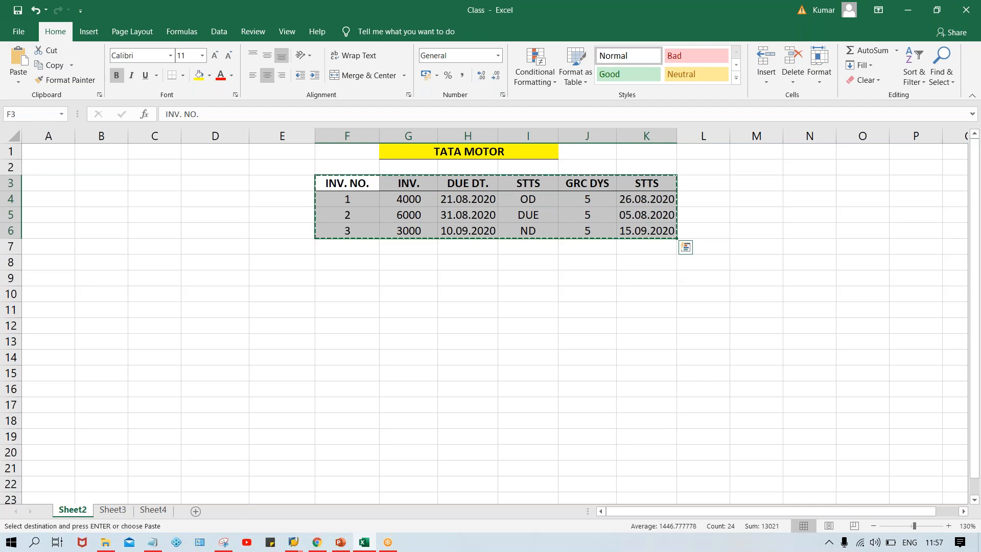
click(272, 186)
key(ctrl+v)
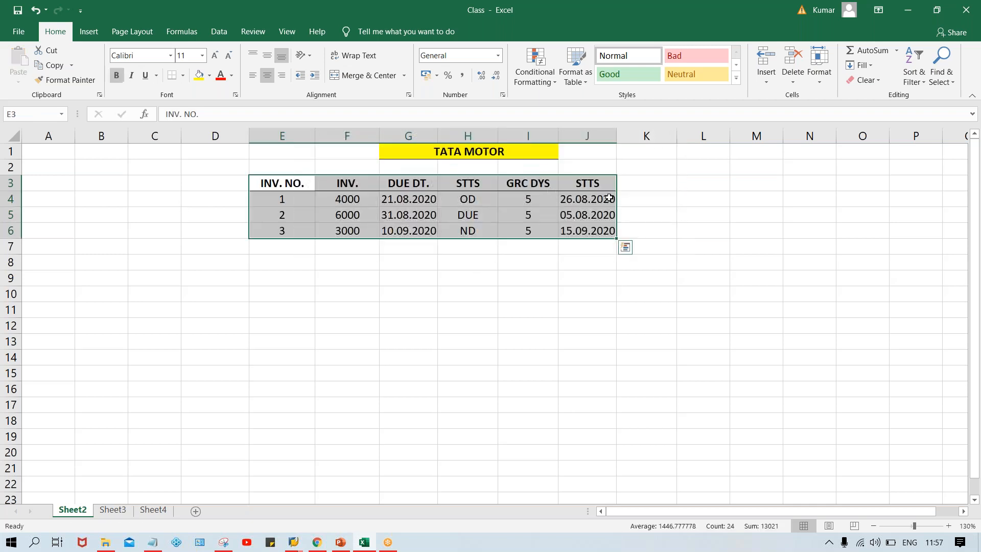
- Widen column J slightly to give the dates of the second STTS column more room
click(591, 213)
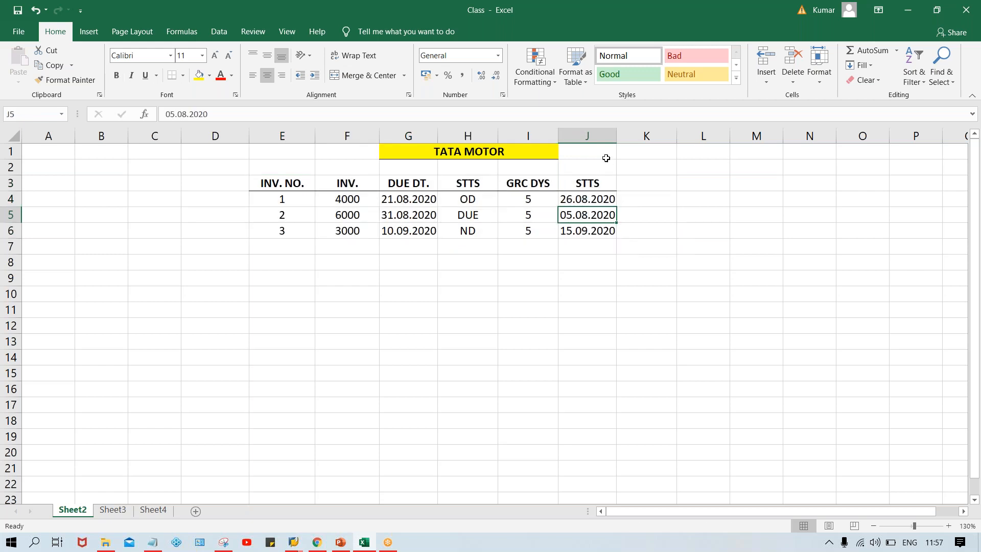
drag(615, 139, 619, 139)
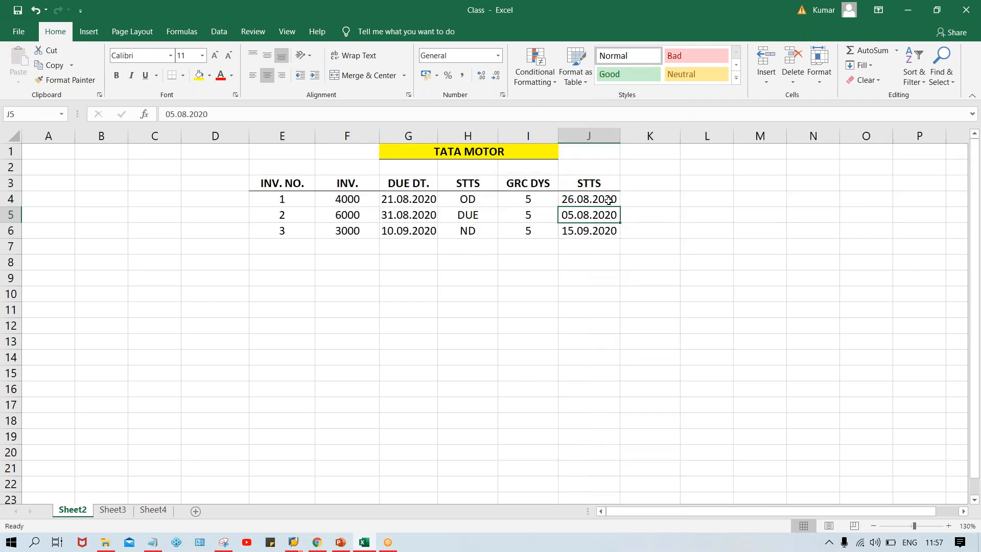
click(597, 186)
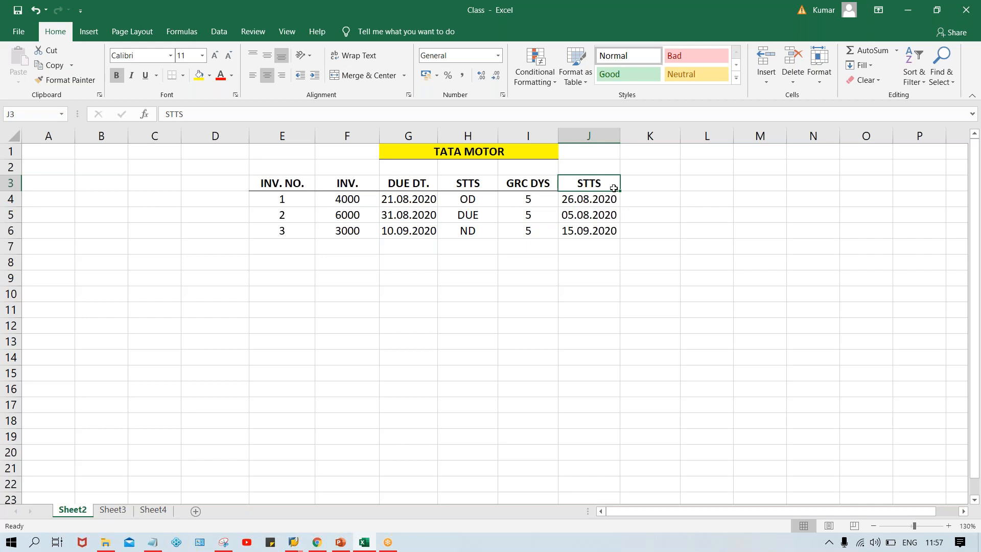
click(586, 201)
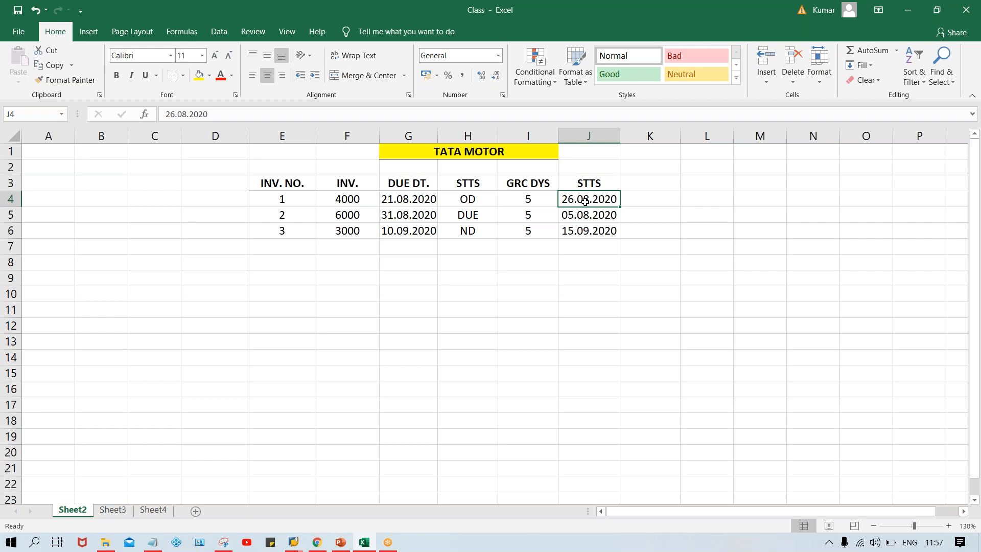
drag(269, 202, 598, 204)
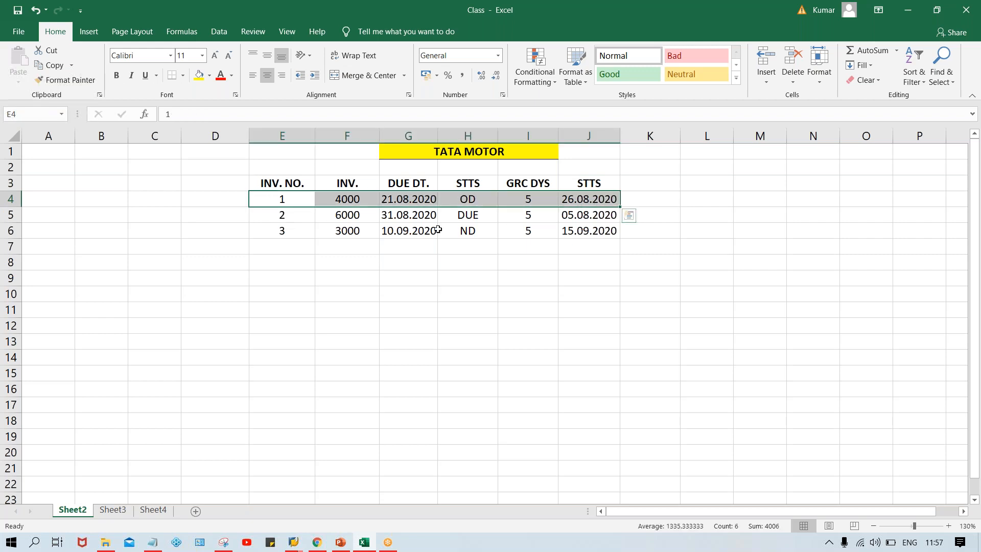
click(491, 280)
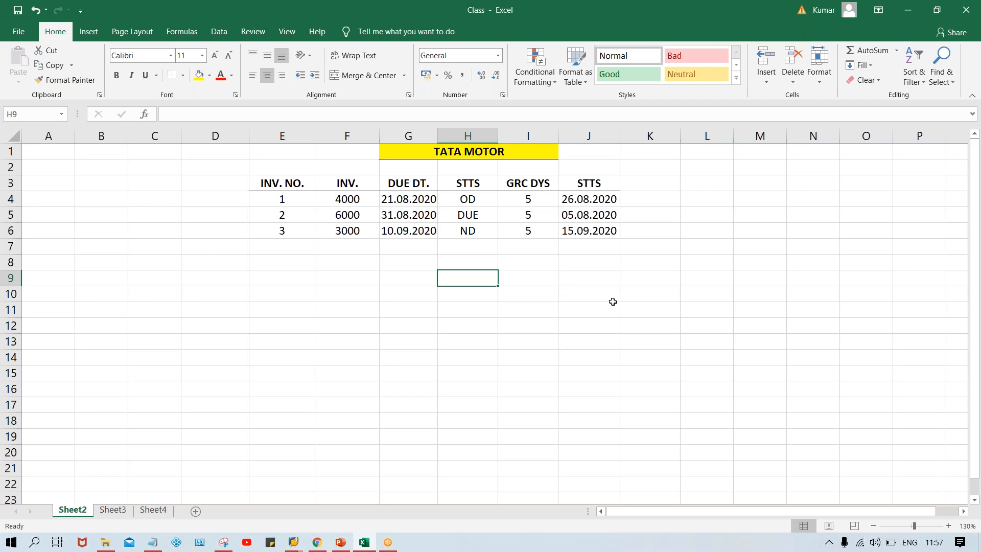
- Enter the date 31.08.2020 in cell K3 beside the second STTS header and give the cell a bottom border
click(646, 186)
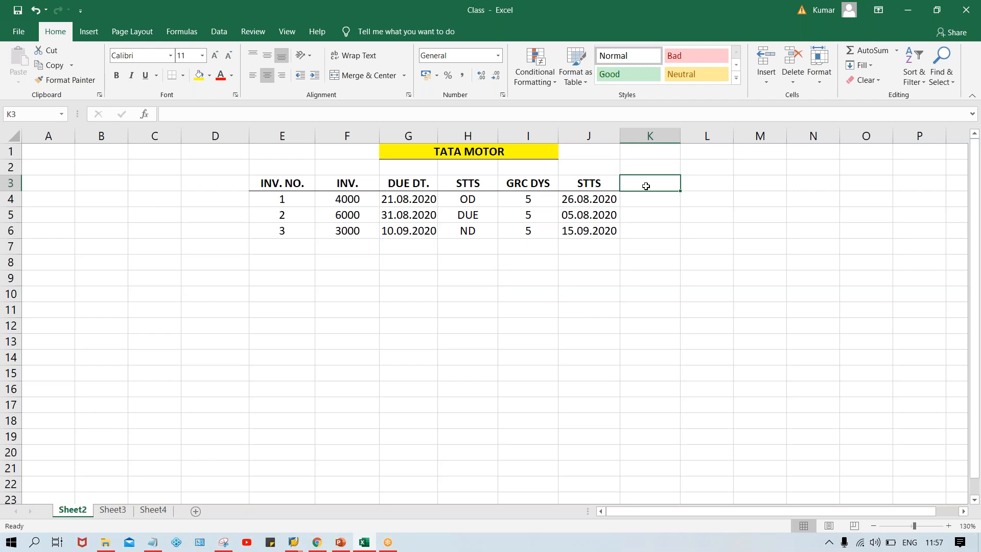
text(31.08.2020)
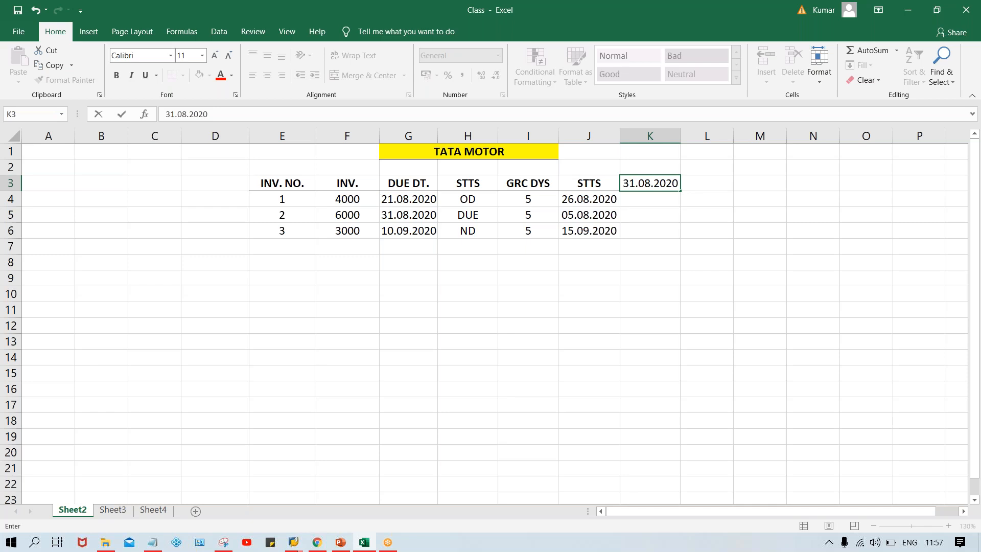
key(Return)
click(664, 183)
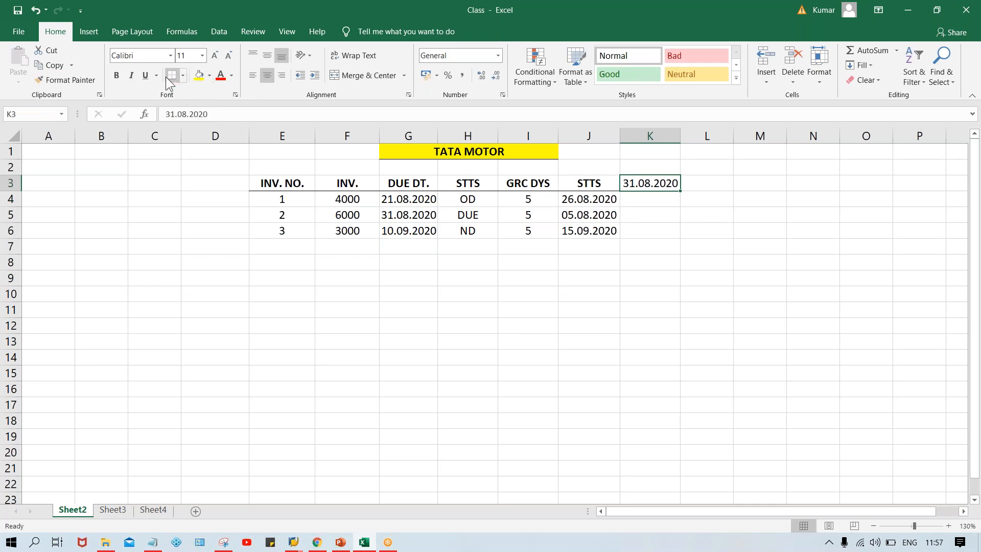
click(646, 205)
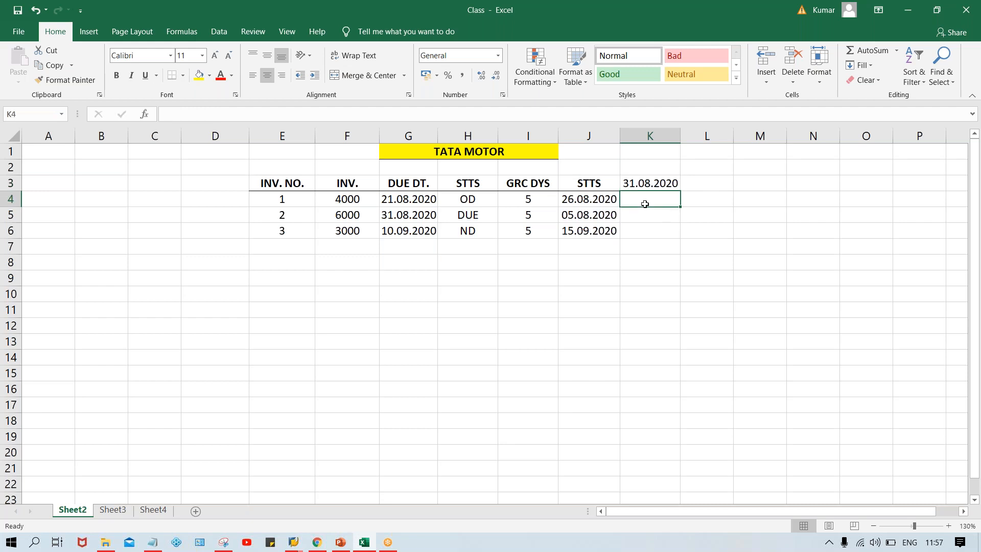
- Move the invoice table E3:K6 two columns to the left so it starts at cell C3
drag(270, 182, 671, 228)
key(ctrl+c)
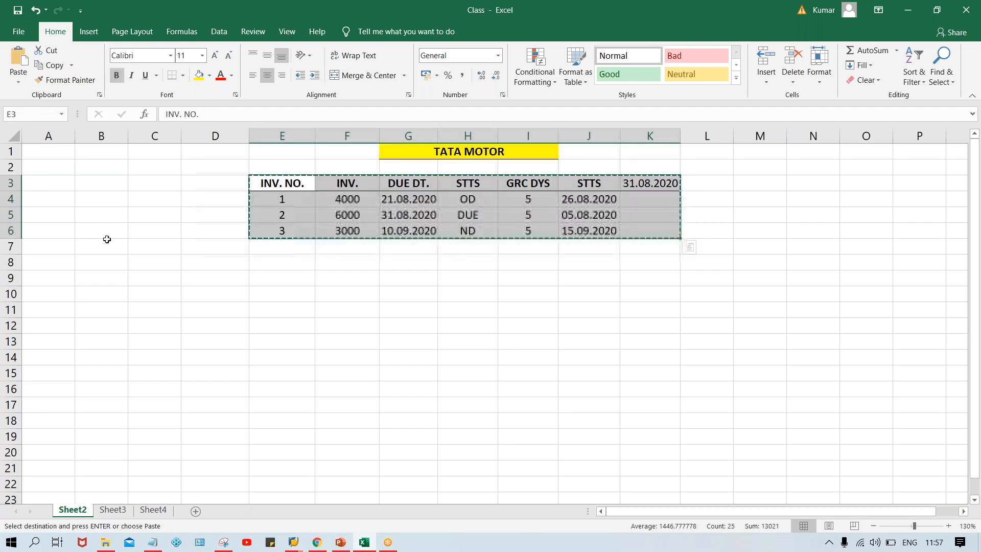
click(151, 179)
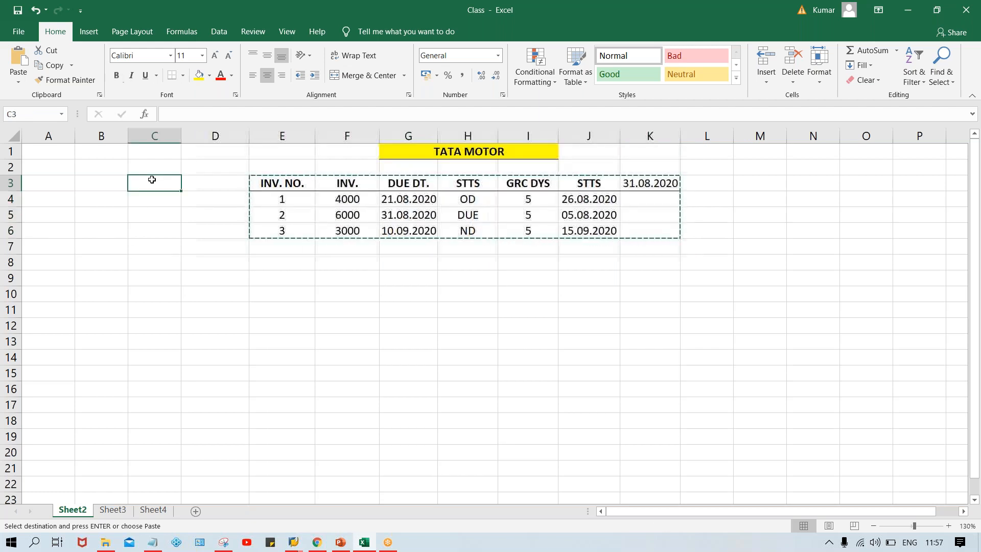
key(ctrl+v)
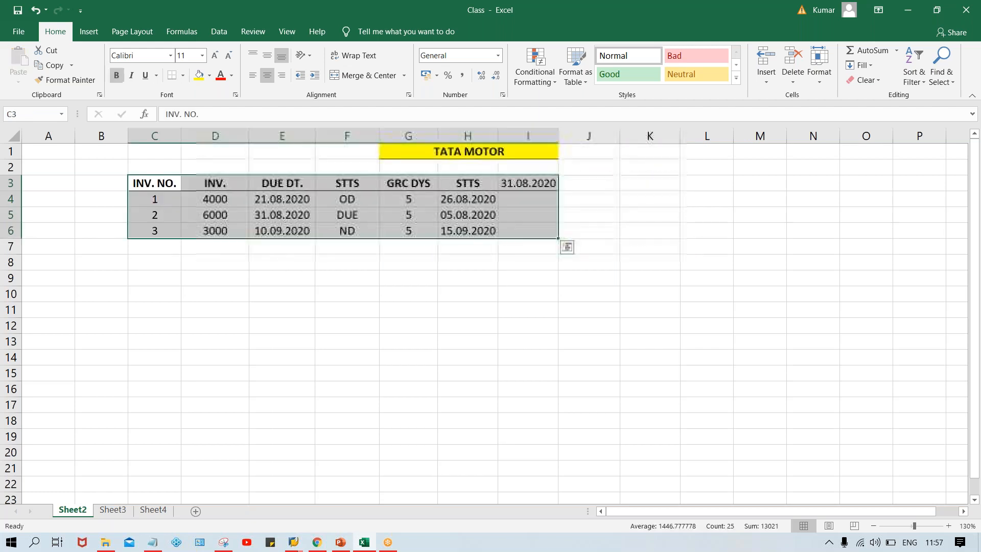
click(475, 353)
- Copy the date 31.08.2020 from cell I3 to I2 above it and clear the contents of I3
click(542, 182)
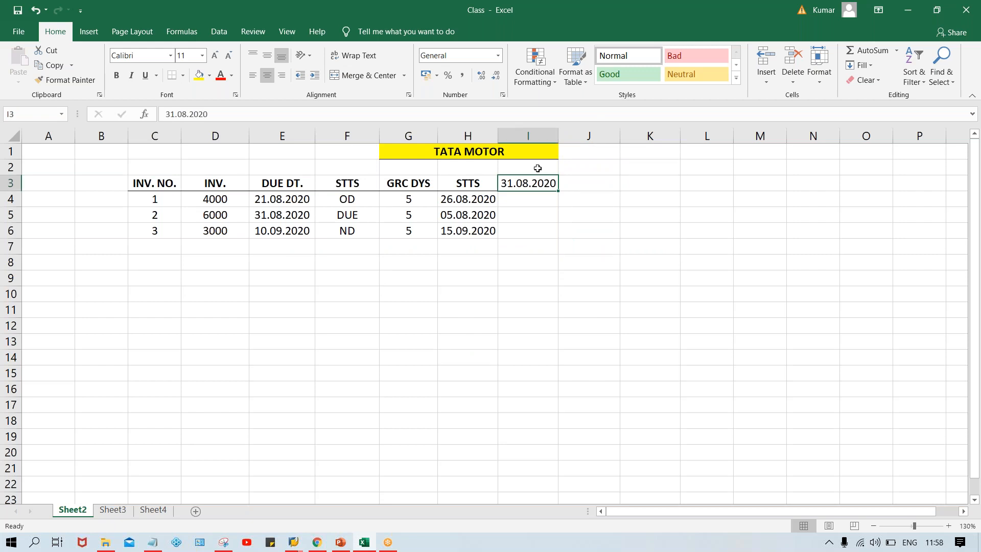
click(534, 170)
click(527, 184)
key(ctrl+c)
click(522, 169)
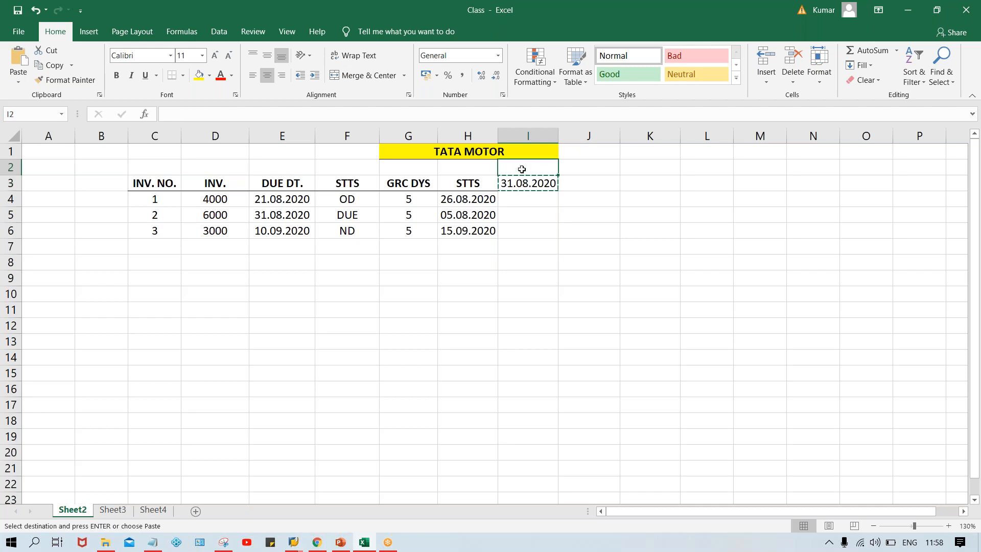
key(ctrl+v)
click(521, 184)
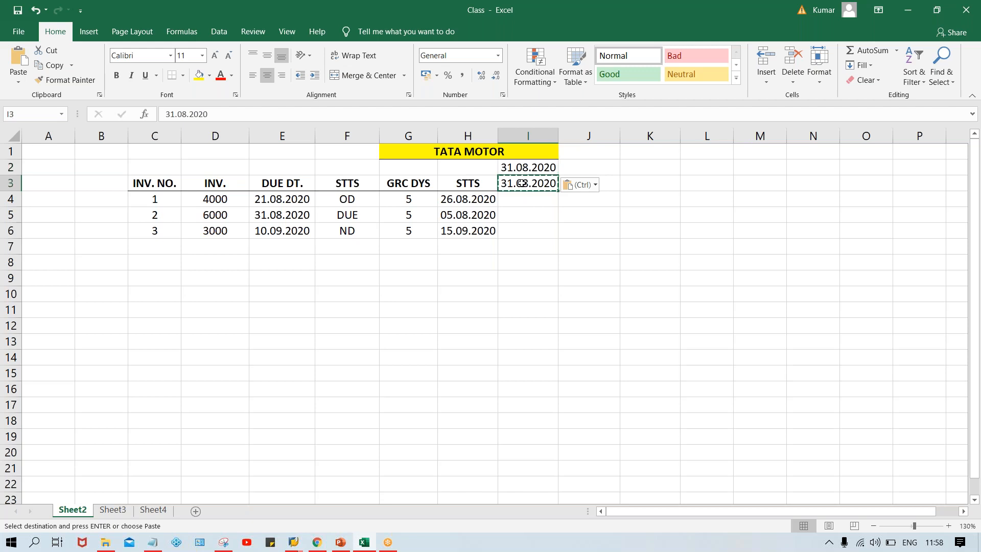
key(Delete)
click(541, 221)
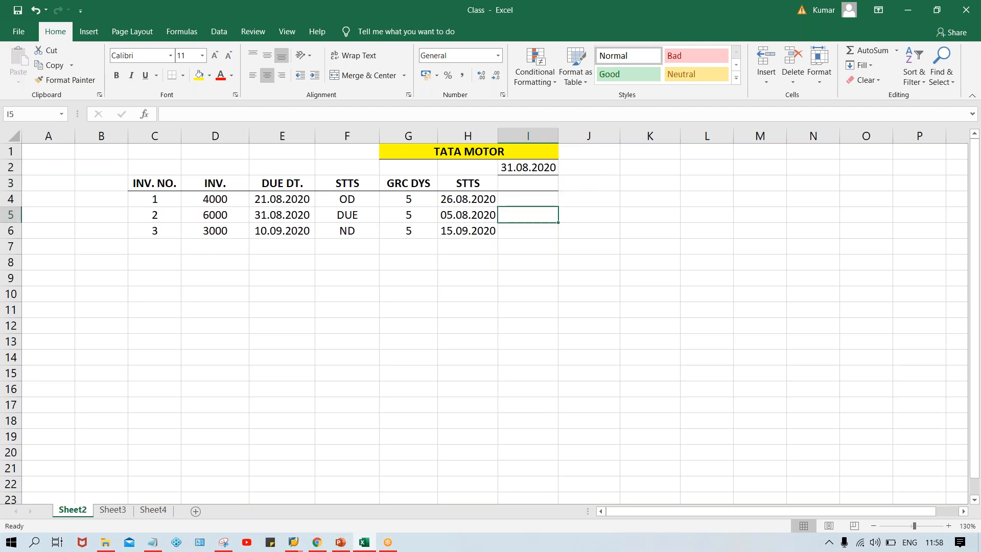
- Enter SELC. for invoice 1 in cell I4 under the 31.08.2020 date
click(528, 187)
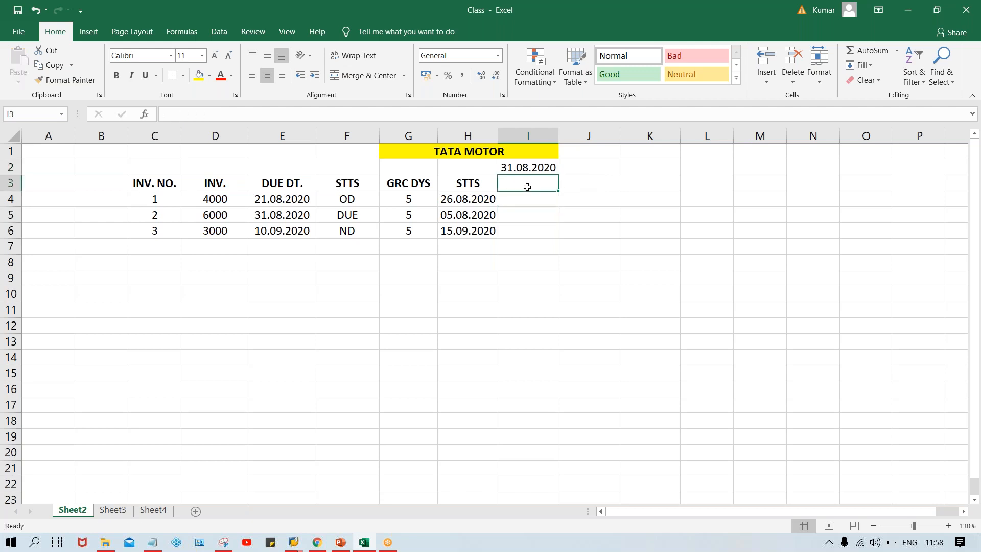
click(516, 201)
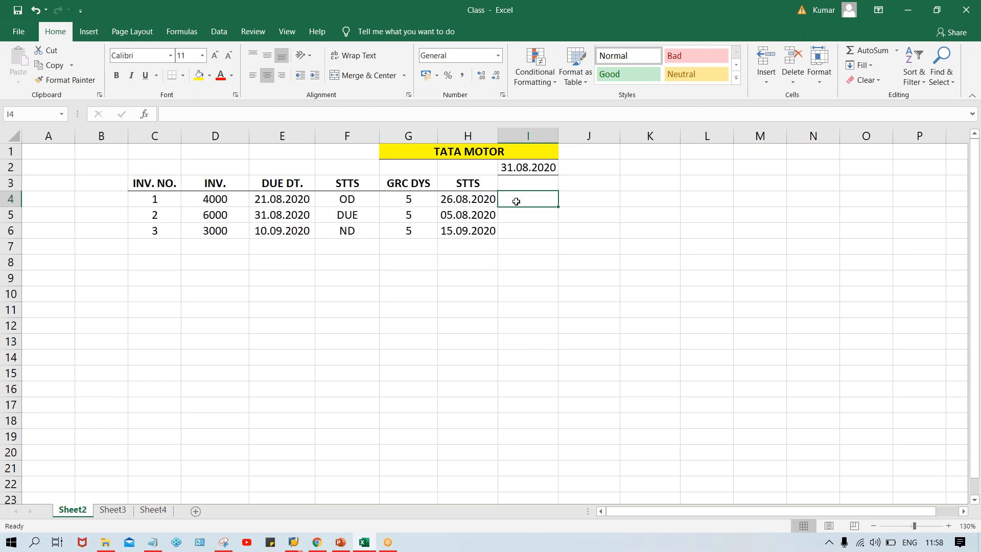
text(SEL)
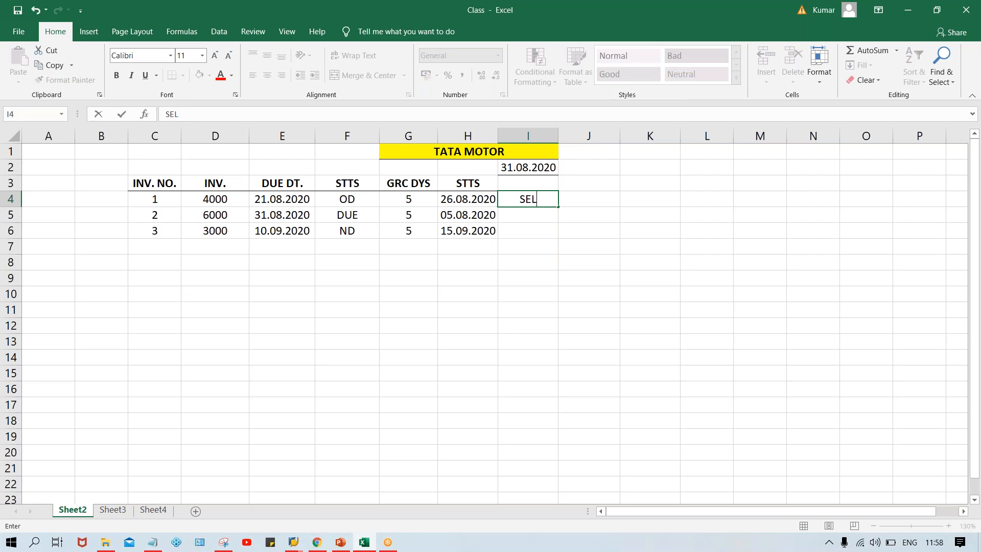
text(C.)
key(Return)
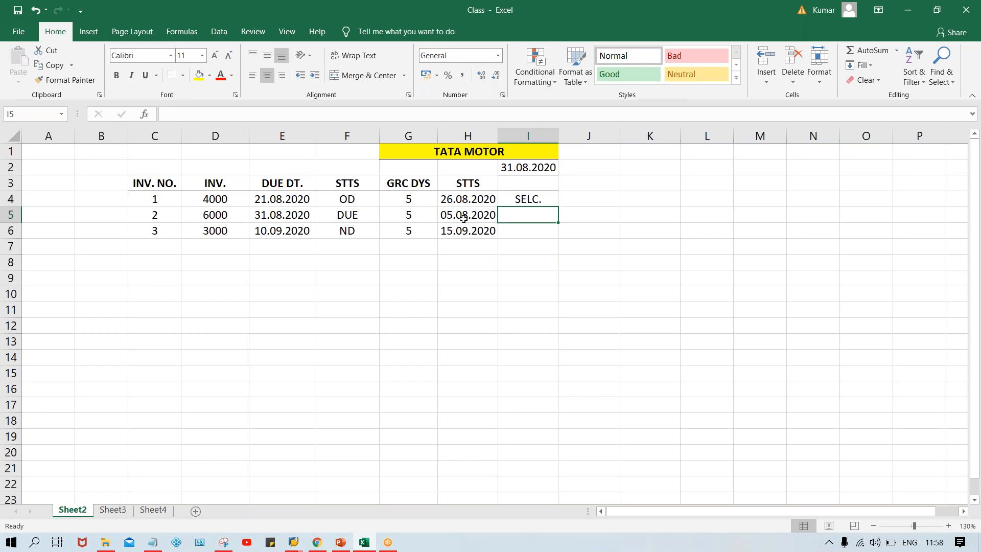
- Enter NOT SELC. for invoices 2 and 3 in cells I5 and I6
text(NO)
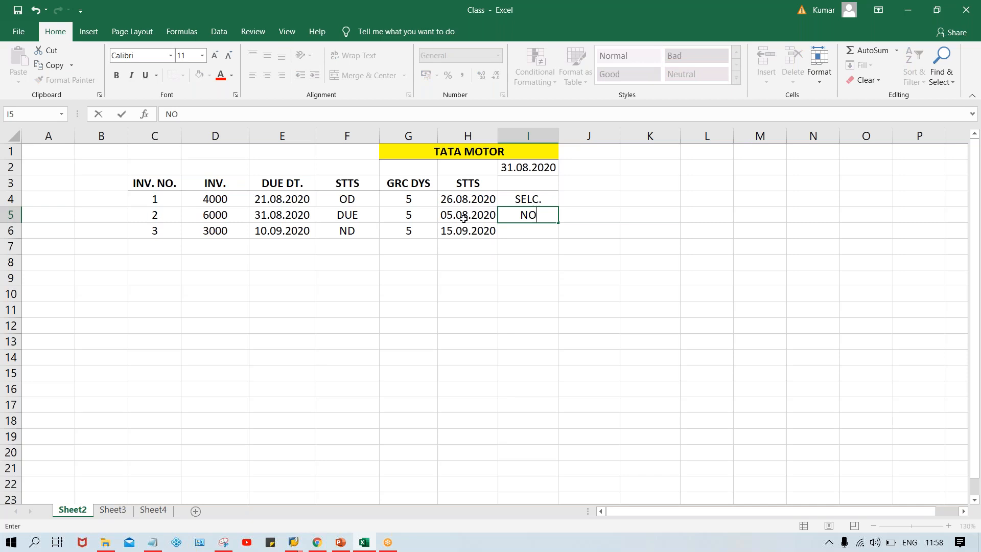
text(T SELC.)
key(Return)
text(N)
key(Return)
click(452, 230)
click(458, 211)
click(485, 200)
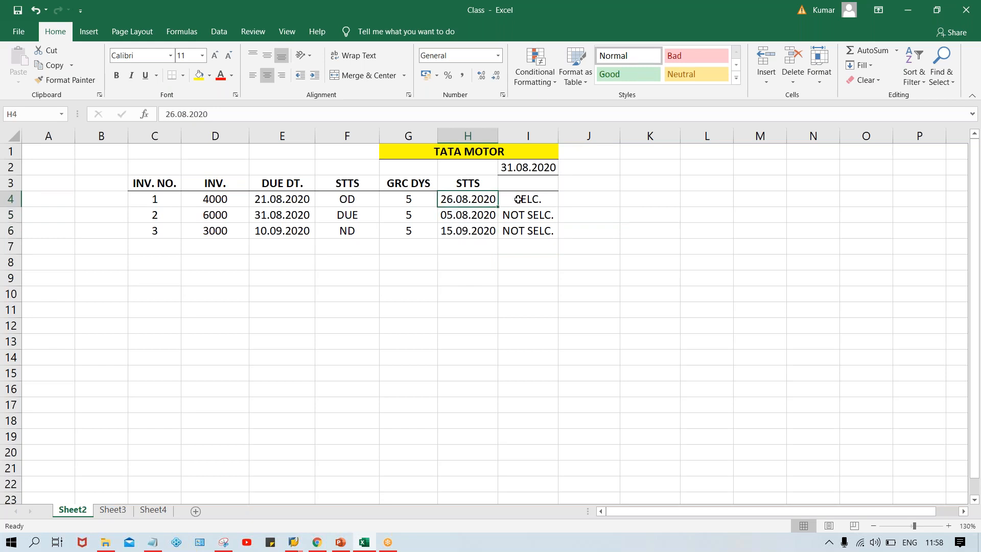
- Replace the selection texts in cells I4 to I6 with 1 for invoice 1 and 0 for invoices 2 and 3
click(537, 199)
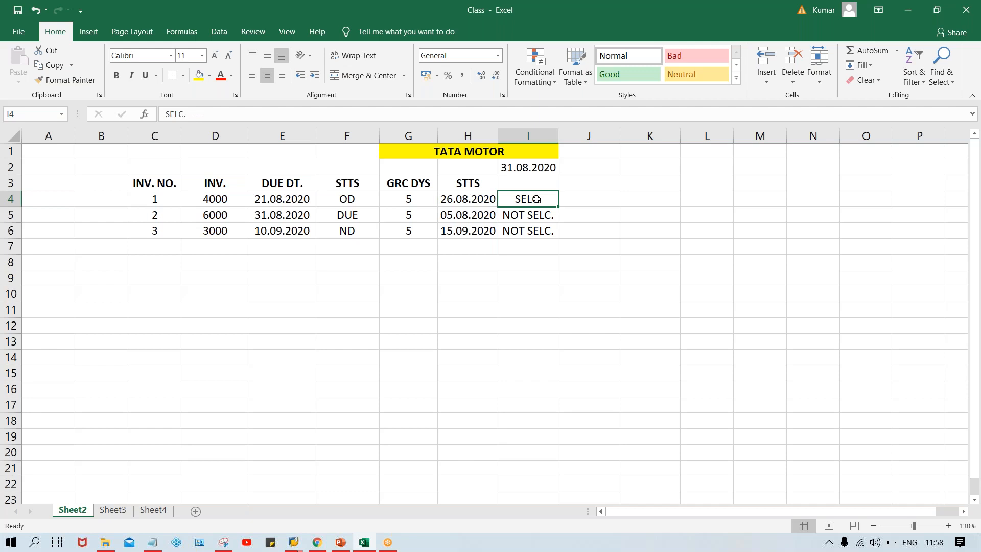
text(1)
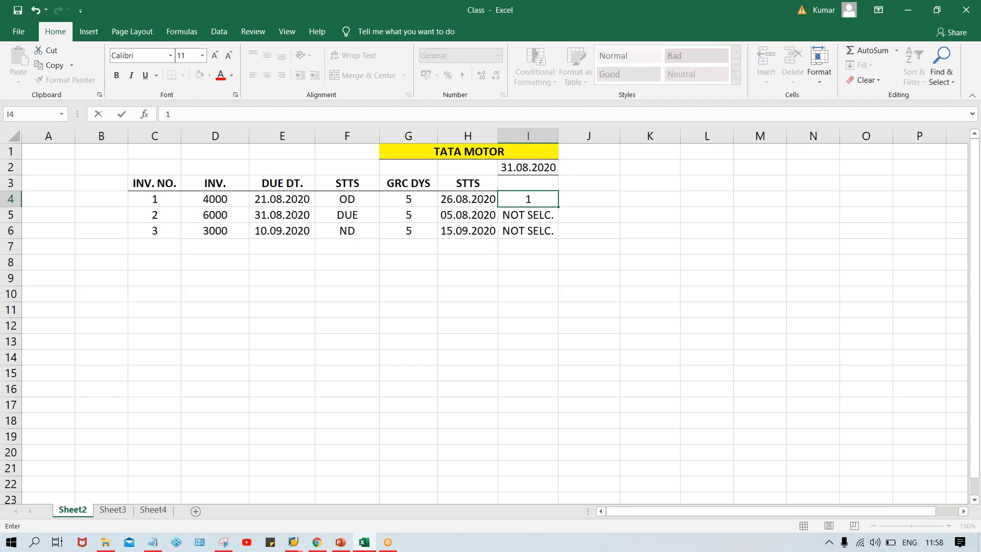
key(Return)
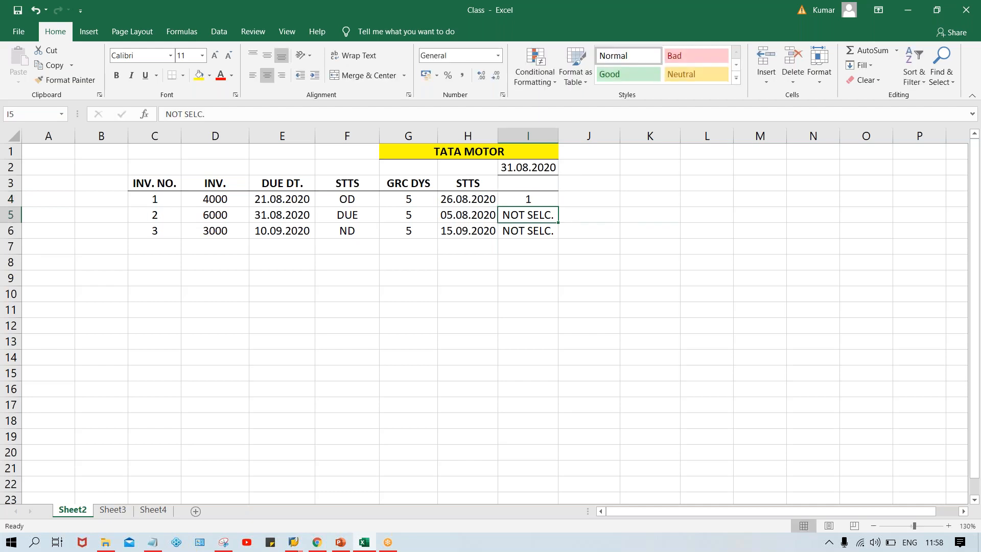
text(0)
key(Return)
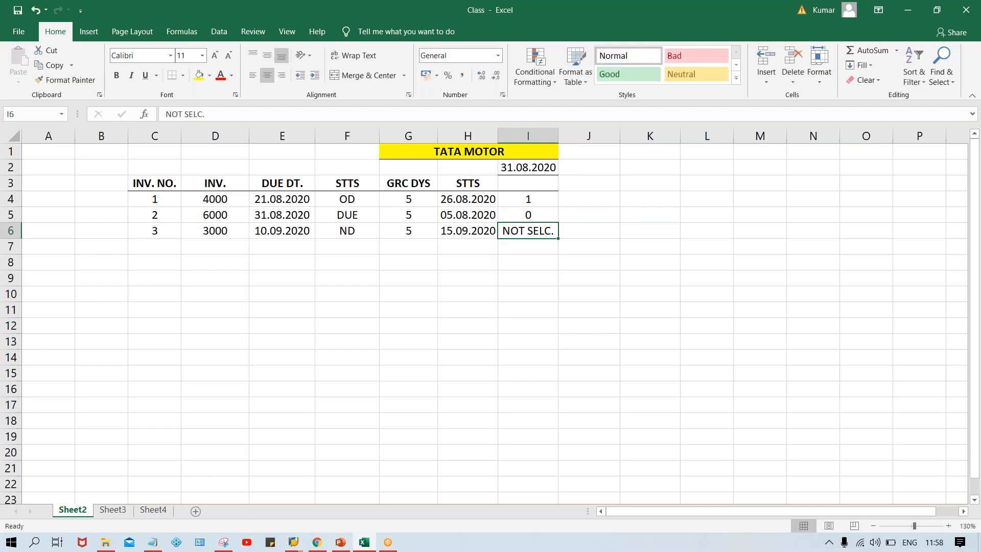
text(0)
key(Return)
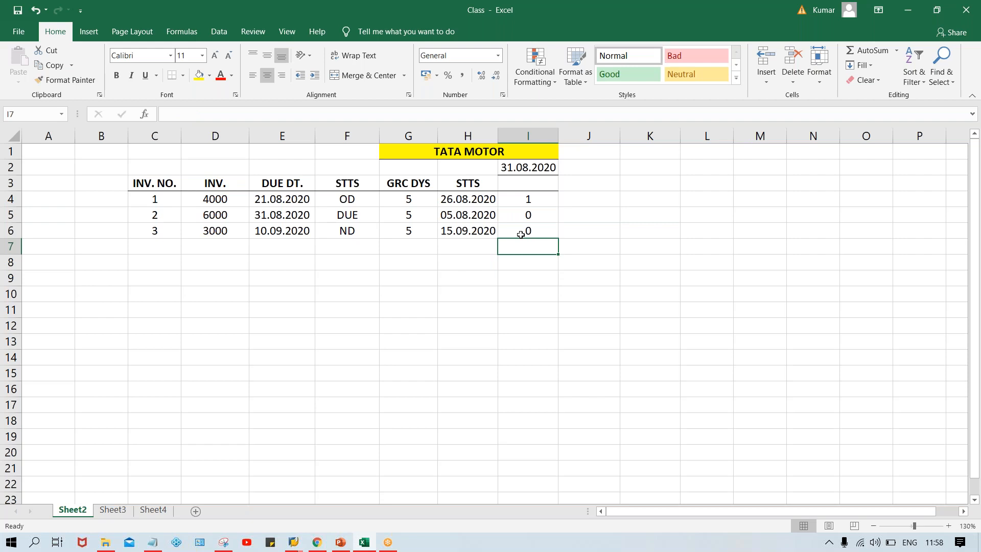
- Copy the date 31.08.2020 from cell I2 down to I3 and clear the contents of I2
click(530, 170)
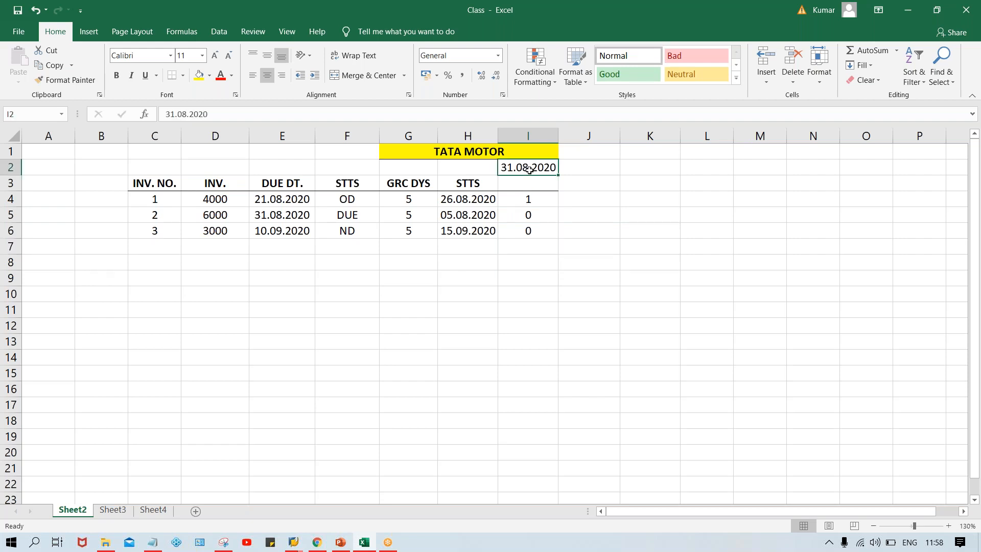
key(ctrl+c)
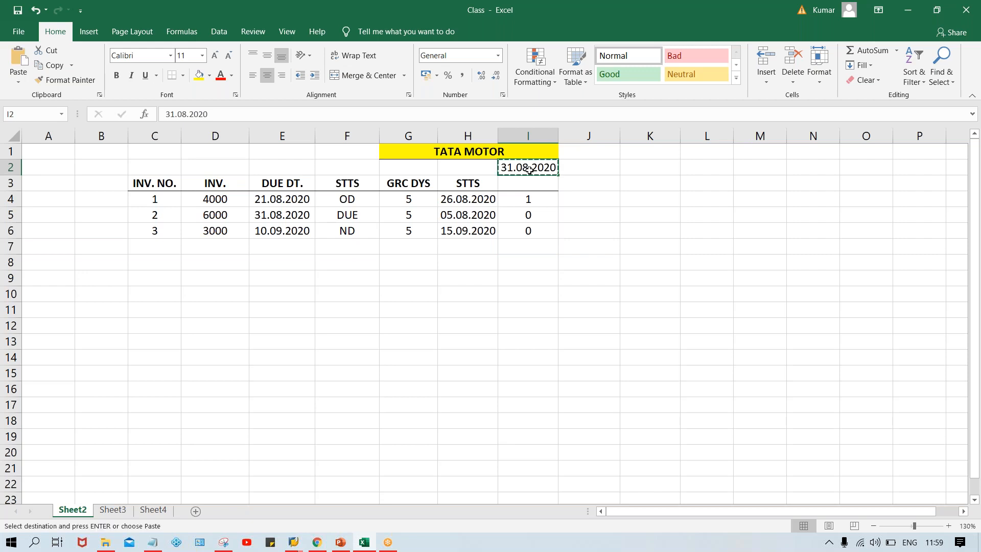
click(517, 187)
key(ctrl+v)
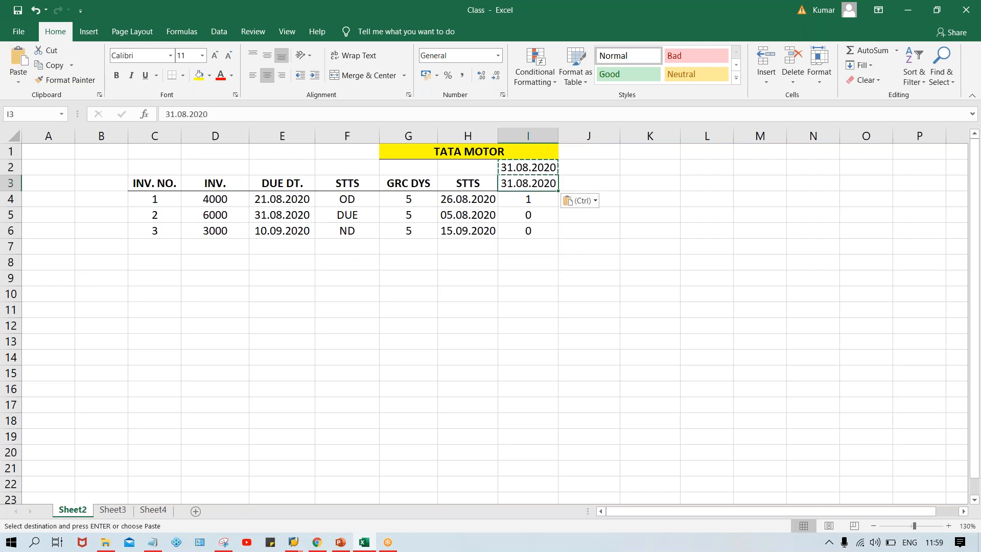
click(517, 170)
key(Delete)
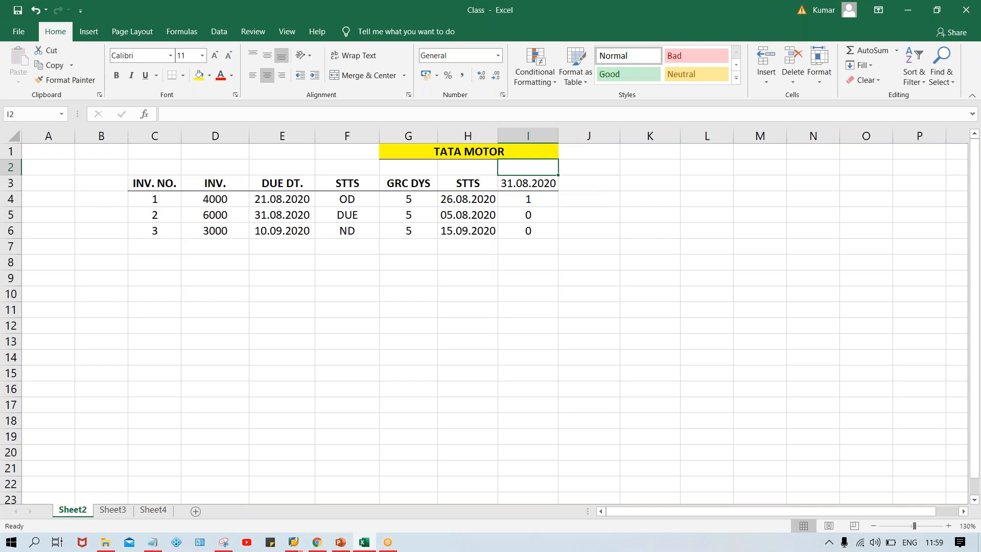
- Review the selection values of the three invoices against the 31.08.2020 date, the invoice amount and the grace-day dates
click(547, 231)
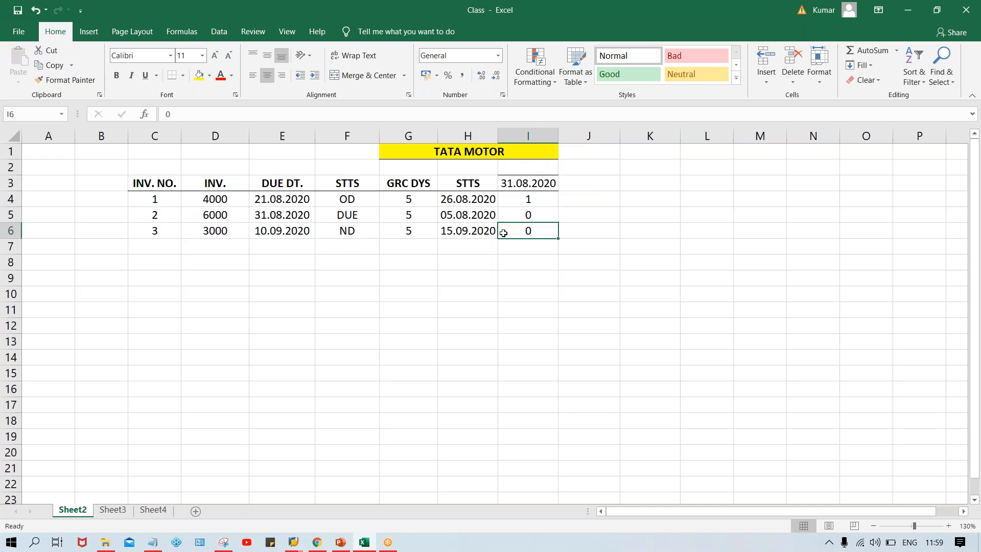
click(526, 186)
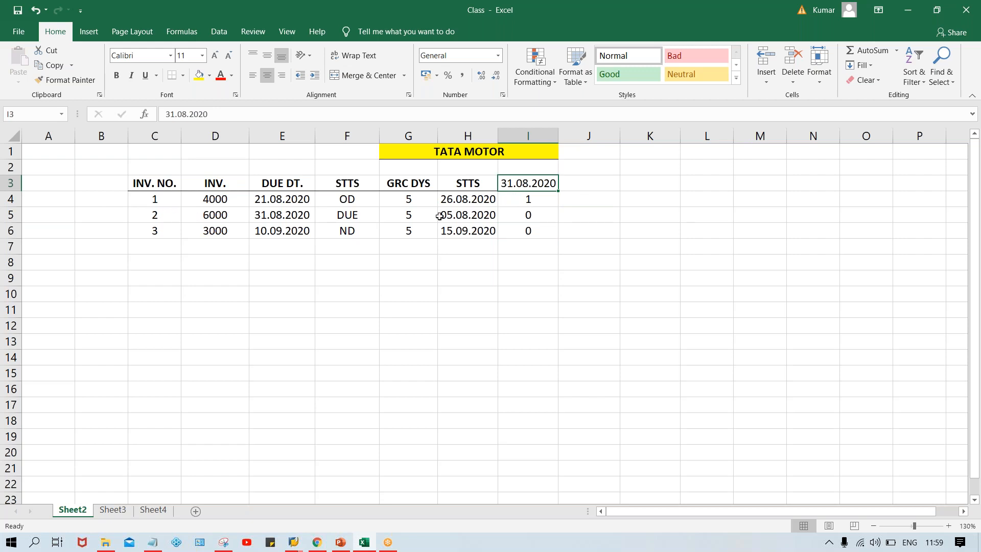
click(538, 199)
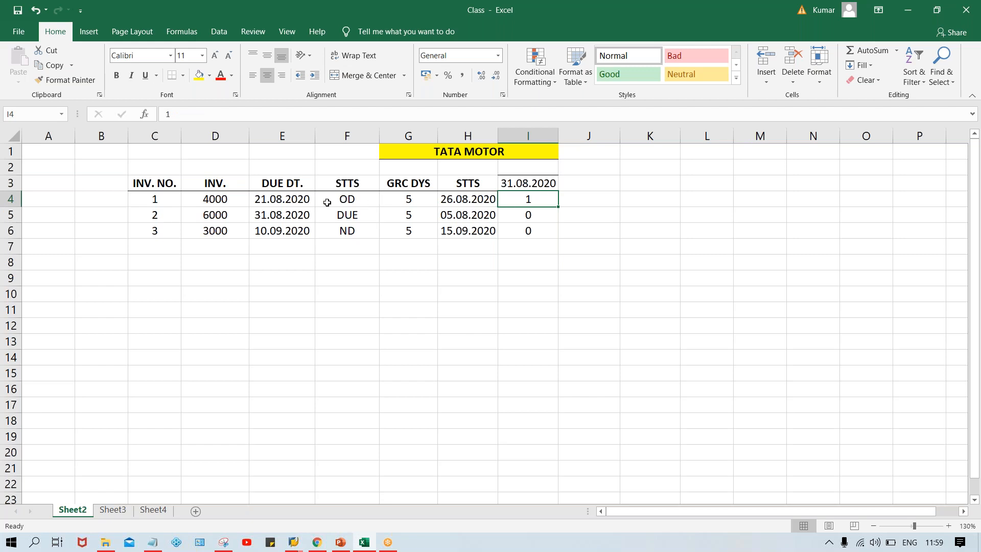
click(221, 201)
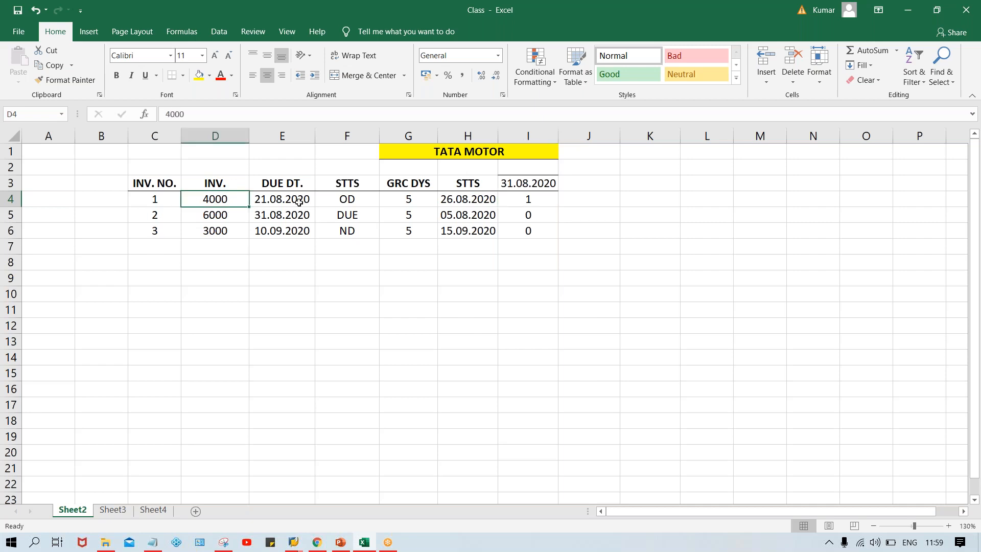
click(524, 230)
click(524, 215)
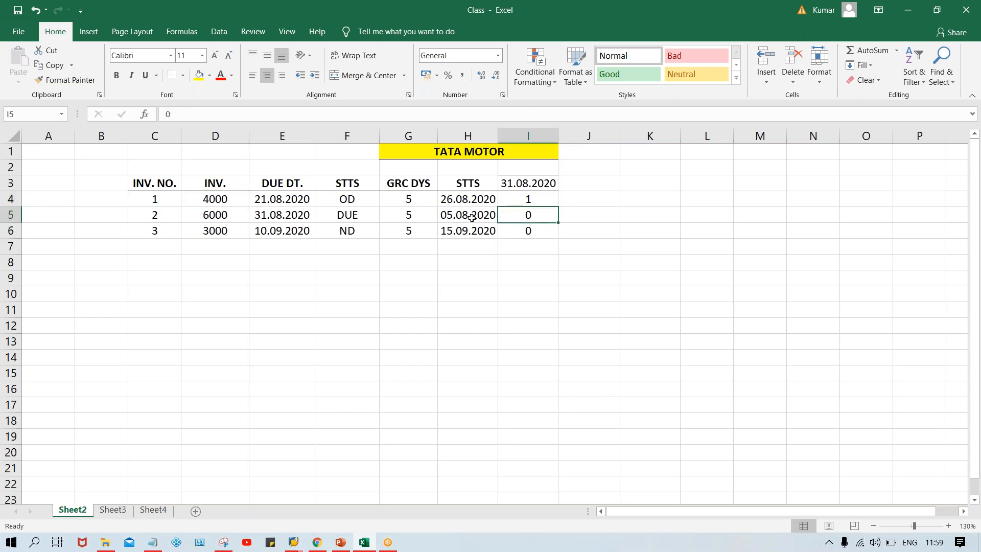
click(470, 218)
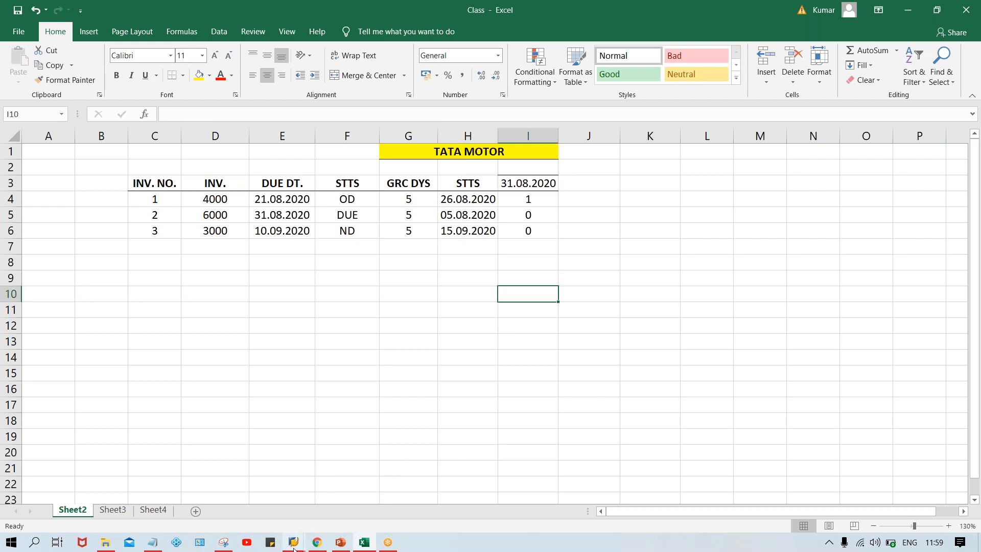
- Switch to the SAP Enter Customer Invoice window and try to leave the transaction with /N
mouse_move(294, 543)
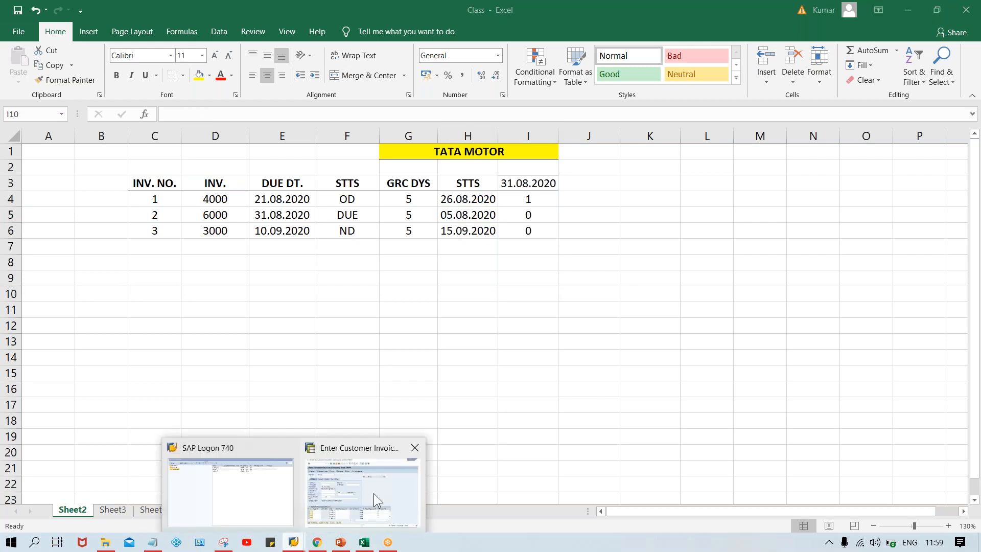
click(373, 493)
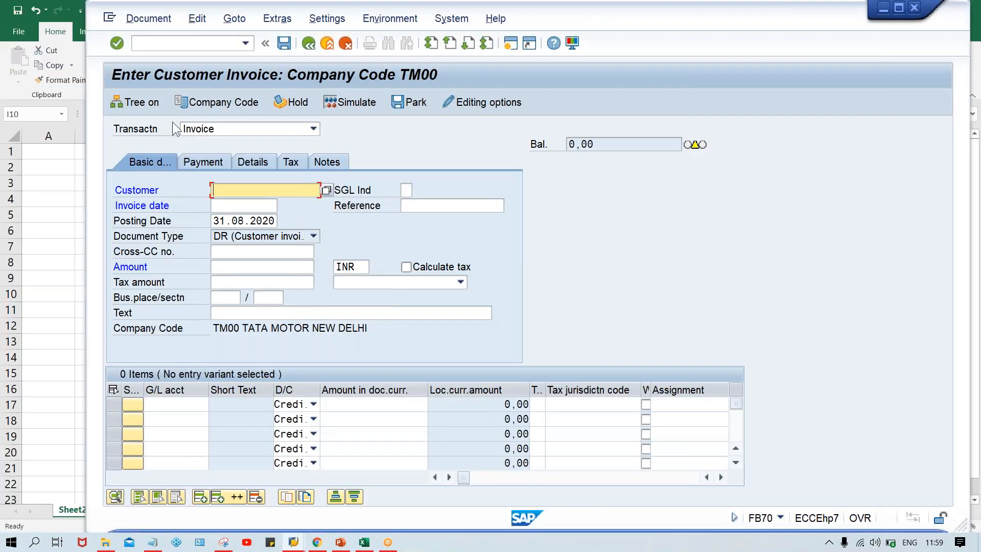
click(168, 45)
text(/N)
key(Return)
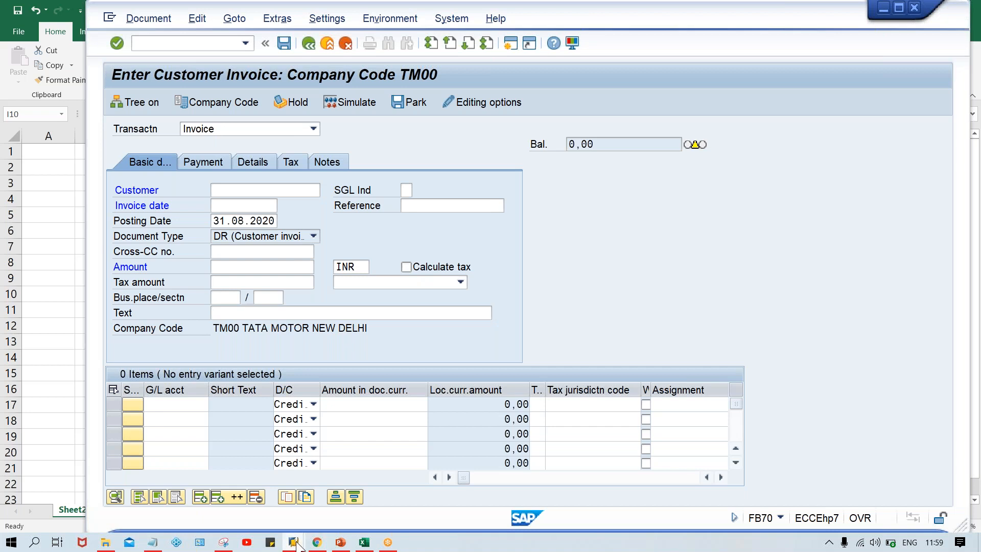
- Switch to SAP Logon 740 and open a new connection to the SAP_2 system
mouse_move(299, 545)
click(230, 480)
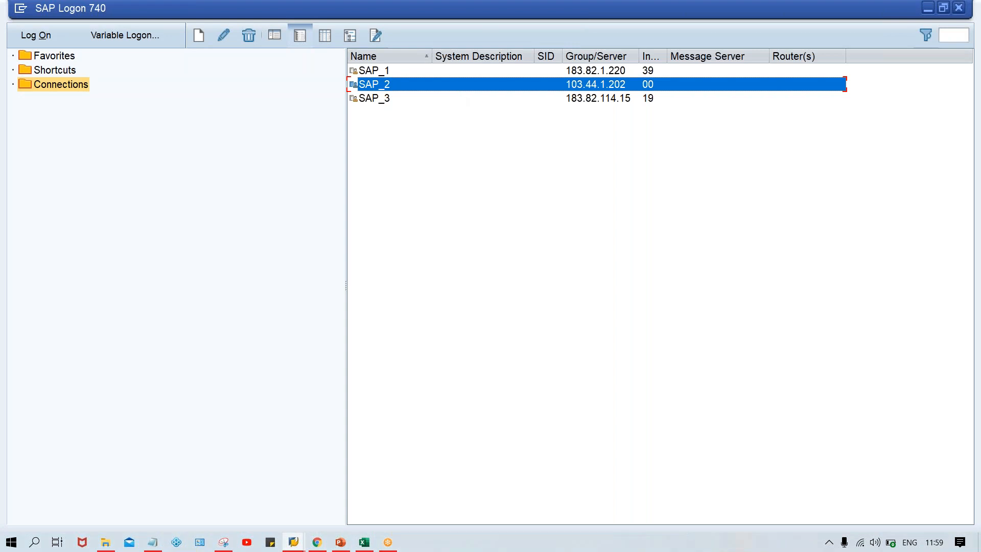
double_click(459, 84)
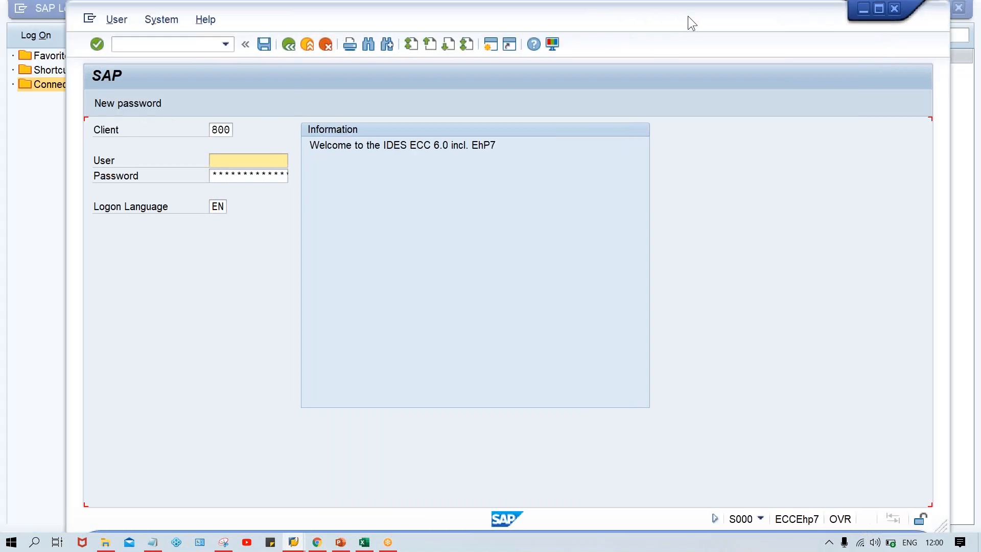
- Log on to client 800 with the user name and account password, dismissing the broken-connection error without its details
key(Down)
key(Tab)
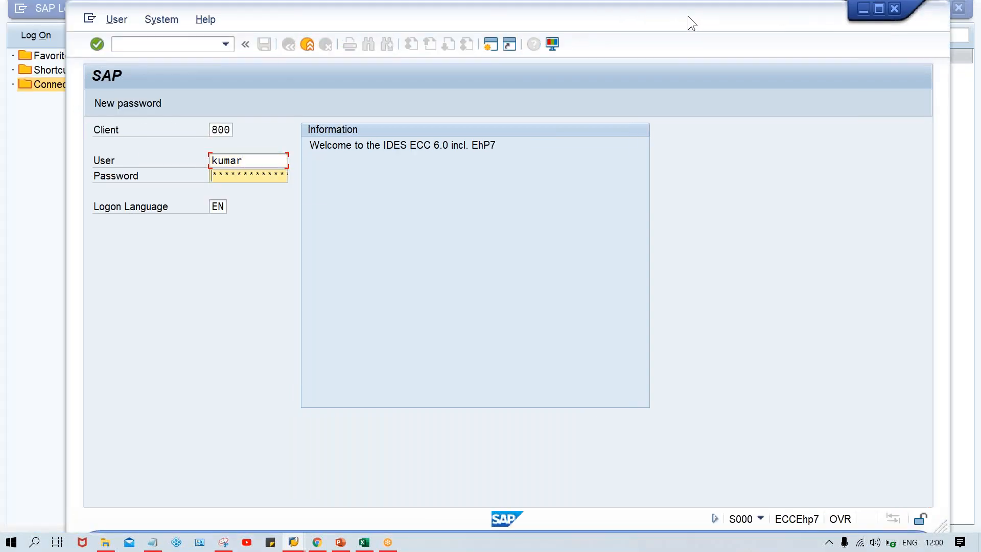
key(Caps_Lock)
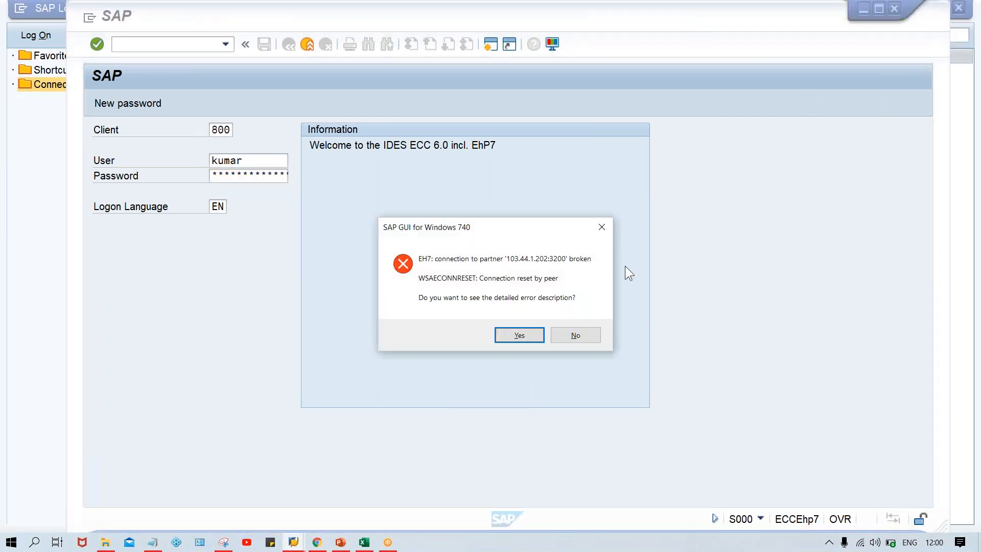
click(584, 335)
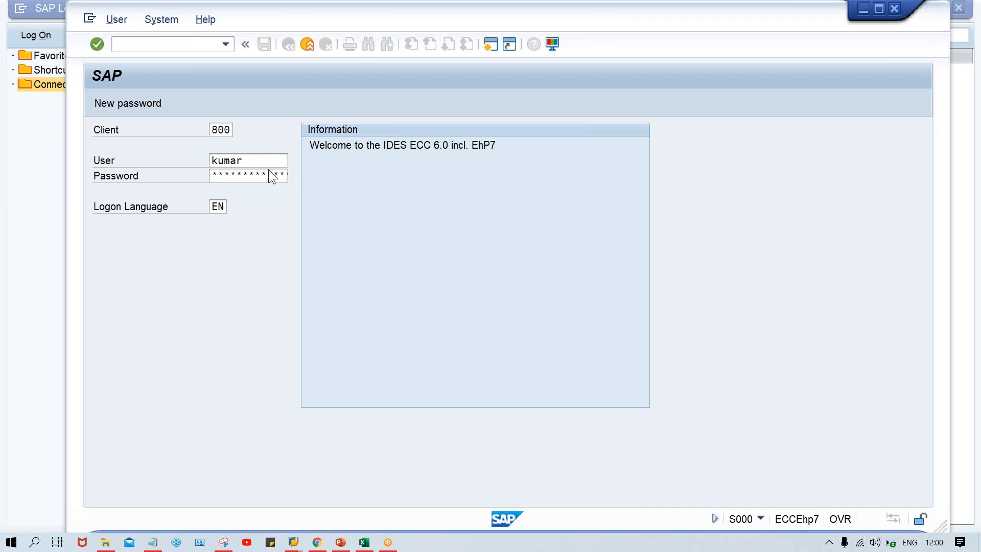
click(217, 175)
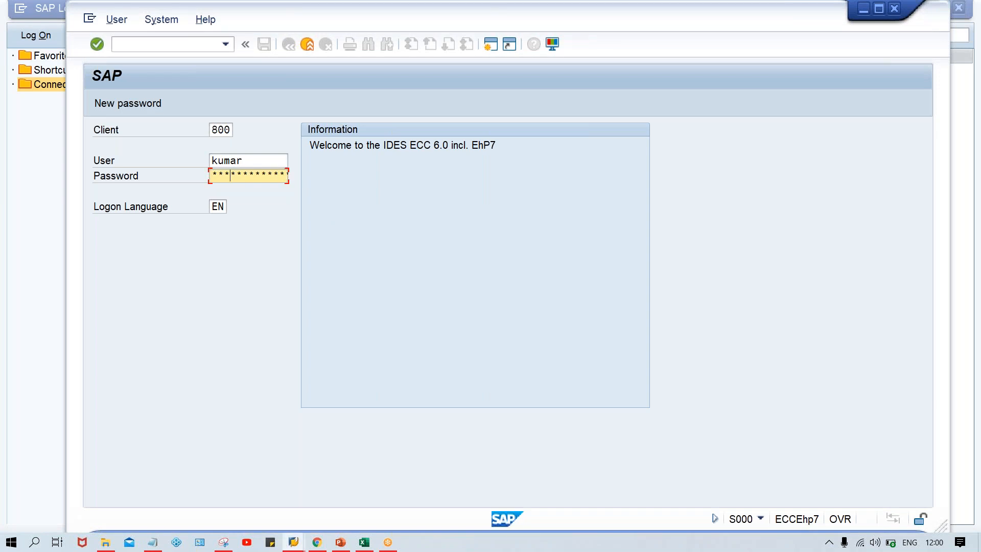
key(Return)
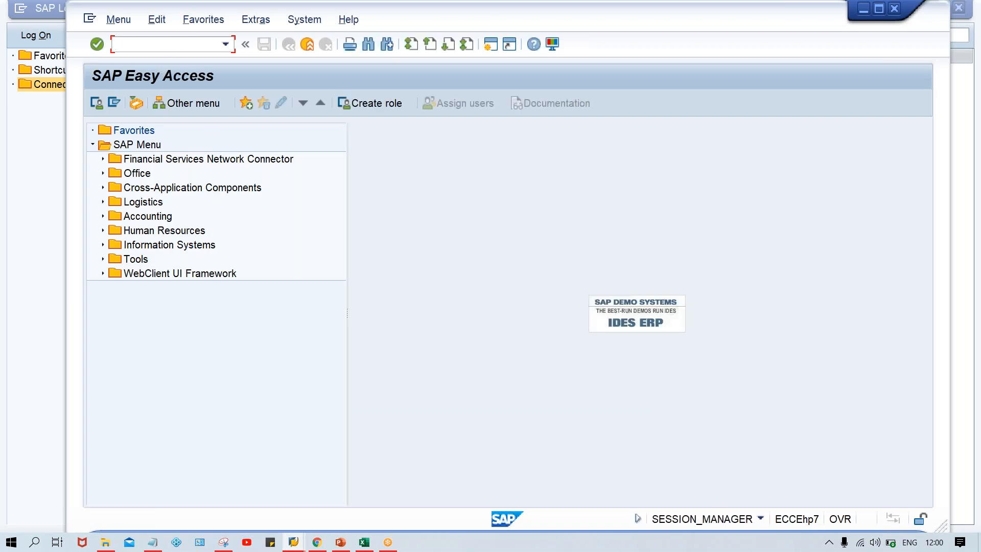
- Open transaction FB70 for entering a customer invoice
key(Caps_Lock)
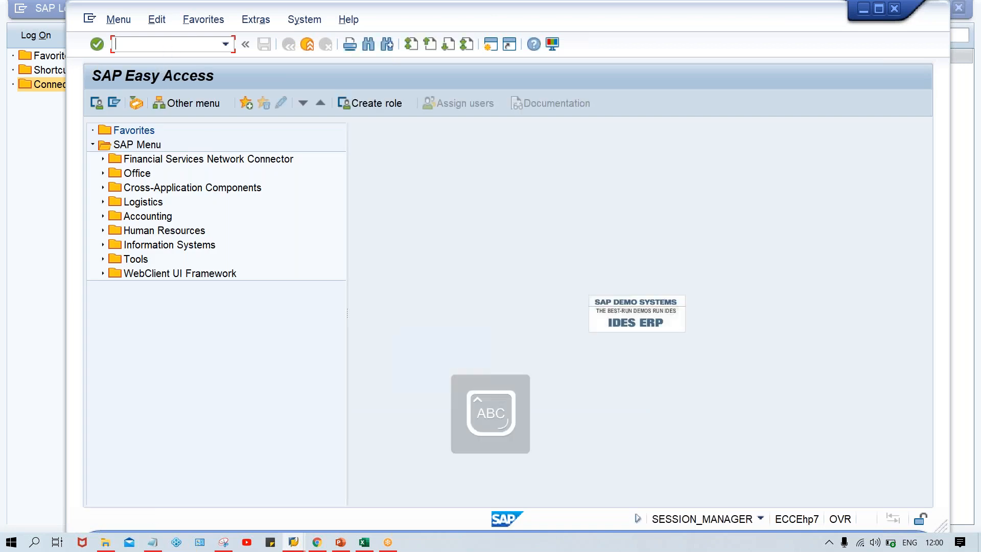
text(FB)
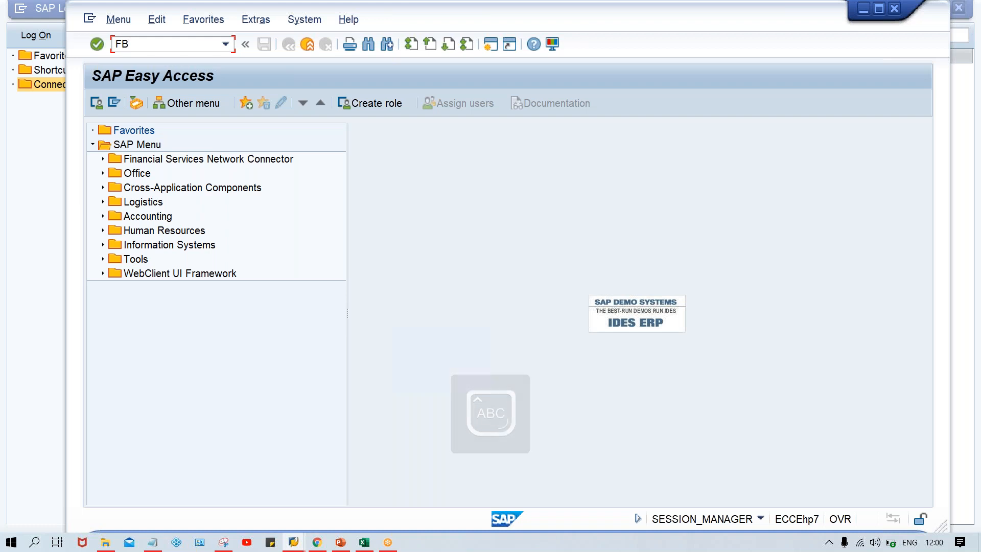
text(70)
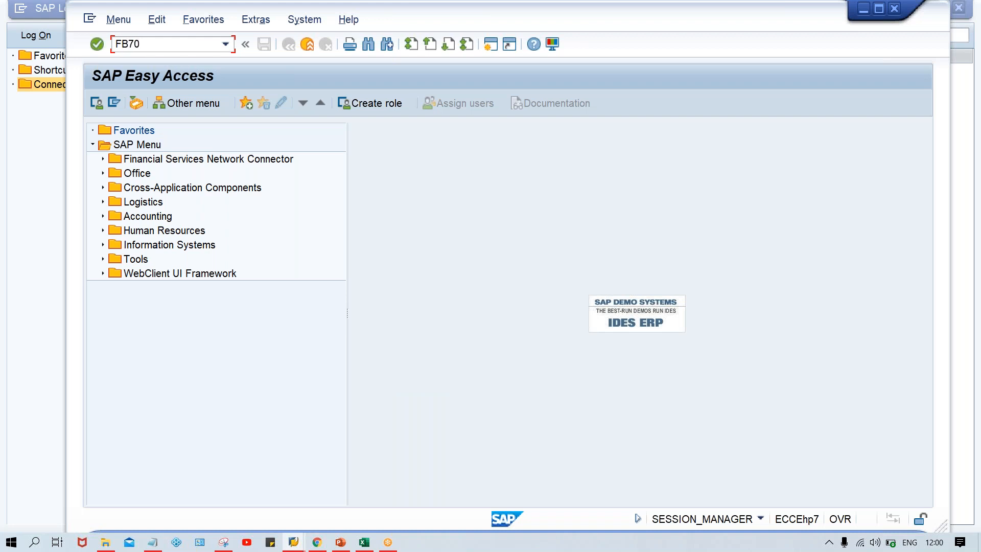
key(Return)
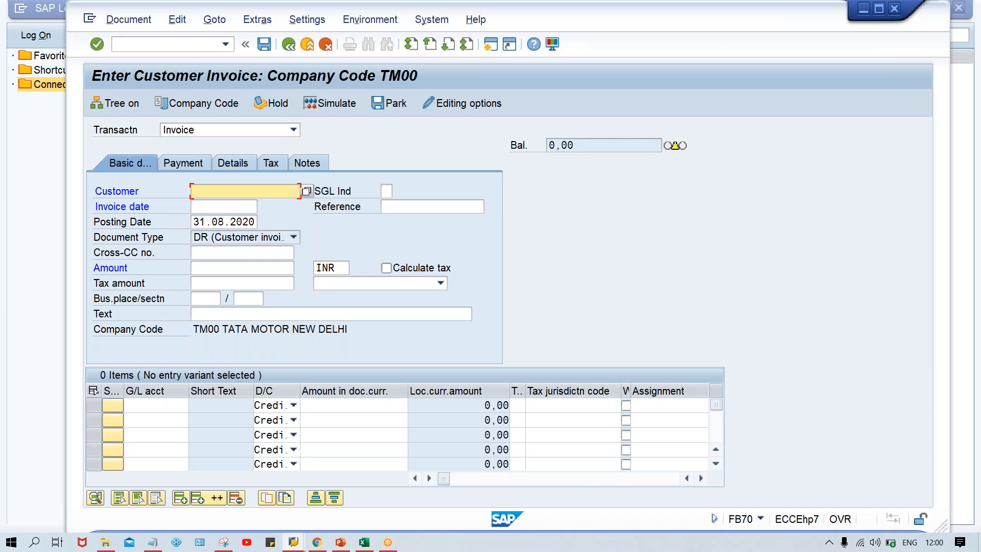
- Go to the customer change transaction XD02 and confirm it with the first previously used customer number
click(166, 45)
text(/NXD)
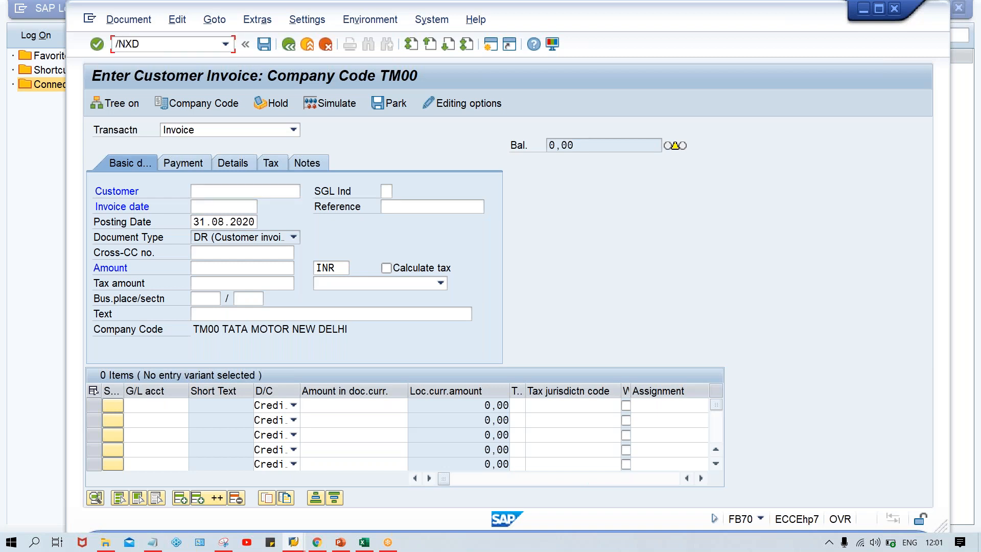
text(0)
key(Return)
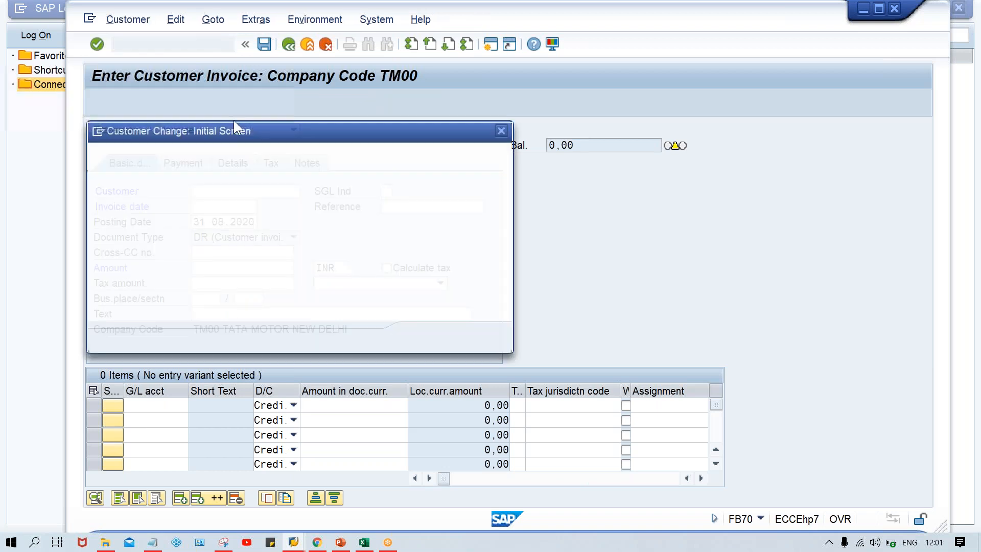
click(266, 156)
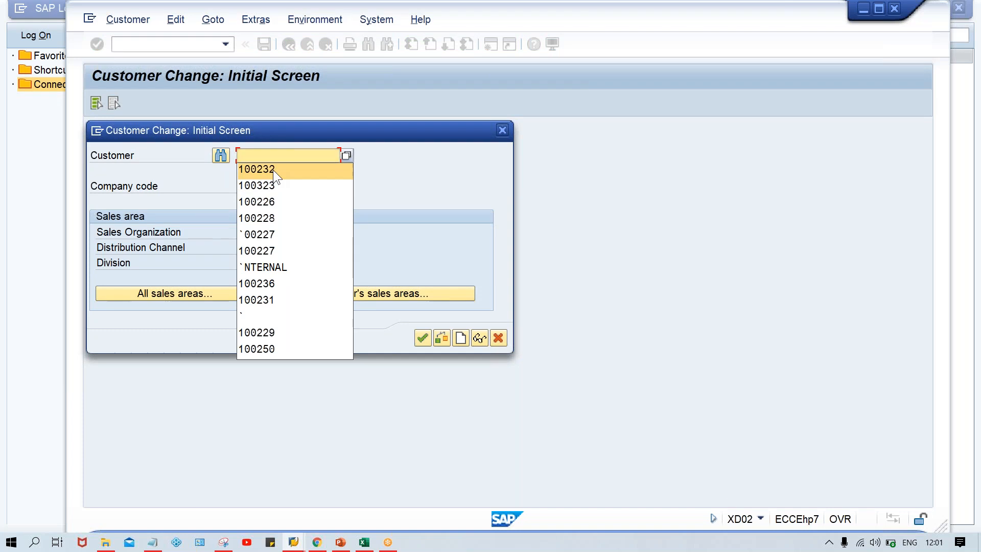
click(273, 170)
key(Return)
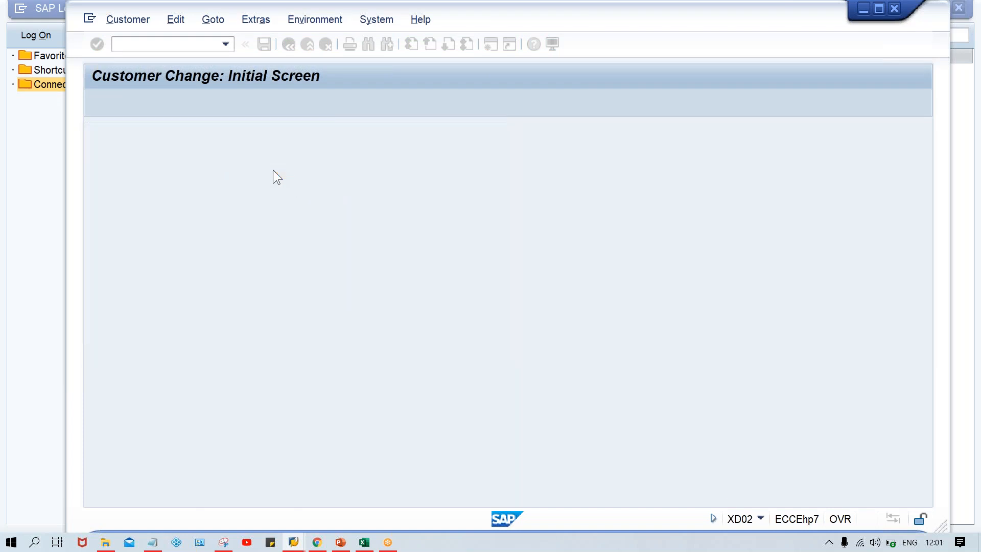
- Examine the customer's payment transaction data under company code TM00, and check the due dates of invoices 2 and 1 in the Excel sheet
click(235, 107)
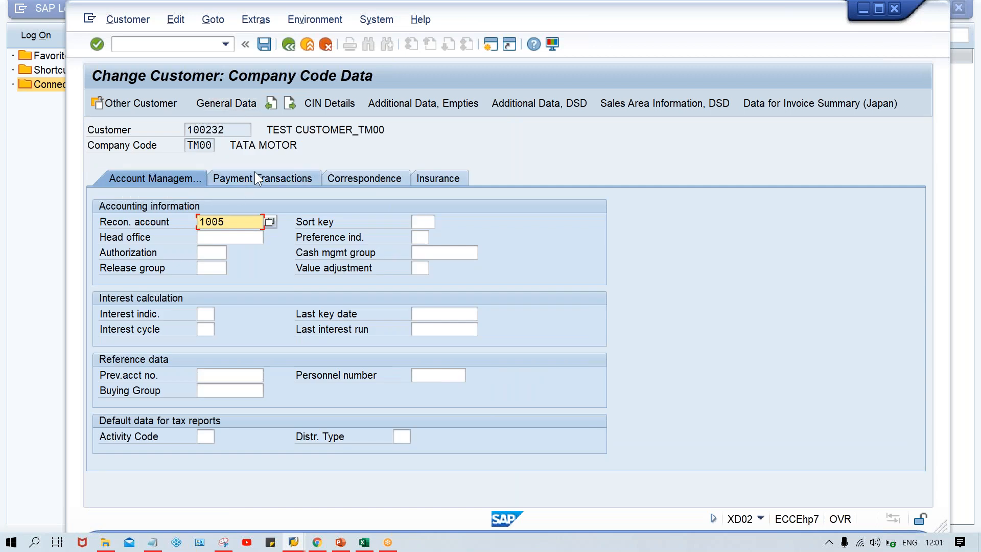
click(254, 177)
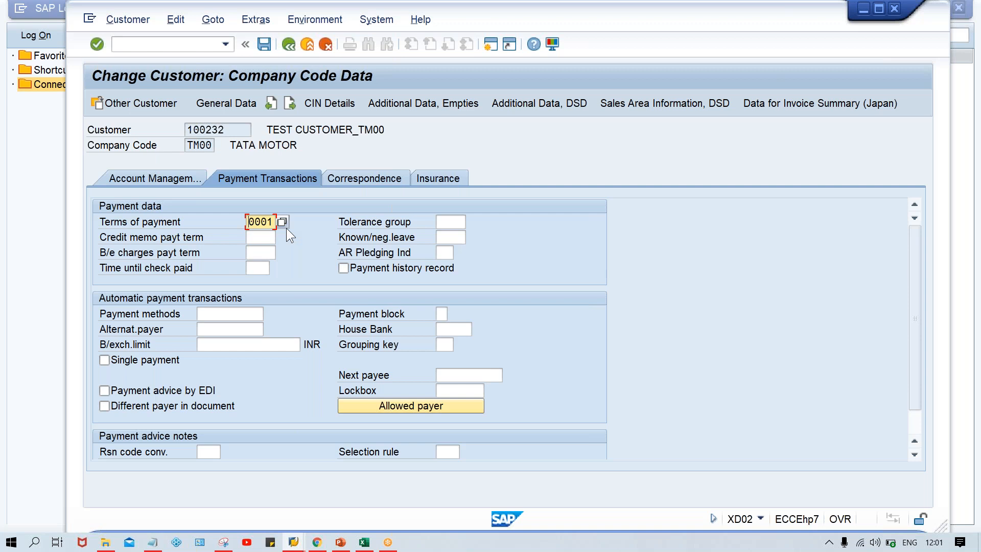
click(364, 543)
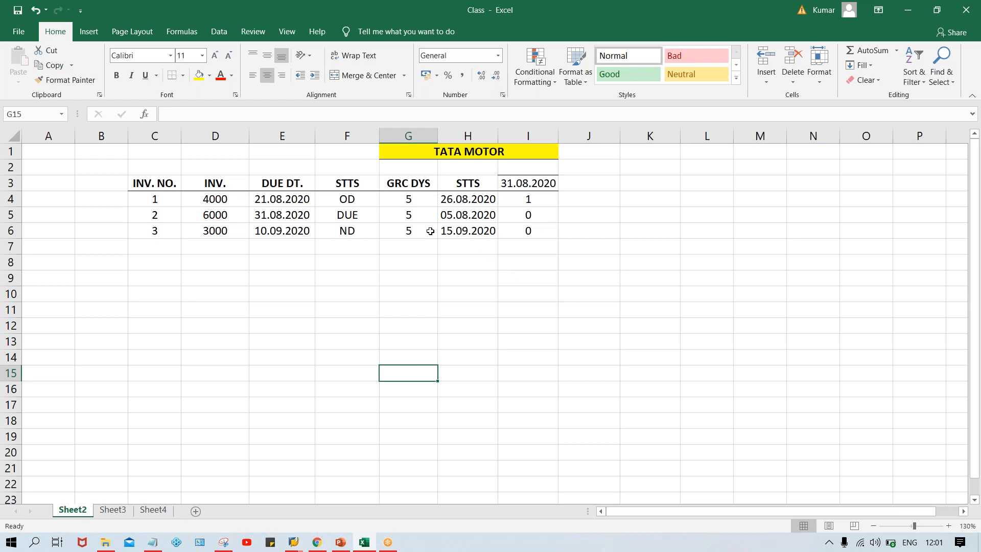
click(277, 216)
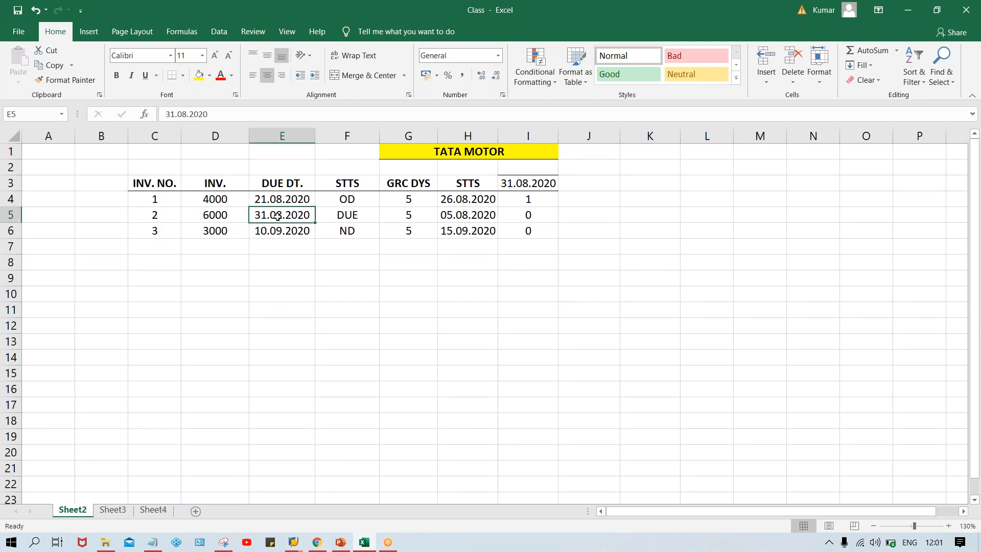
click(283, 200)
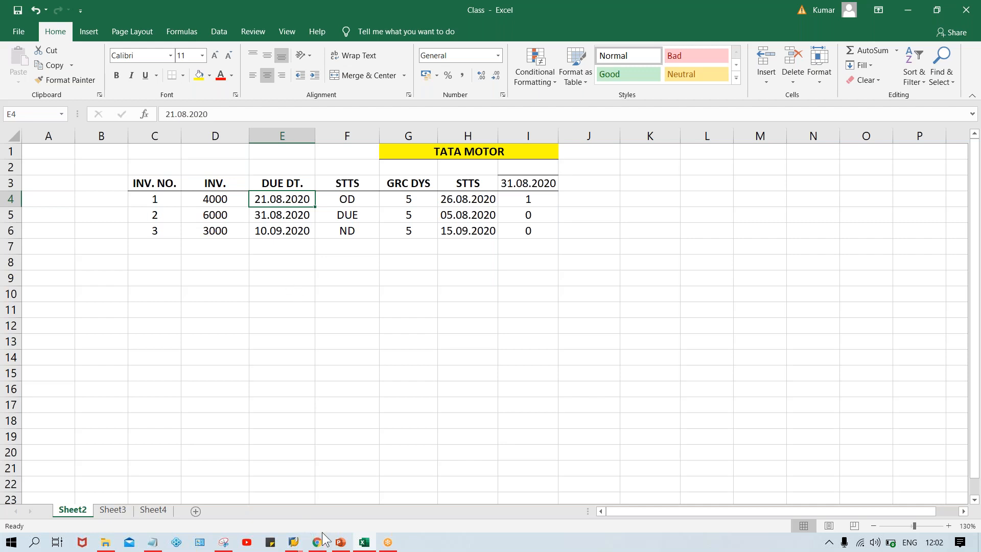
- Switch back to the SAP customer change window and go directly to transaction FB70 for entering a customer invoice
mouse_move(294, 543)
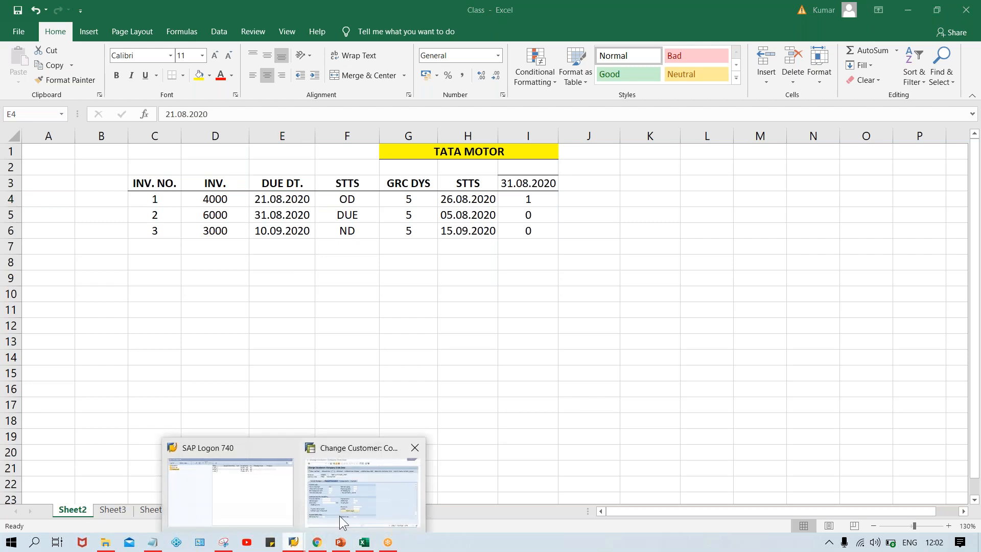
click(340, 516)
click(164, 42)
text(/)
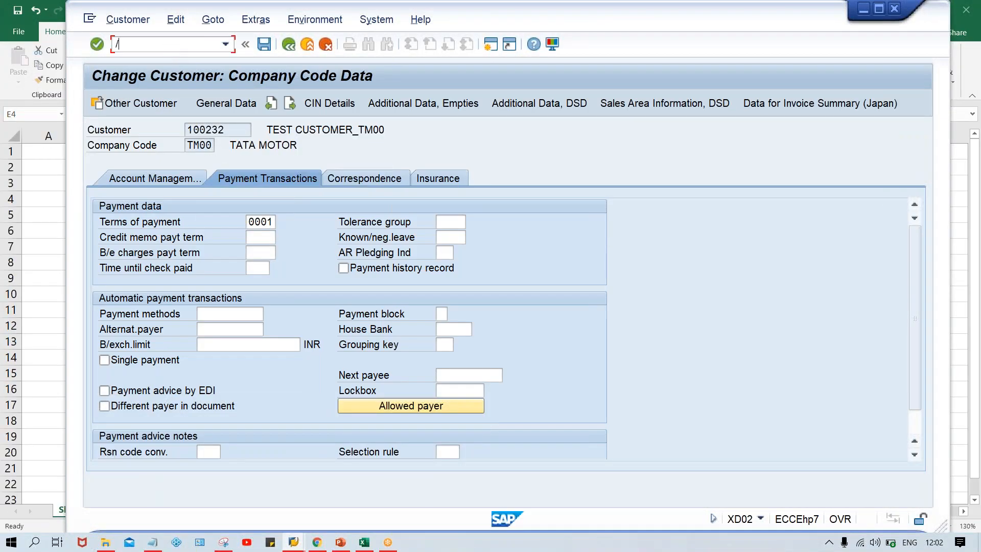
text(NFB03)
key(Return)
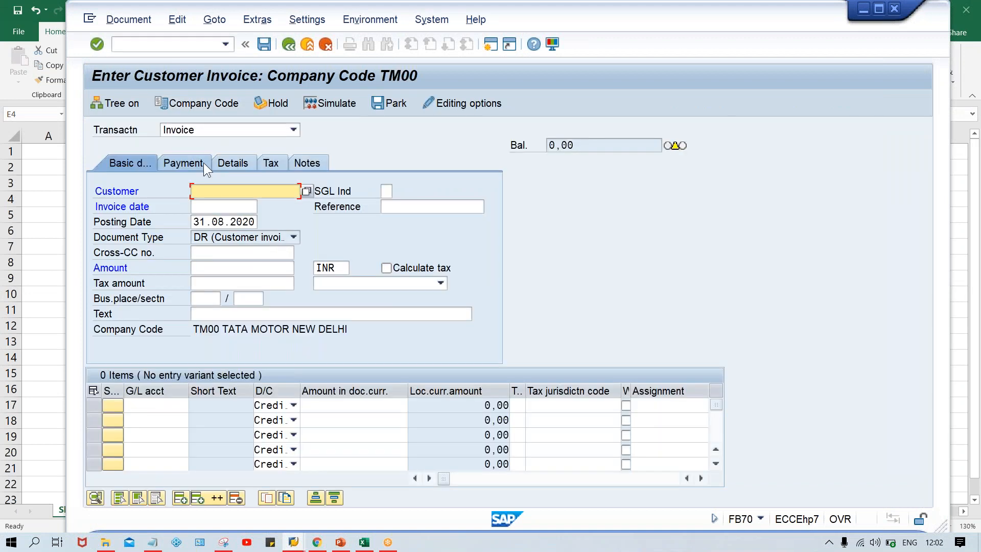
- Choose the first previously used customer and set invoice and posting dates to 21.08.2020, copied from invoice 1's due date in Excel
key(Down)
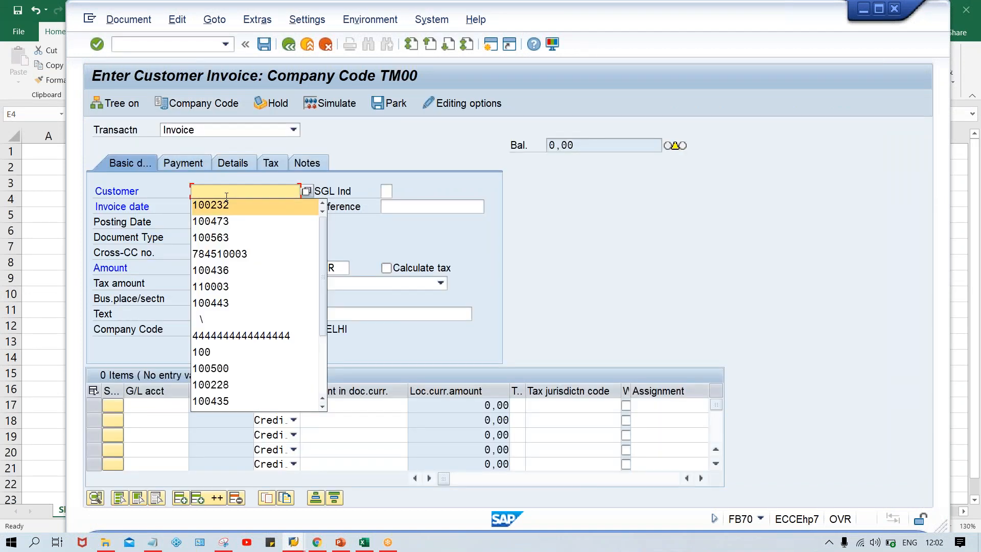
key(Tab)
key(Tab)
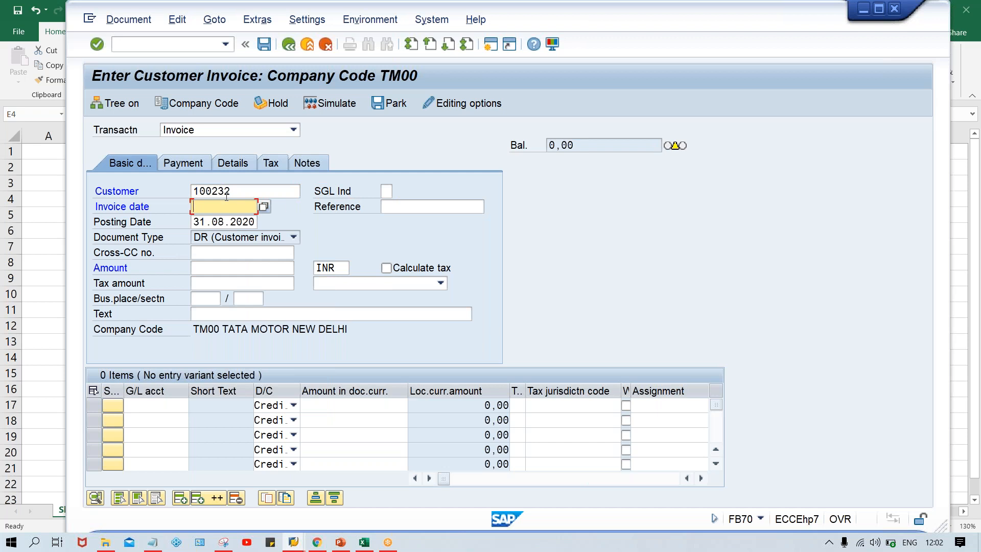
key(alt+Tab)
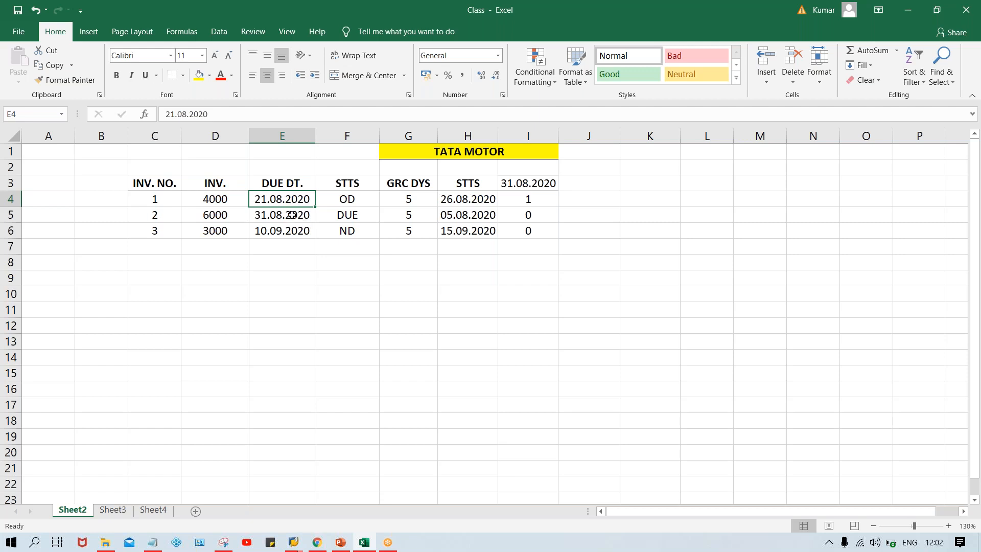
key(ctrl+c)
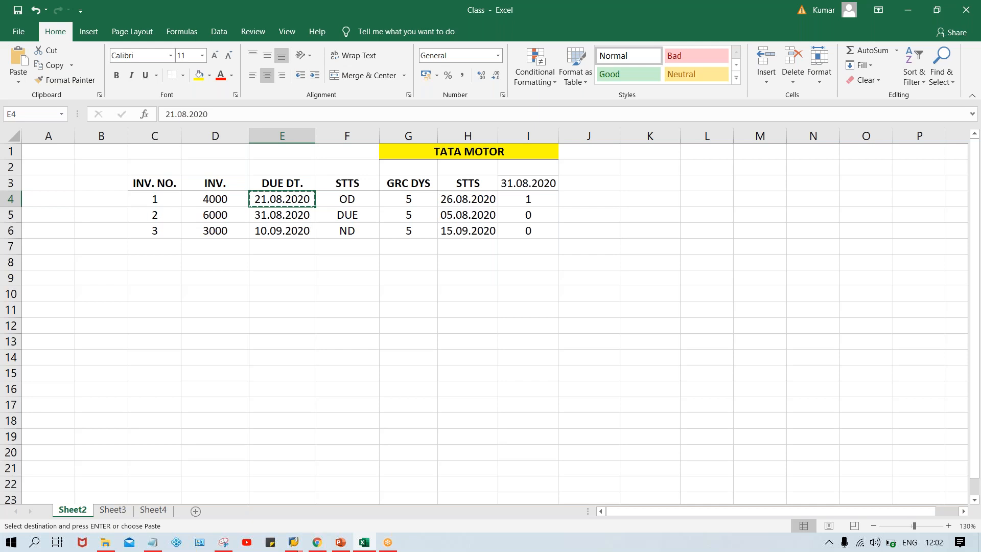
key(alt+Tab)
click(218, 207)
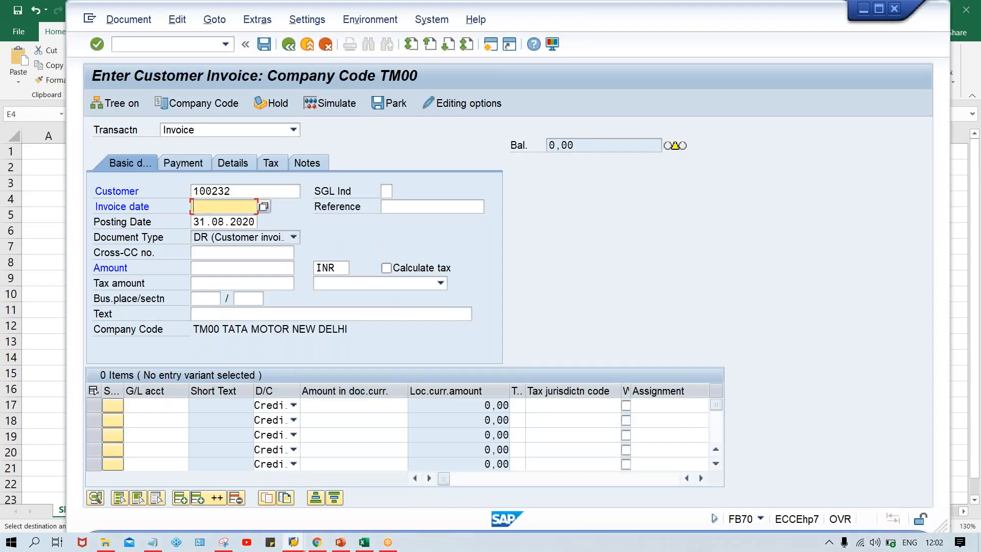
key(ctrl+v)
key(Tab)
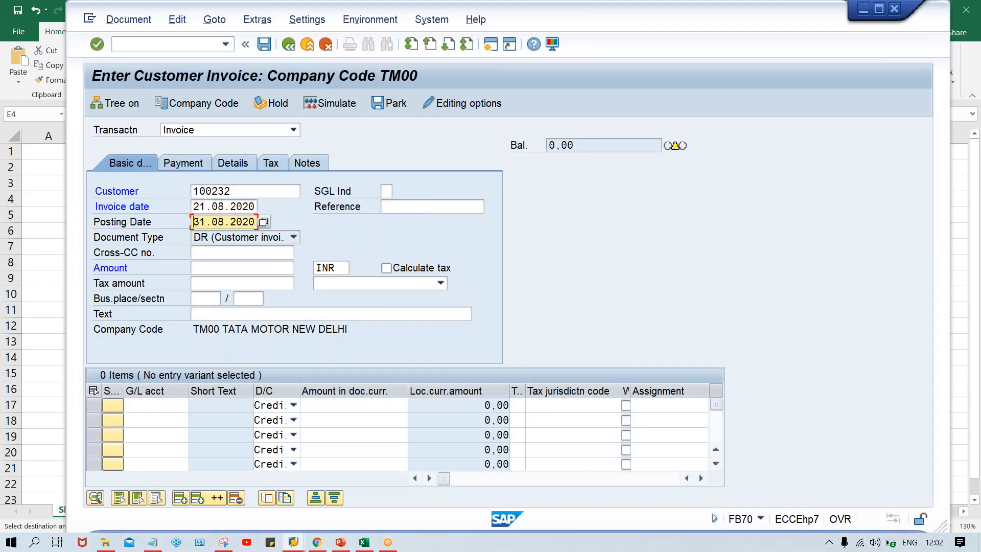
key(ctrl+v)
- Set the invoice amount to 4000 INR with a 4000 credit item on G/L account 3000, and post it after simulating
click(201, 268)
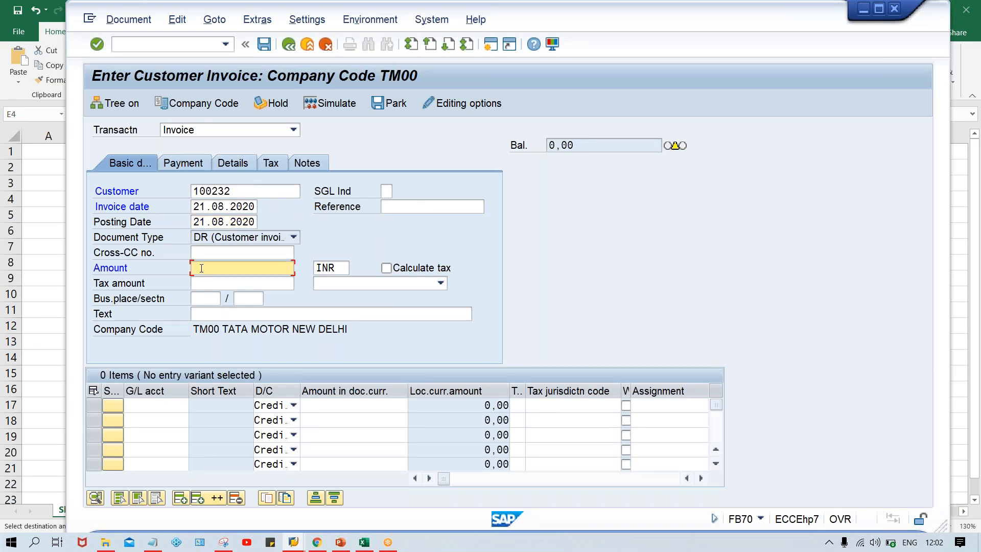
text(4000)
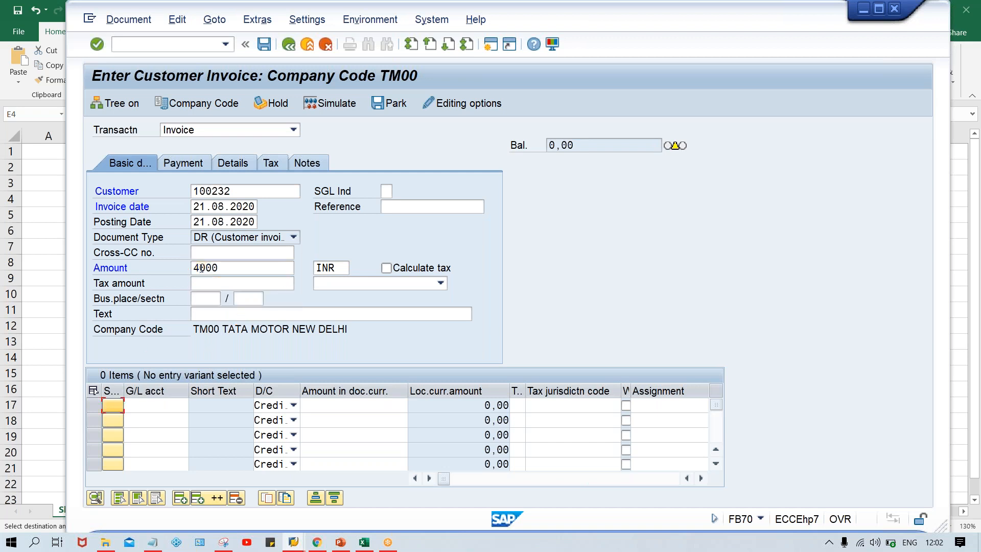
key(Tab)
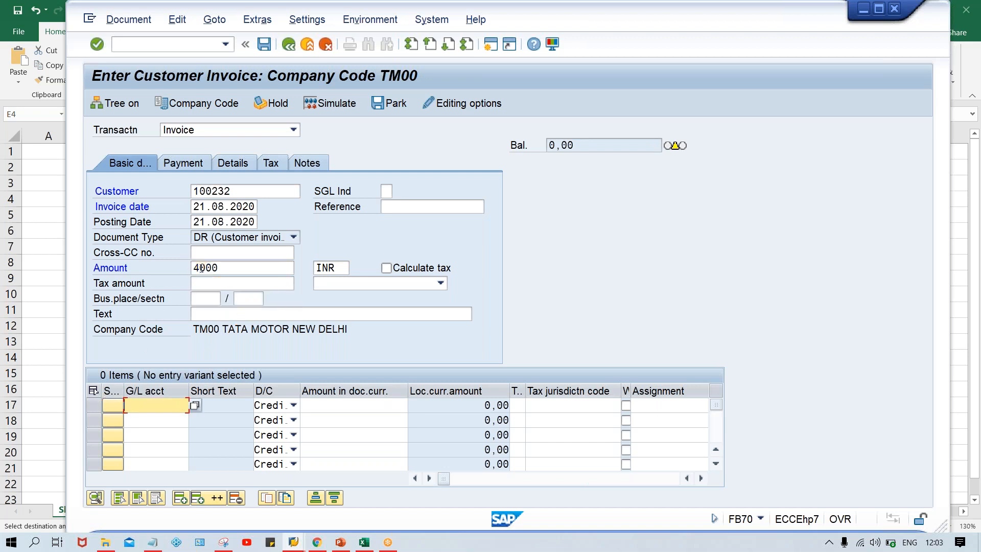
text(3000)
key(Tab)
key(Tab)
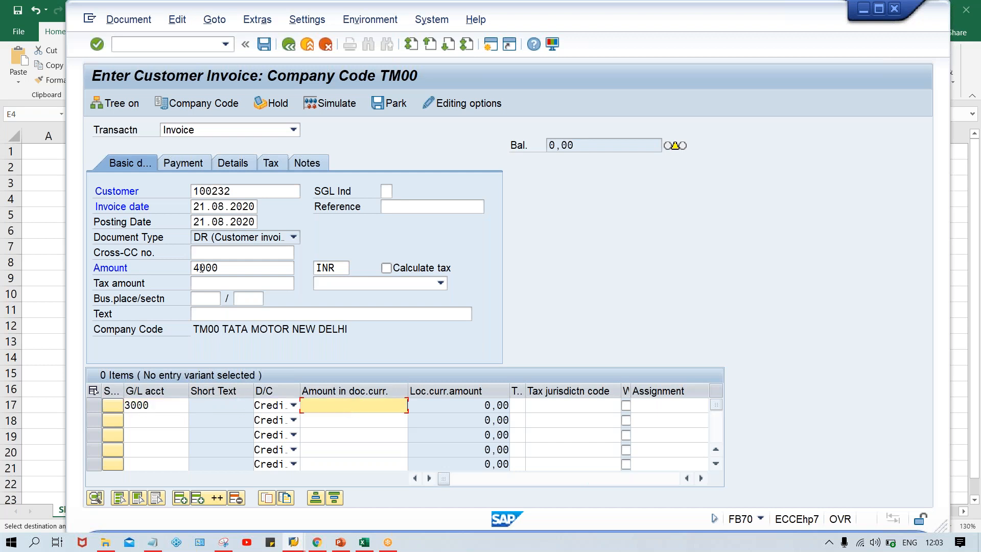
text(4000)
key(Return)
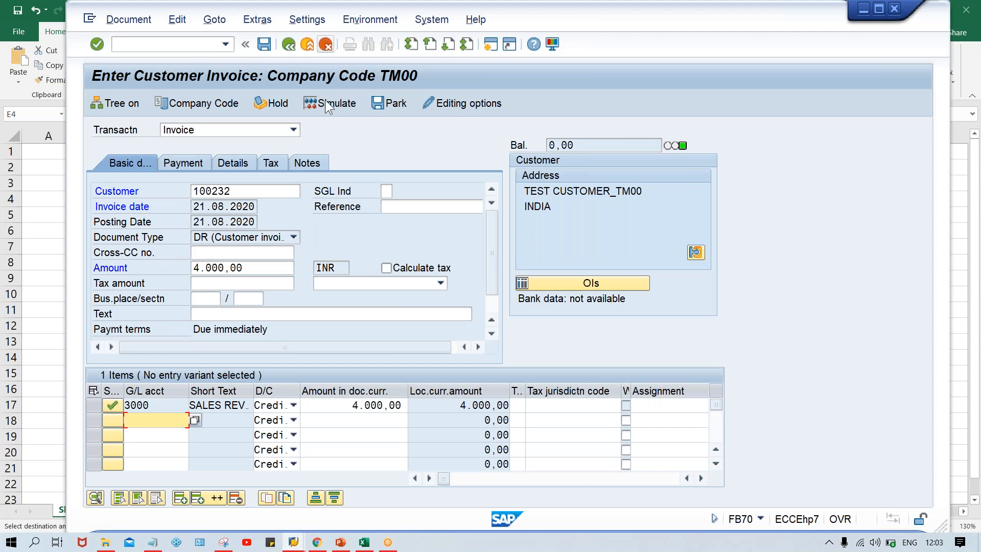
click(329, 103)
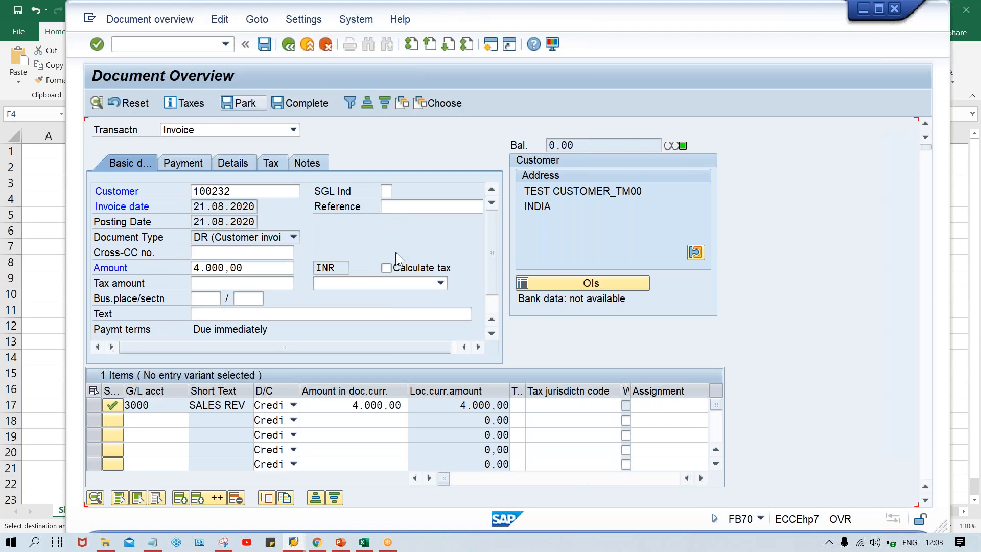
key(ctrl+s)
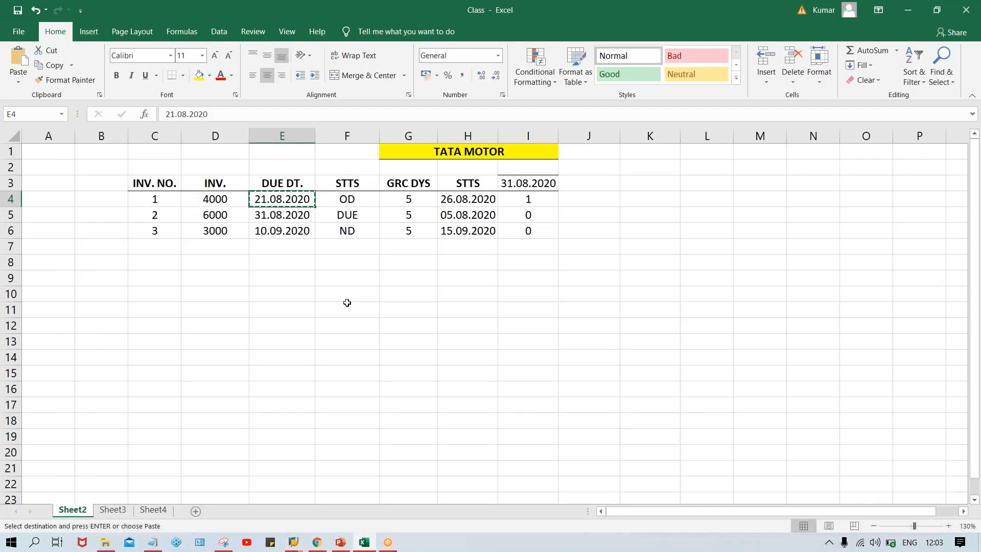
- Start the second invoice in SAP for the same customer with invoice date 31.08.2020, copied from invoice 2's due date in Excel
click(364, 543)
click(271, 219)
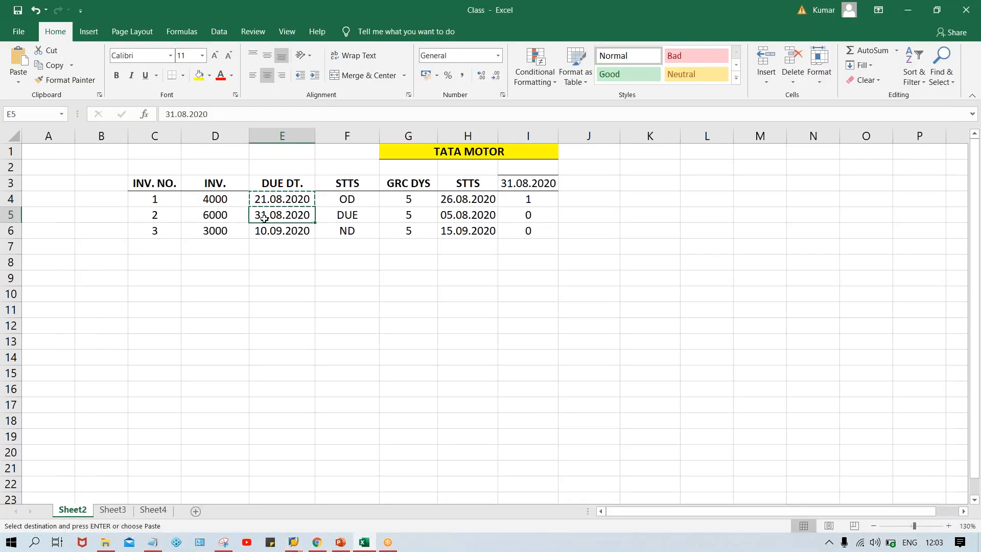
key(ctrl+c)
key(alt+Tab)
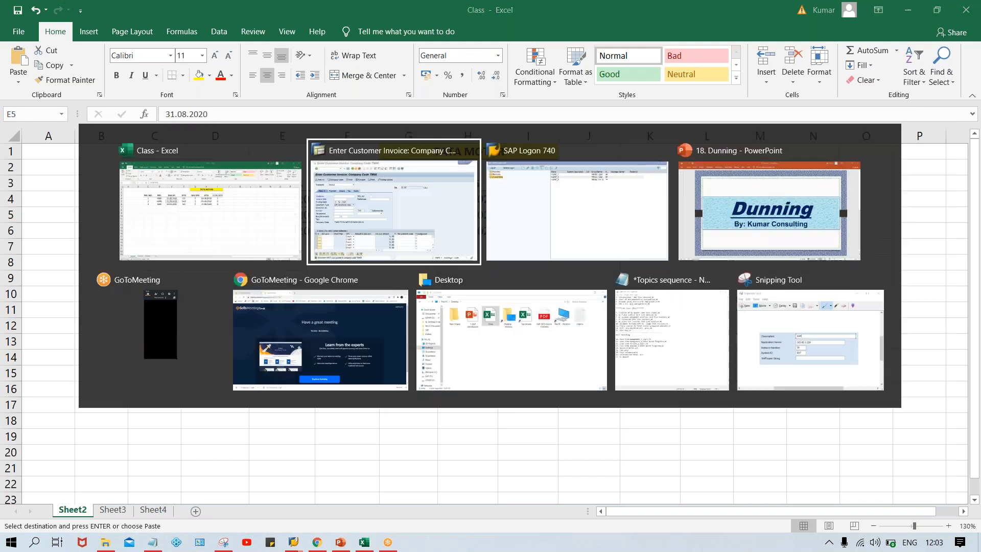
click(207, 195)
text(1)
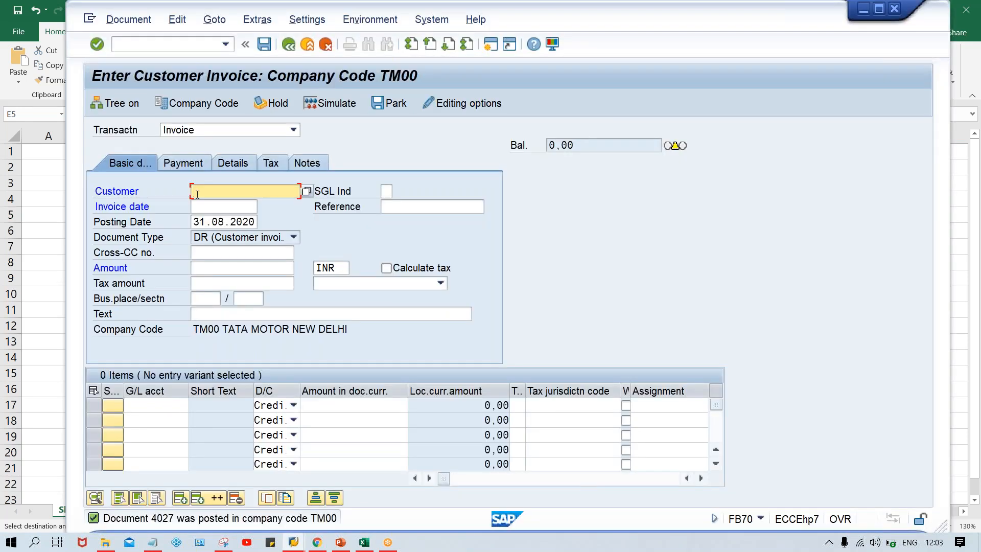
key(Down)
key(Tab)
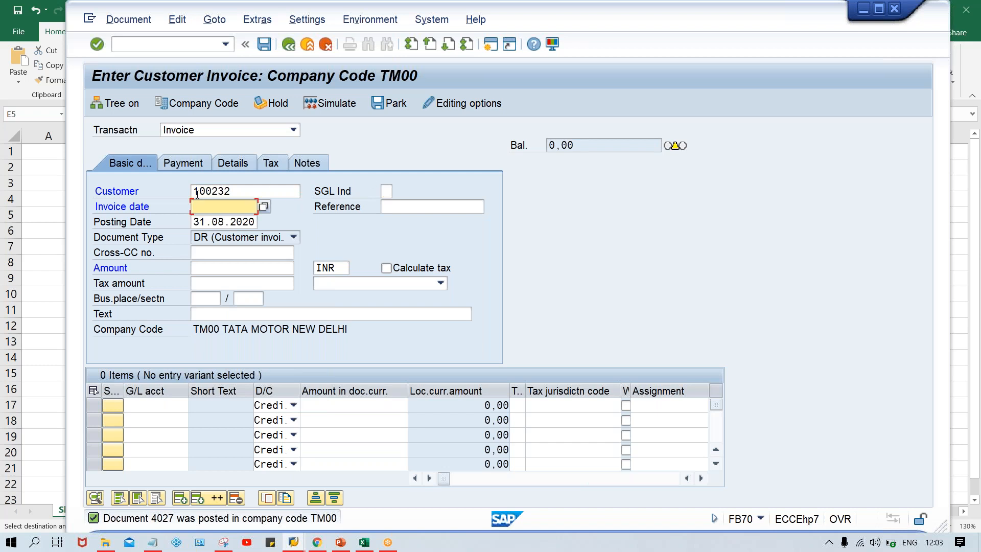
key(ctrl+v)
- Set the second invoice's amount to 6000 INR, add a 6000 credit item on G/L account 3000, and post it
key(Tab)
key(Tab)
key(Tab)
key(Tab)
text(60000)
key(BackSpace)
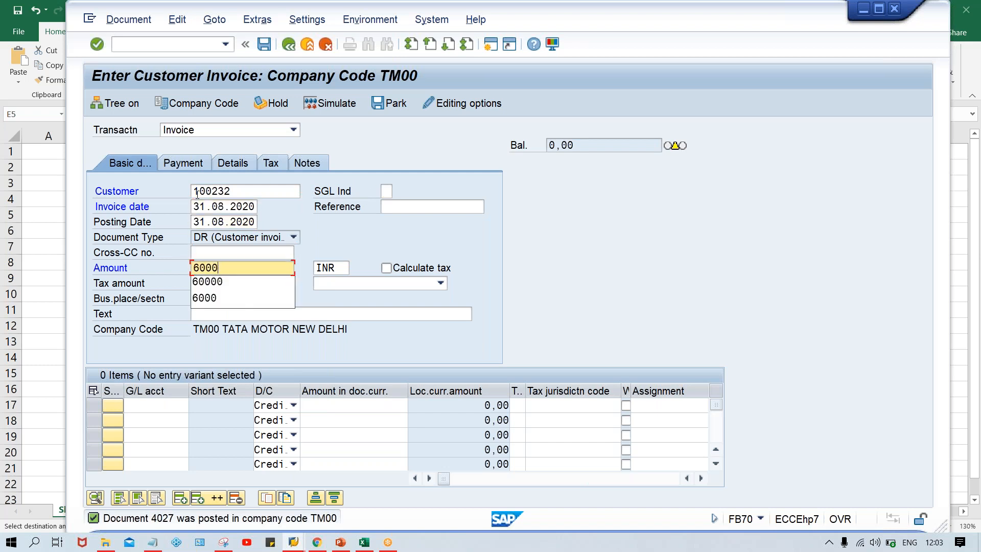
key(Return)
text(3000)
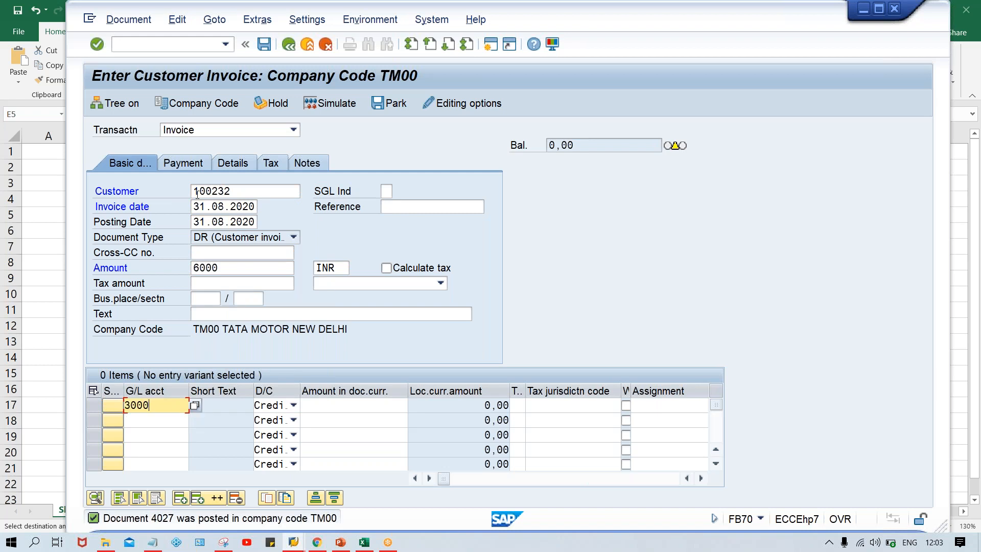
key(Tab)
key(Tab)
text(6000)
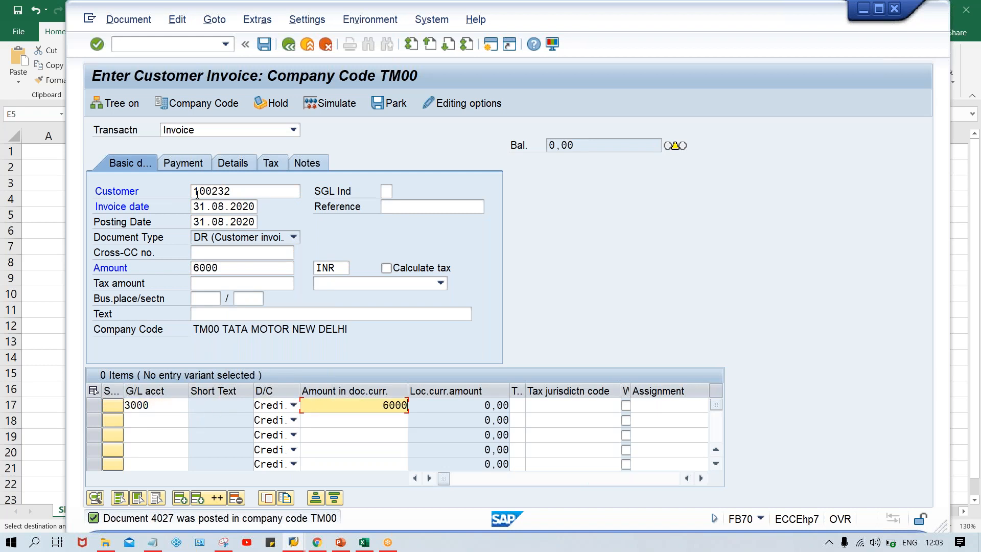
key(Return)
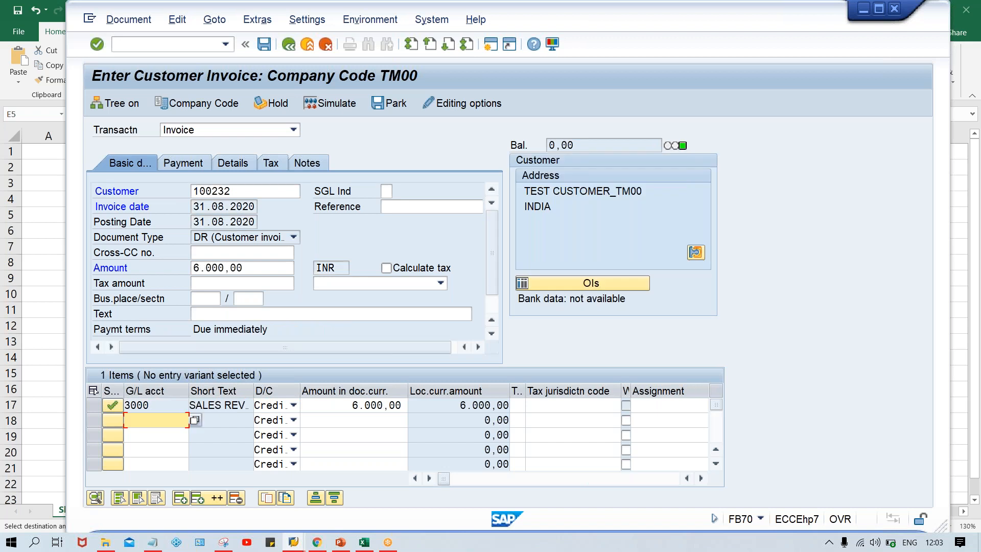
key(ctrl+s)
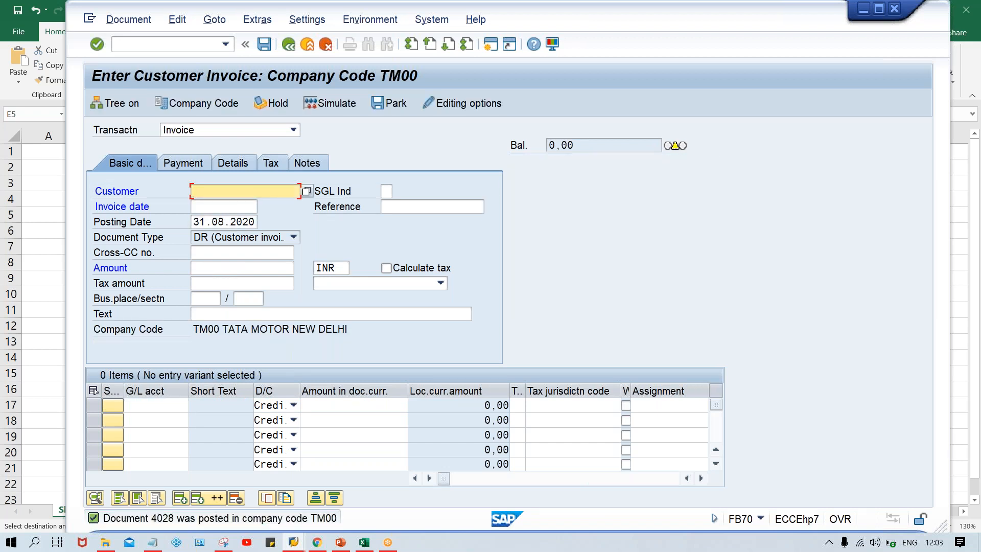
- Switch to the Excel sheet to pick up invoice 3's due date, 10.09.2020, and return to the SAP invoice entry
key(alt+Tab)
key(Down)
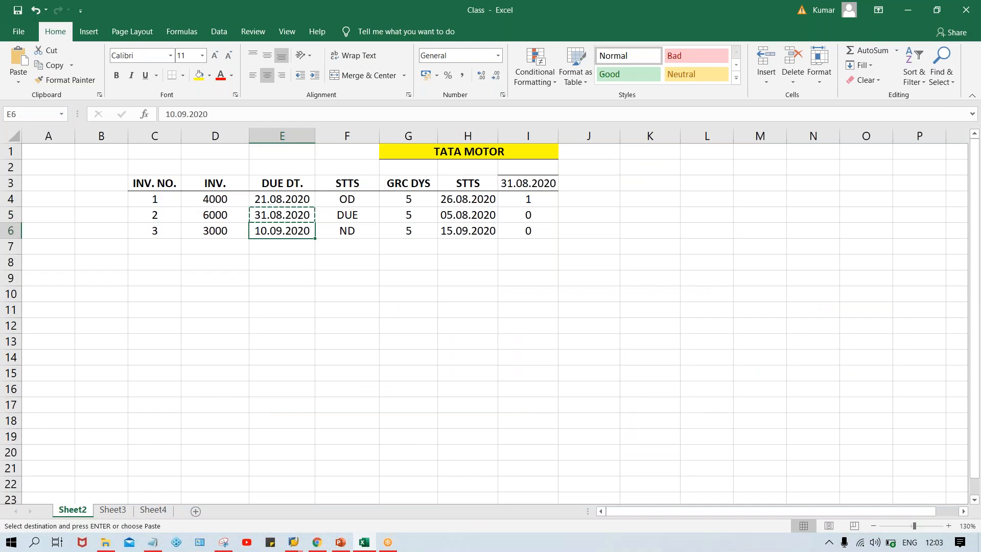
key(alt+Tab)
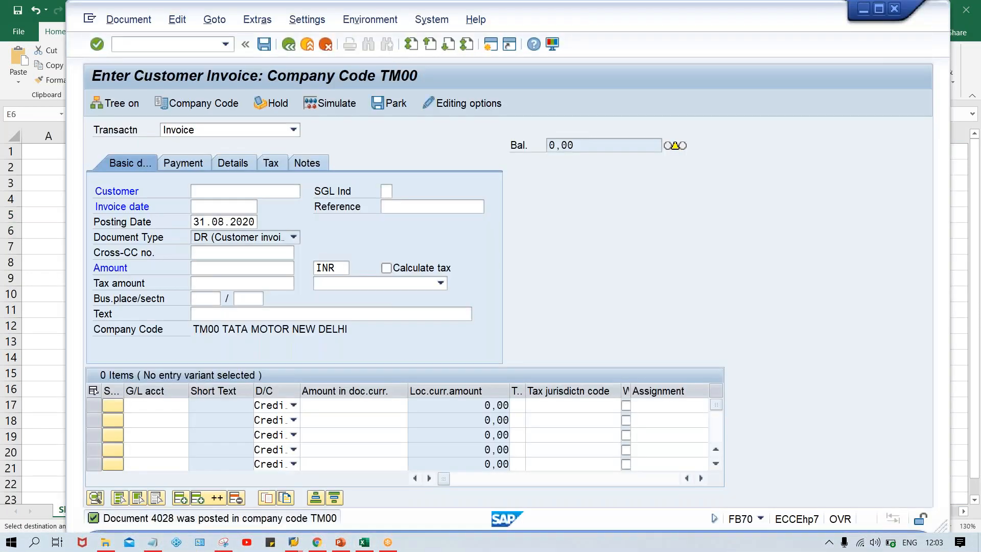
- Choose the same customer for the third invoice and set both the invoice date and posting date to 10.09.2020
click(223, 194)
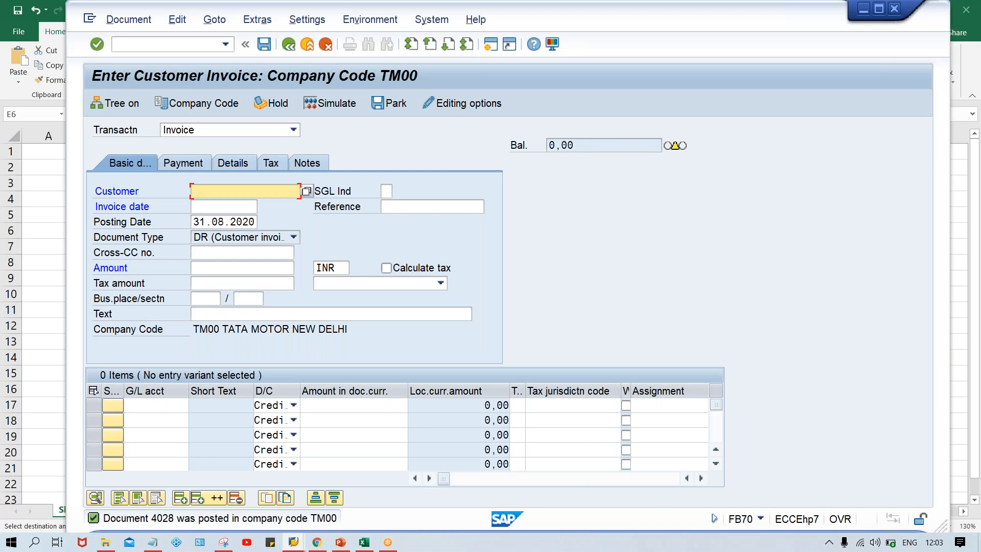
key(space)
key(Down)
key(Return)
key(Tab)
key(Tab)
text(10.09.2020)
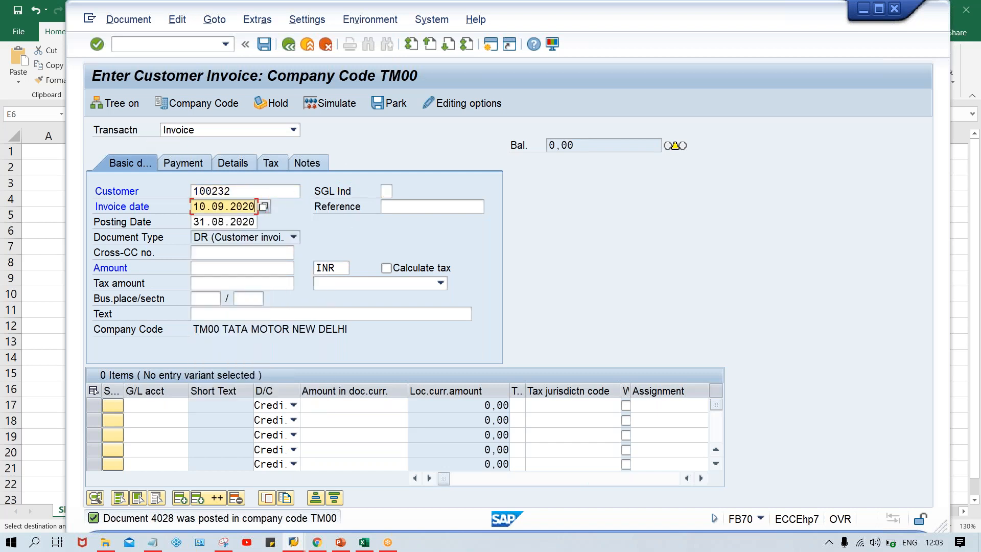
key(Tab)
key(Tab)
text(10.09.2020)
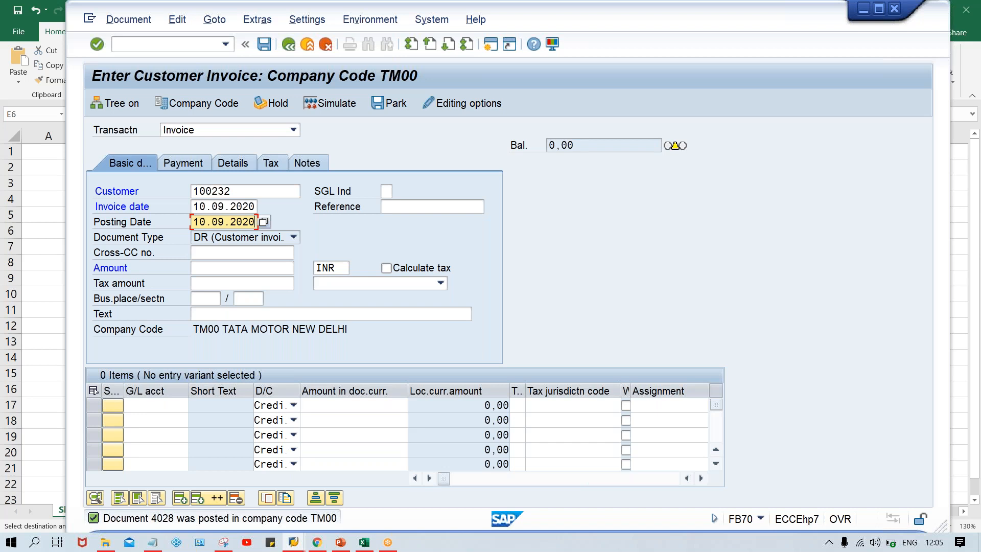
- Check the third invoice's amount against the Excel sheet and set it to 3000 INR in the SAP invoice
click(203, 266)
key(alt+Tab)
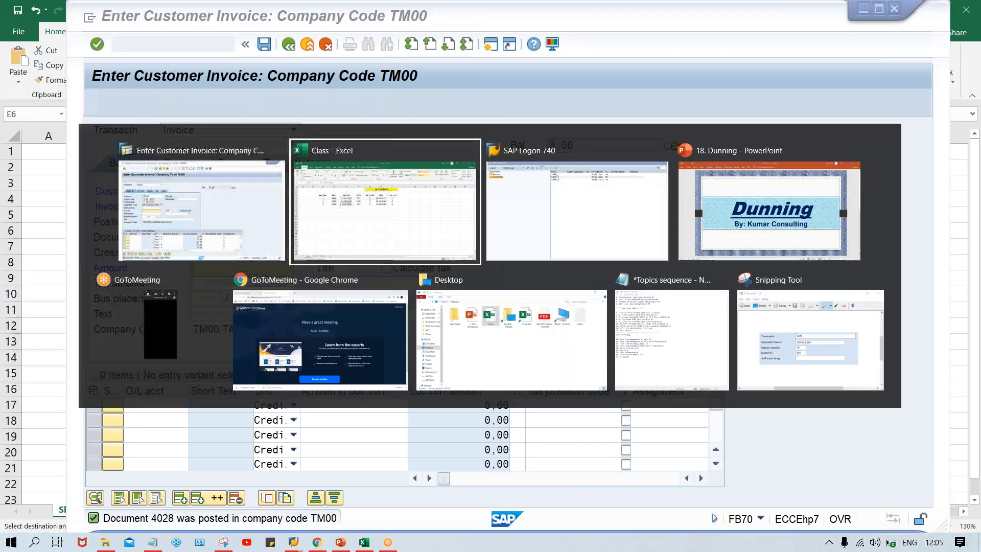
key(alt+Tab)
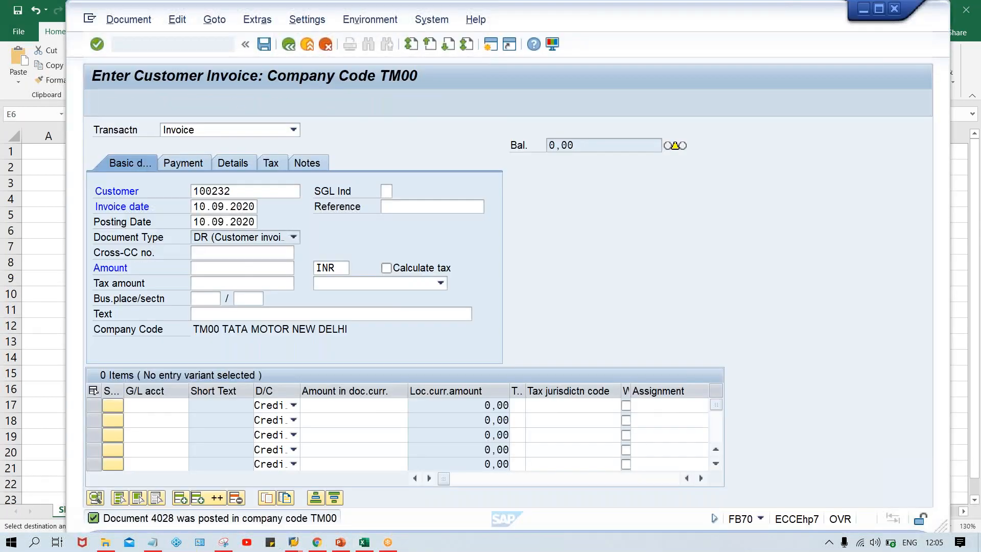
text(3000)
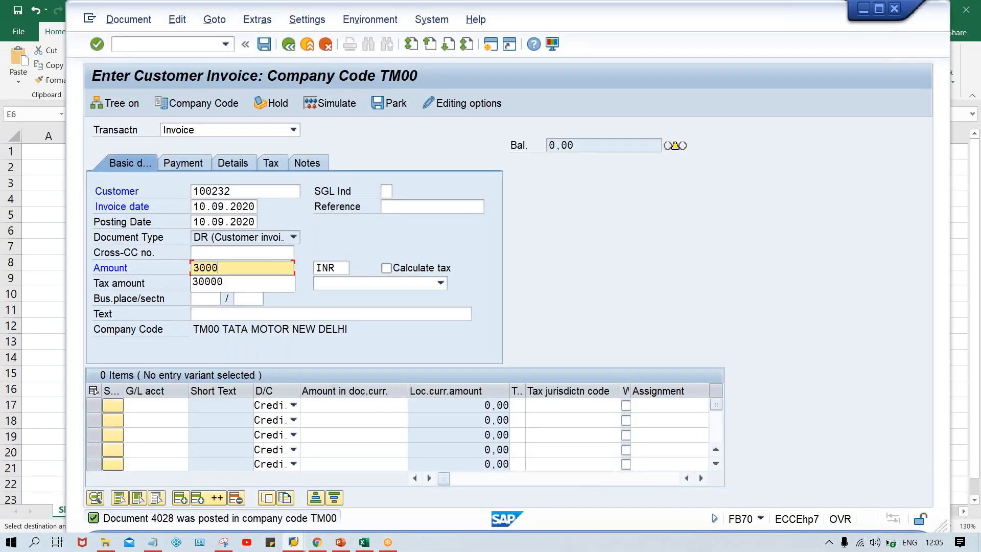
- Add a credit line item of 3000 on G/L account 3000 to the third invoice
click(153, 405)
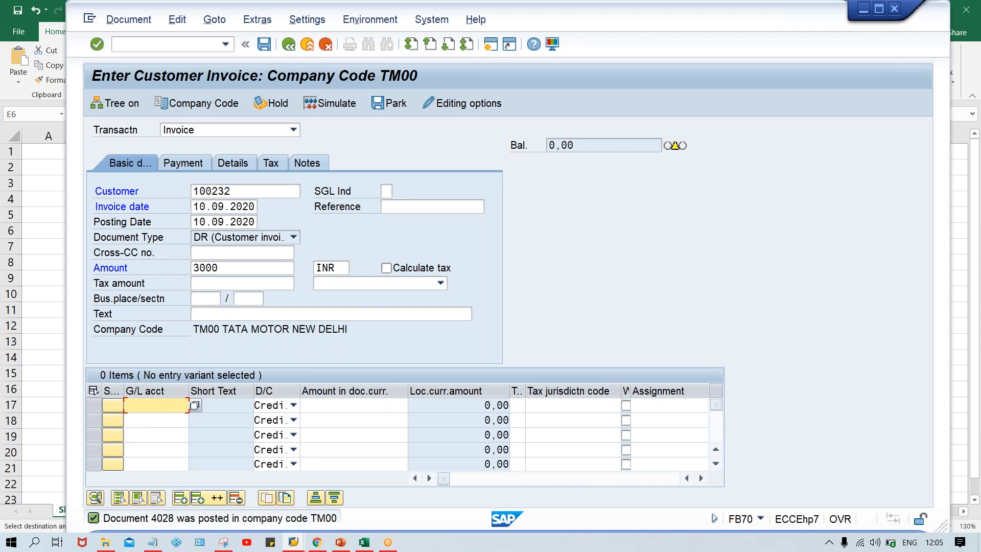
text(3)
key(Down)
key(Return)
key(Tab)
key(Tab)
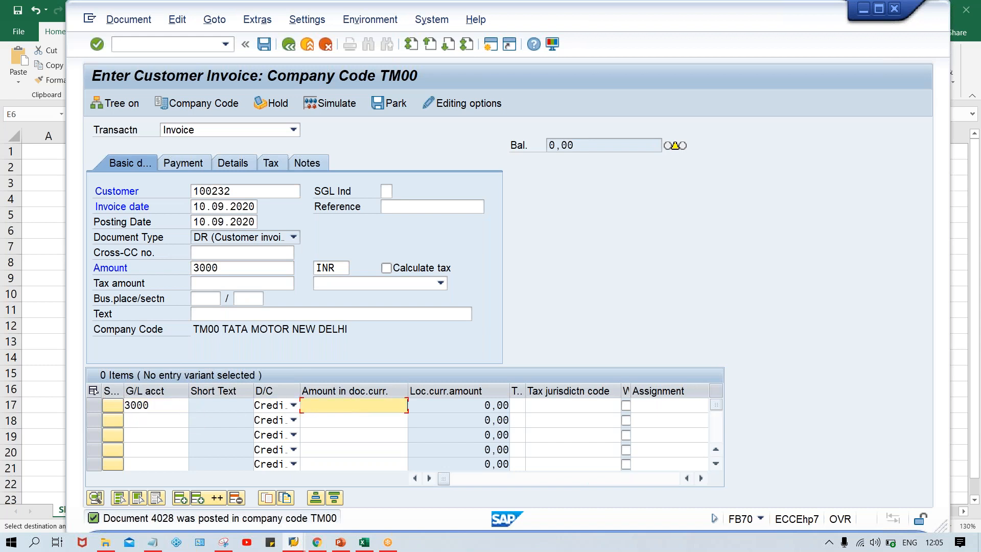
text(3000)
click(377, 404)
- Validate the third invoice, accept the period adjustment for its posting date, and post the document
click(178, 408)
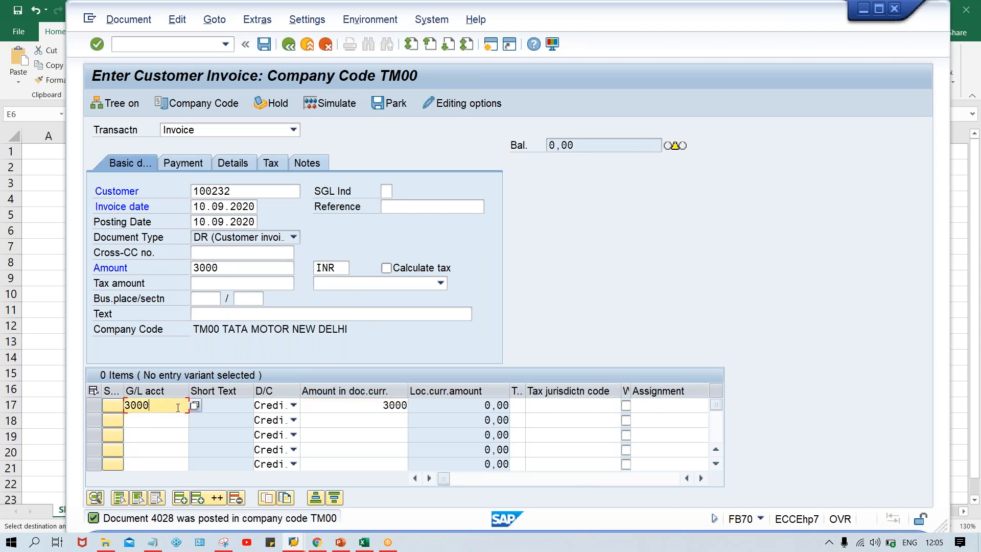
key(Return)
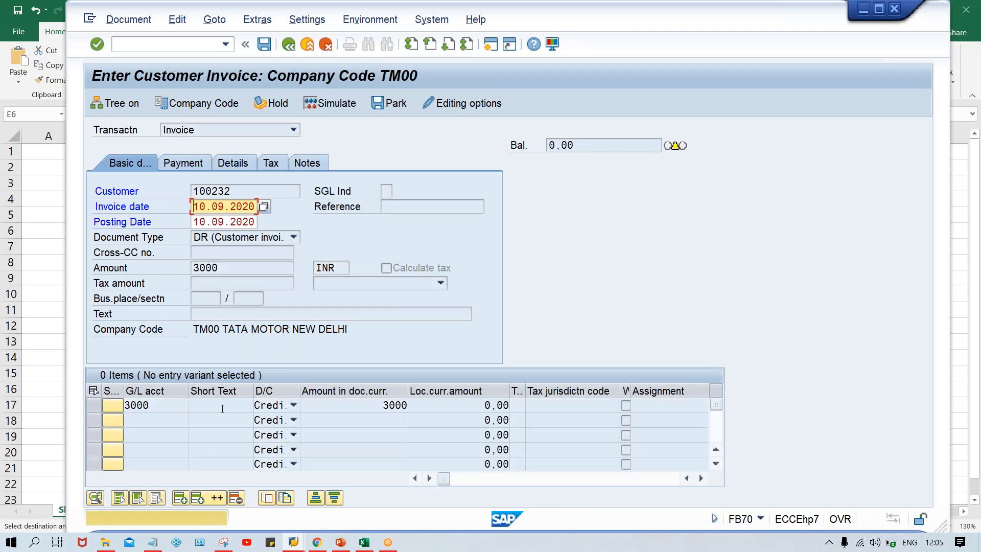
key(Return)
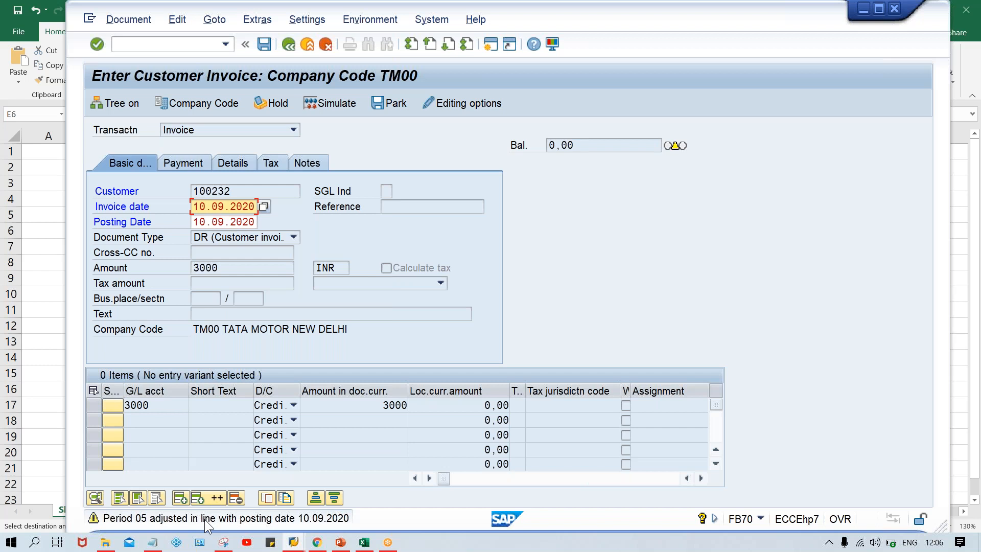
key(Return)
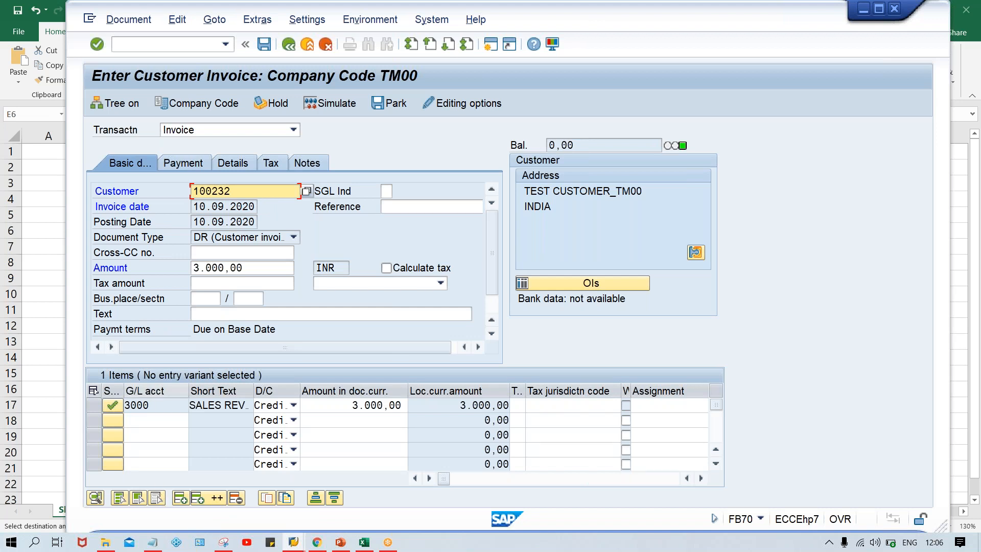
click(217, 406)
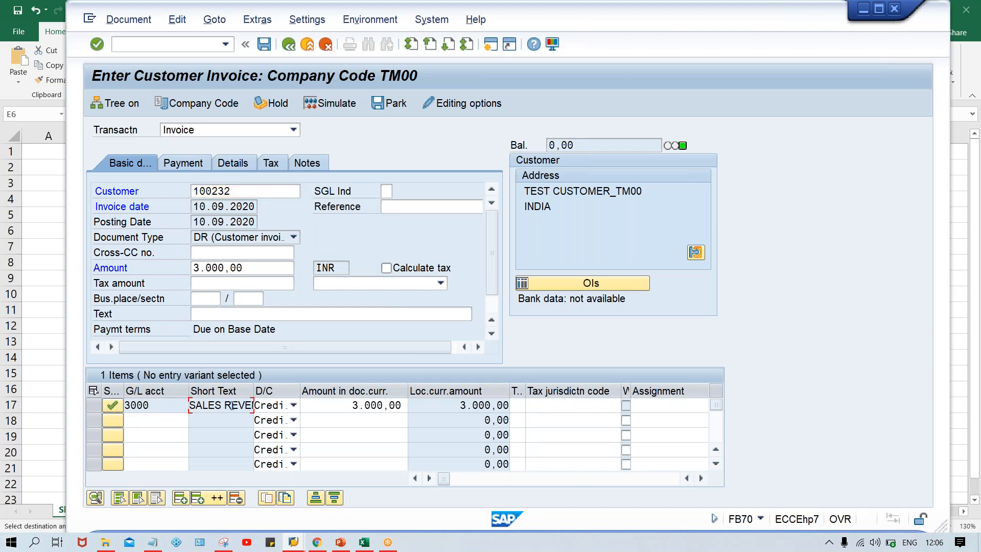
key(ctrl+s)
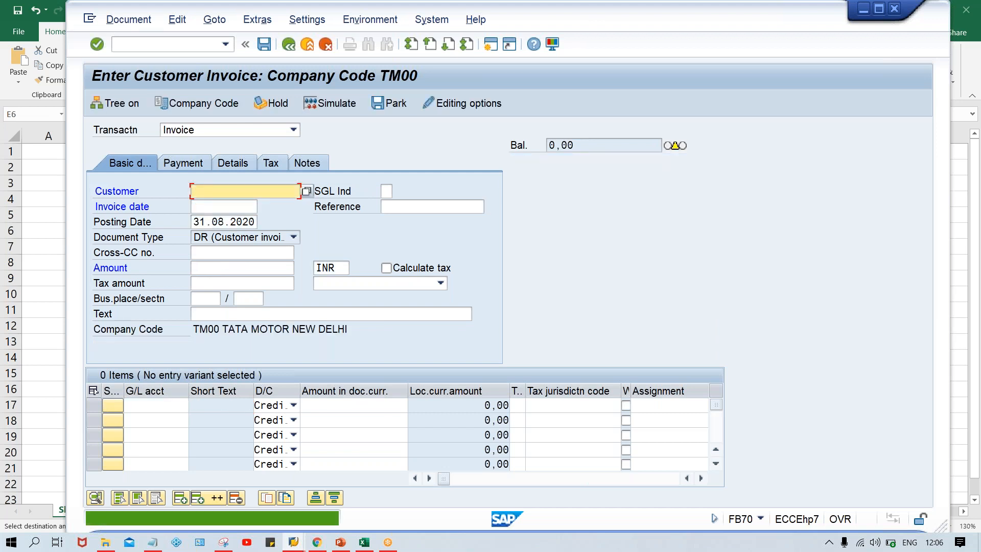
- Open transaction FBL5N and list the customer's open items in company code TM00 at key date 31.08.2020
click(145, 45)
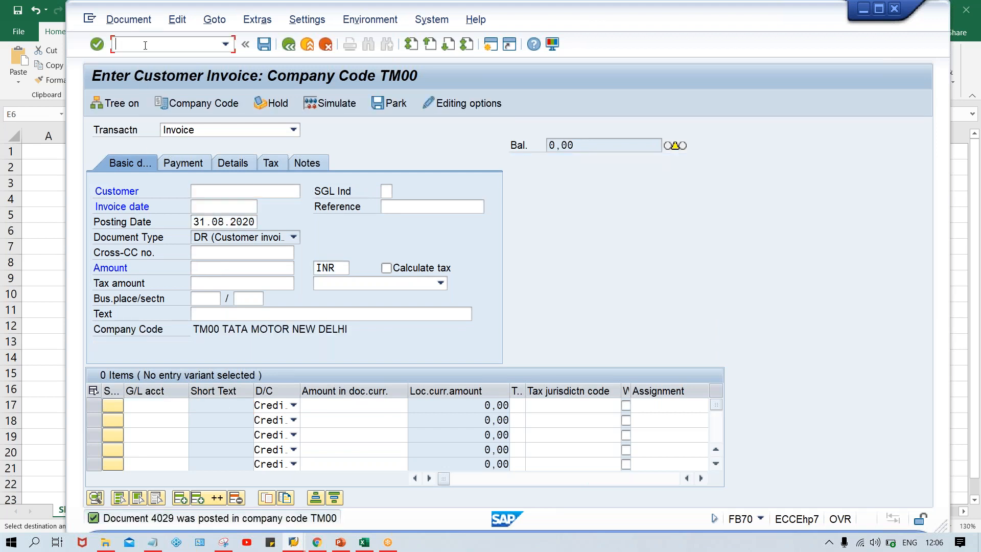
text(/NFBL5N)
key(Return)
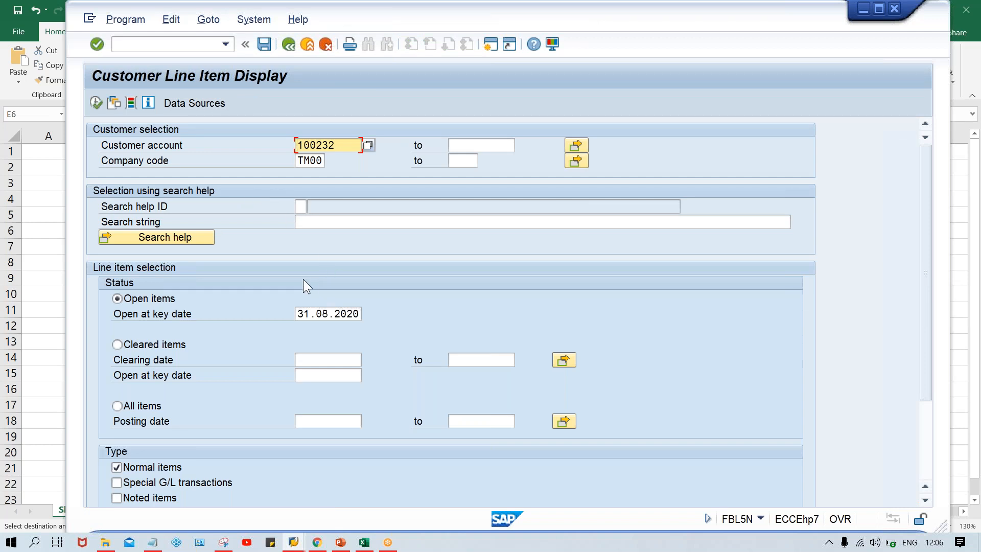
click(97, 102)
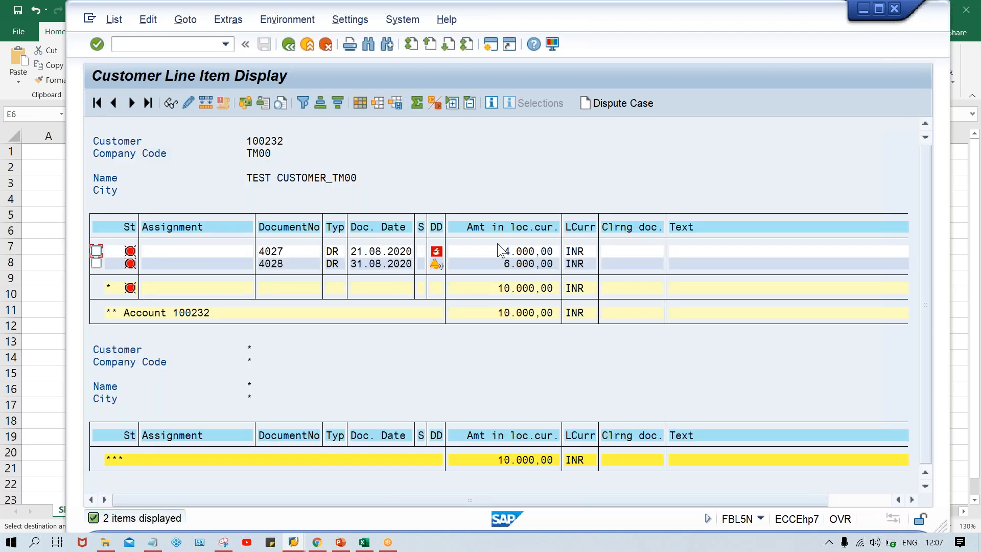
click(520, 269)
- Return to the line item selection, choose all items without a posting date limit, and display the list
click(292, 44)
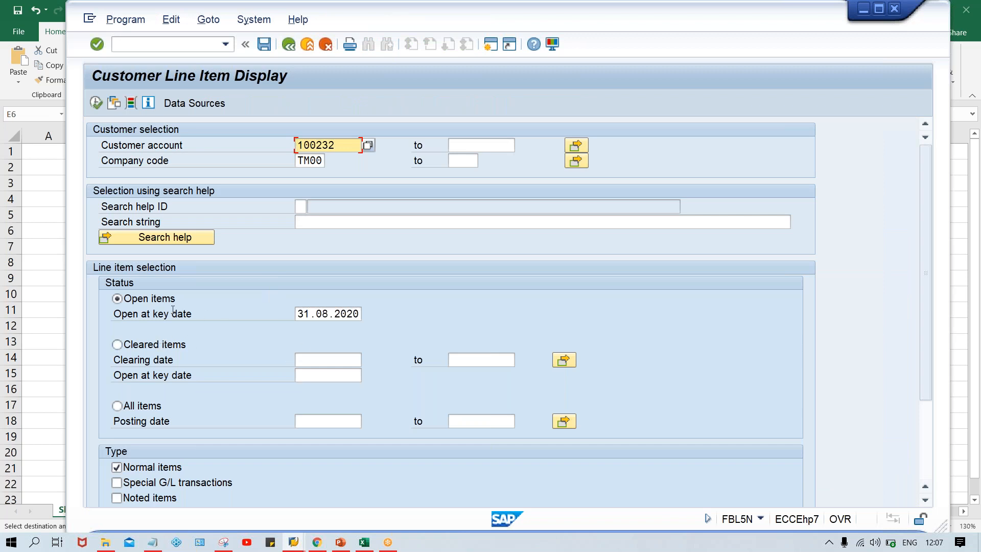
double_click(303, 318)
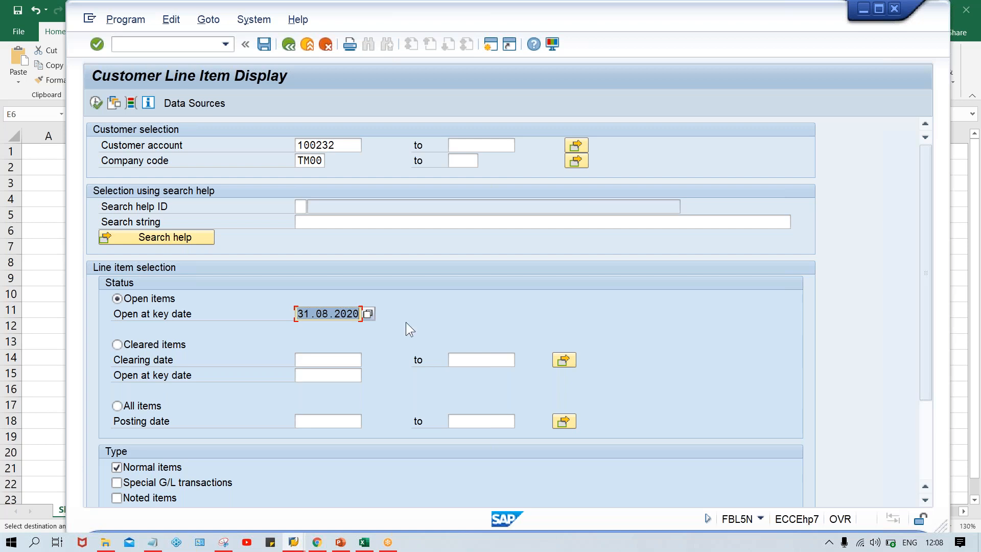
click(310, 313)
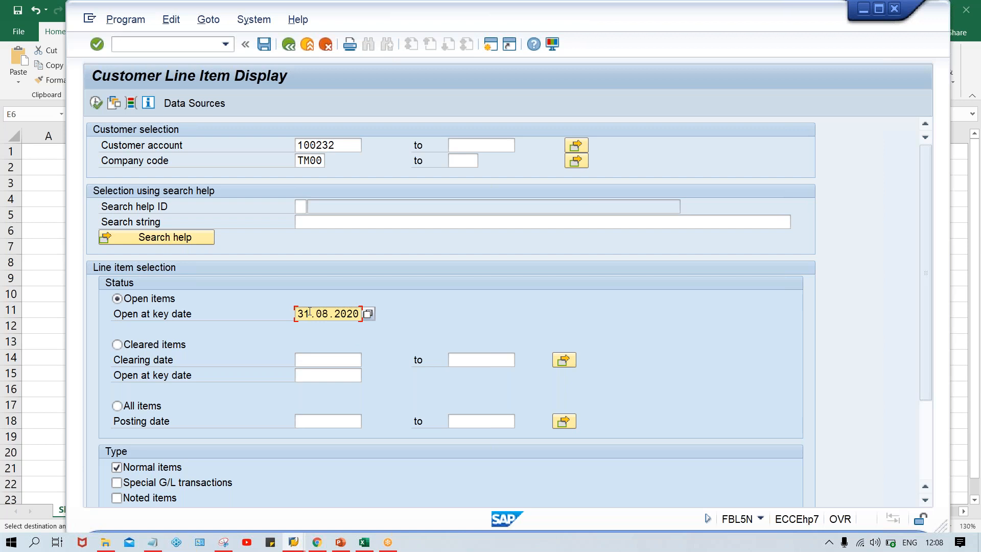
click(134, 403)
click(332, 420)
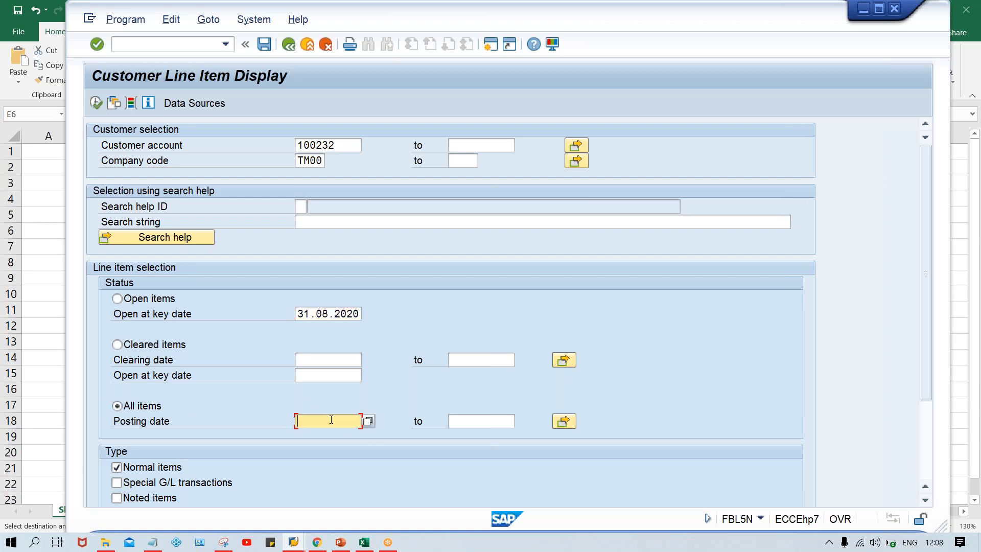
click(488, 416)
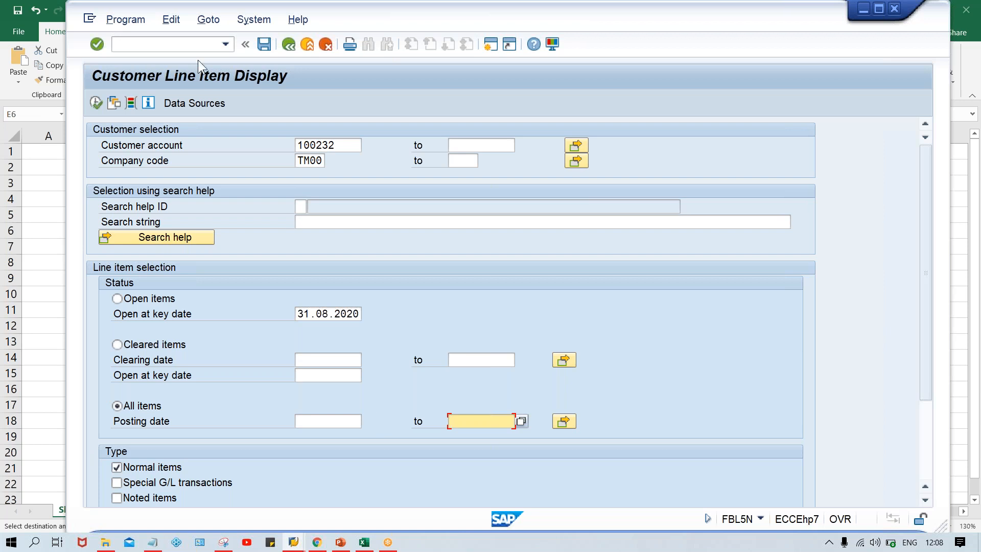
click(96, 102)
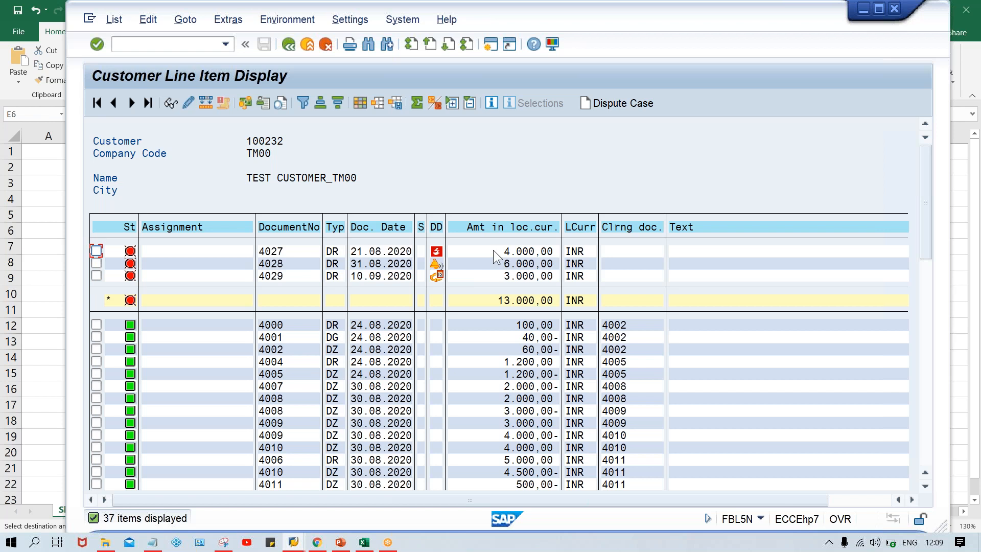
- Examine the document dates and due-status symbols of the customer's three open invoices
click(390, 232)
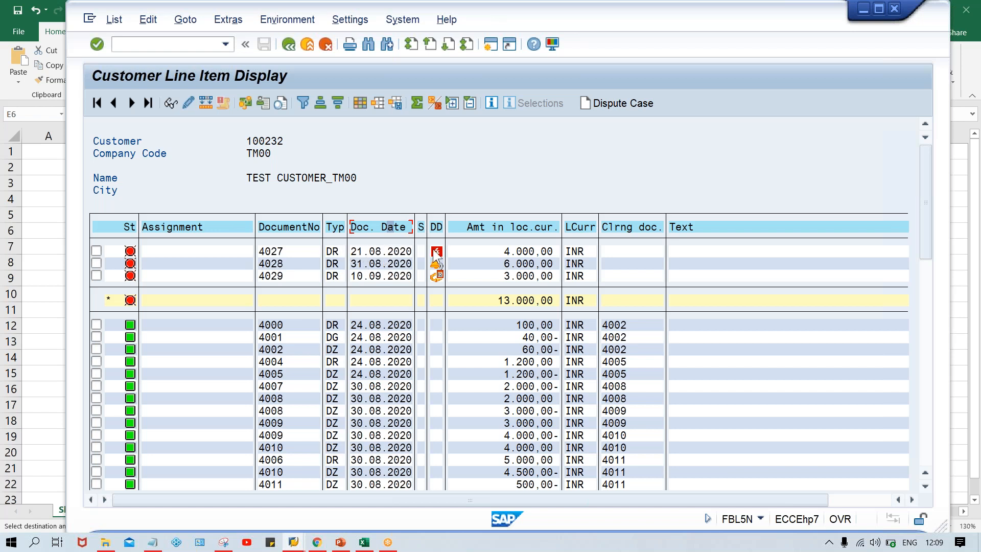
mouse_move(442, 251)
click(366, 264)
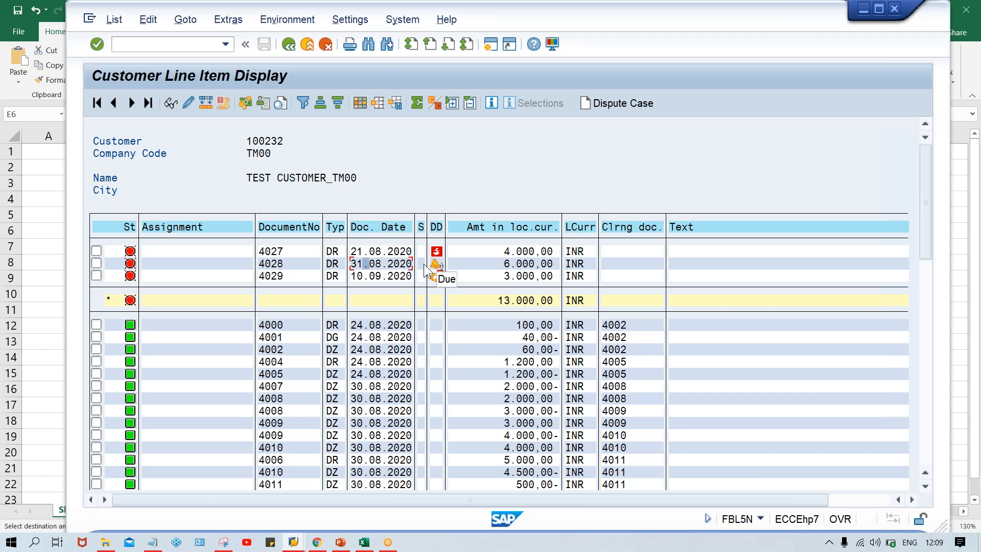
click(371, 276)
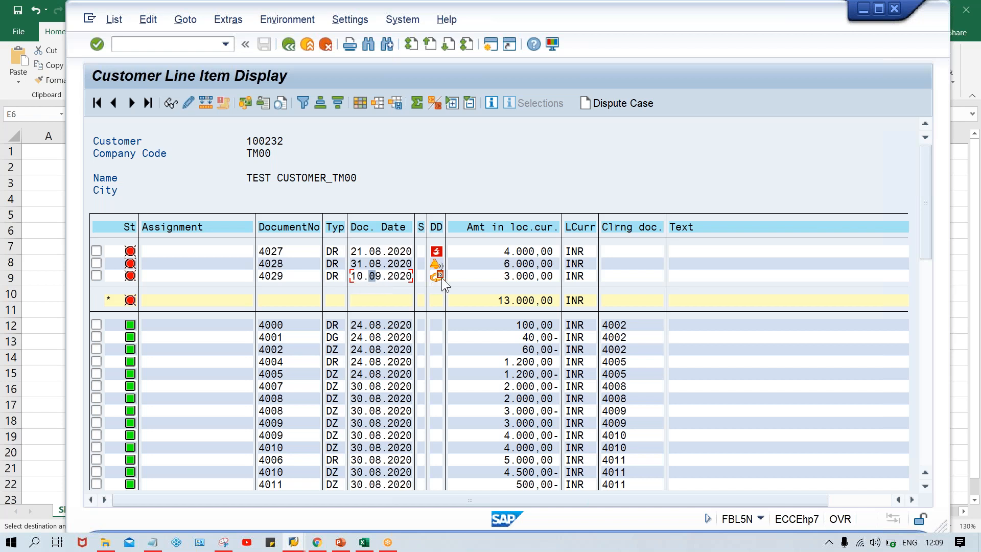
mouse_move(435, 280)
click(486, 250)
- Switch to the Excel sheet and review the three invoices' amounts, grace dates and dunning levels for 31.08.2020
click(366, 543)
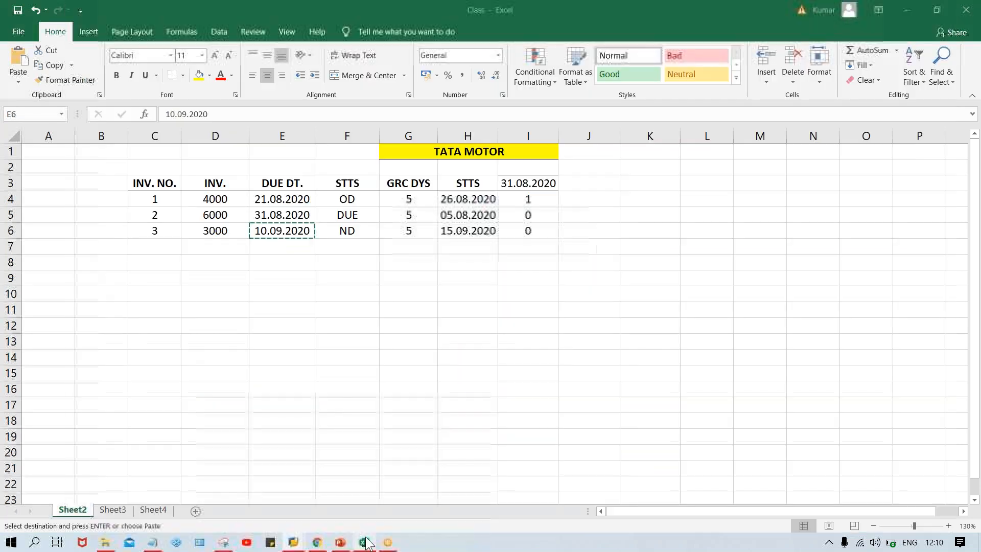
click(518, 198)
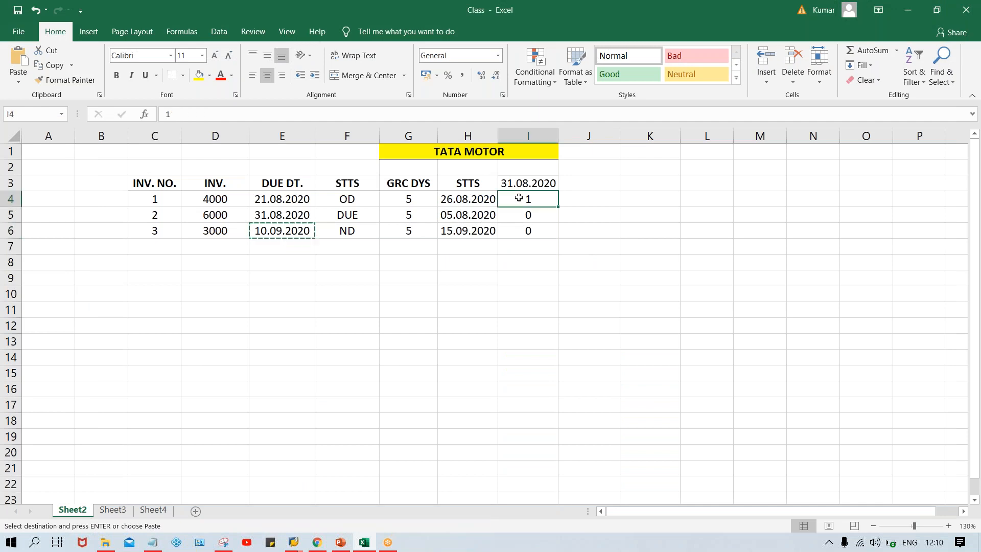
double_click(519, 197)
click(516, 227)
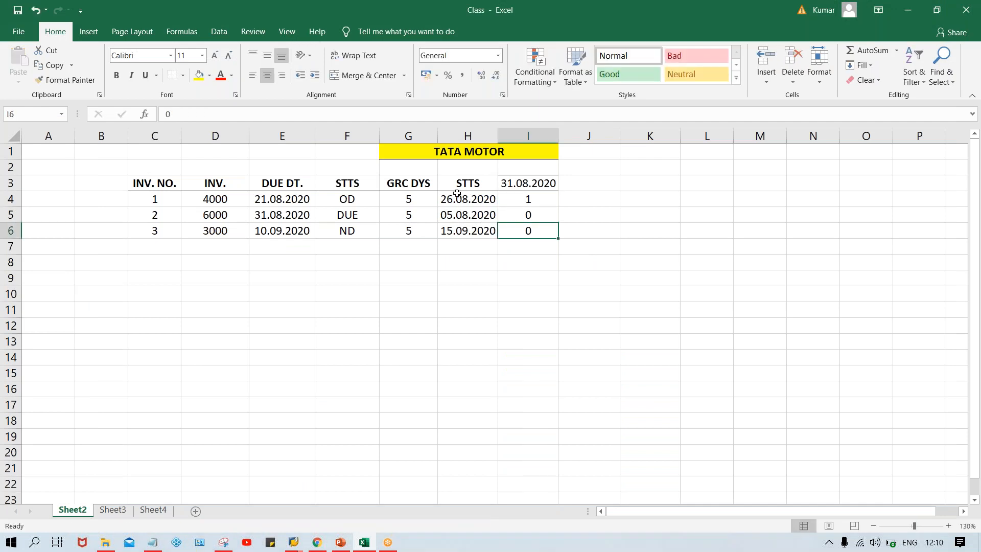
click(457, 195)
click(205, 200)
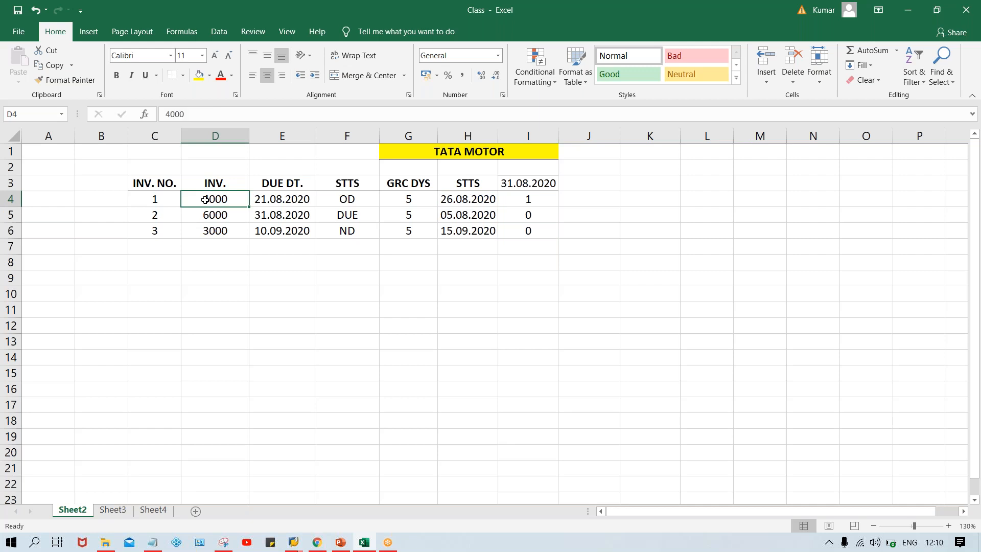
click(521, 201)
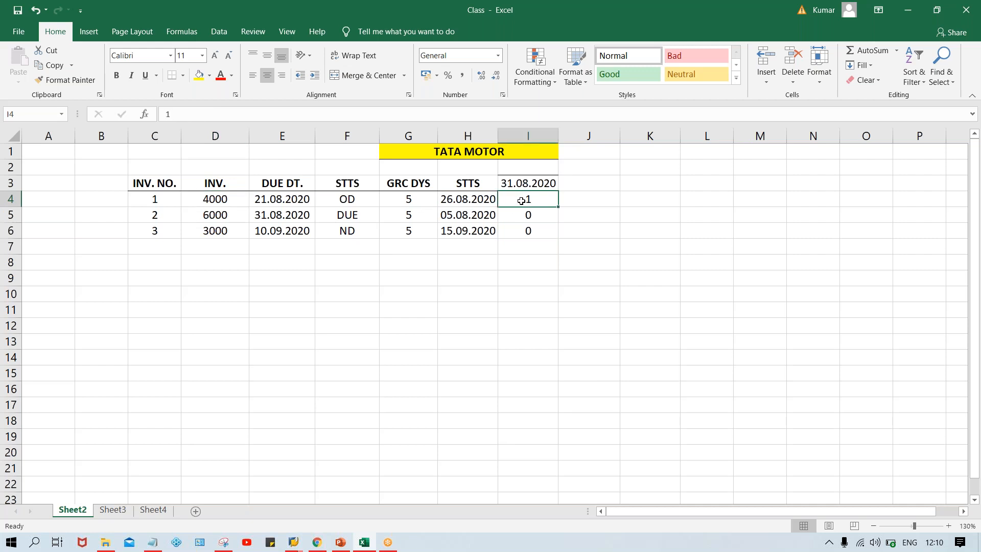
click(521, 217)
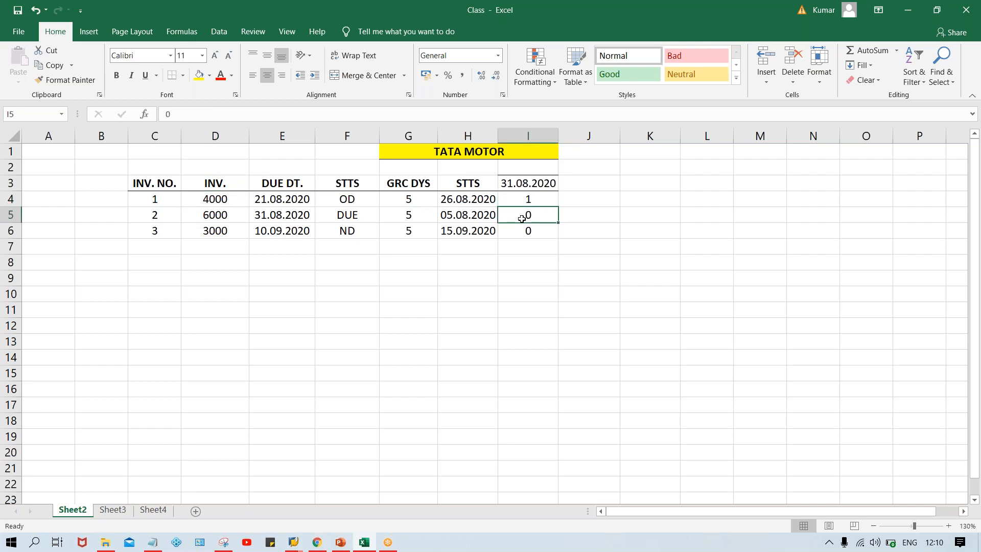
- Switch back to SAP and open the dunning transaction F150 in a new session
click(294, 542)
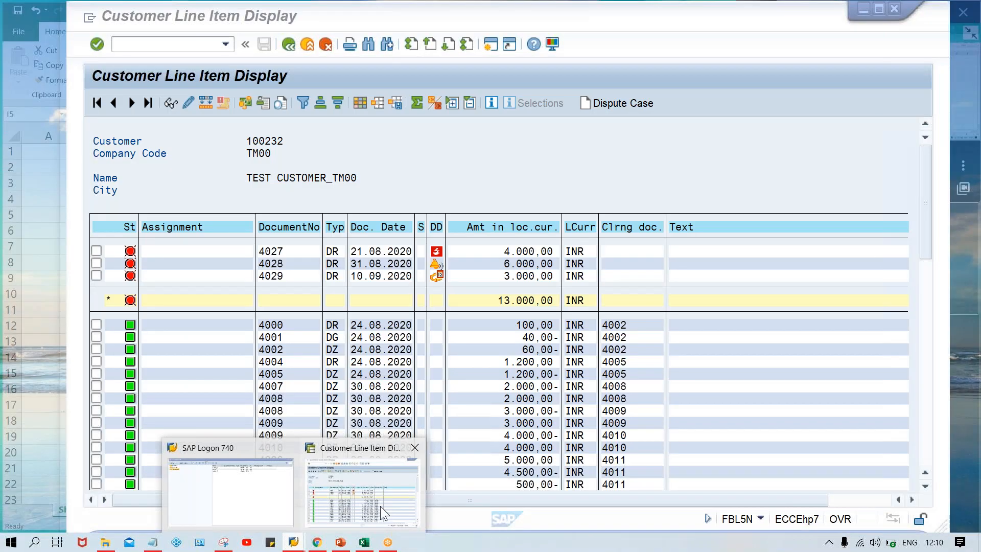
click(380, 506)
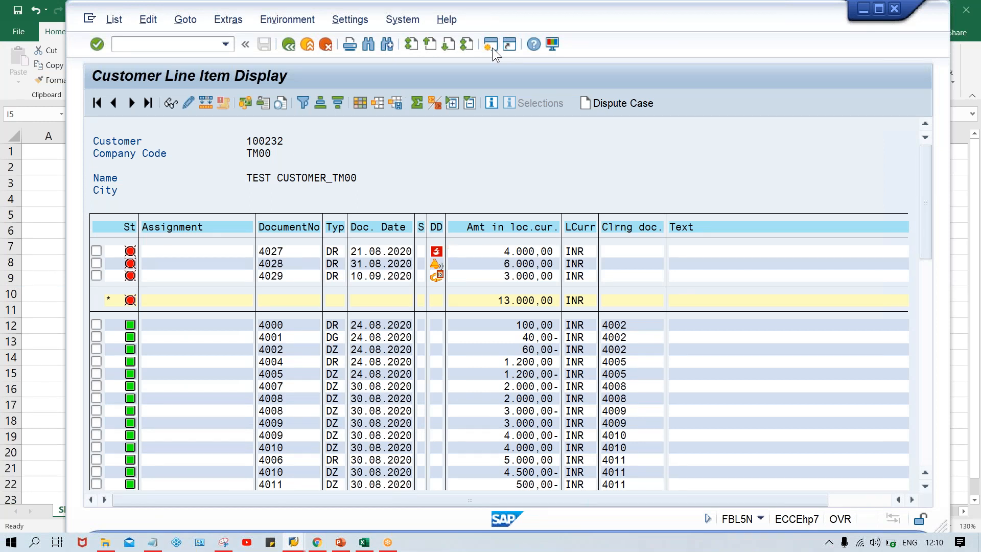
click(492, 48)
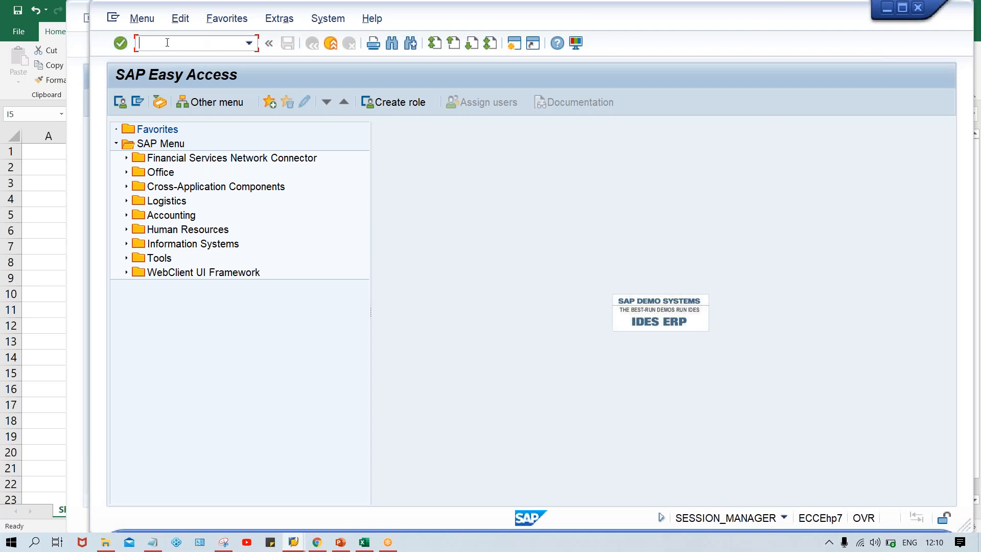
text(FB)
key(BackSpace)
text(150)
key(Return)
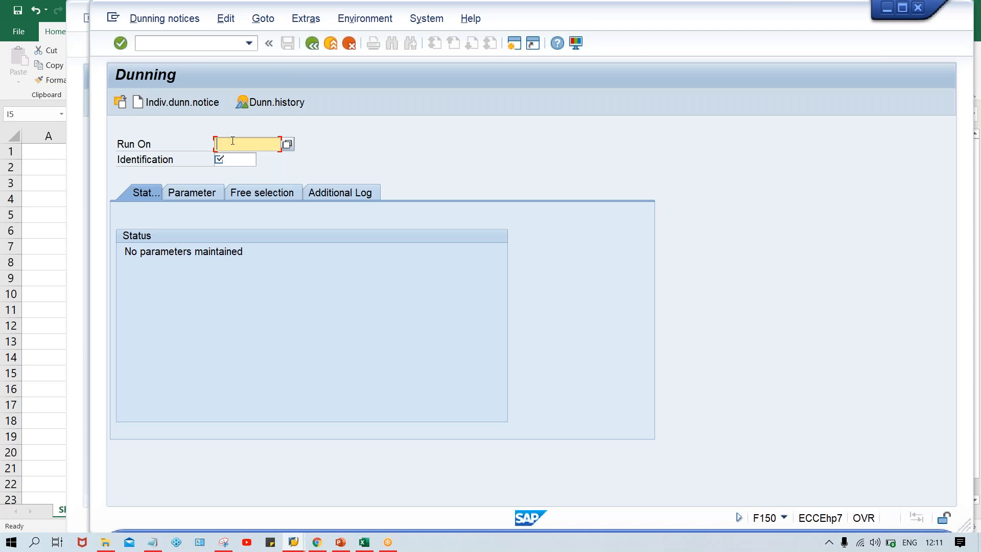
- Set the dunning run date to 31.08.2020 and its identification to TM000
text(31.08.2020)
click(232, 162)
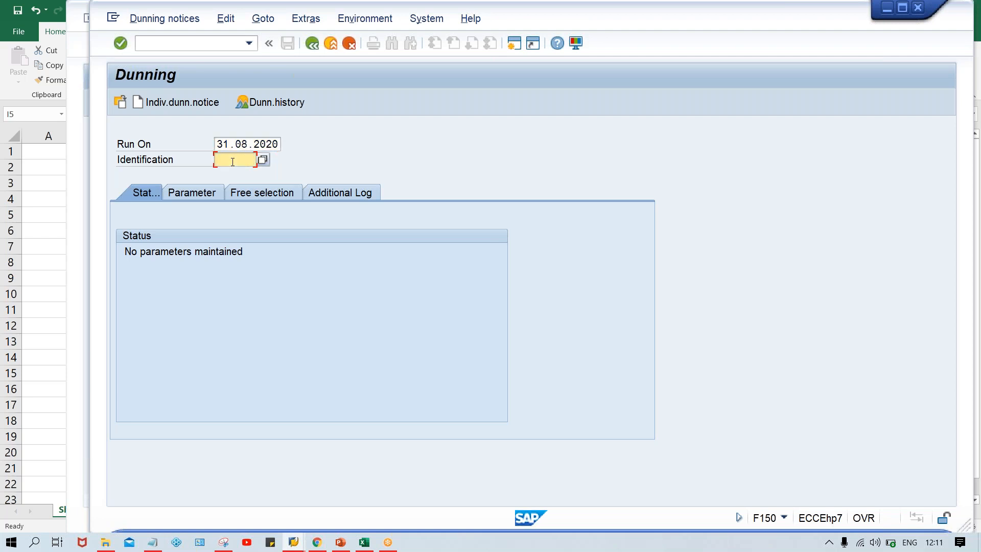
text(T)
text(MM0)
text(0)
key(BackSpace)
key(BackSpace)
key(BackSpace)
key(BackSpace)
text(00)
key(BackSpace)
key(BackSpace)
text(M000)
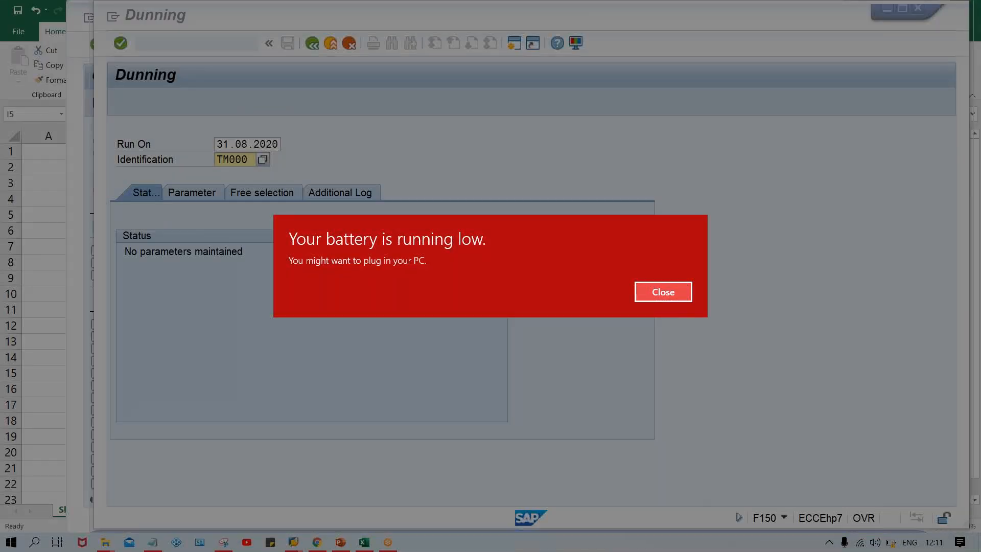
- Dismiss the low-battery notice and change the dunning run's identification to TM00A
key(Return)
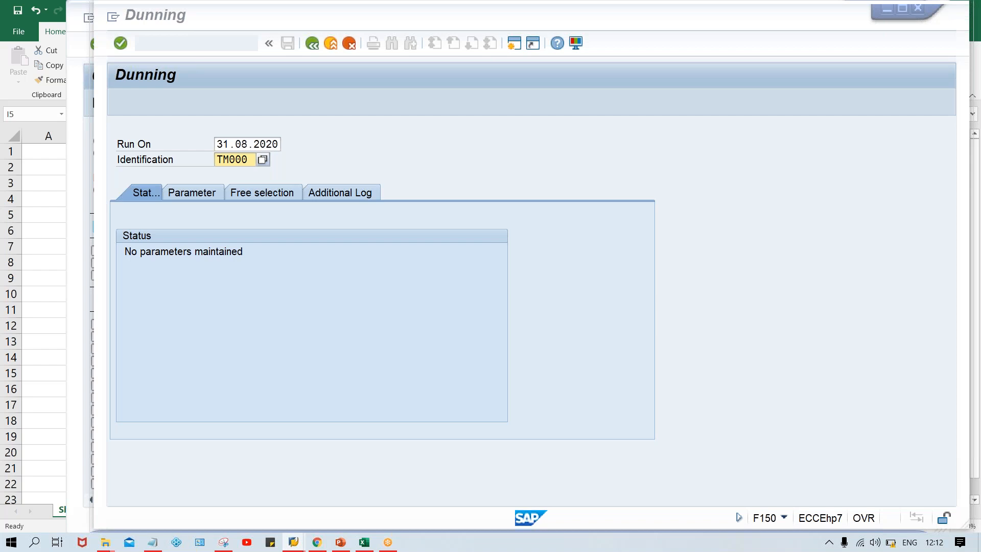
click(631, 311)
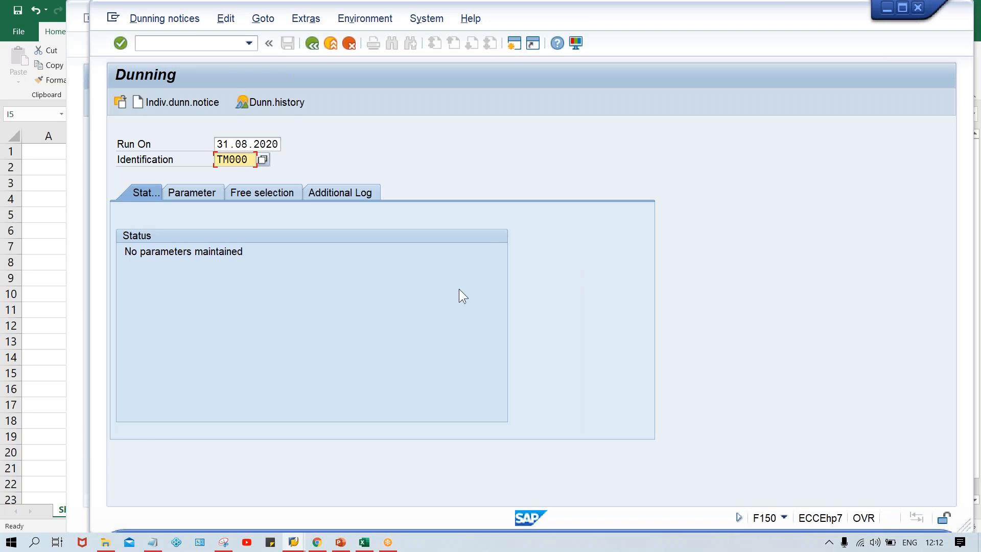
key(BackSpace)
text(A)
key(shift+Tab)
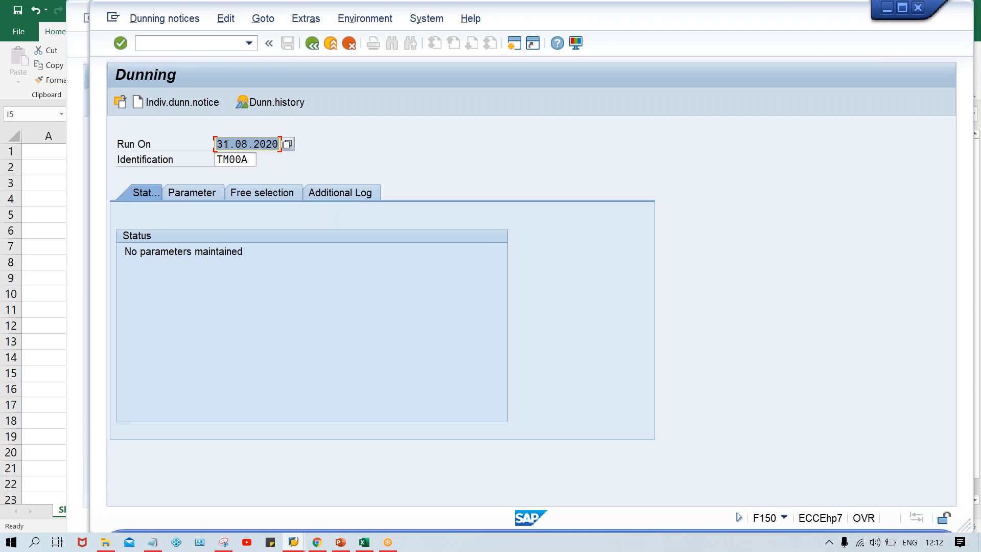
click(249, 165)
double_click(240, 162)
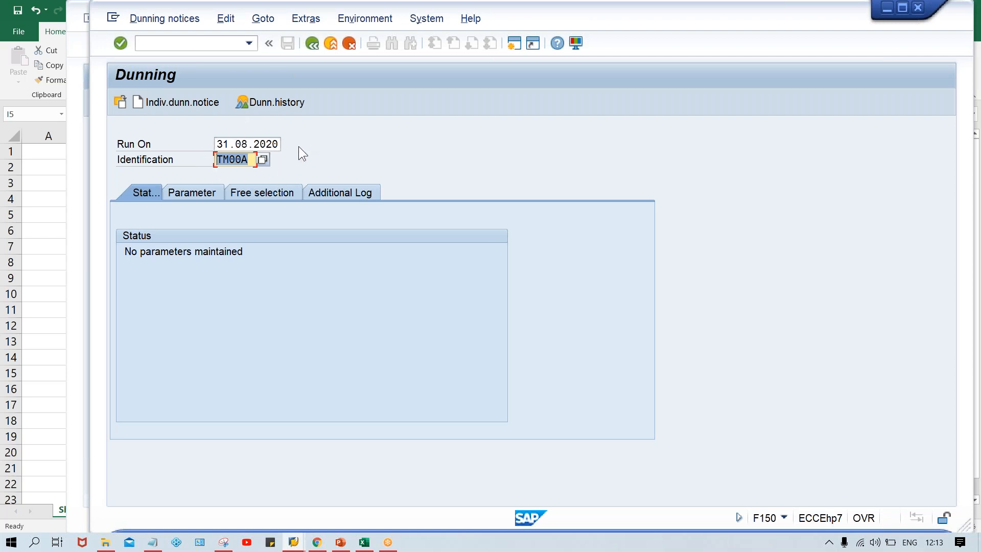
click(250, 160)
drag(249, 158, 211, 160)
click(217, 144)
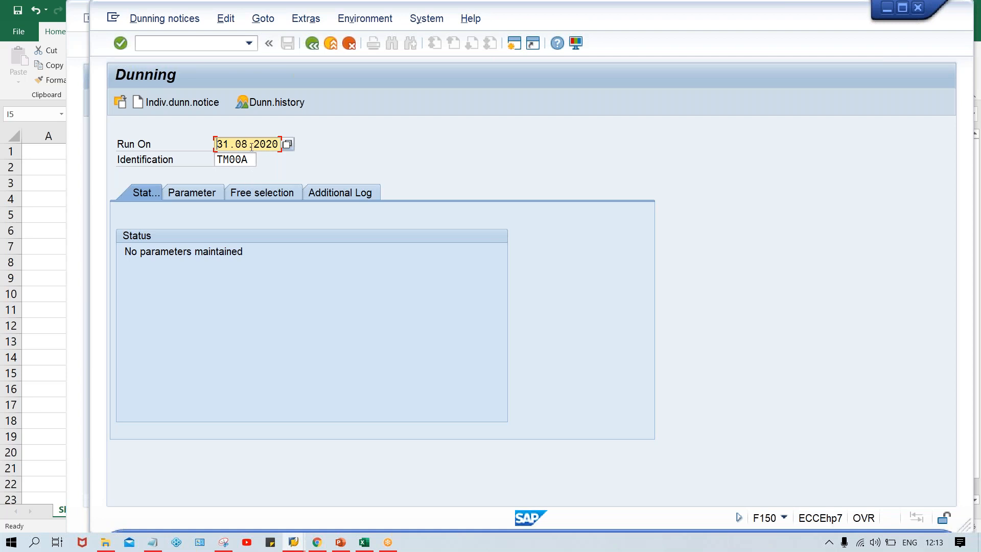
- Open the dunning run's parameters and set both the dunning date and the documents-posted-up-to date to 31.08.2020, copied from the run date
click(193, 194)
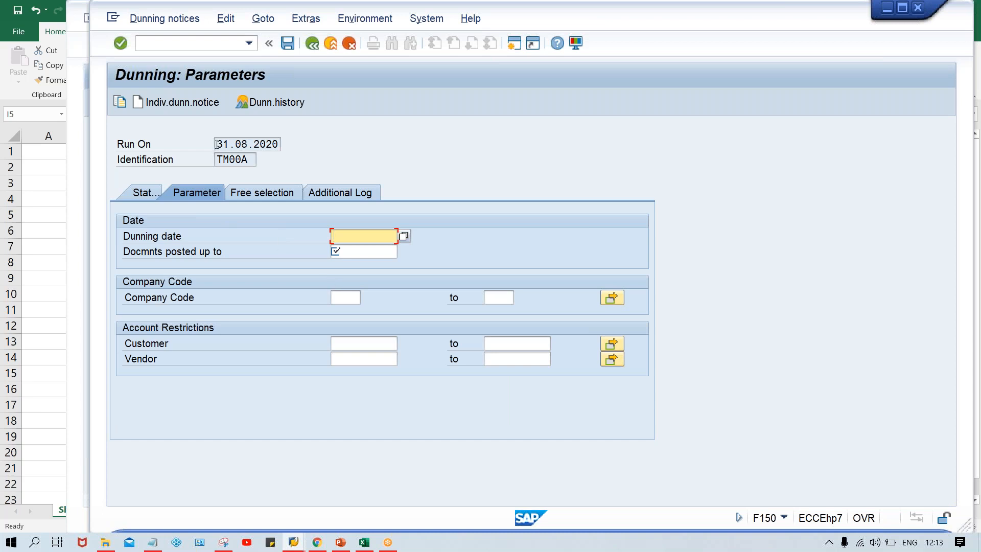
drag(216, 144, 279, 144)
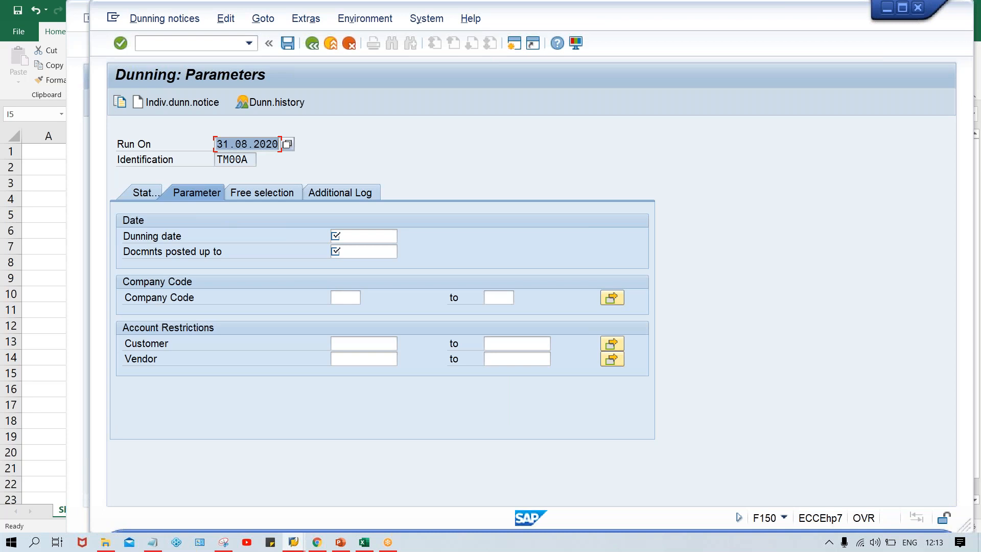
key(ctrl+c)
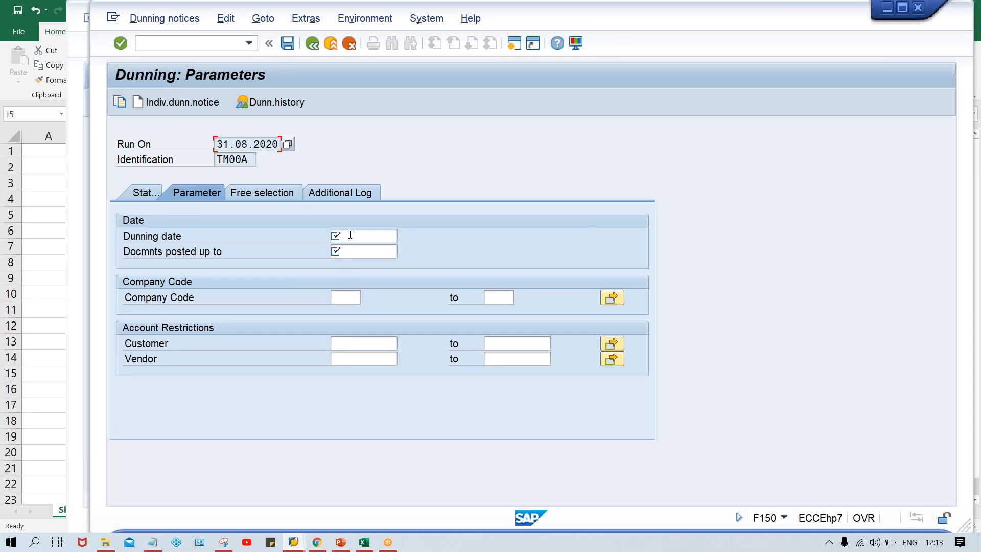
click(350, 235)
key(ctrl+v)
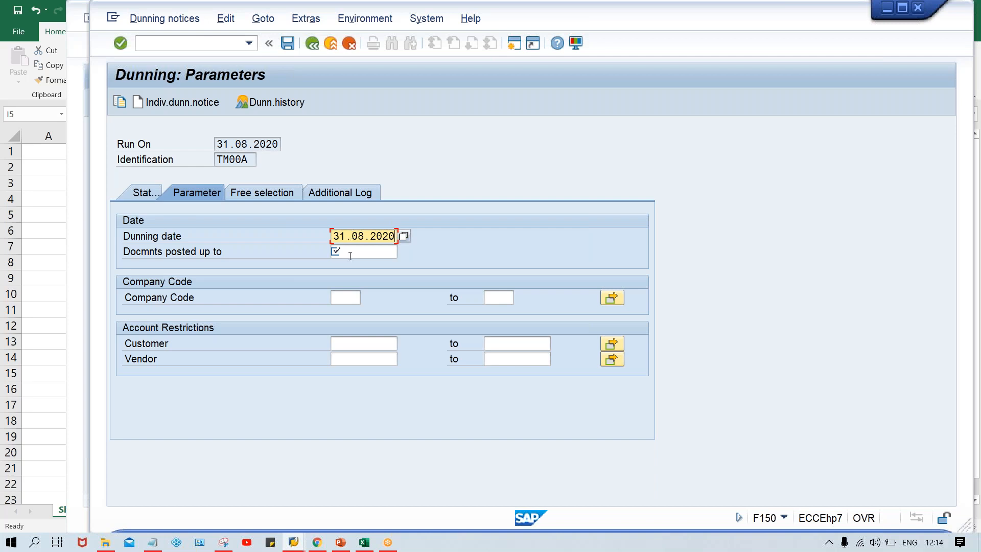
click(344, 252)
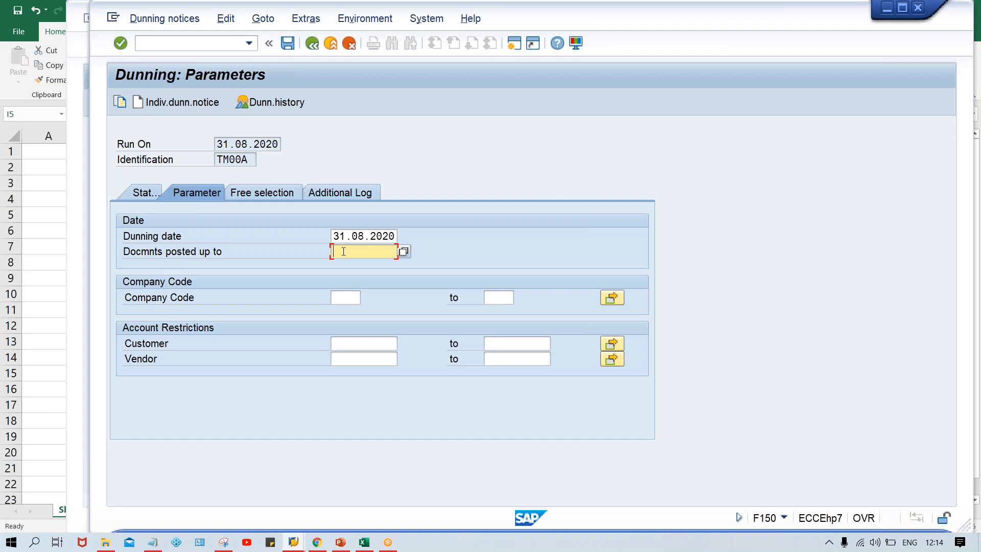
key(ctrl+v)
- Switch to the Excel sheet, check the third invoice's due date and amount, and return to the SAP dunning parameters
click(364, 542)
click(276, 231)
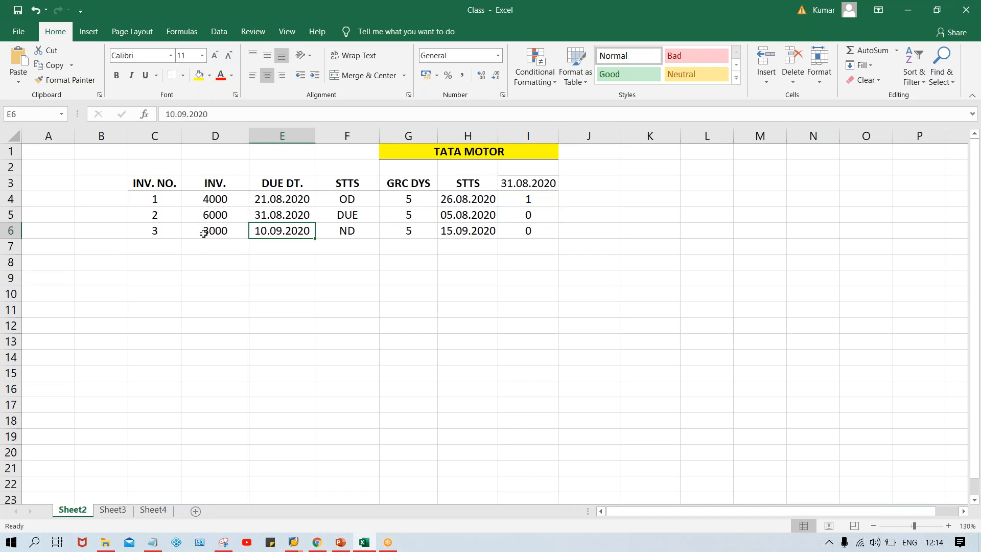
click(204, 233)
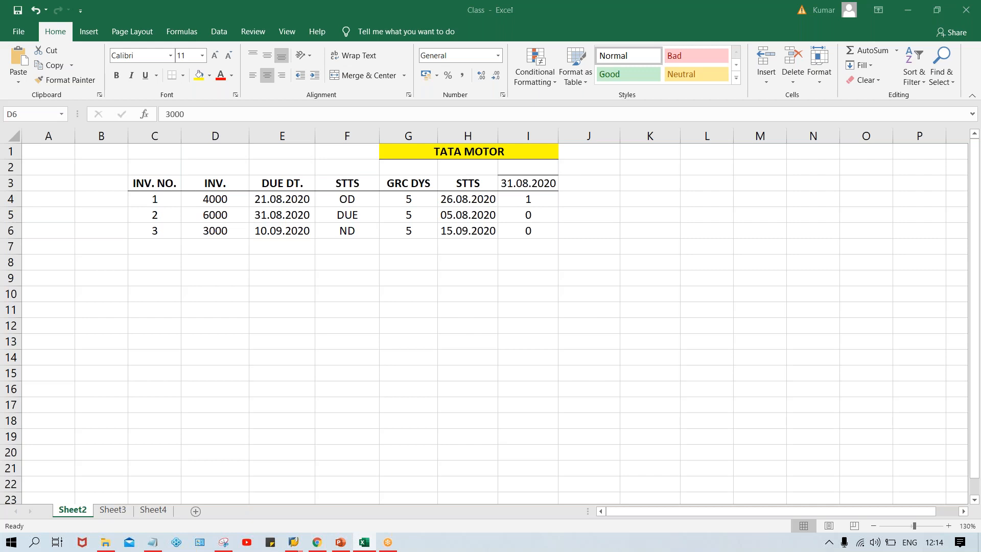
key(alt+Tab)
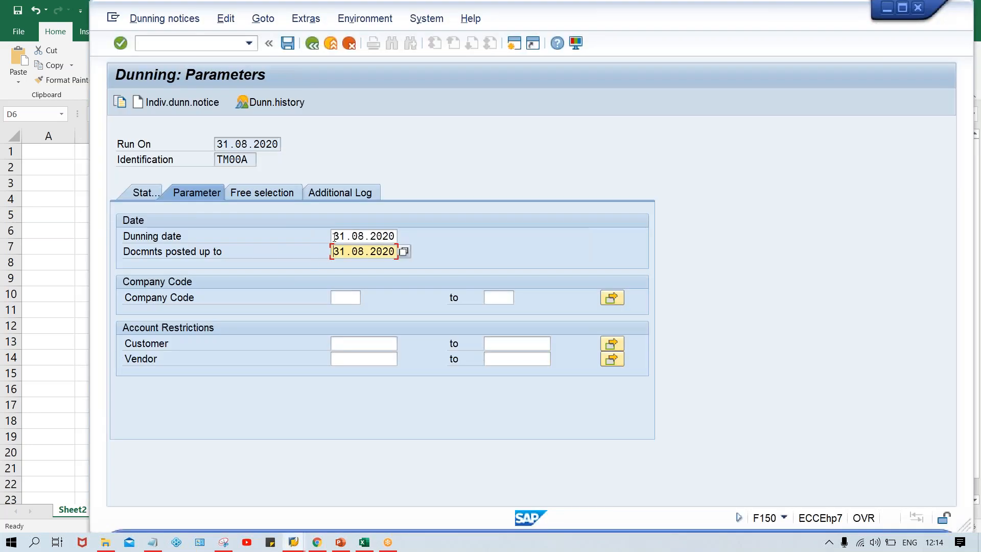
- Try 01.08.2020 as the date up to which posted documents are included
click(334, 236)
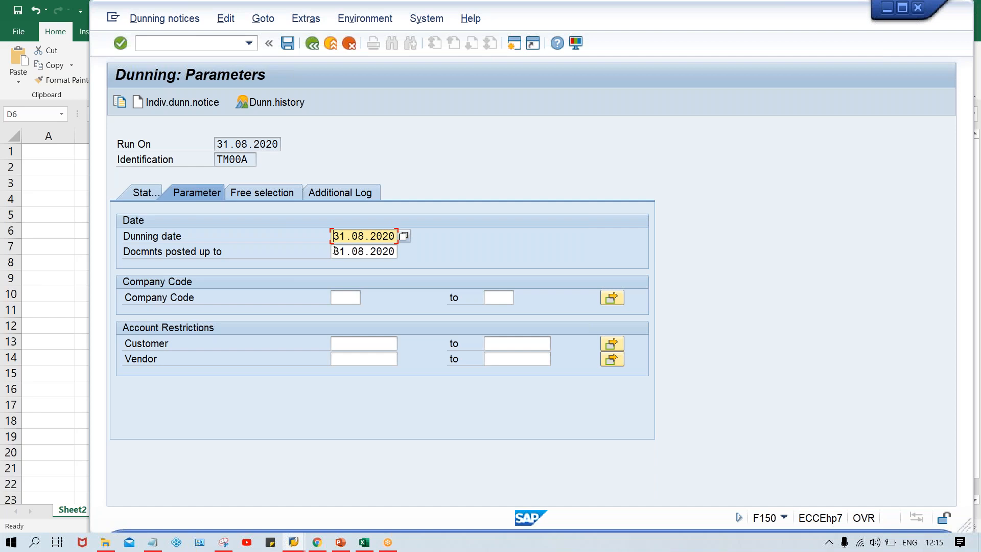
click(335, 250)
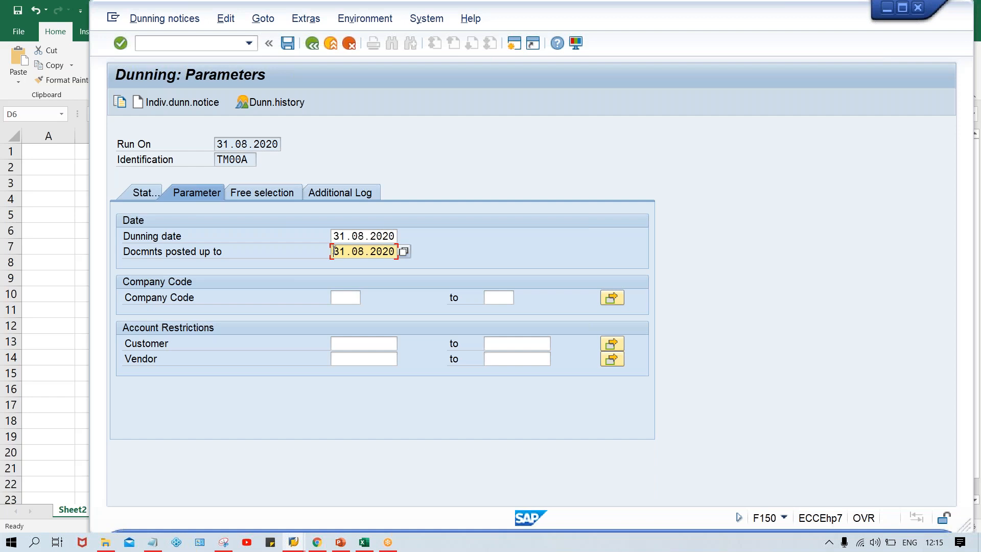
text(0)
drag(334, 251, 397, 251)
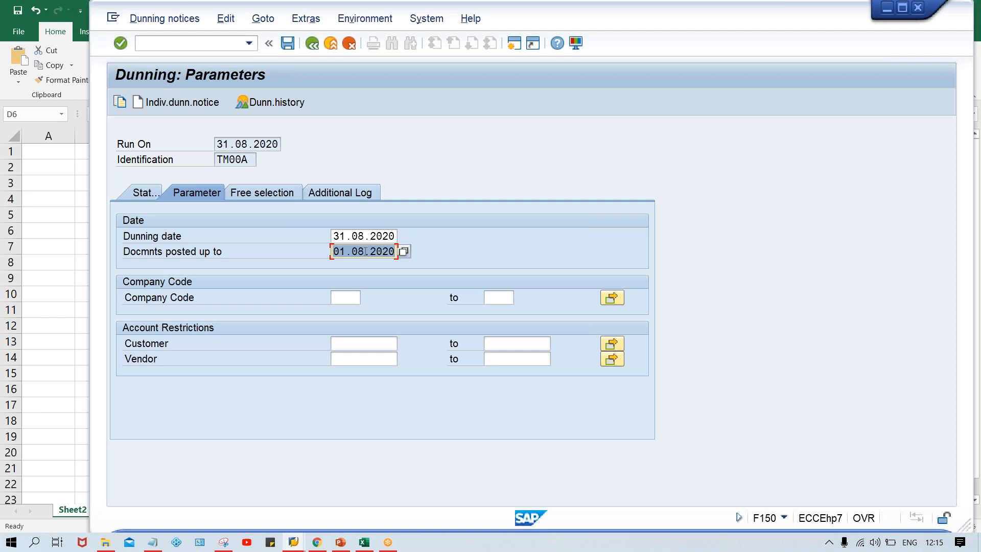
click(336, 251)
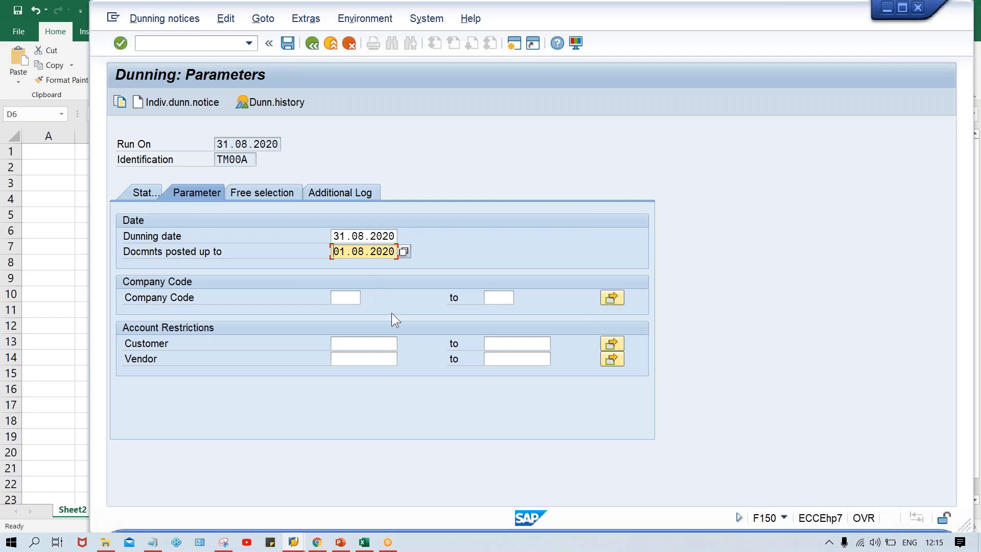
- Set the documents-posted-up-to date to 31.08.2020 and enter TM00 as the company code
text(31)
click(343, 295)
text(TM00)
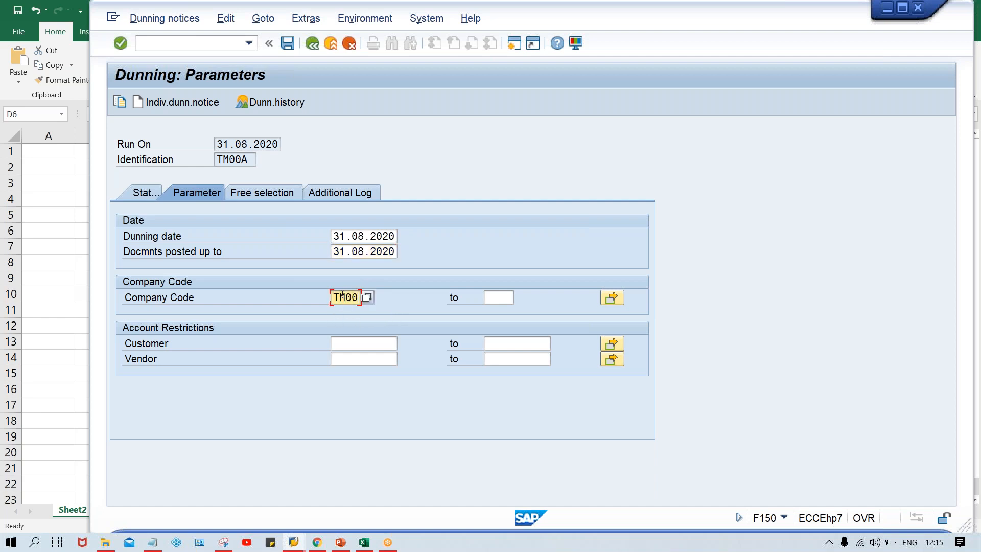
- Restrict the dunning run's customer accounts to the range 0 to ZZZZZZZZZZ
click(487, 296)
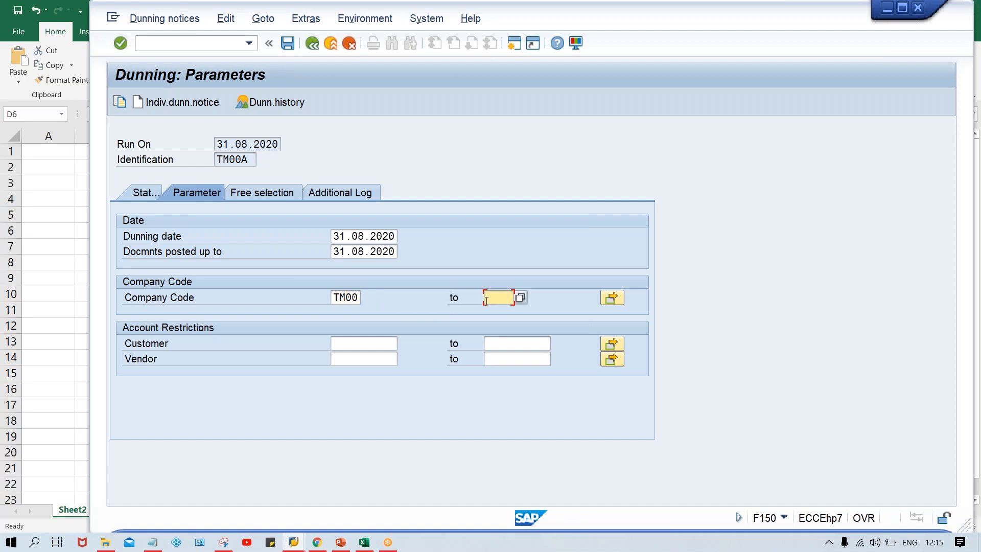
click(344, 339)
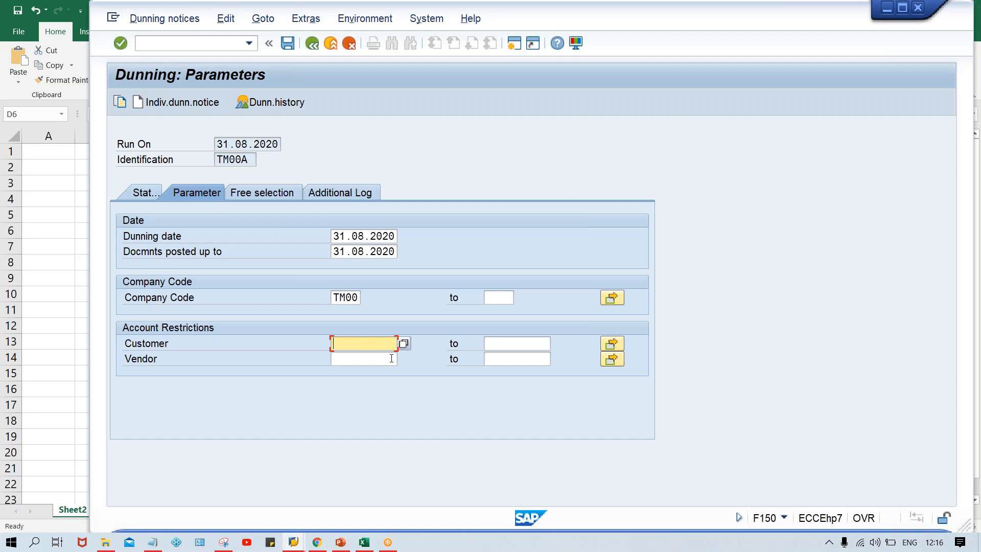
text(0)
key(Tab)
text(ZZZZZZZZZZ)
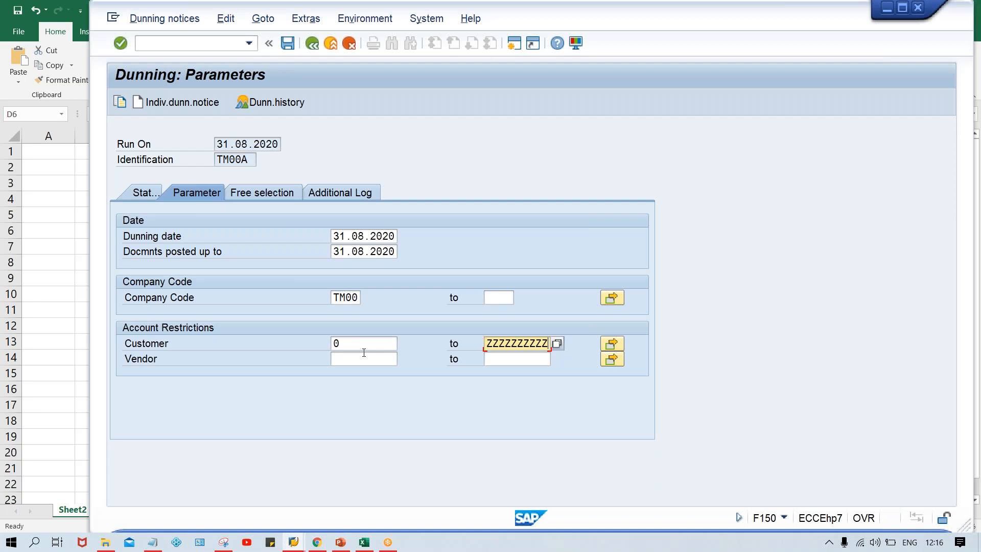
- Switch to Excel and enter a list of five sample customer numbers in cells E10 to E14 of Sheet2
key(alt+Tab)
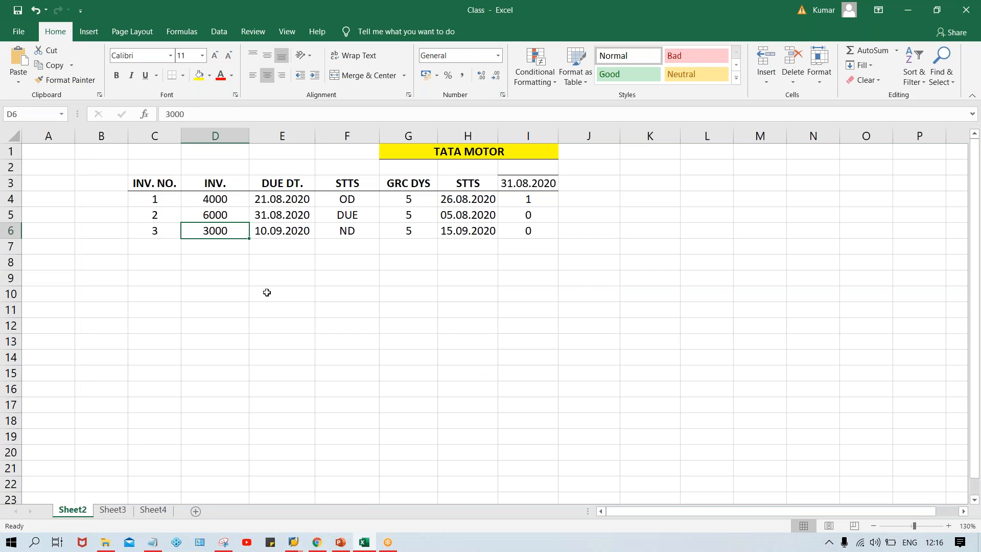
click(267, 293)
text(1000)
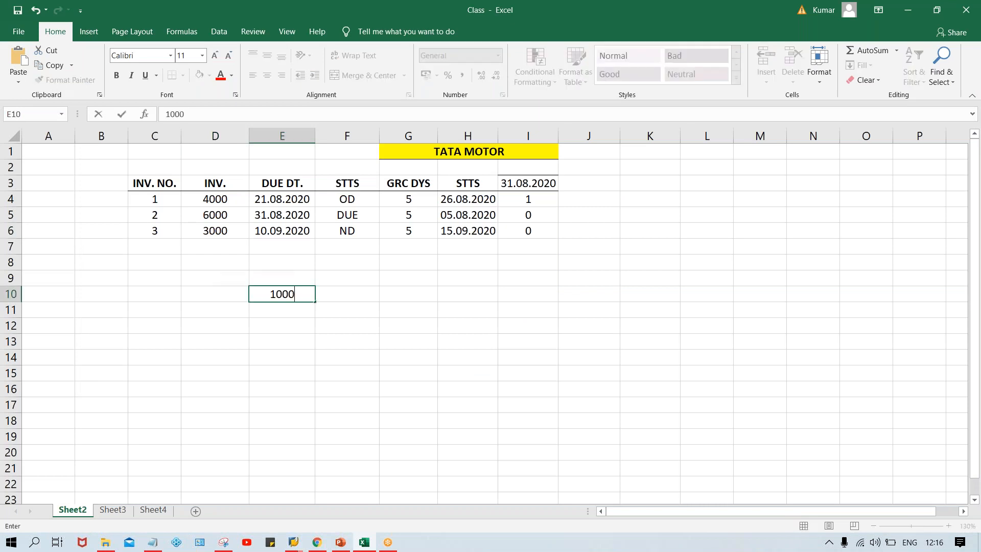
key(BackSpace)
text(232)
key(Return)
text(100356)
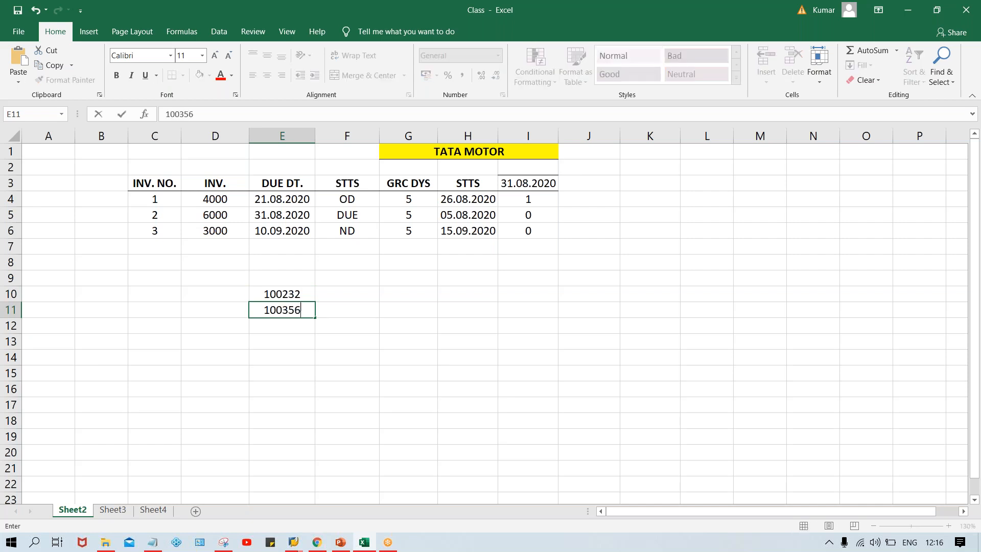
key(Return)
text(10005)
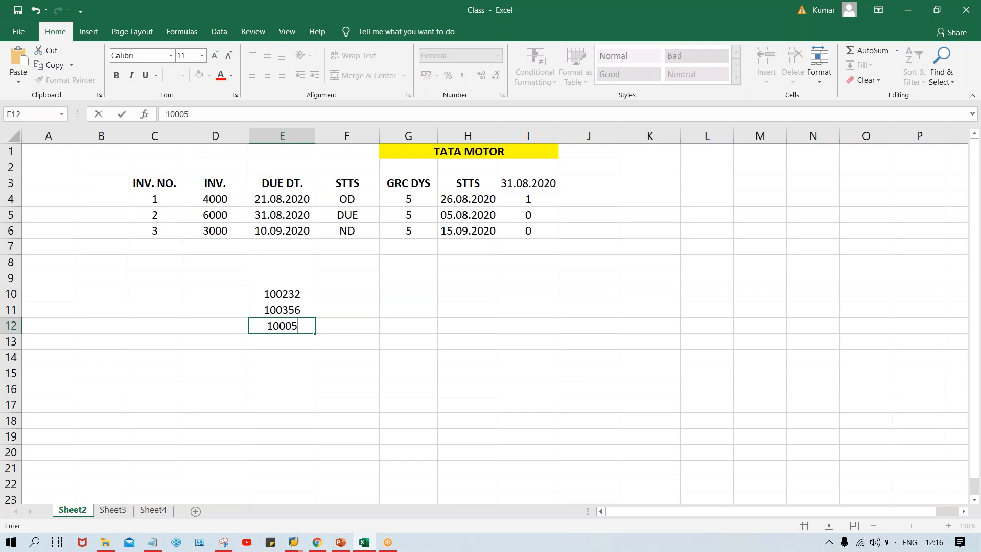
text(5)
key(Return)
text(145000)
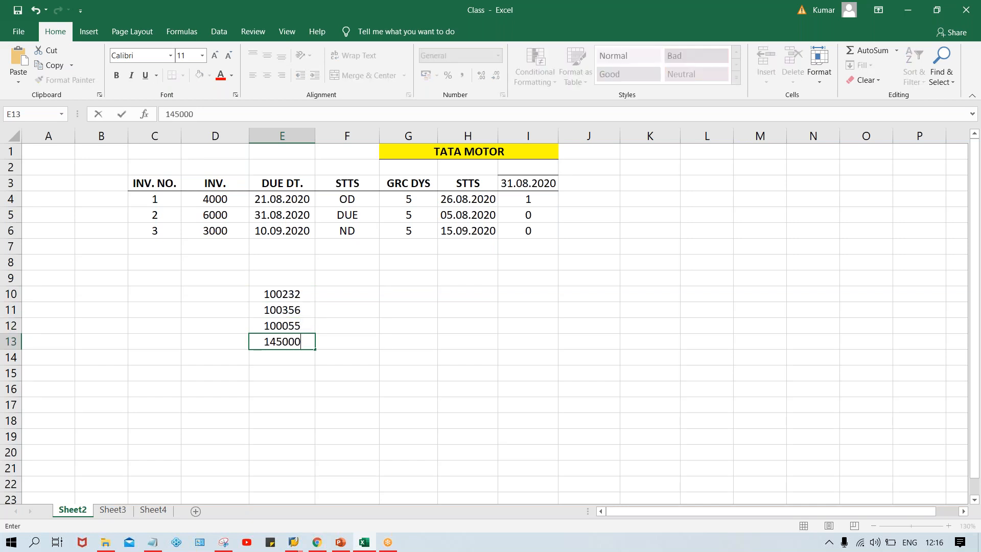
key(Return)
text(456000)
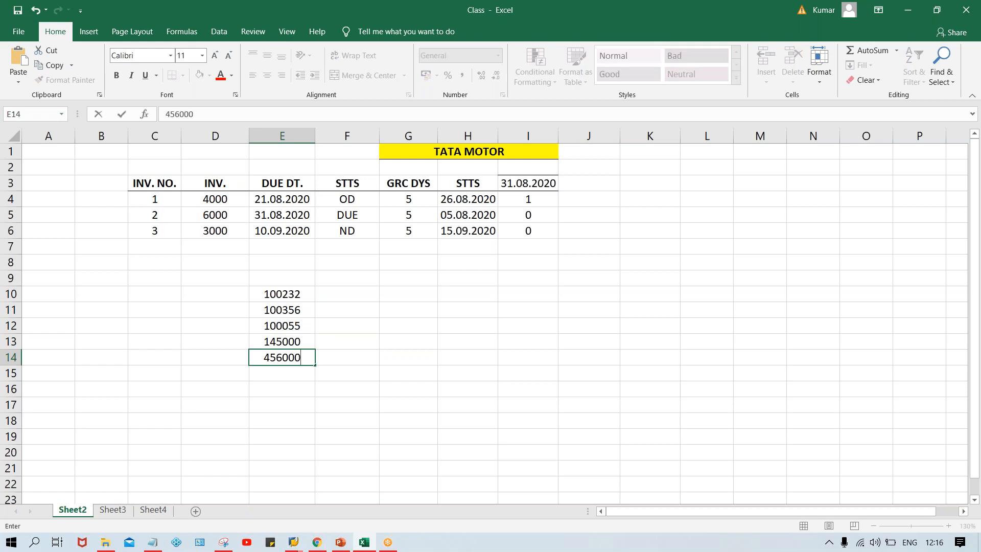
key(Return)
- Copy the customer numbers from E10:E14 and paste them as single values into SAP's multiple selection for Customer
drag(276, 291, 287, 351)
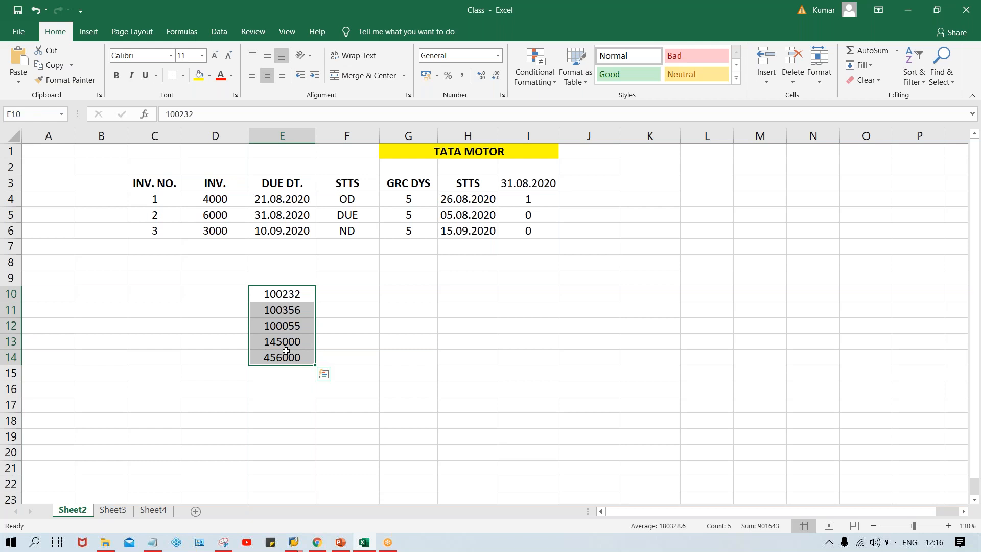
drag(282, 291, 278, 355)
key(ctrl+c)
key(alt+Tab)
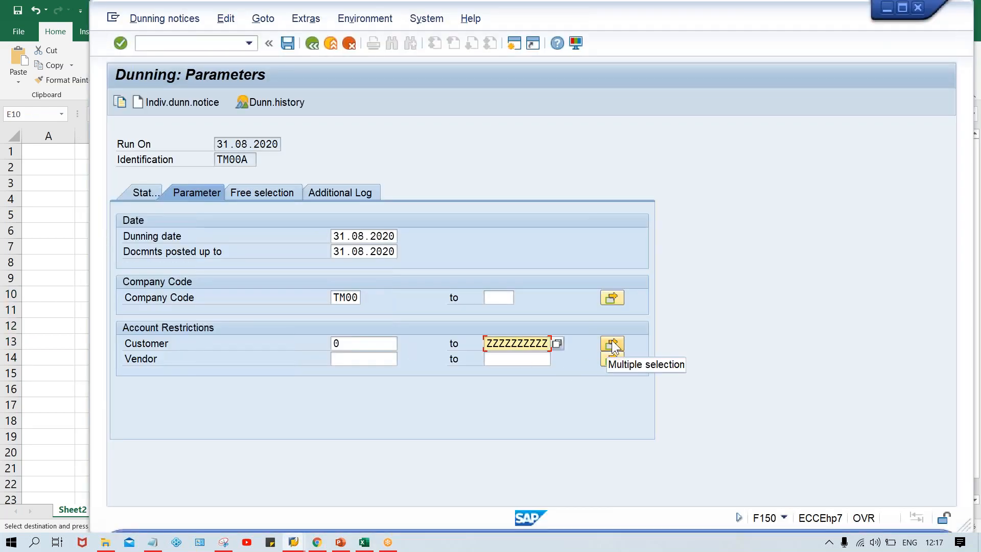
click(612, 344)
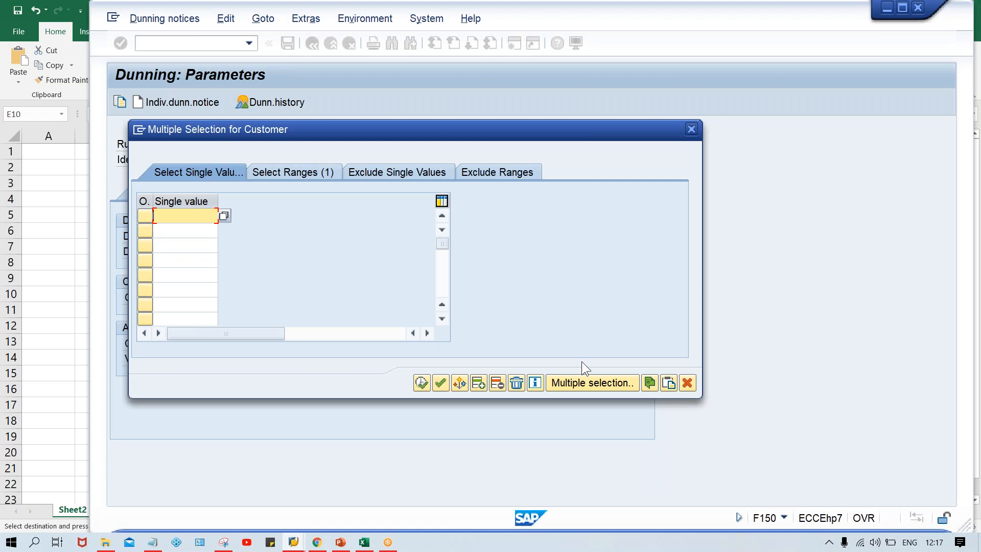
click(668, 385)
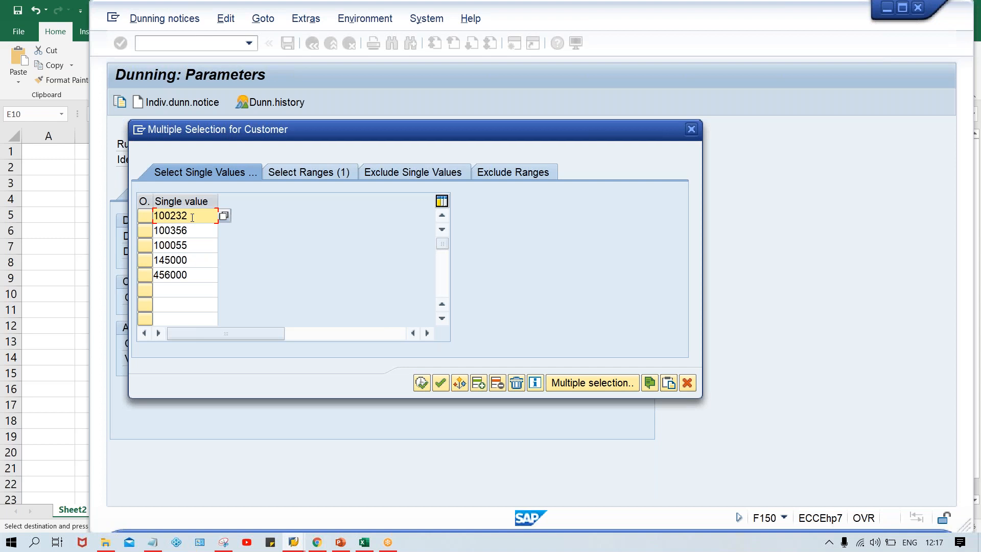
- Clear all customer selections, accept the change, and restrict the dunning run to one customer by entering the customer number
click(516, 383)
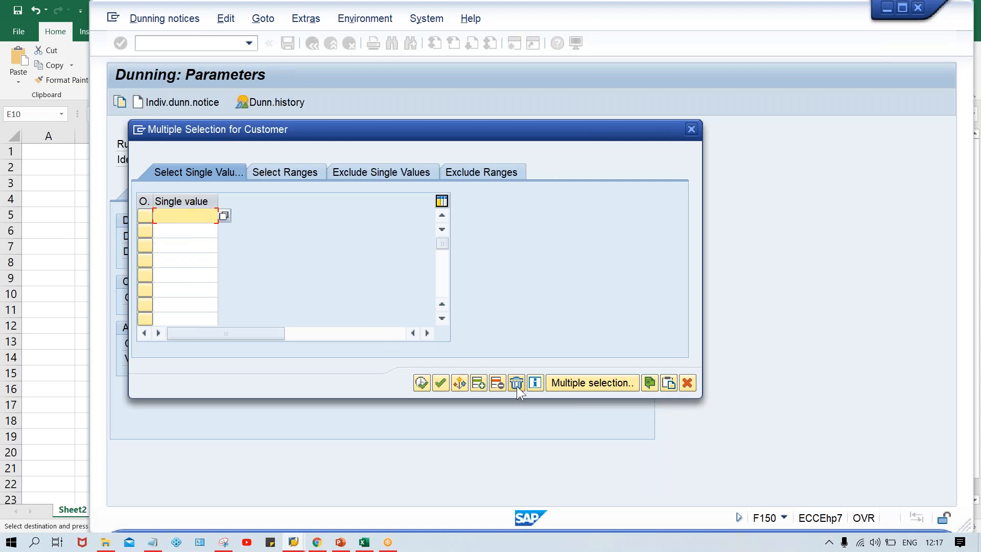
click(691, 129)
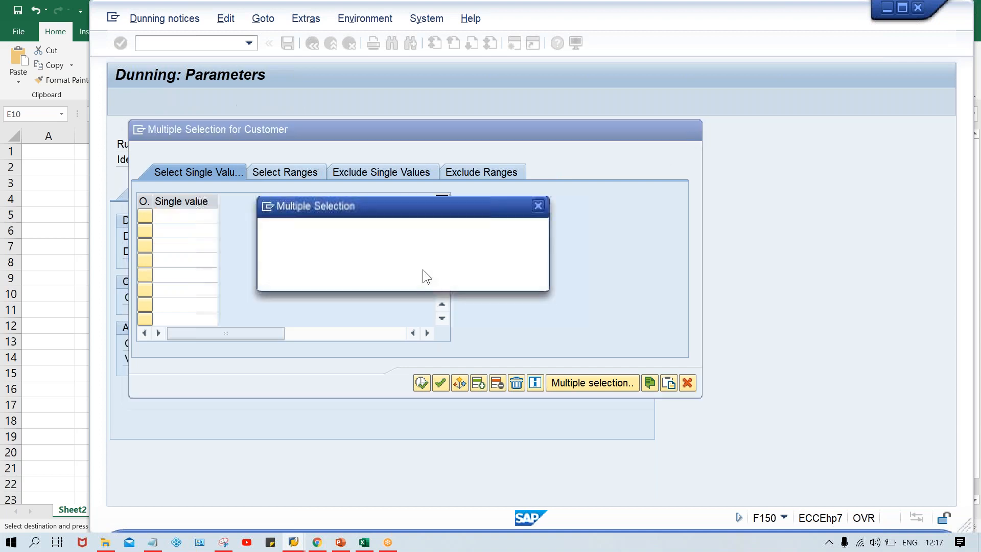
click(333, 276)
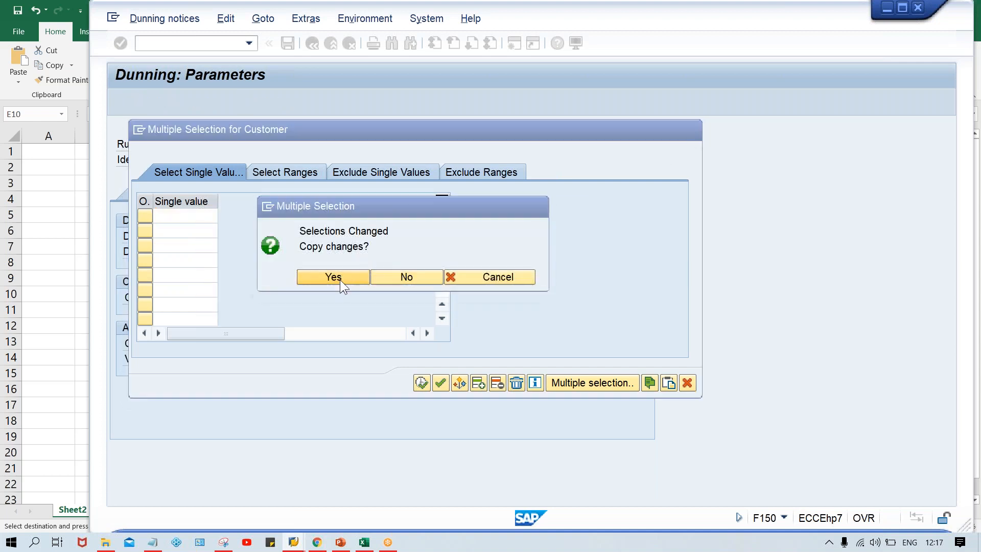
click(349, 343)
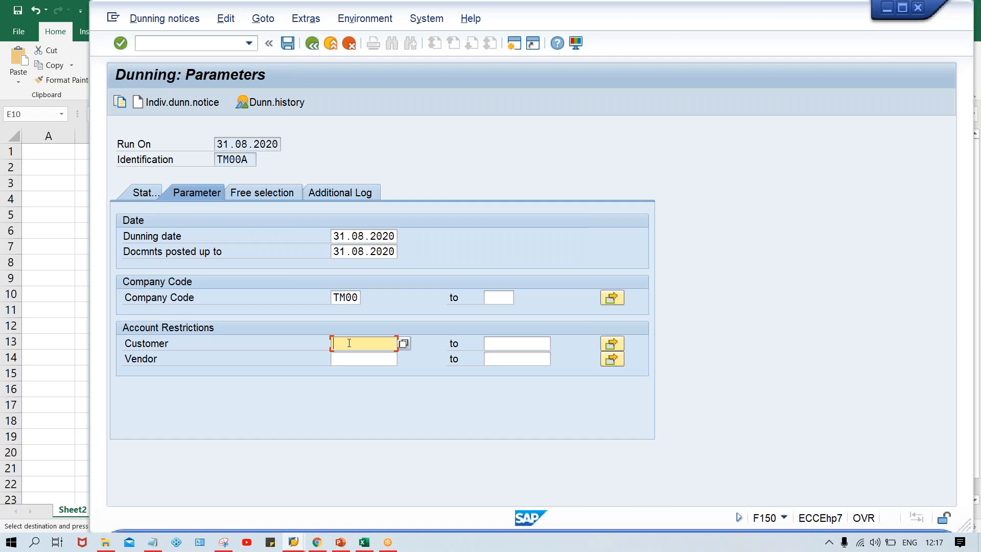
text(100232)
- Switch to Excel and delete the sample customer number list in E10:E15
mouse_move(364, 542)
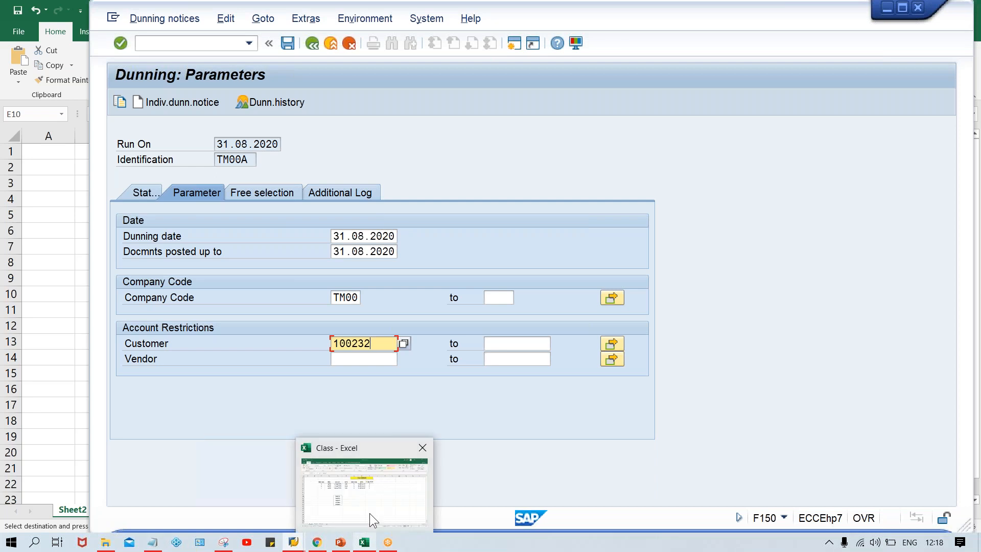
click(370, 513)
click(340, 261)
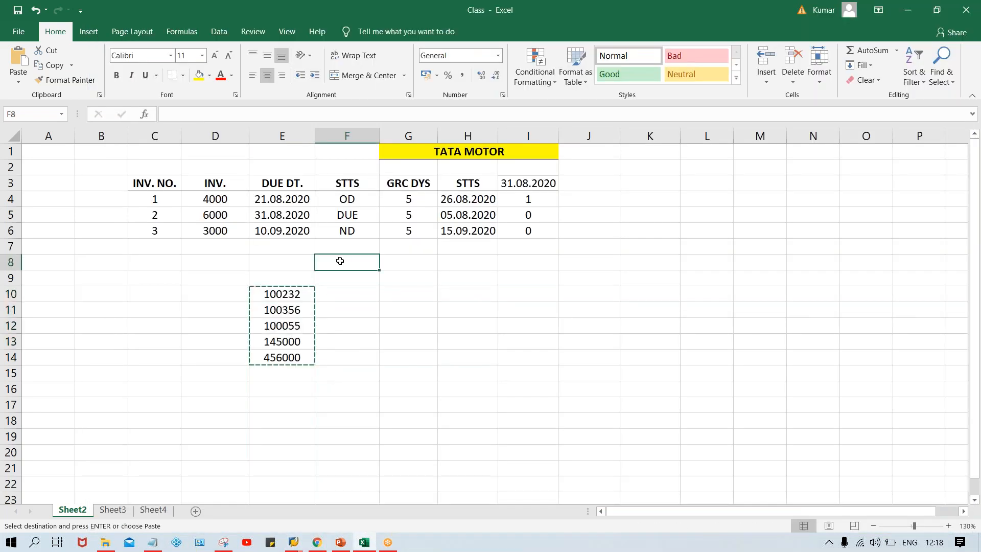
click(216, 200)
drag(219, 214, 215, 249)
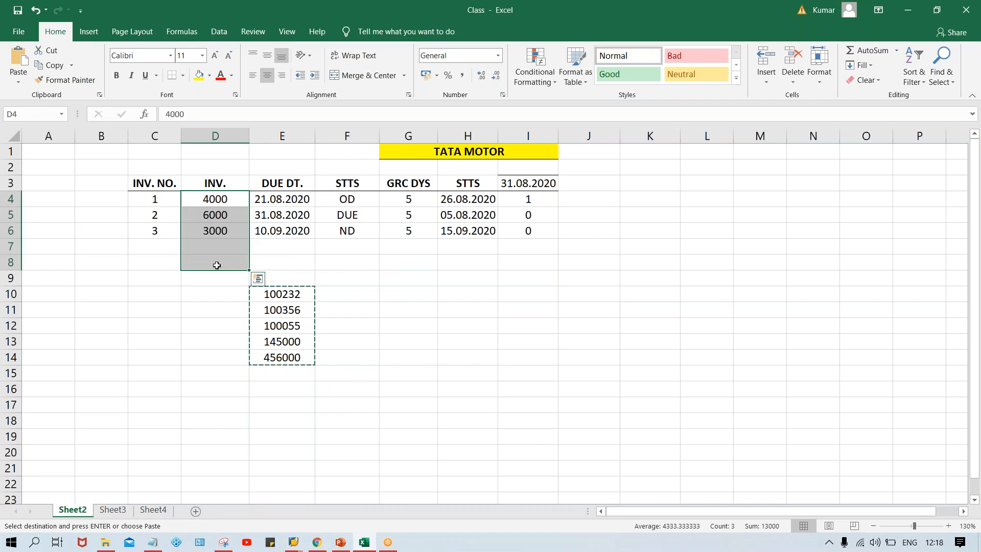
click(280, 295)
shift+click(281, 375)
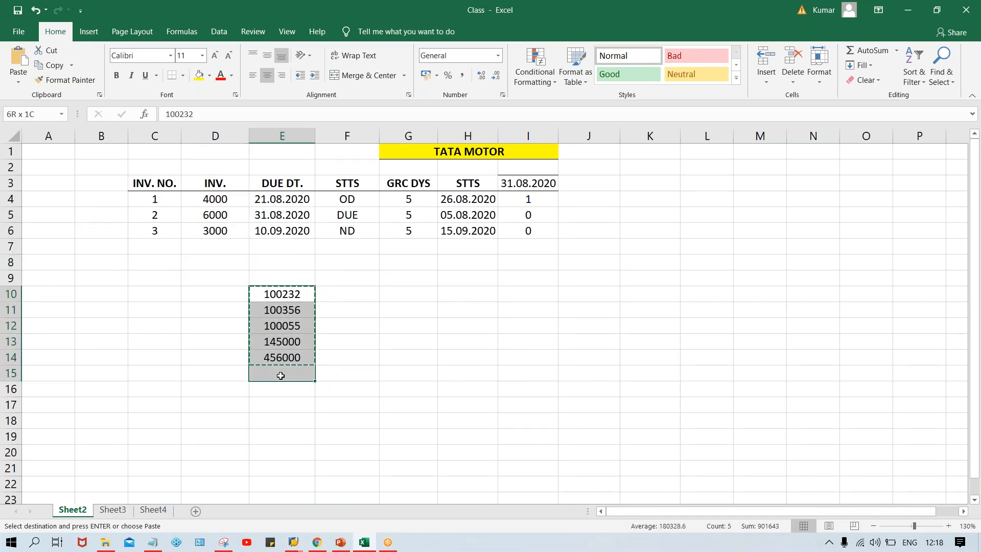
key(Delete)
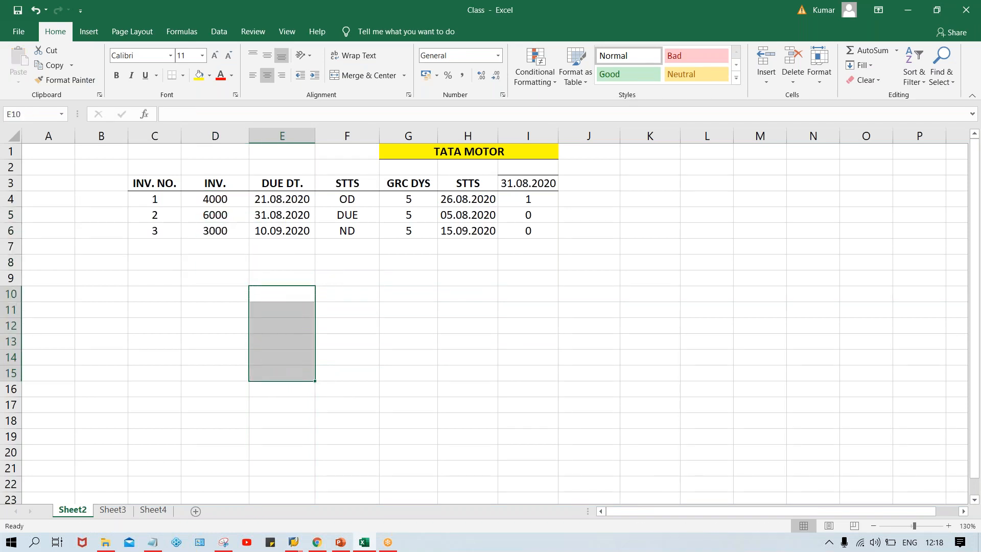
click(195, 246)
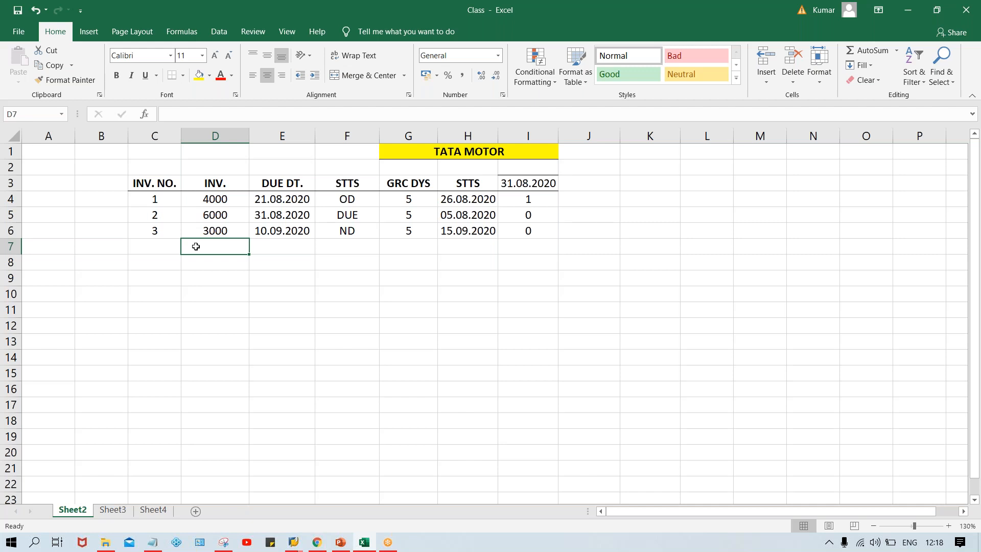
click(161, 247)
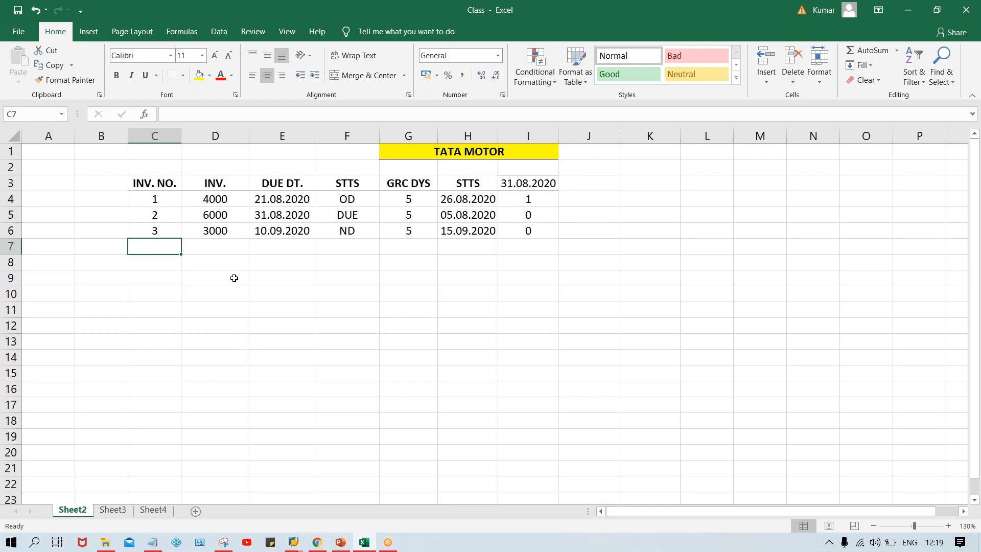
- Return to SAP, enter the same customer number for the dunning run's additional log, and save the run parameters
mouse_move(293, 543)
click(432, 503)
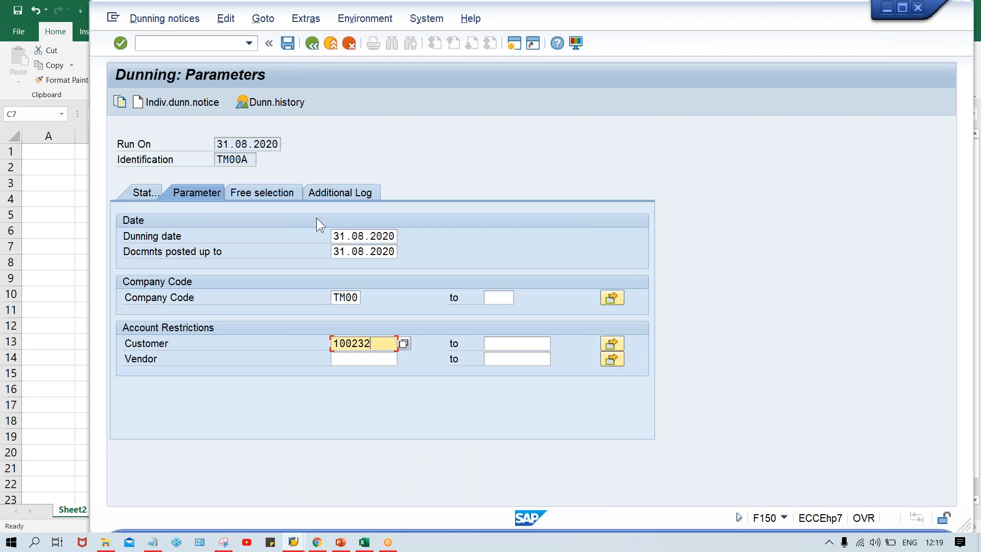
click(284, 194)
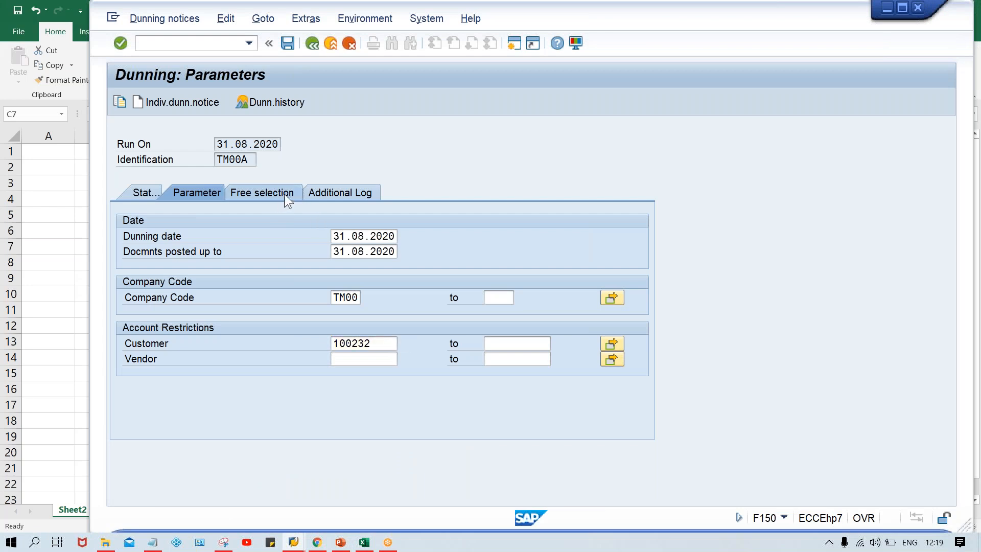
click(332, 193)
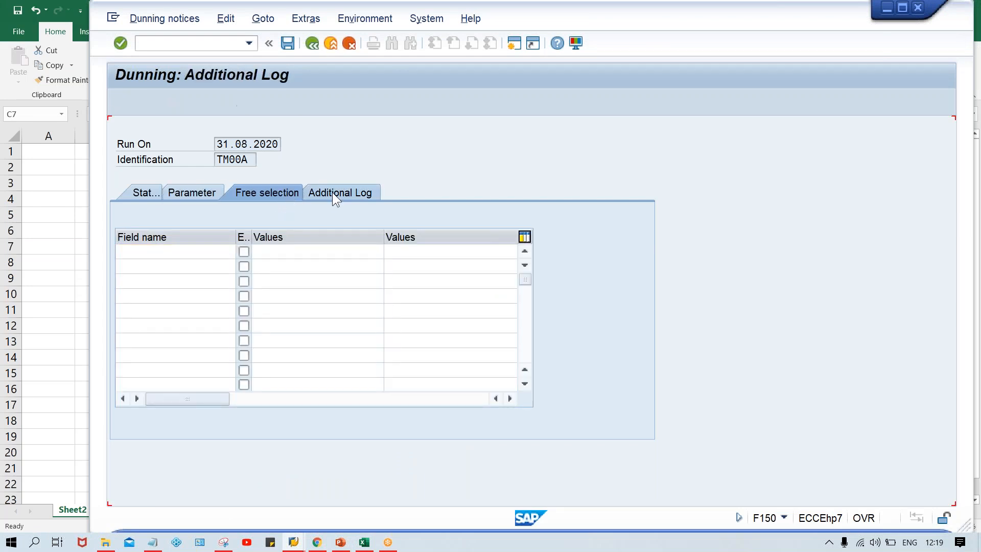
text(10032)
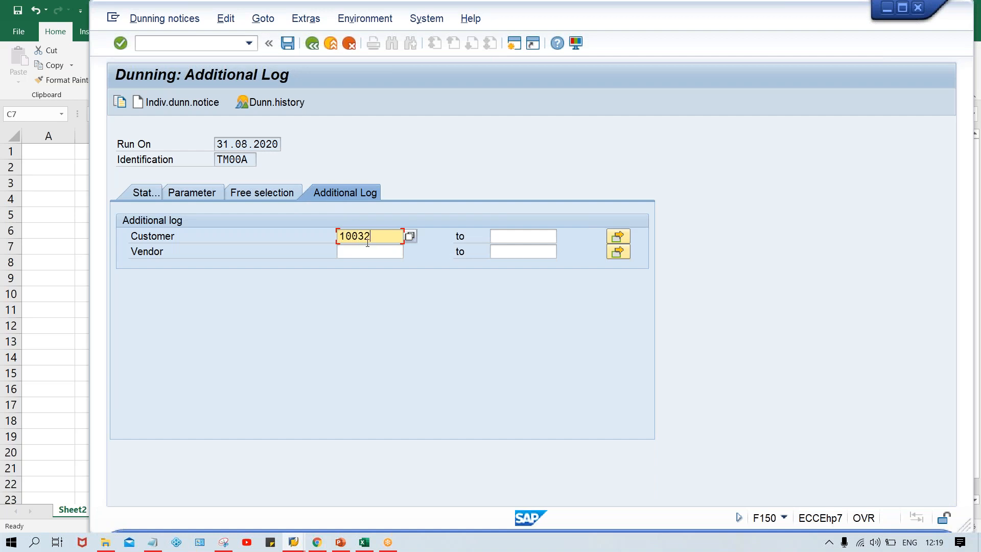
key(BackSpace)
key(BackSpace)
text(232)
key(ctrl+s)
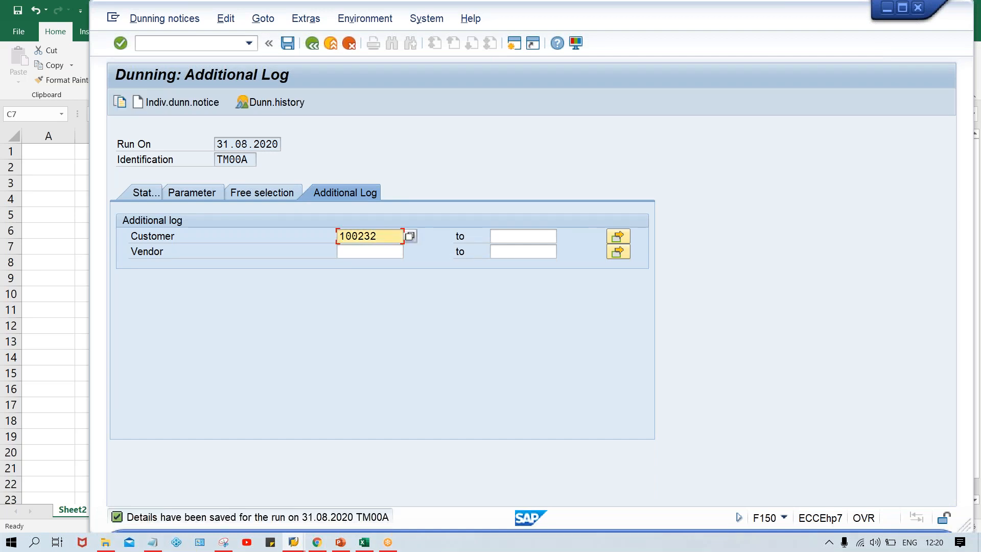
- Schedule the dunning selection for run TM00A to start immediately without dunning printout, and refresh its status
click(143, 191)
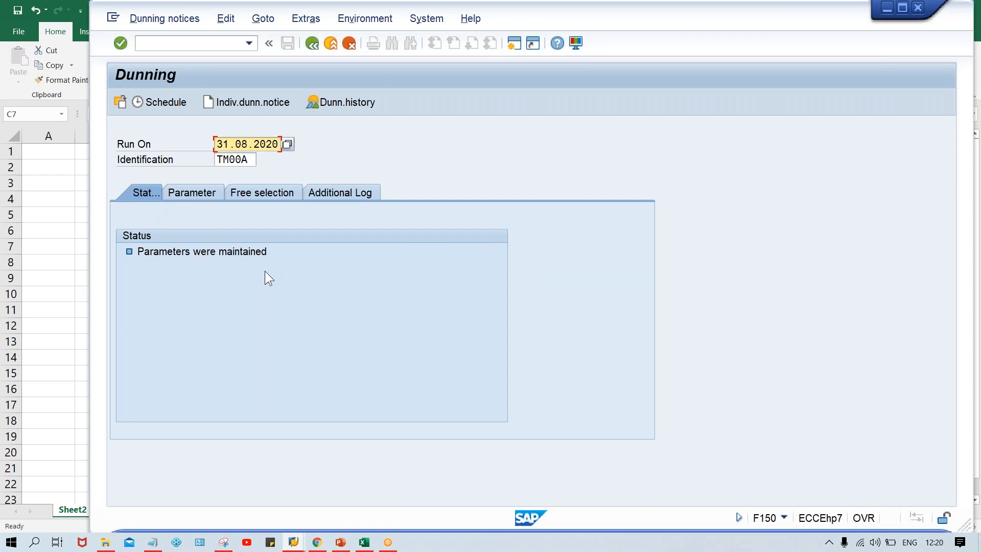
click(168, 103)
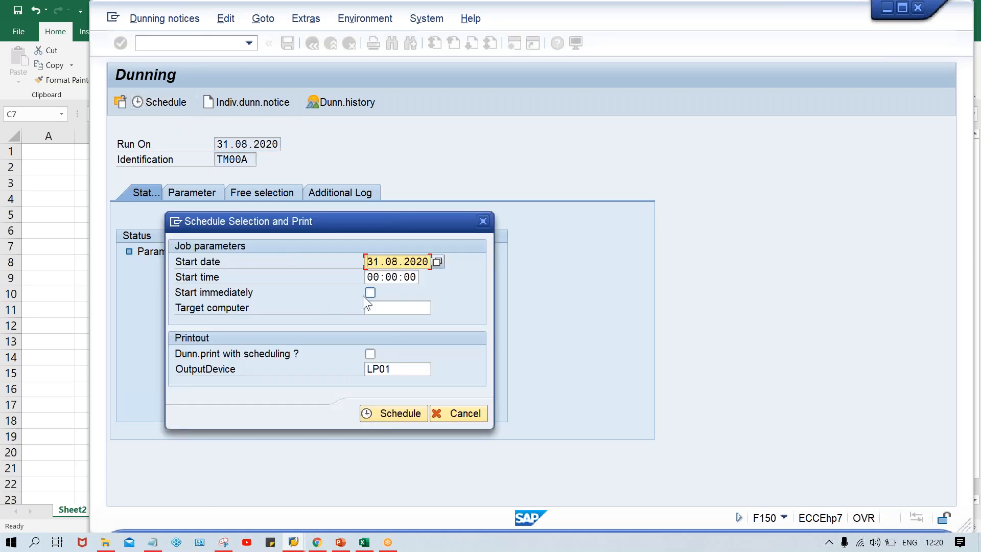
click(370, 294)
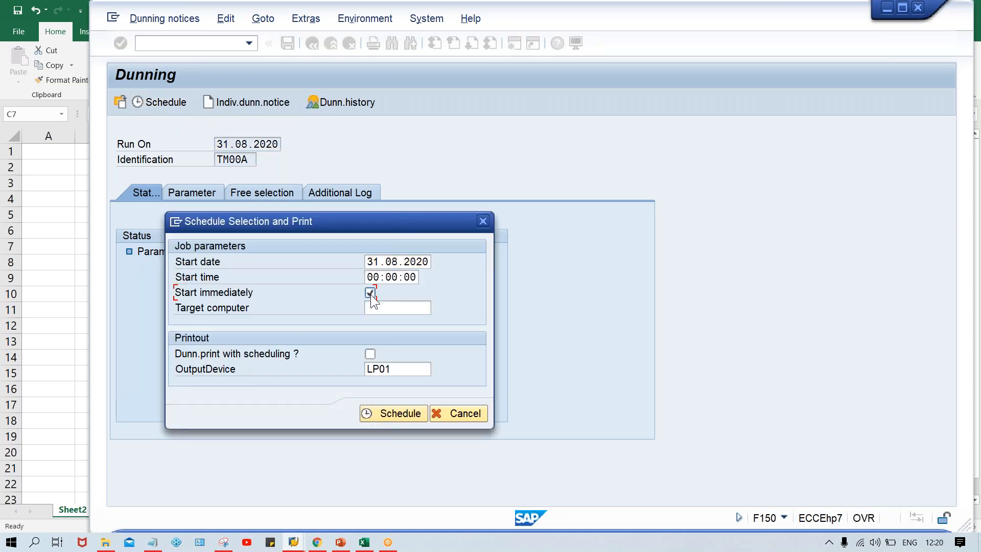
click(389, 415)
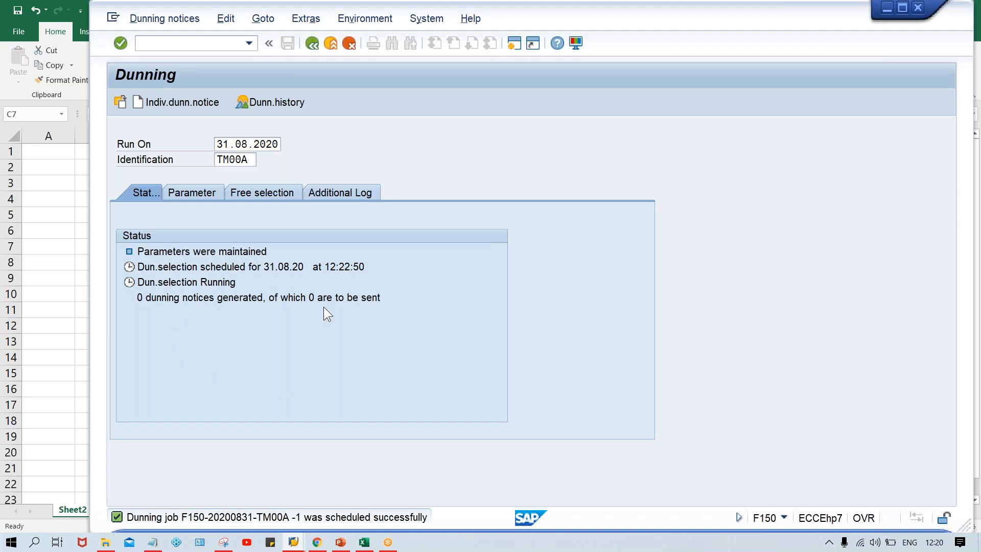
key(Return)
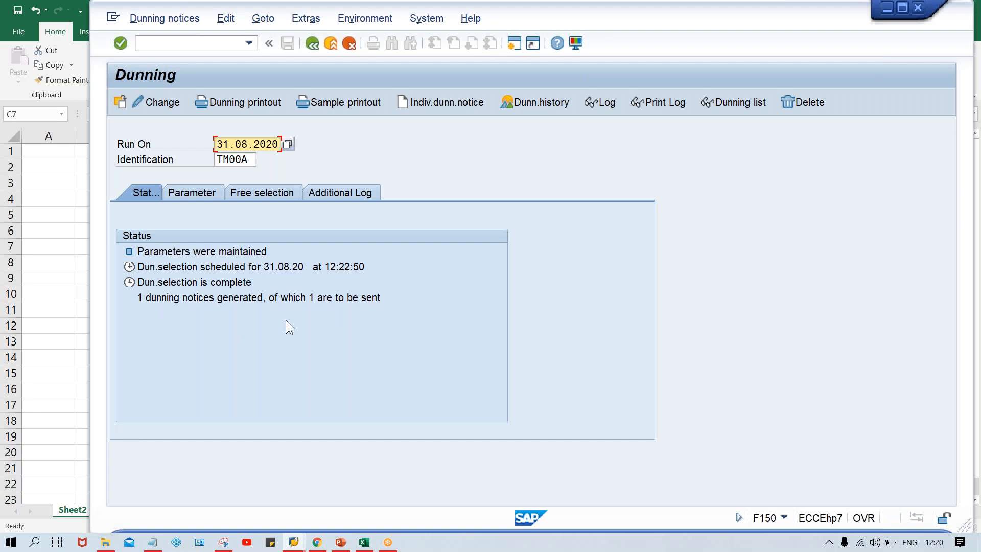
- Switch to Excel to check invoice 1 against its 31.08.2020 dunning entry, and return to the SAP dunning run
click(364, 542)
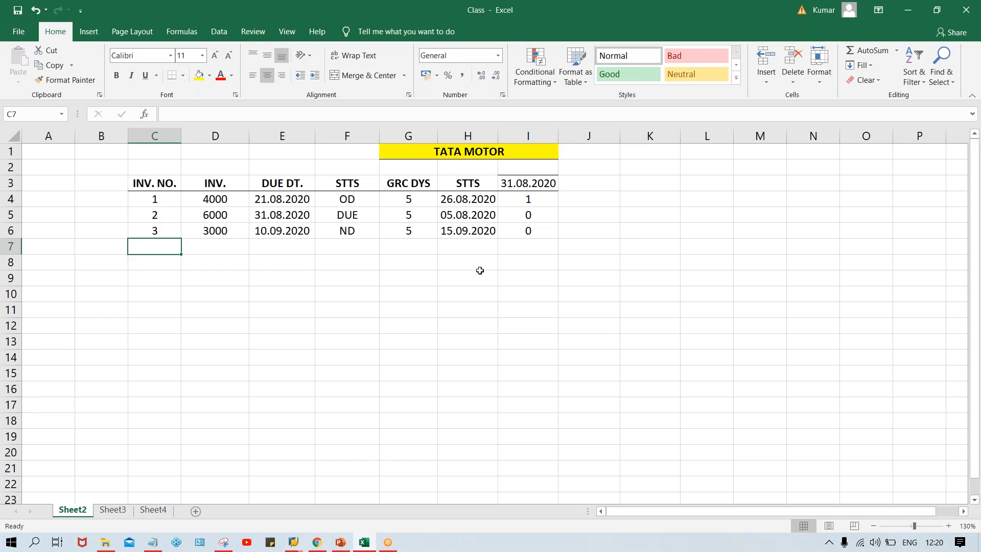
click(527, 203)
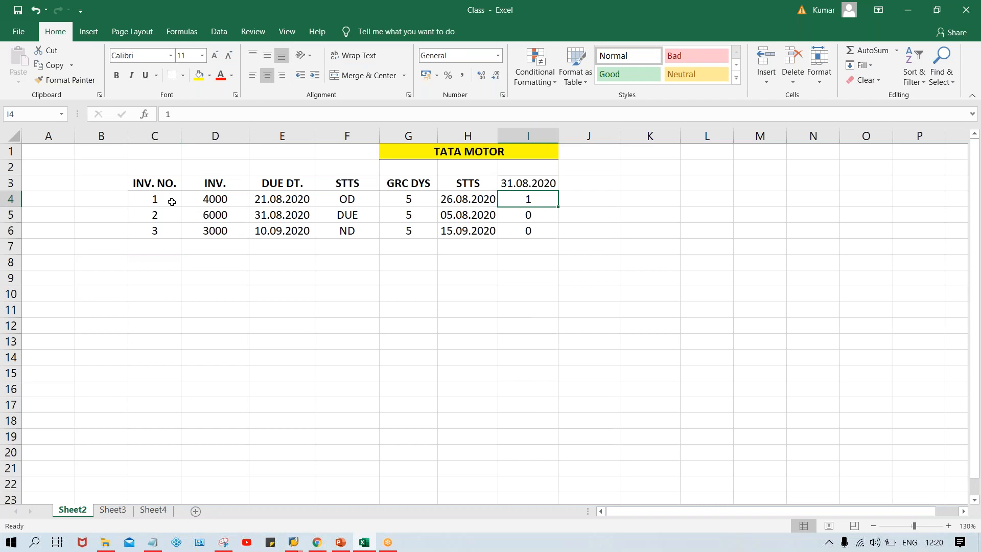
click(172, 203)
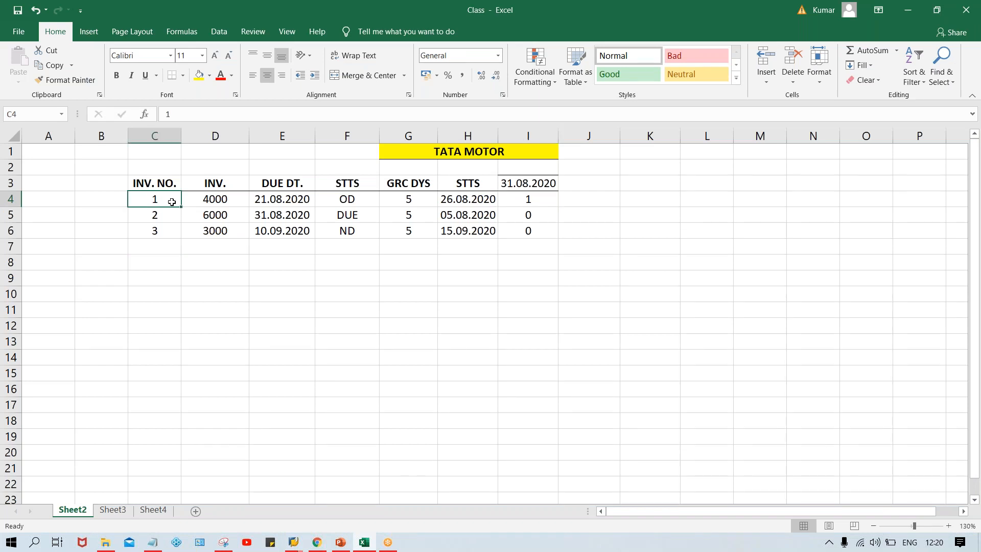
click(293, 538)
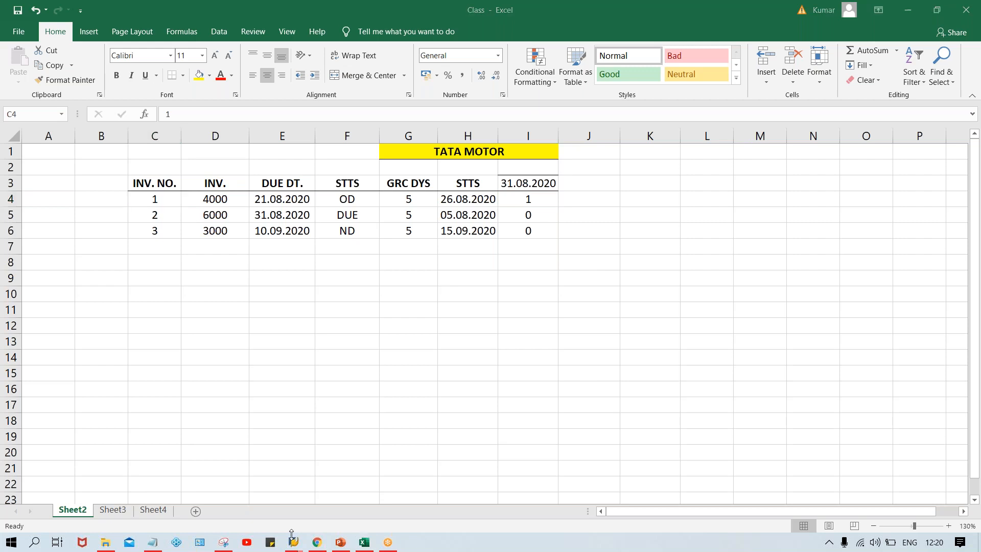
mouse_move(291, 543)
mouse_move(382, 516)
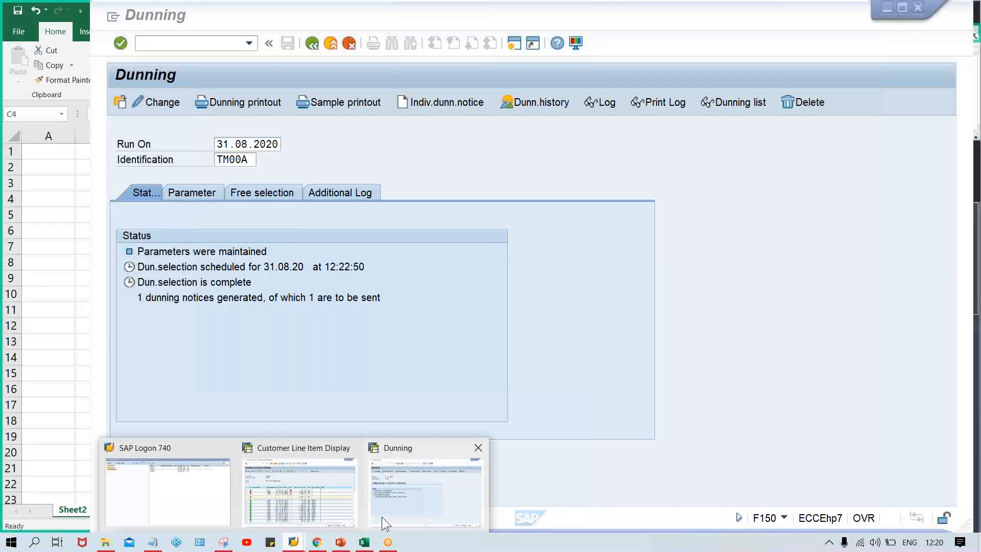
click(397, 505)
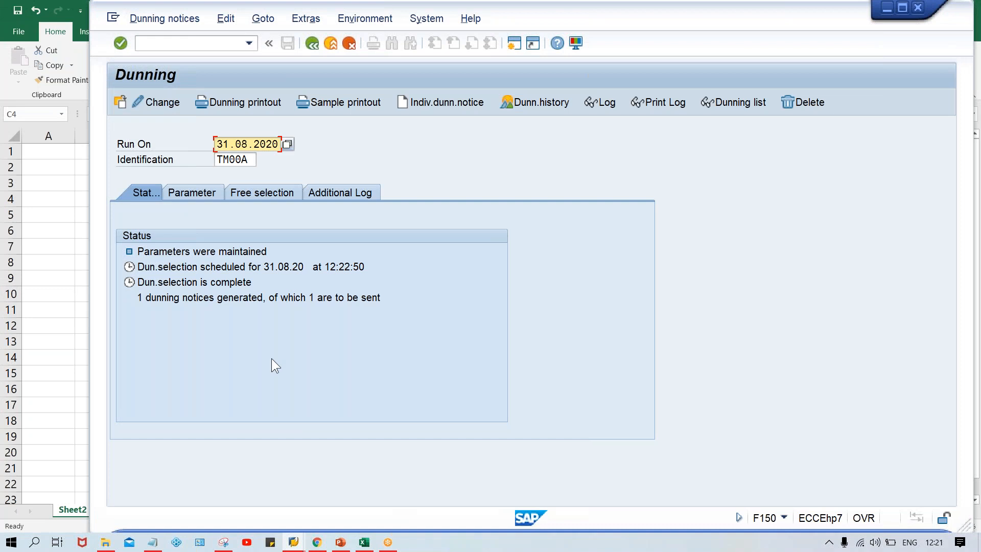
- Preview the sample dunning printout for run TM00A on output device LP01, read the notice down to its account balance, and leave the preview
click(349, 102)
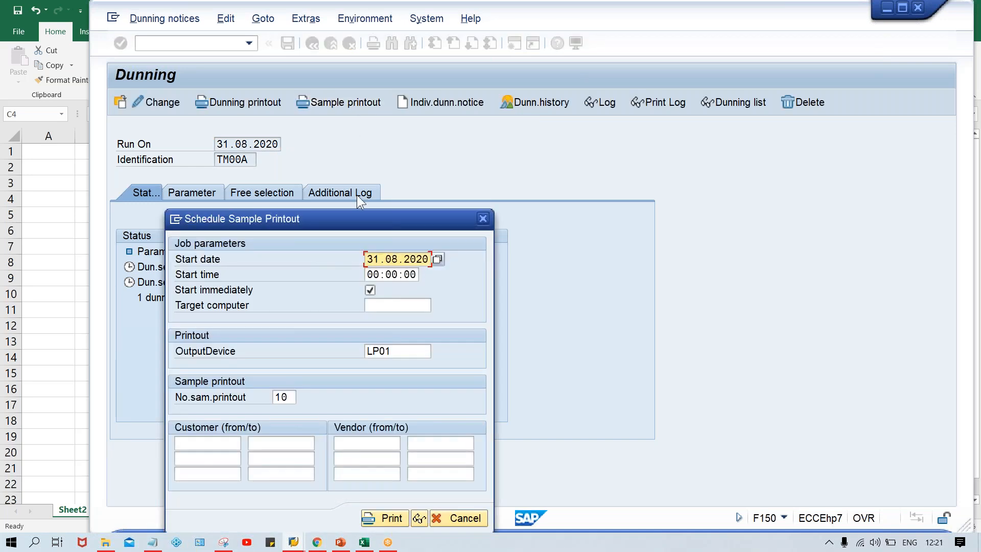
click(418, 517)
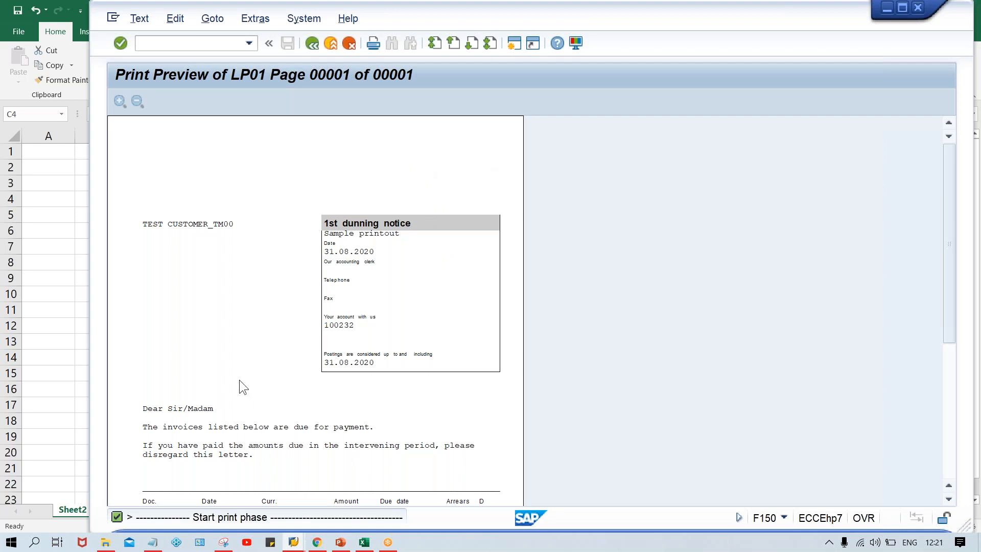
scroll(239, 379, down, 2)
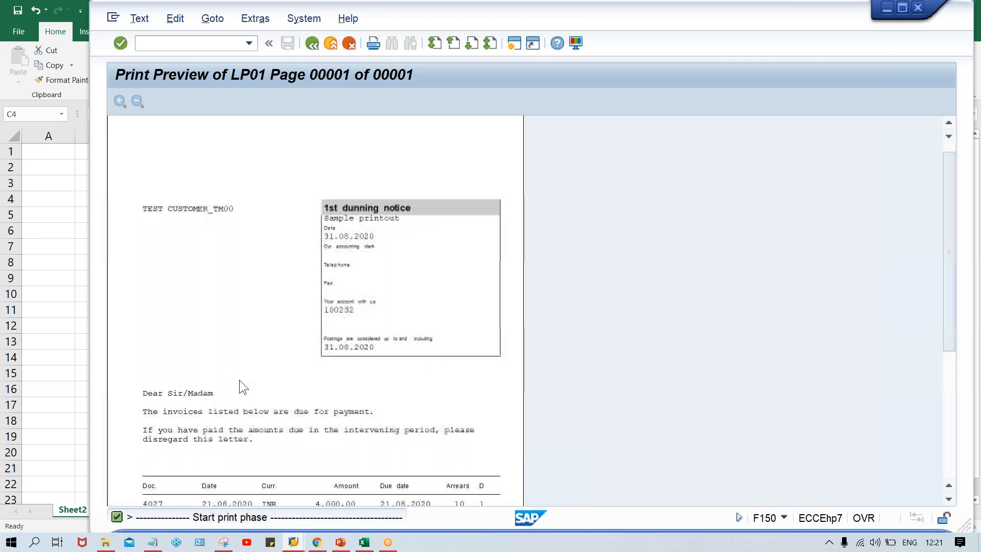
scroll(239, 380, down, 3)
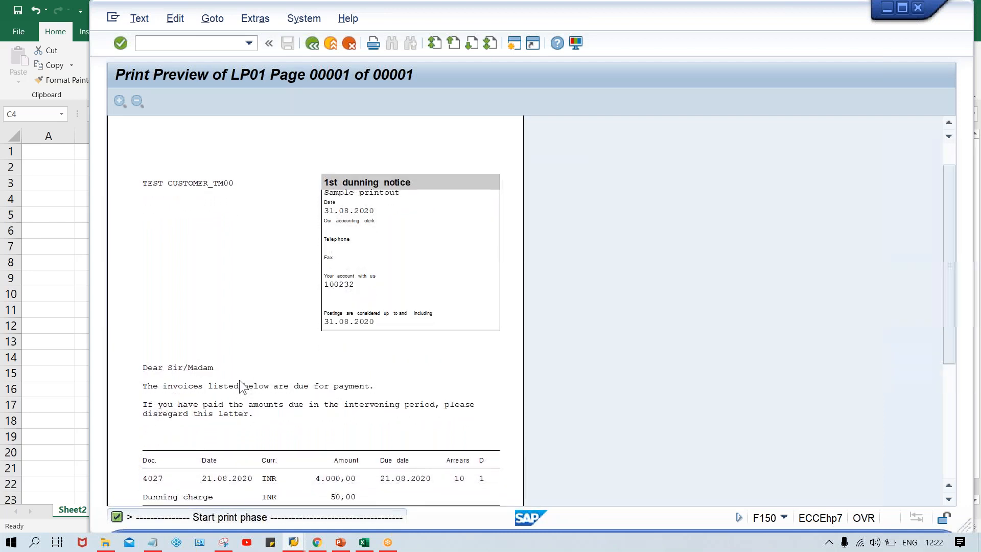
scroll(239, 379, down, 2)
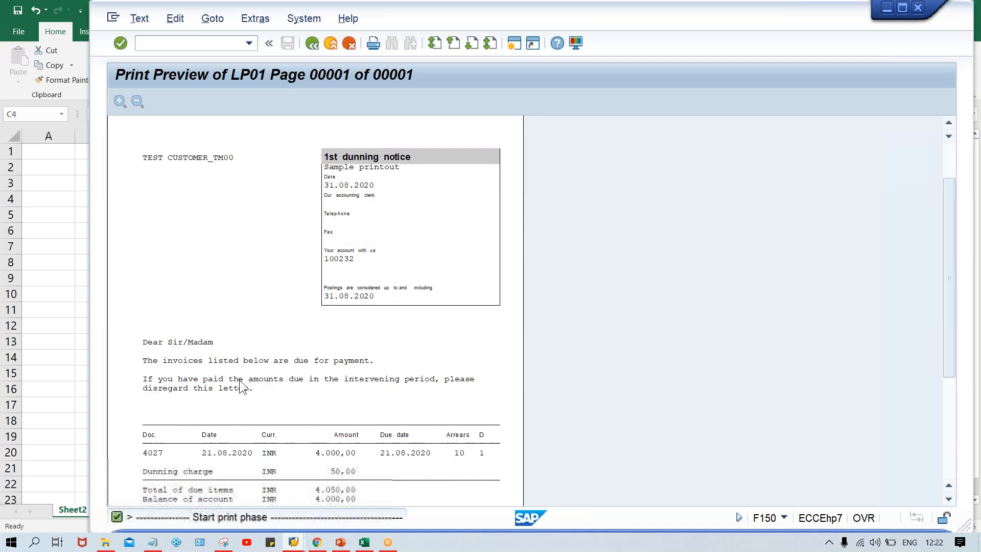
scroll(239, 379, down, 2)
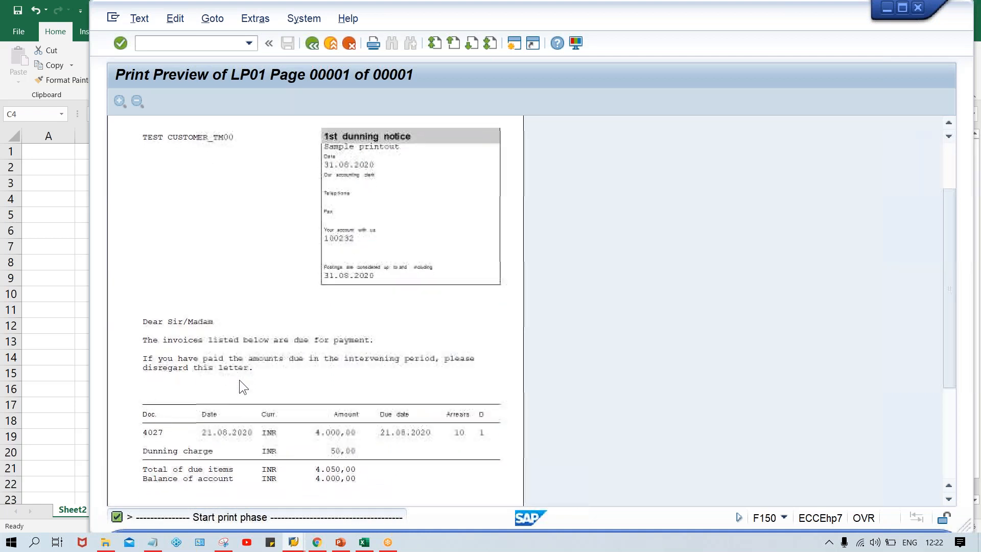
scroll(239, 379, down, 2)
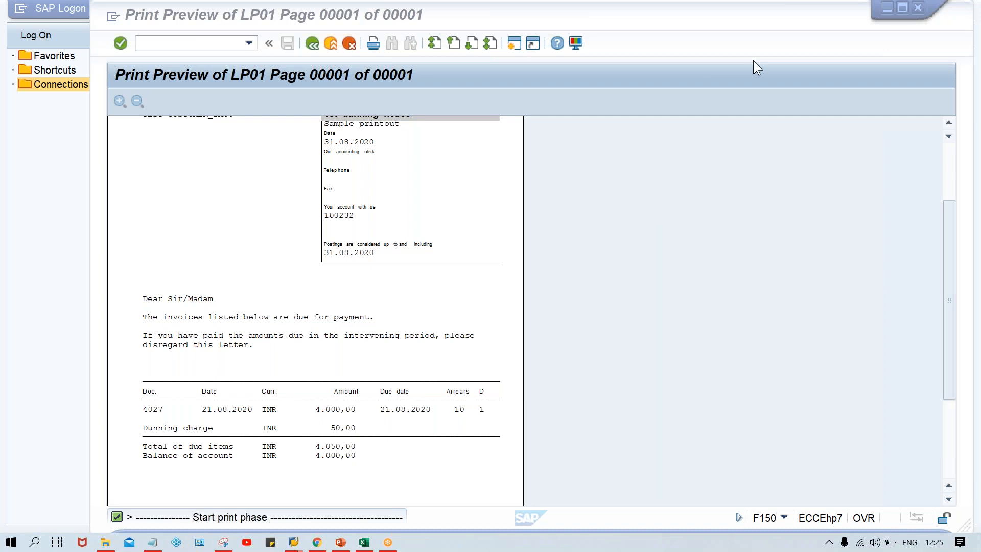
click(615, 154)
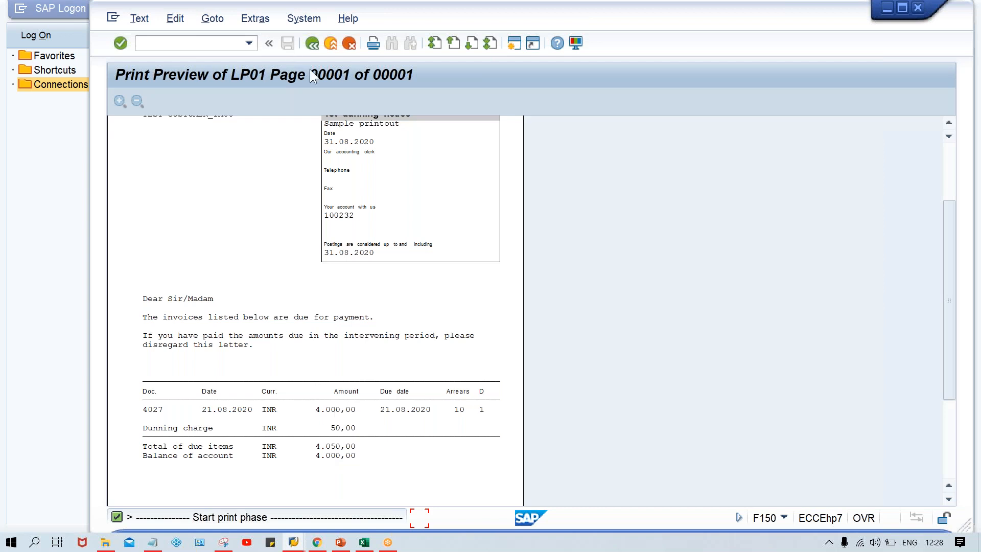
click(314, 45)
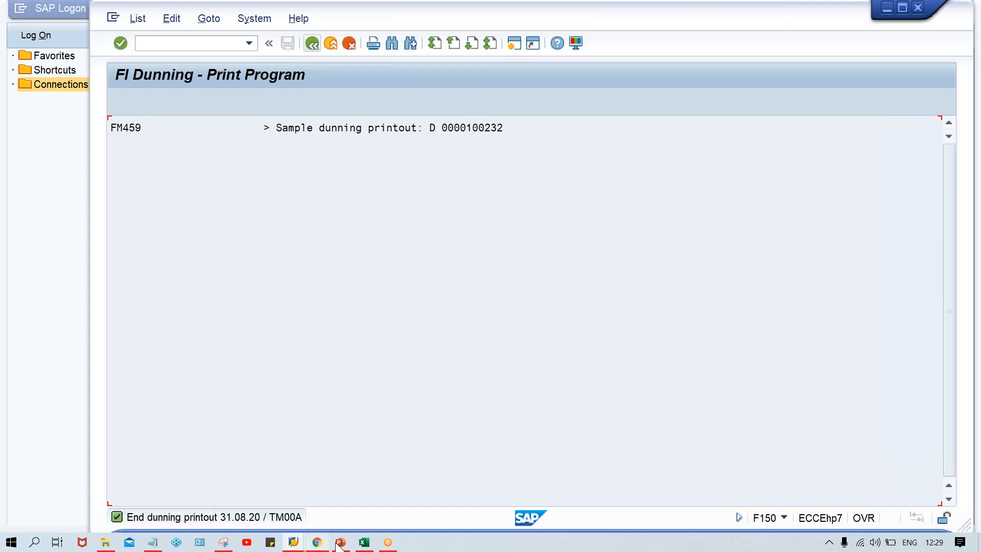
- Switch to Excel, enter the second dunning run date 08.09.2020 in J3, and give the cell a bottom border
click(365, 542)
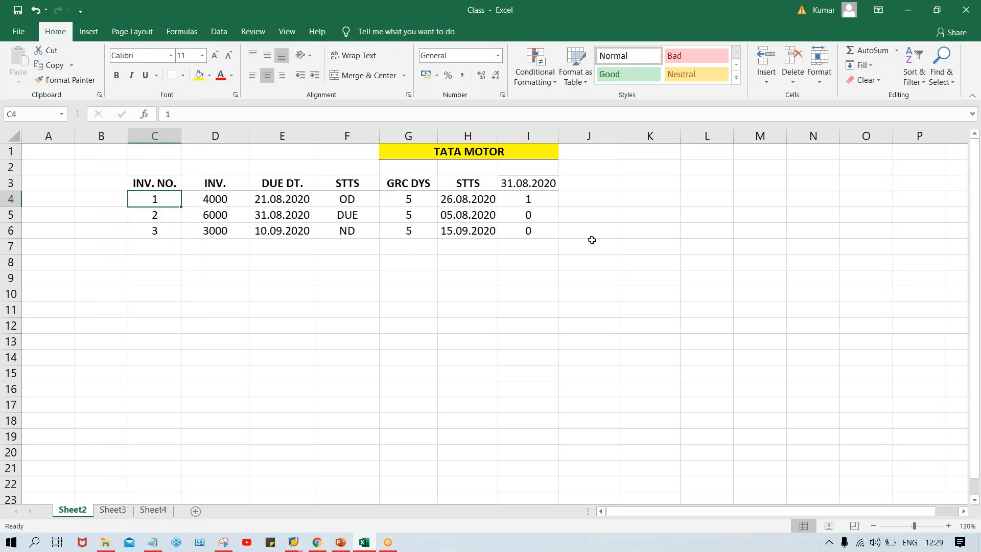
click(528, 184)
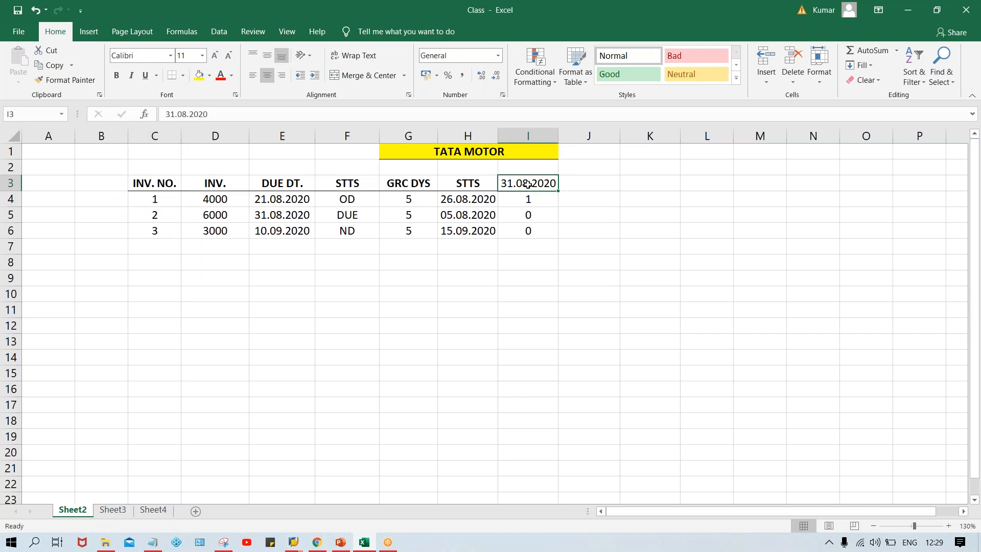
click(589, 184)
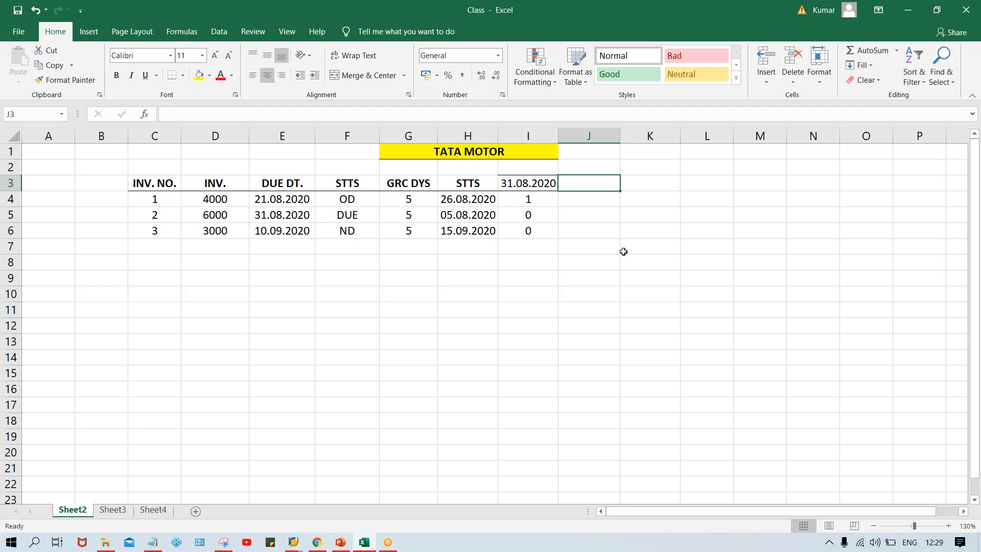
text(08)
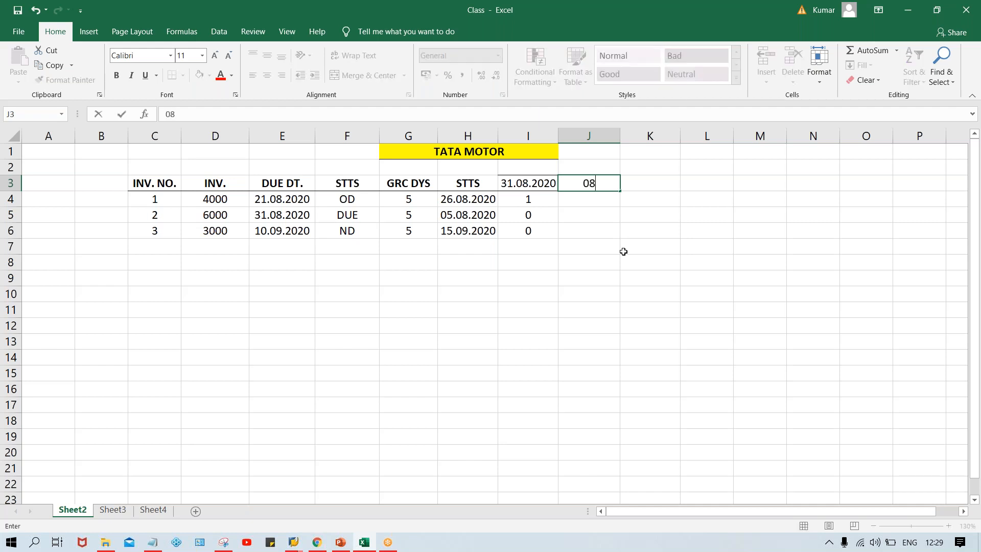
text(.09.2020)
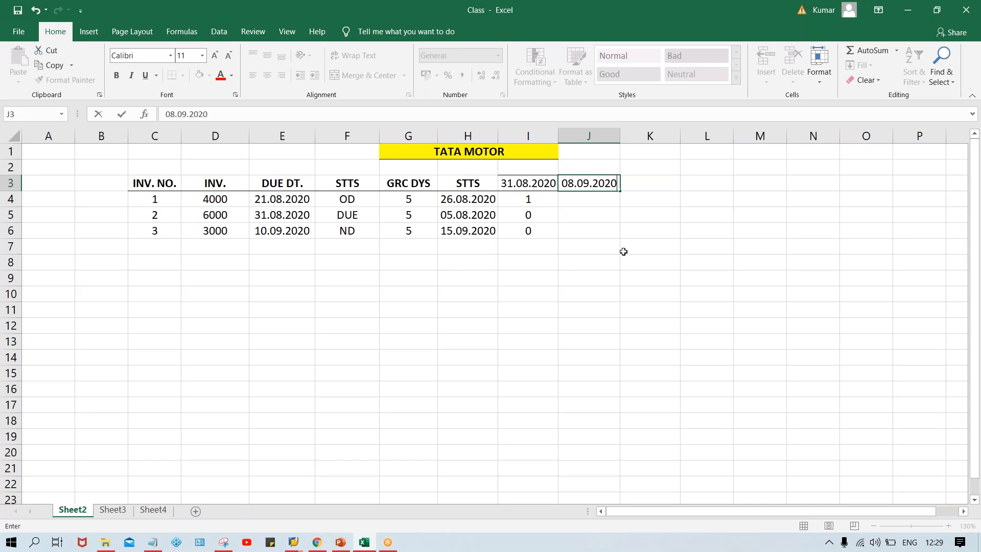
key(Return)
click(585, 183)
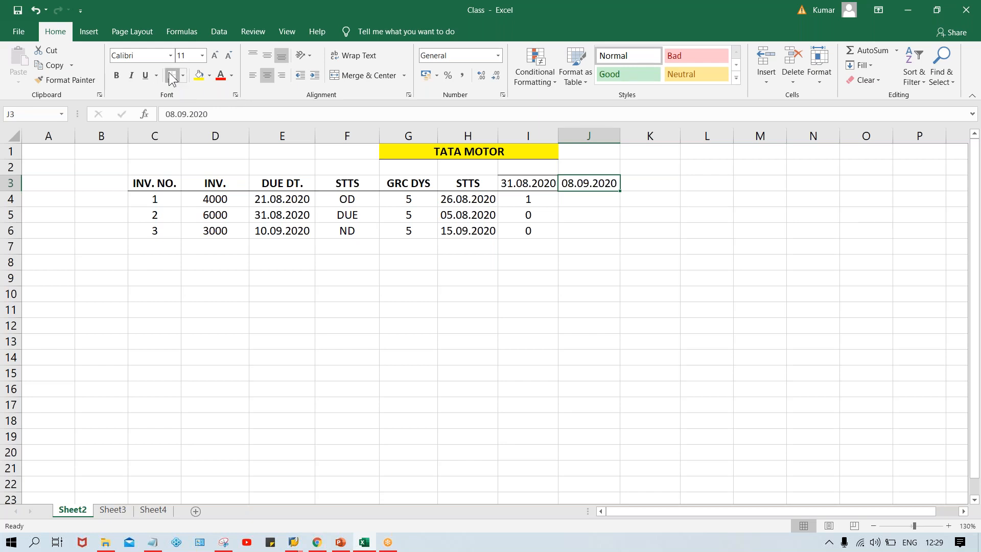
click(430, 309)
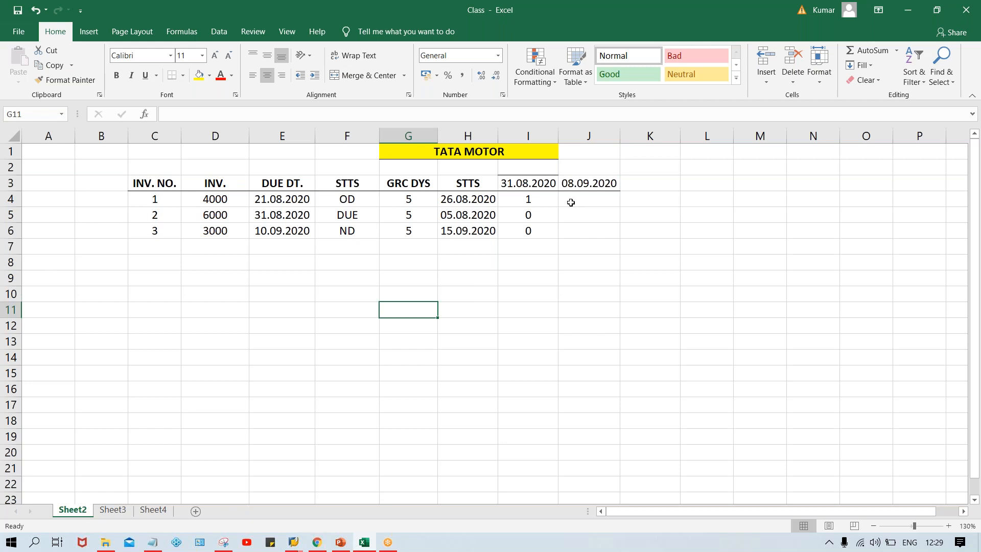
click(521, 186)
click(573, 184)
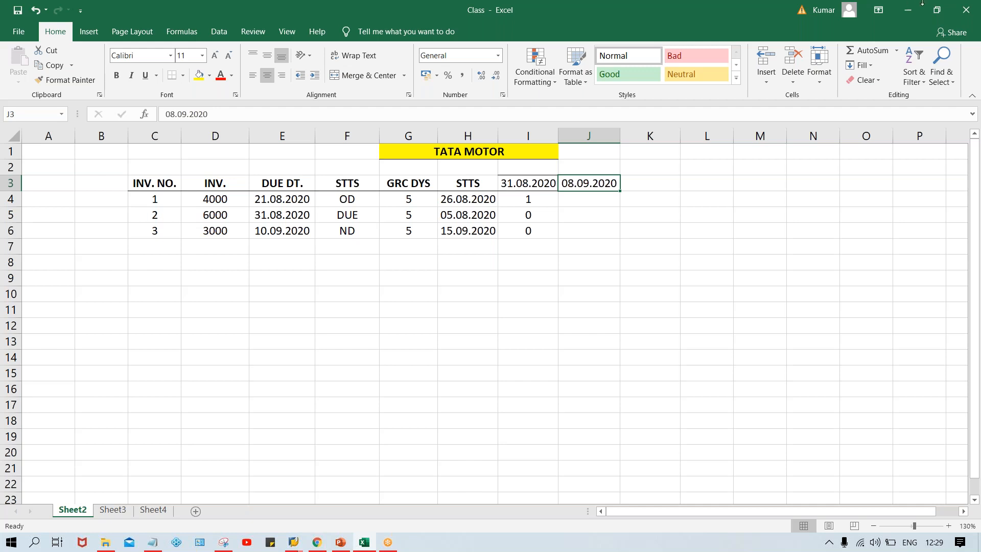
click(757, 69)
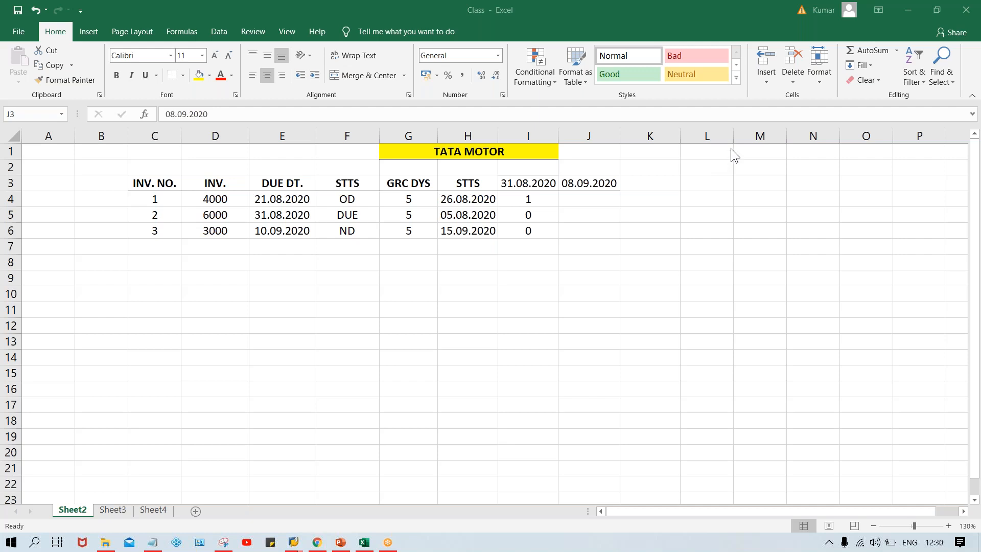
click(575, 277)
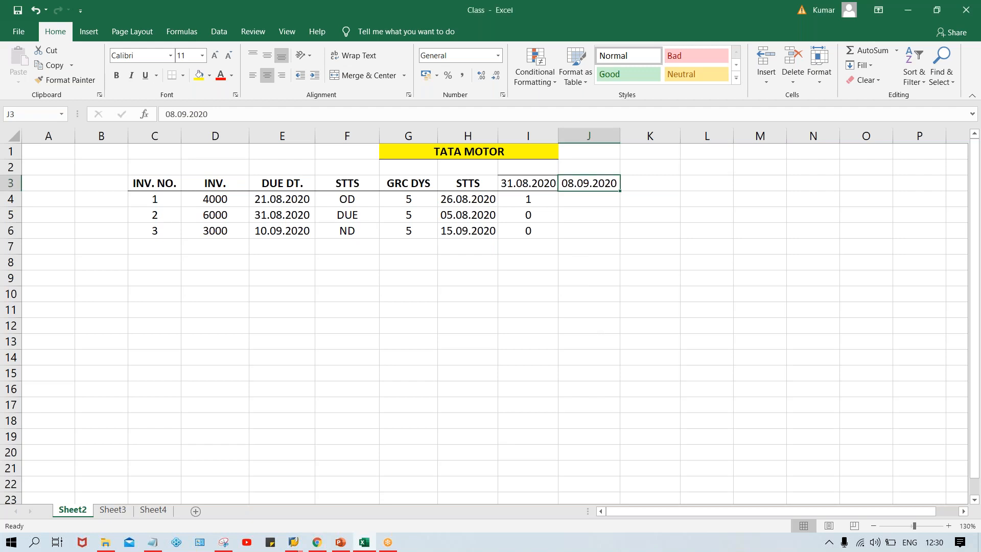
click(574, 228)
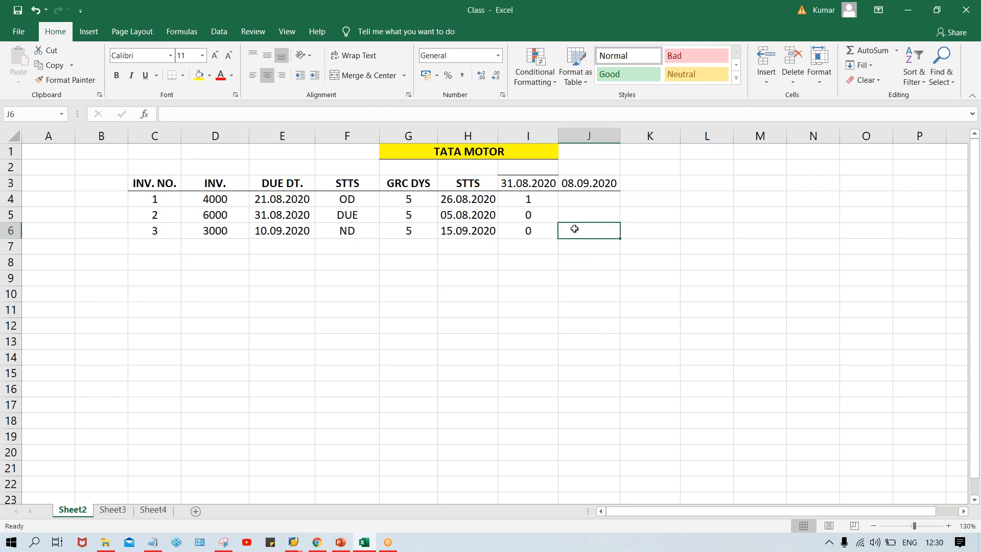
click(574, 206)
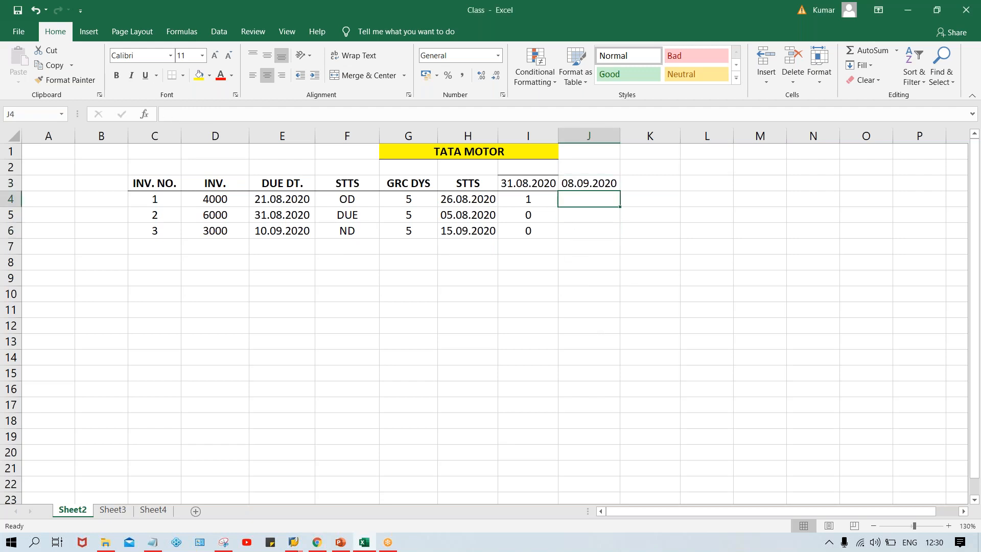
- Set the second dunning run date in J3 to 11.08.2020
click(523, 184)
click(578, 185)
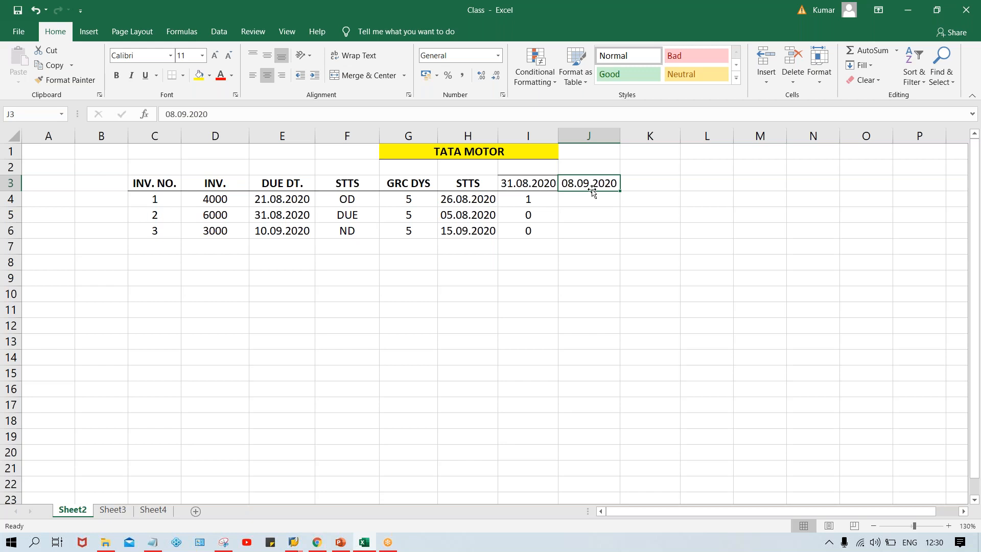
text(11.08.2020)
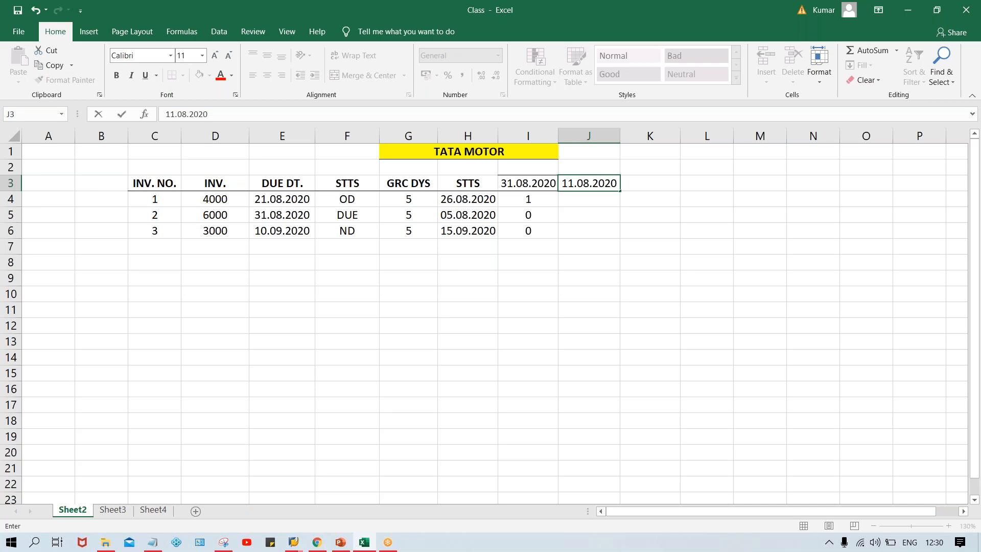
click(626, 212)
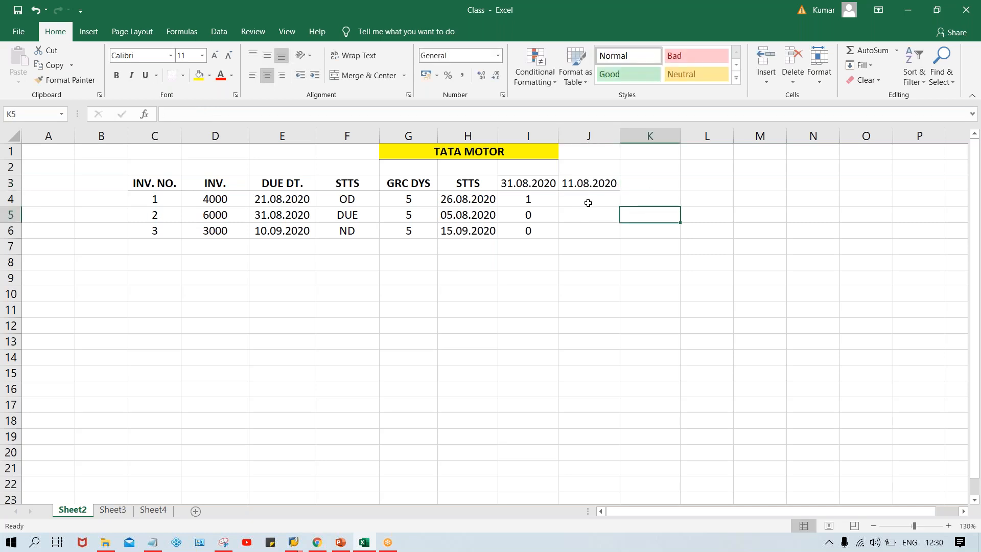
click(586, 185)
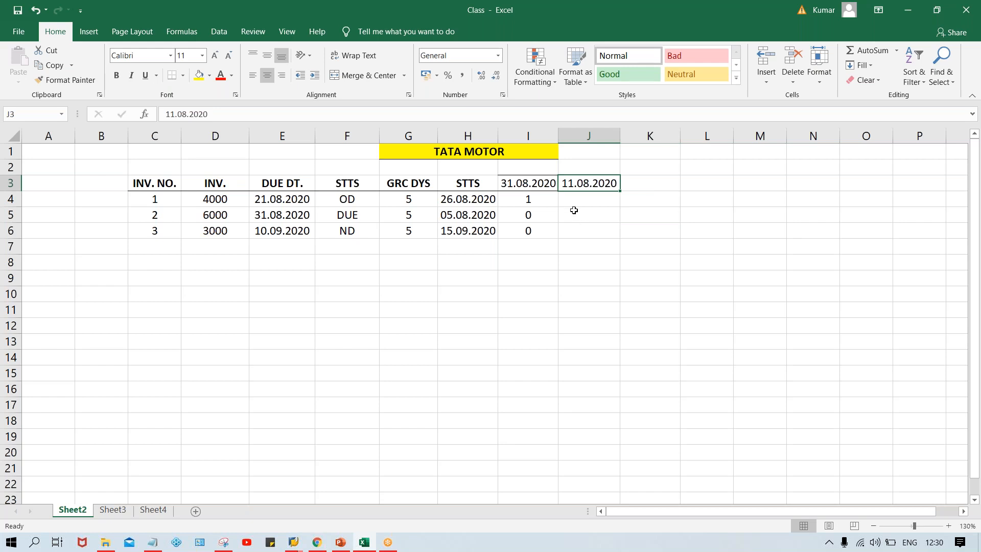
- Dismiss the broken-connection error without viewing its details, switch to SAP Logon, and open the SAP_2 connection
click(747, 65)
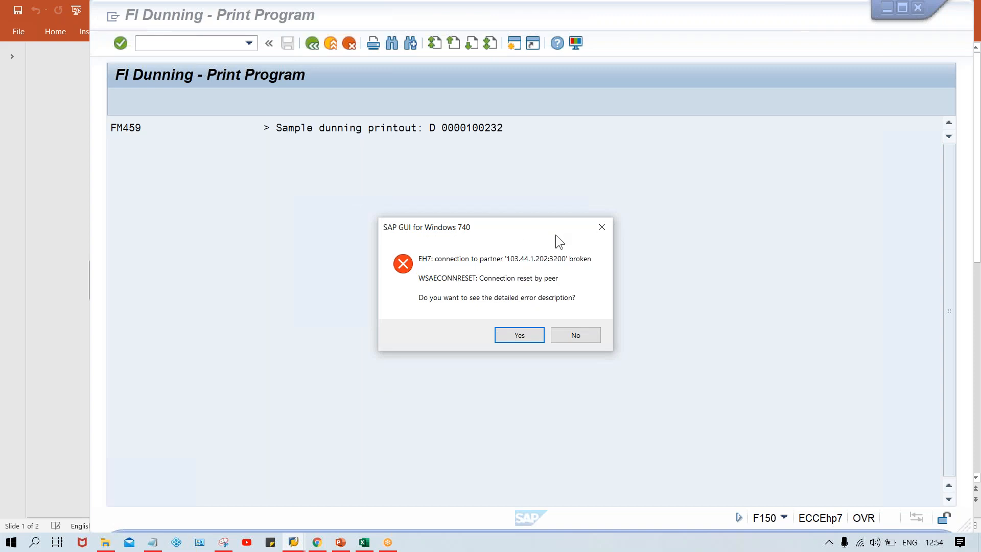
click(570, 335)
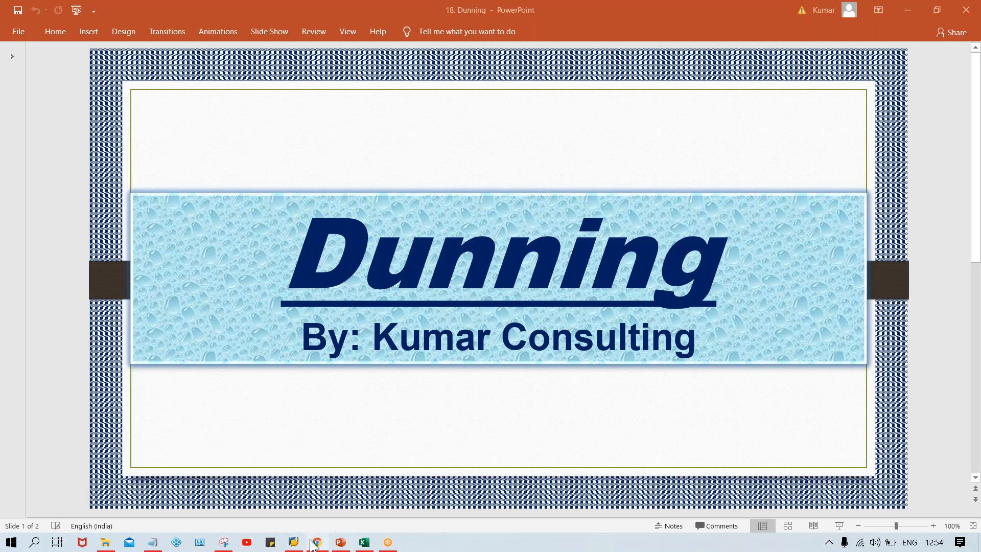
click(295, 504)
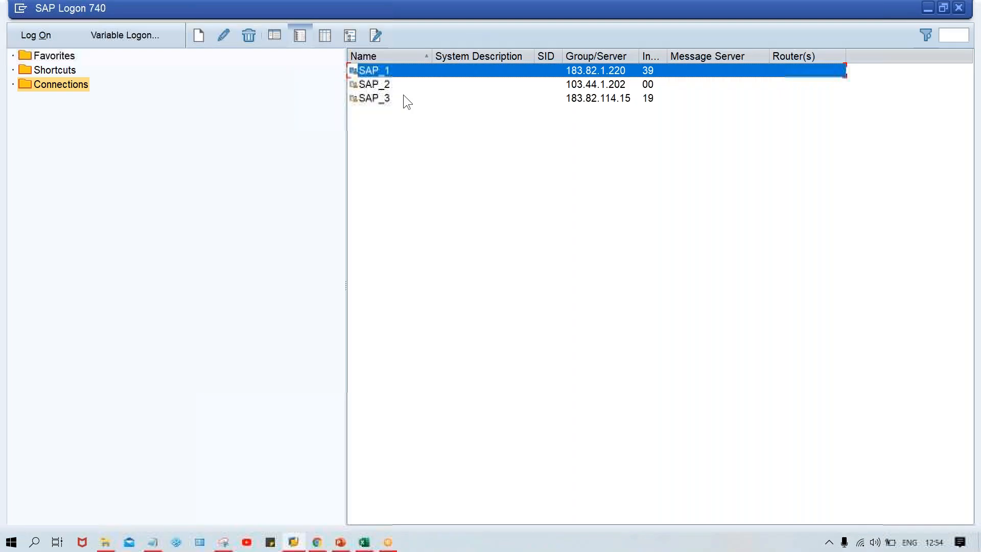
click(397, 83)
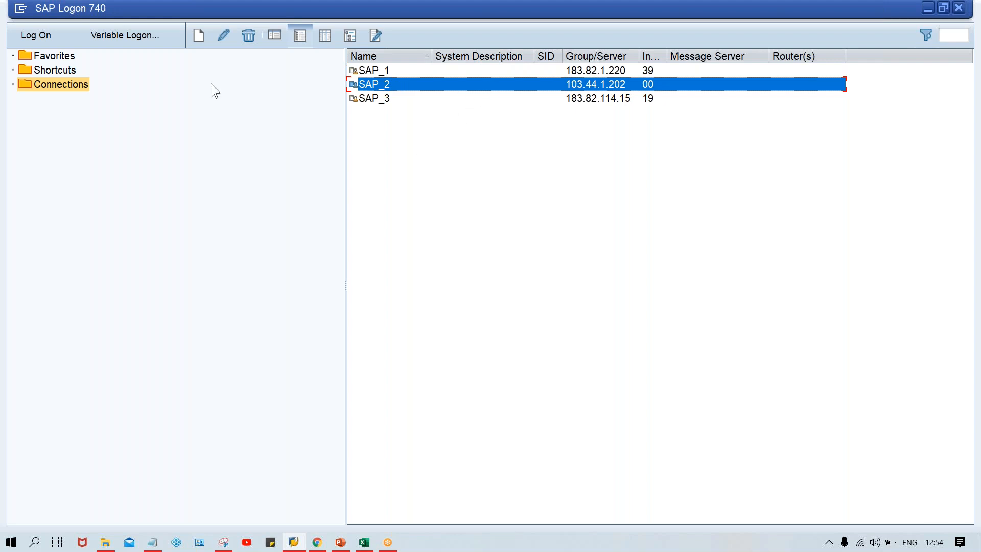
key(Return)
- Log on to client 800 by entering the user name and the account password
click(243, 158)
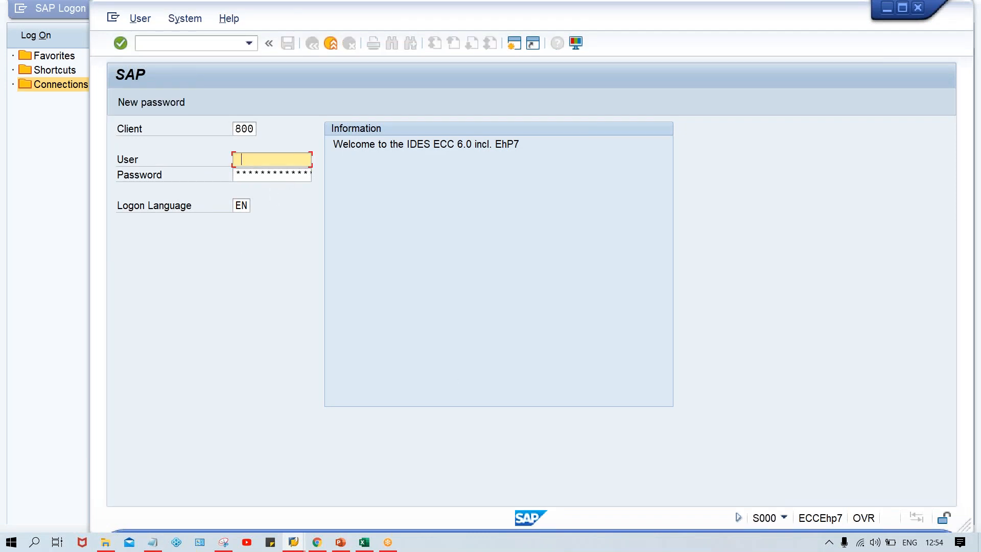
key(BackSpace)
click(254, 179)
click(254, 179)
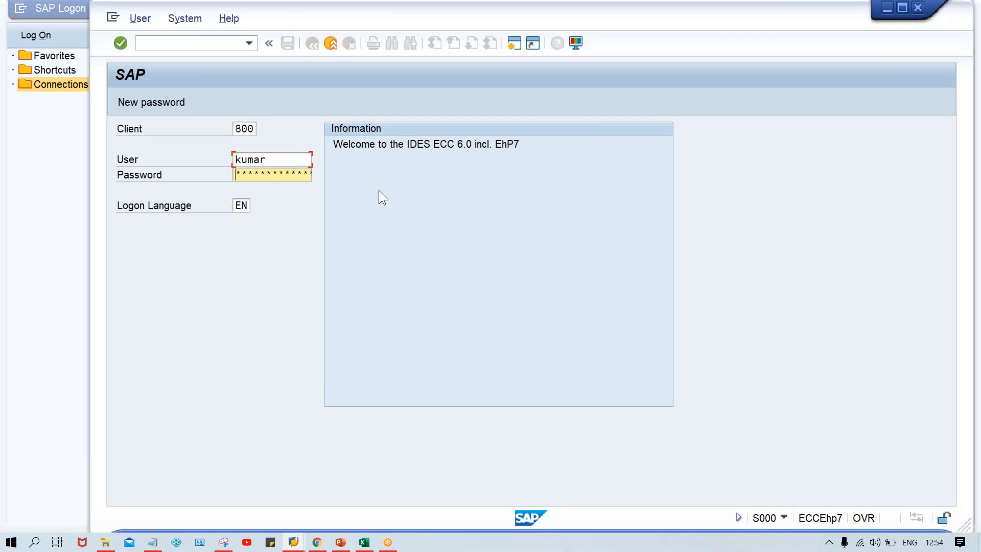
key(Caps_Lock)
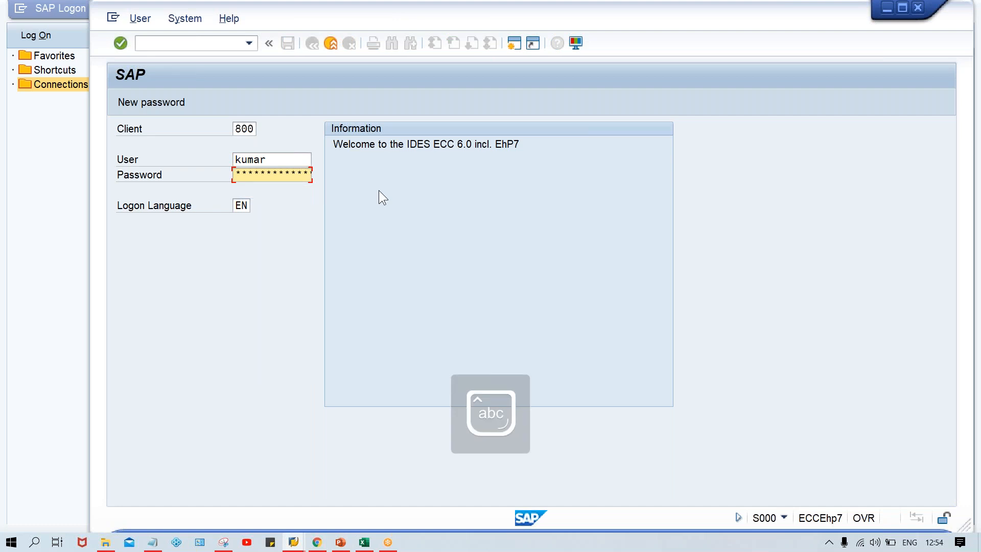
text(**)
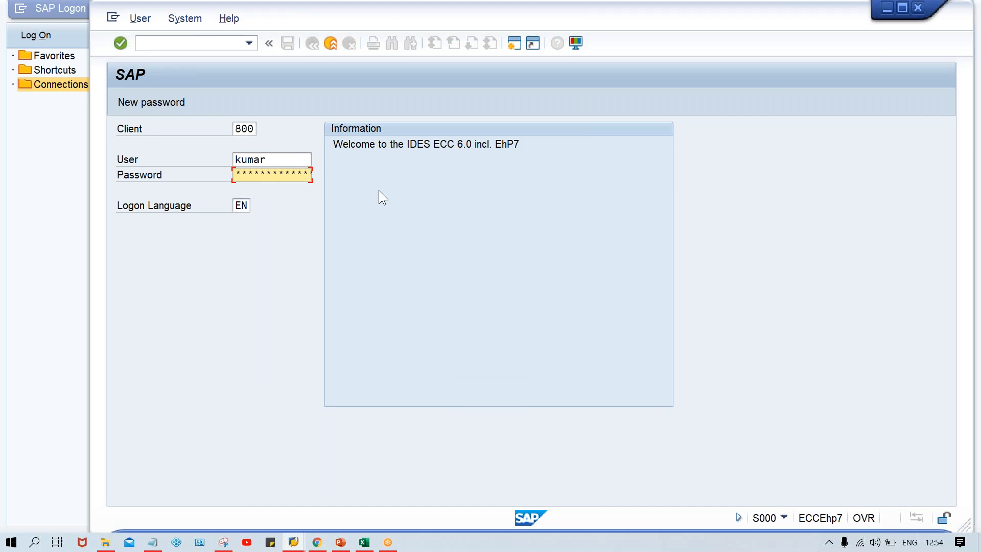
key(Return)
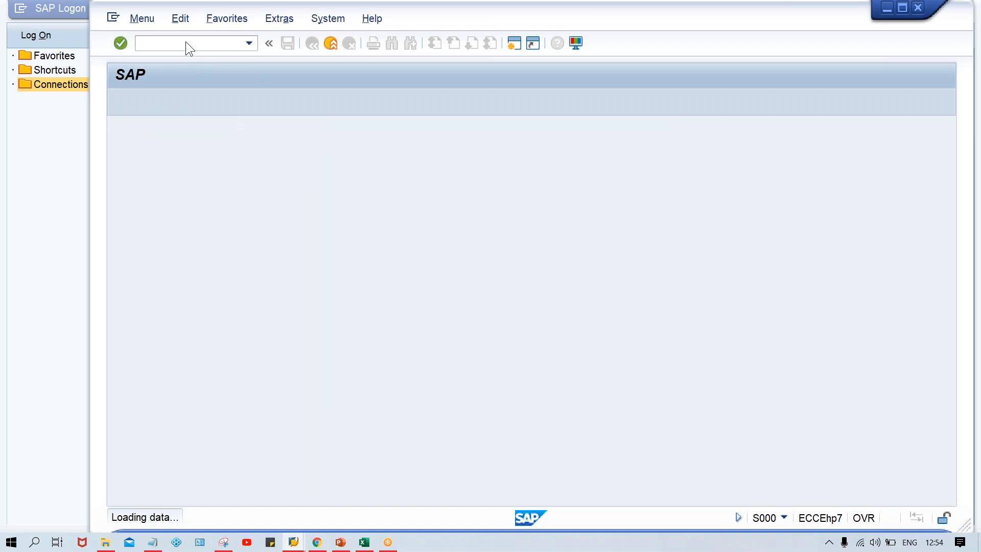
- Open transaction F150 and load the dunning run of 31.08.2020 with identification TM00A
key(Caps_Lock)
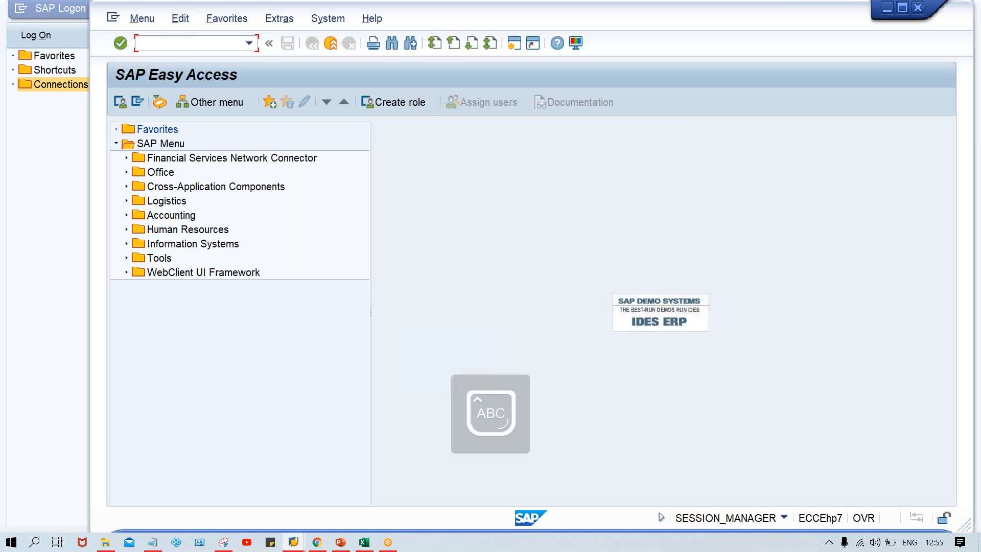
text(F150)
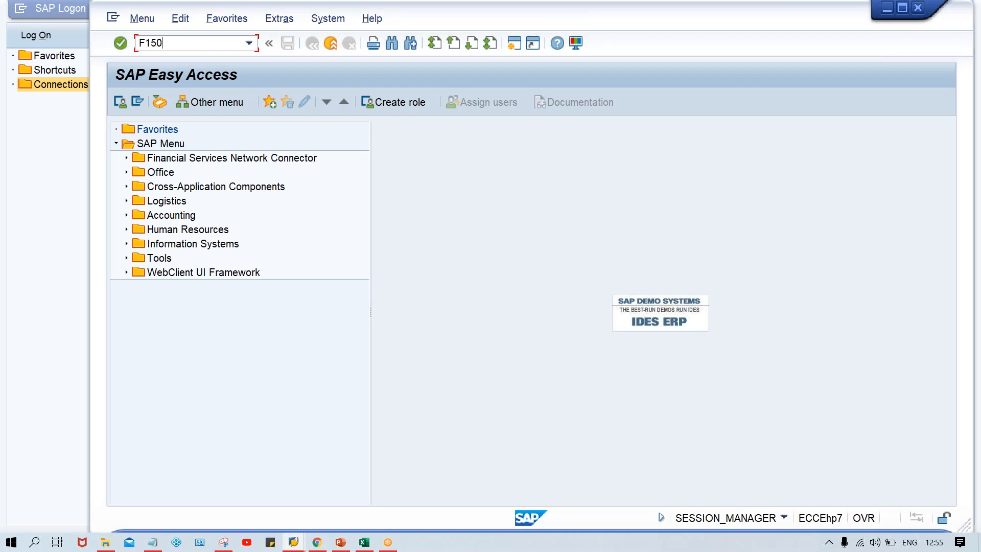
key(Return)
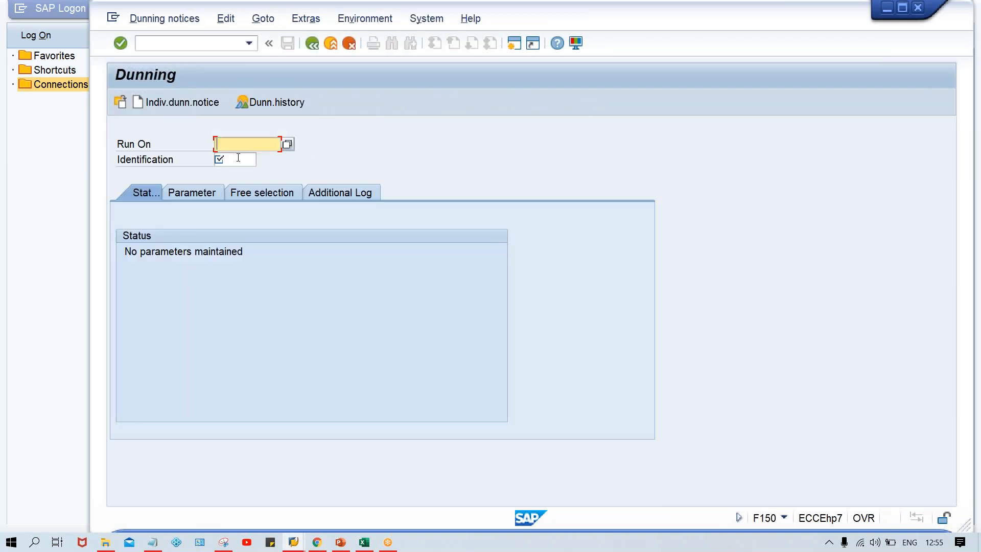
text(31.08.2020)
click(236, 157)
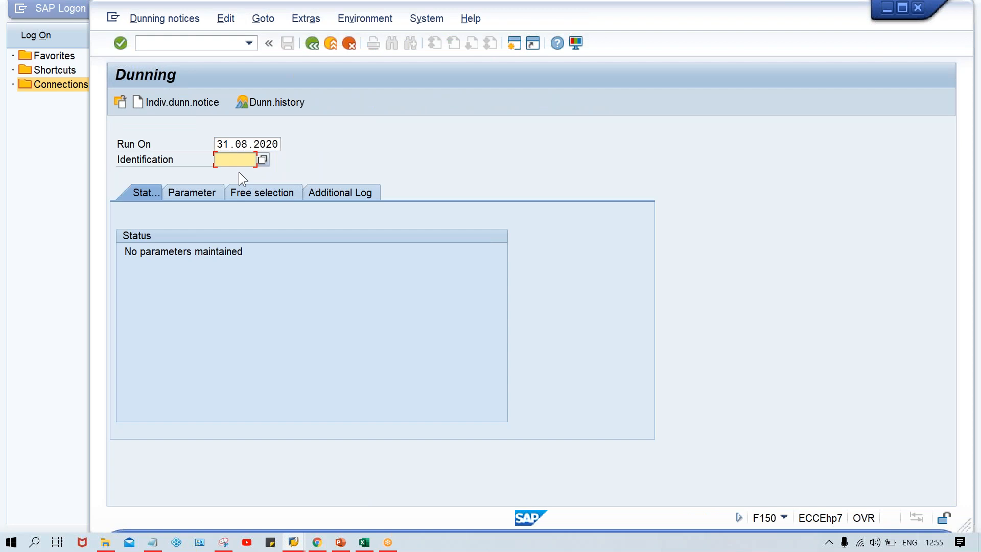
click(231, 174)
key(Return)
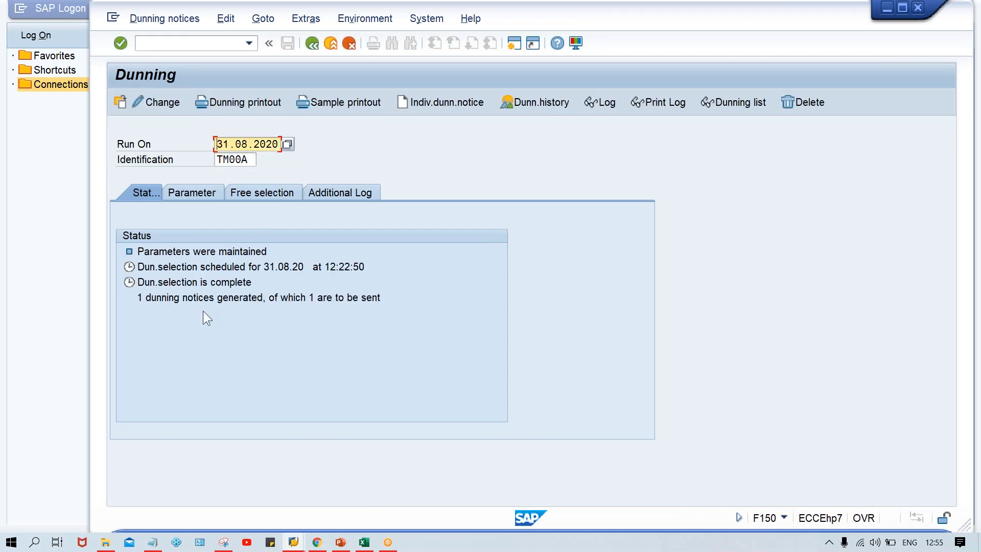
- Preview the run's sample dunning printout with immediate start on output device LP01, and read the notice down to its account balance
click(349, 102)
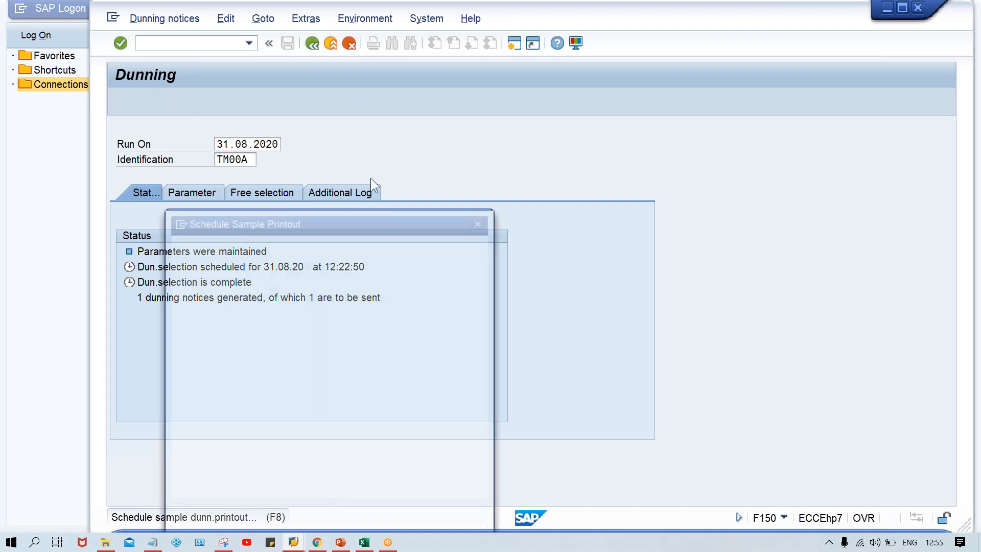
click(370, 290)
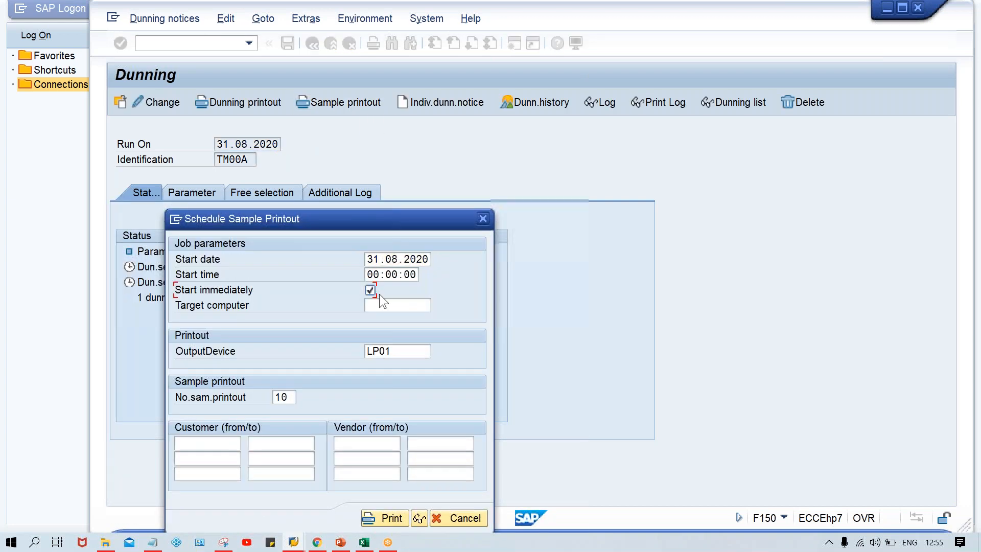
click(419, 518)
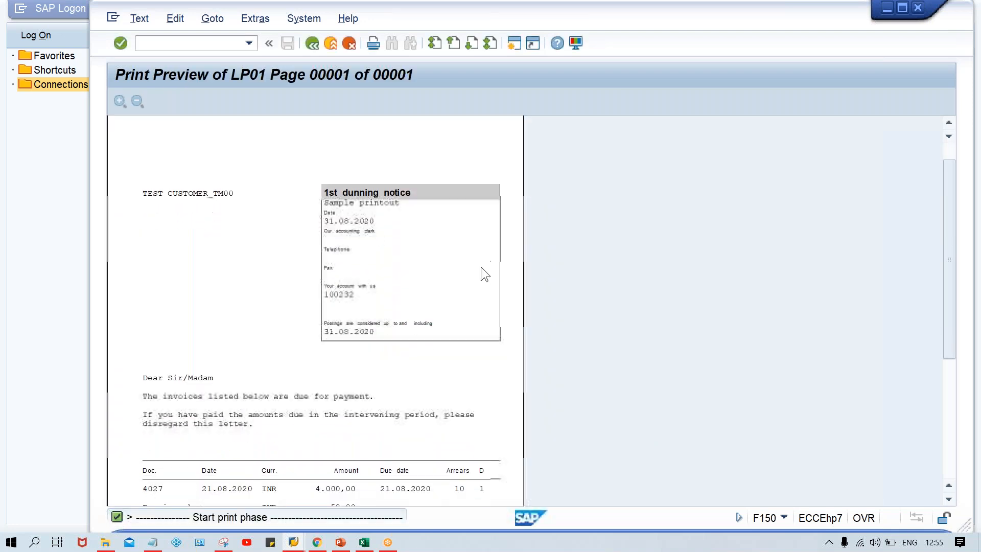
scroll(479, 266, down, 1)
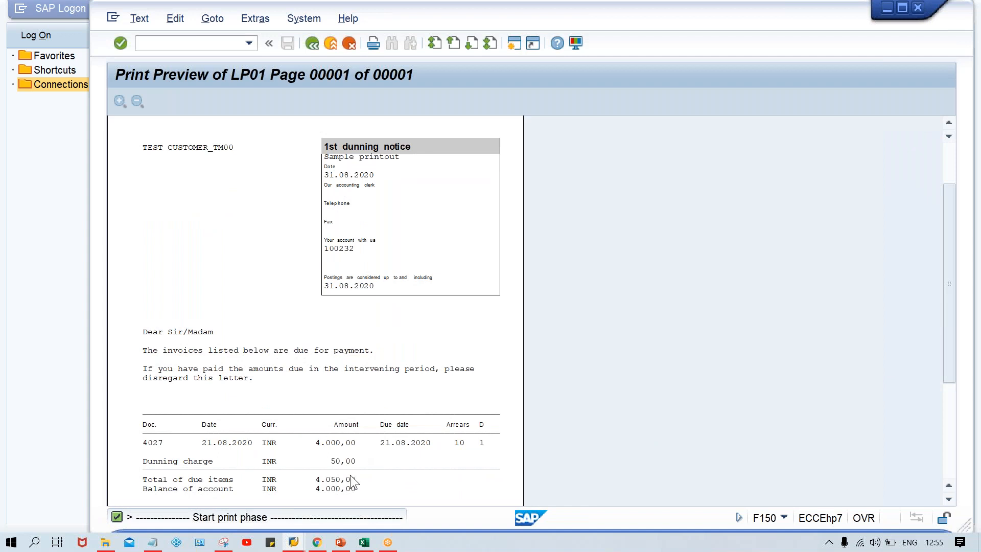
- Switch to Excel, compare the grace-period dates with both dunning run dates, and enter dunning level 1 for invoice 2 in J5
click(365, 543)
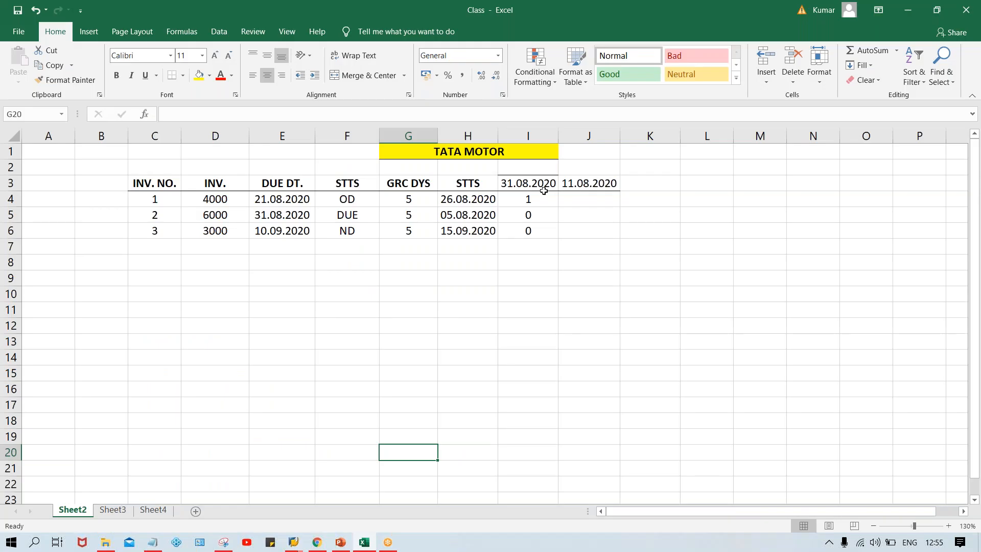
click(472, 197)
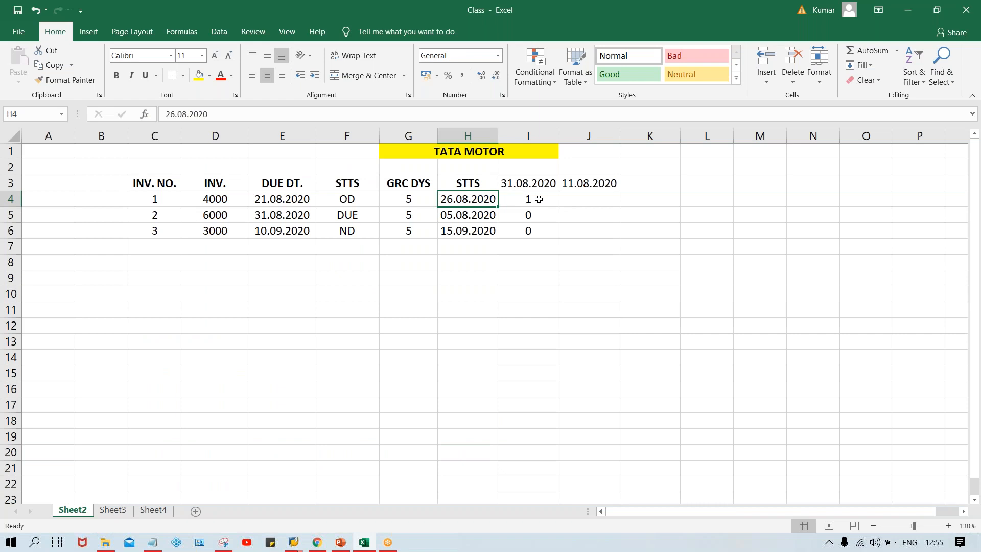
click(587, 187)
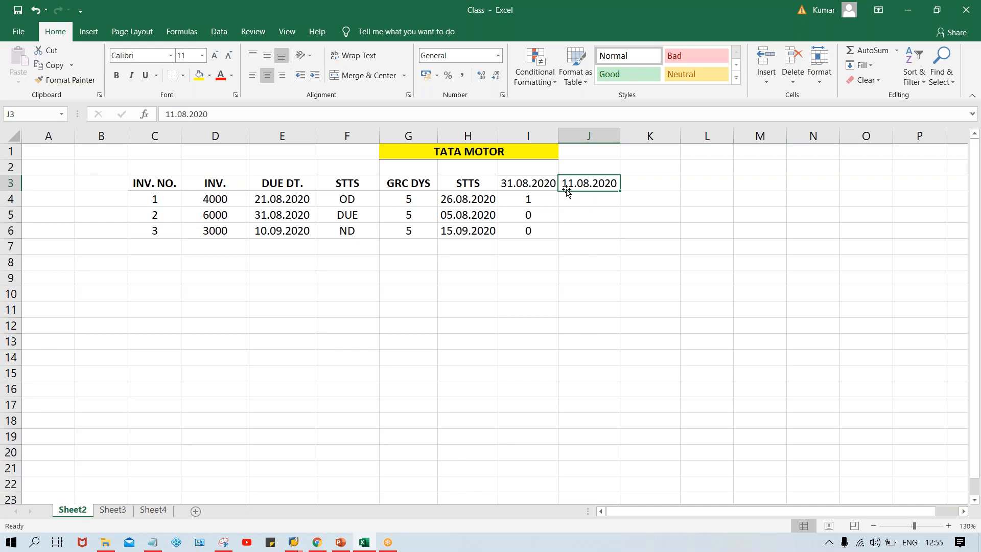
click(518, 187)
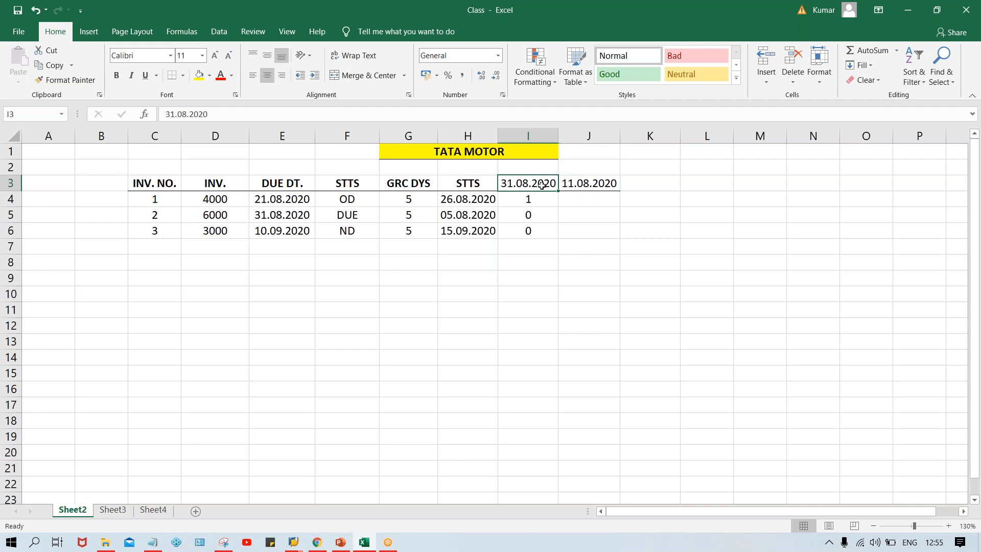
click(595, 183)
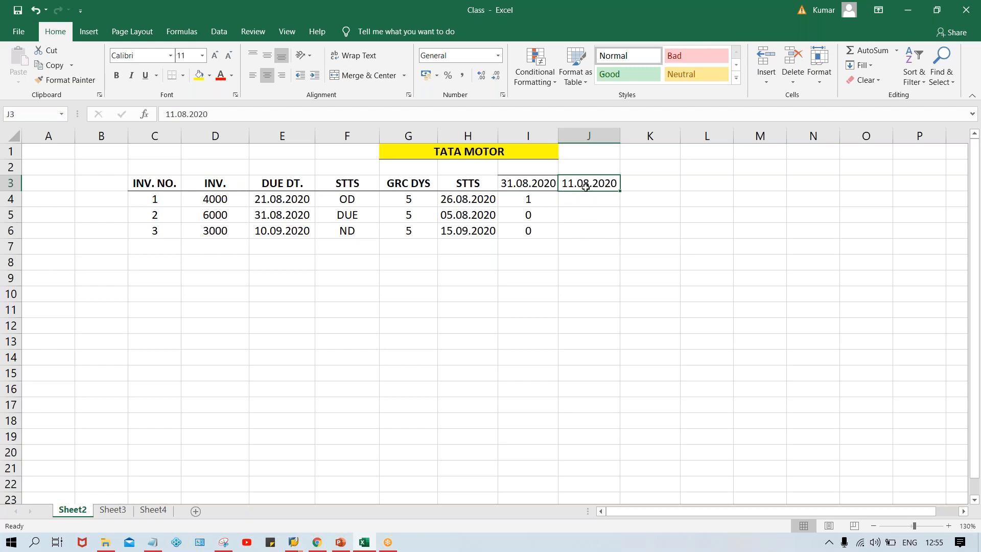
click(461, 216)
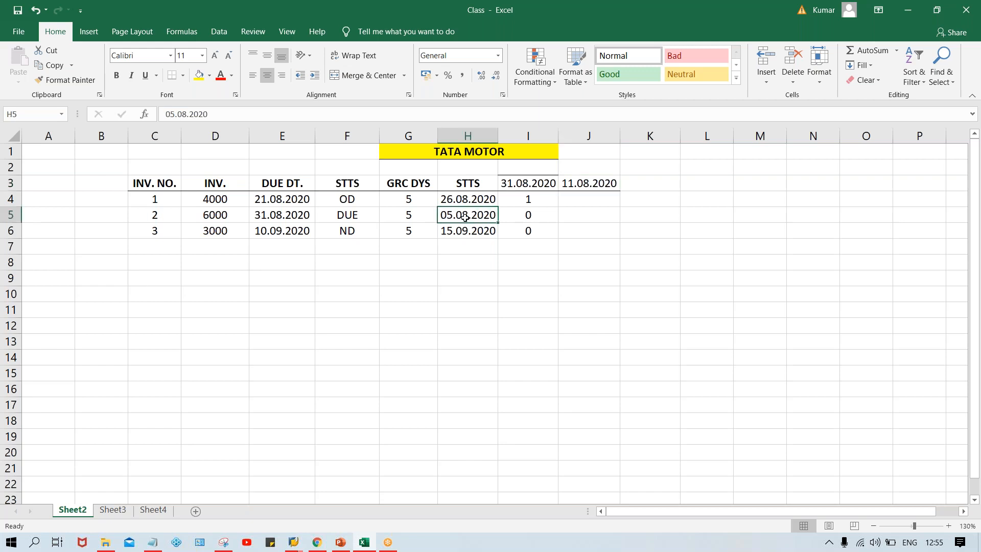
click(592, 217)
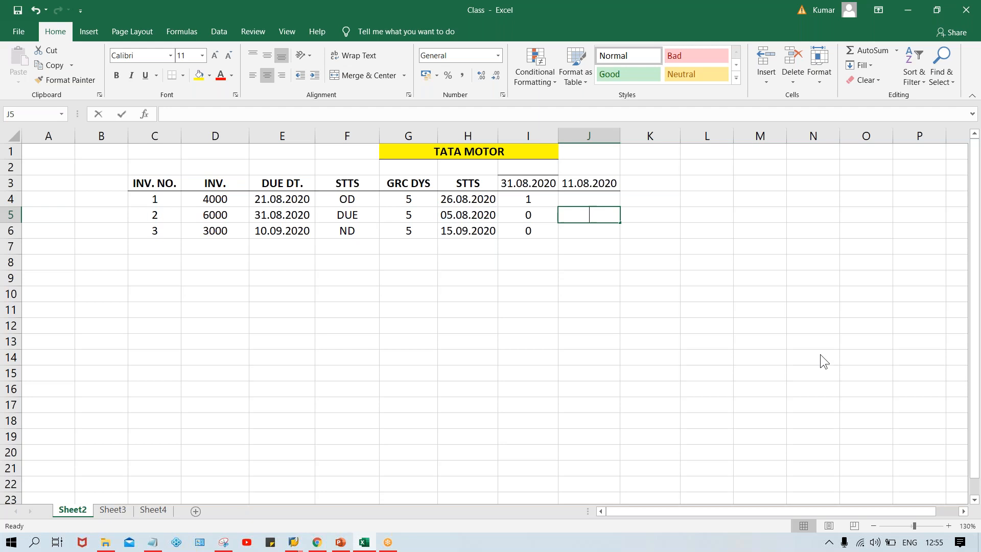
text(1)
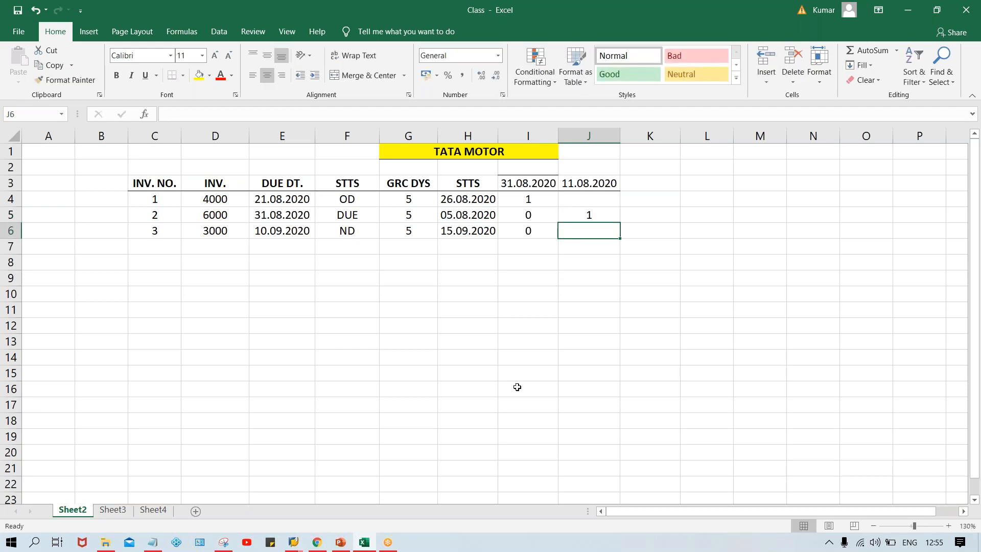
- Enter dunning level 0 for invoice 3 in J6 and dunning level 2 for invoice 1 in J4
click(467, 232)
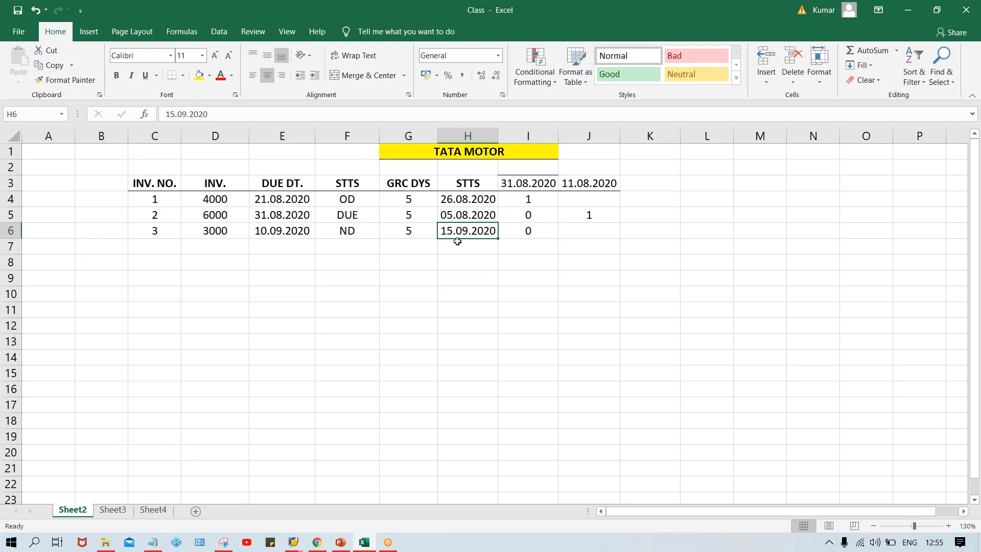
click(578, 229)
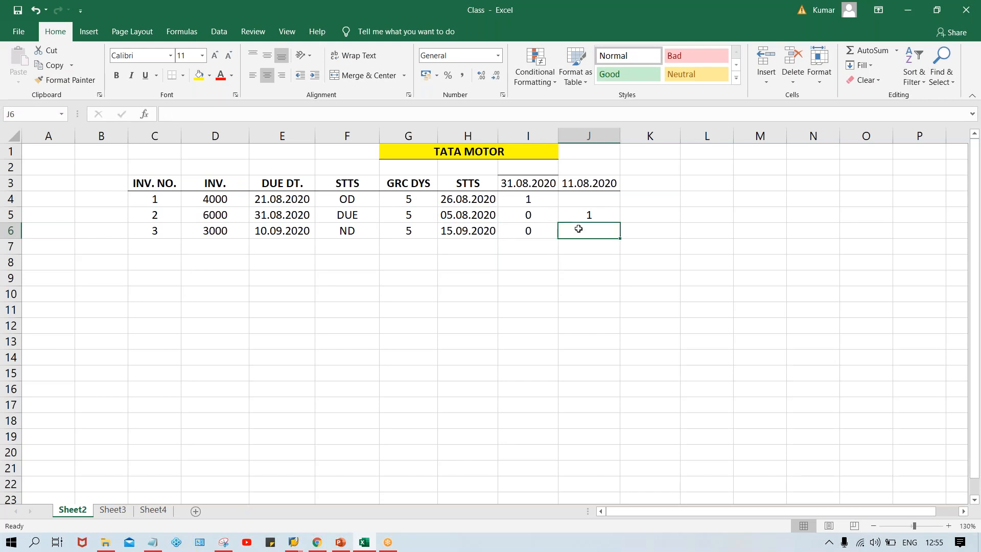
text(0)
click(585, 213)
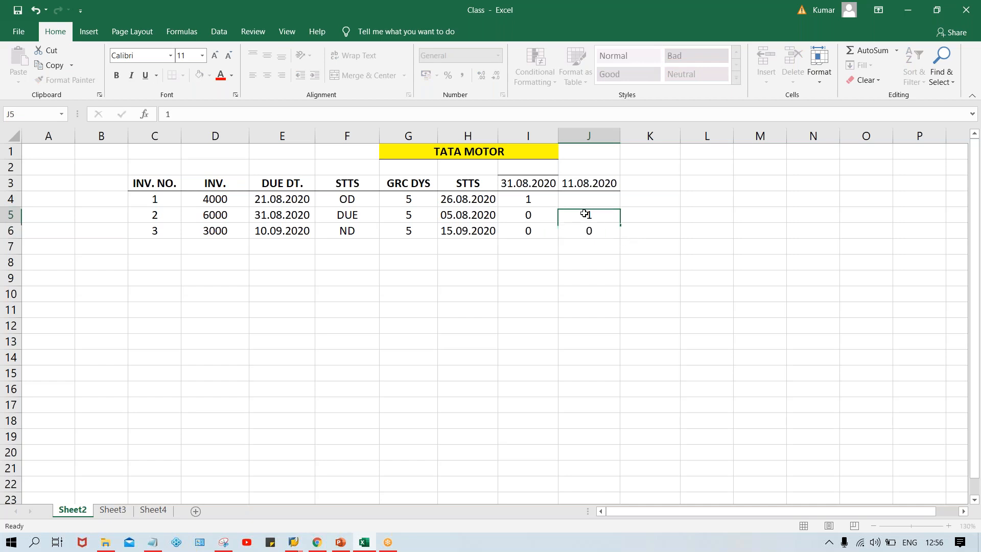
click(520, 198)
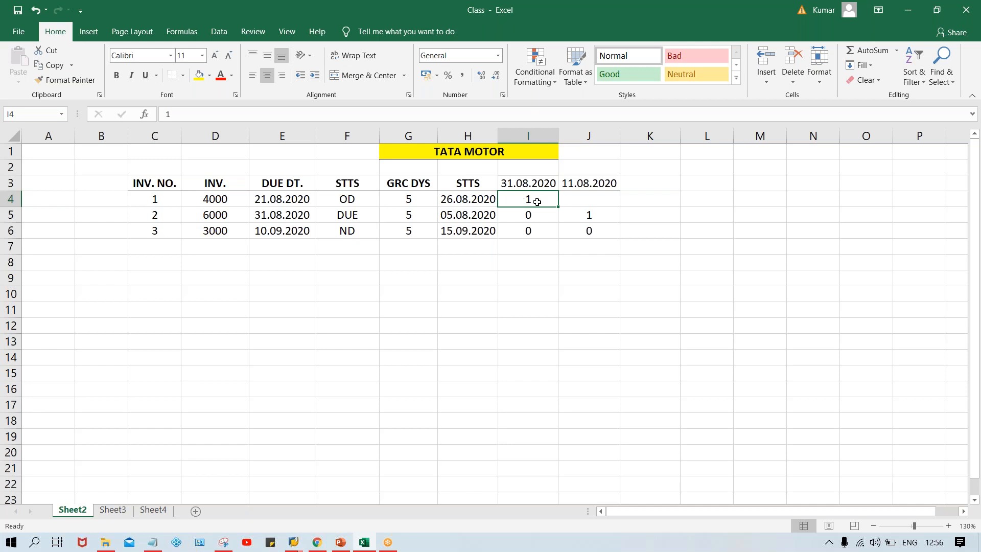
click(571, 202)
text(2)
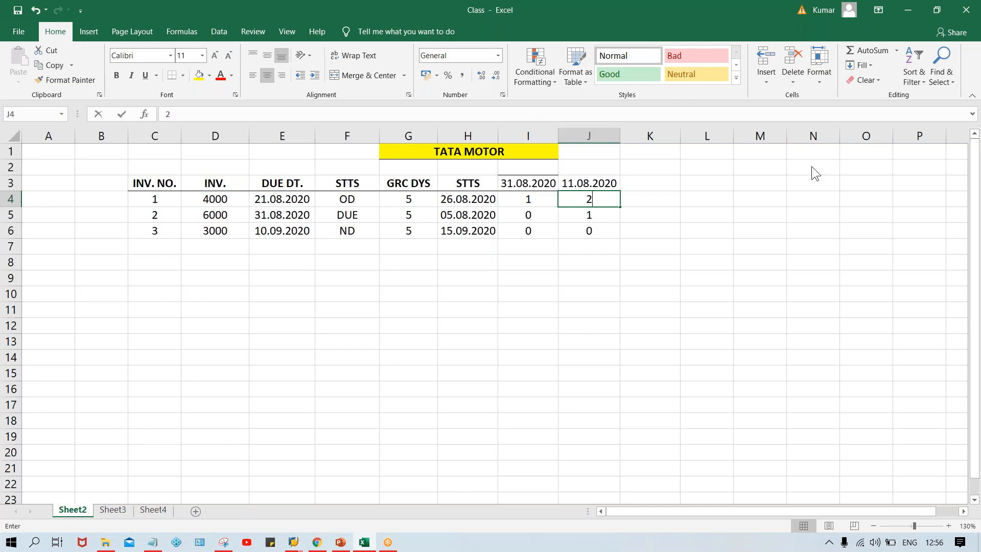
key(Return)
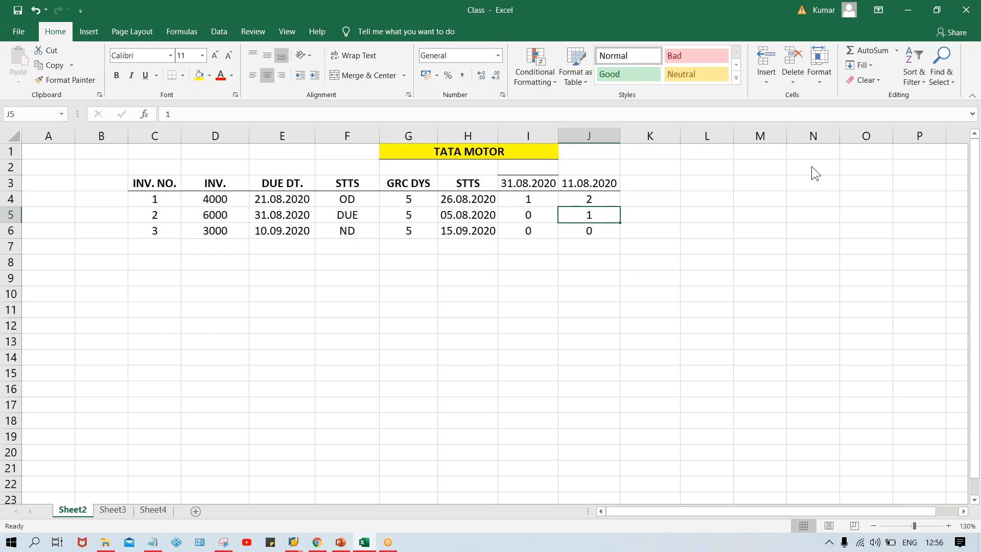
- Check the 11.08.2020 run date against the amount and number of invoice 1
click(571, 187)
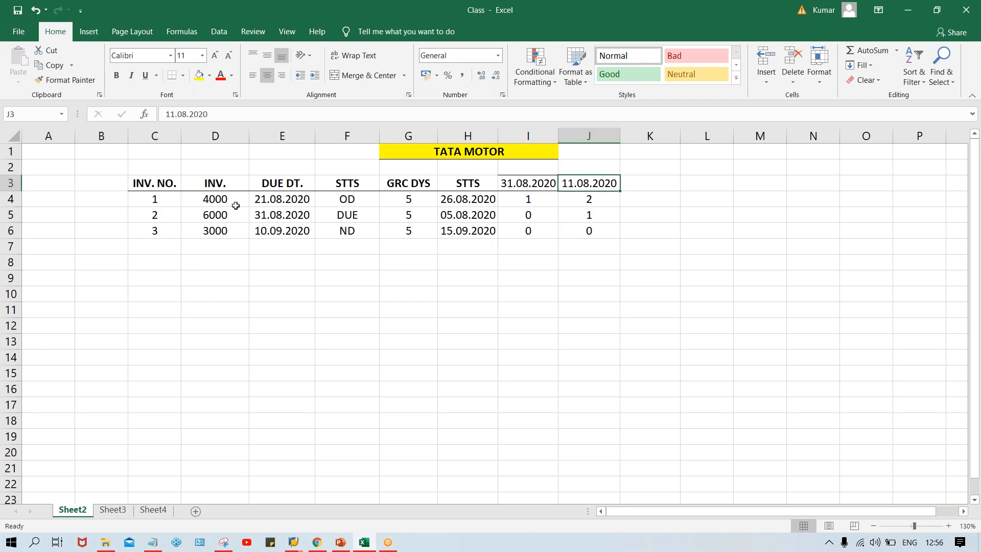
click(212, 199)
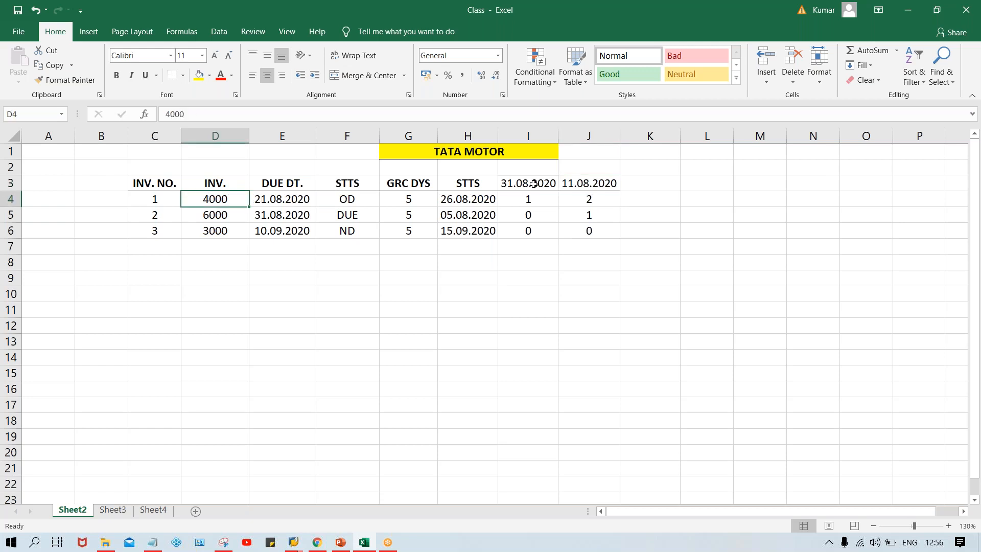
click(149, 196)
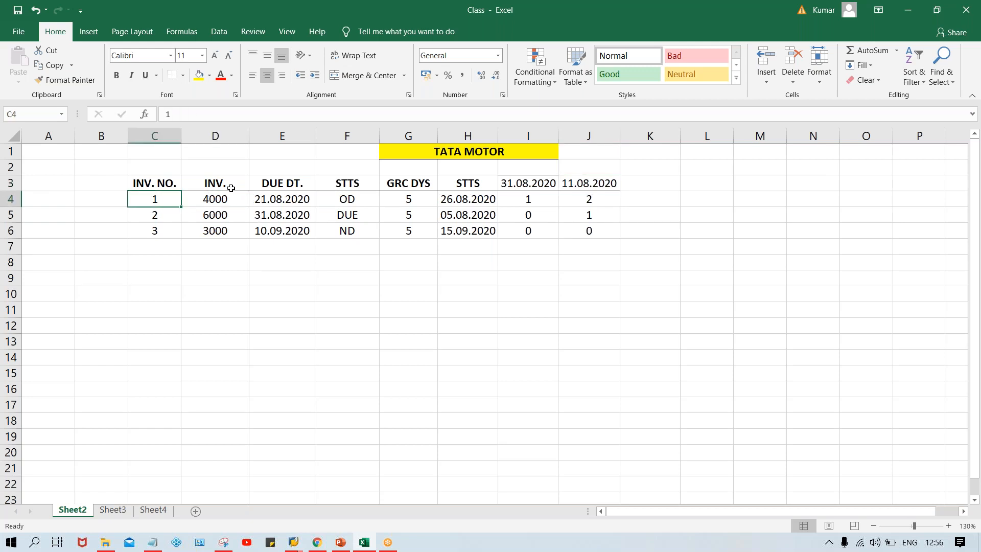
- Compare the 11.08.2020 dunning levels of invoices 1, 2 and 3 with invoice 3's grace-period date
click(578, 194)
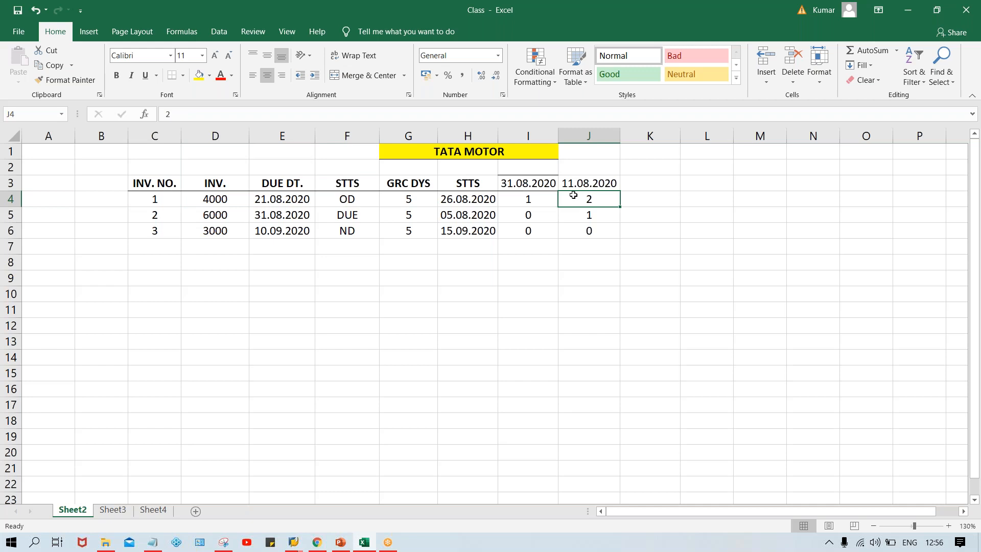
click(157, 214)
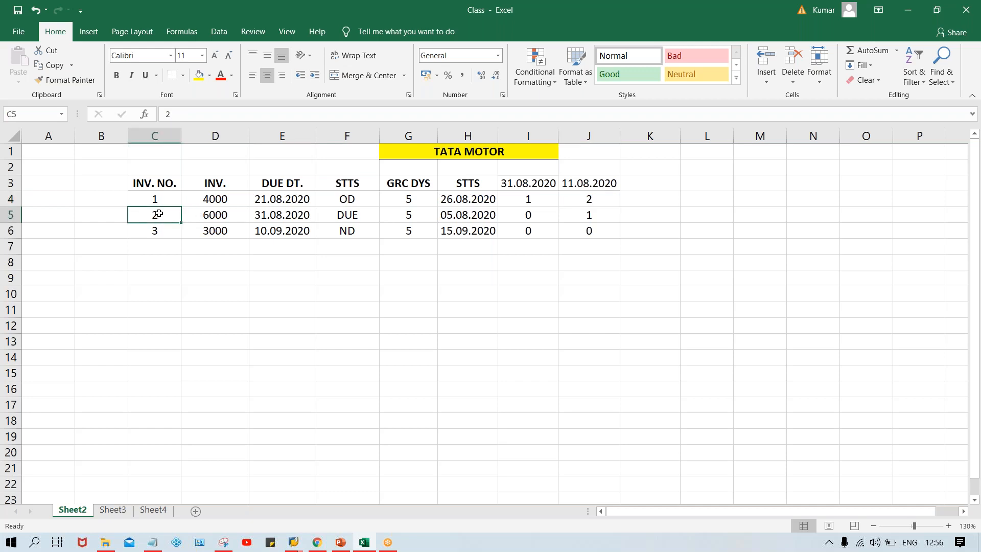
click(608, 210)
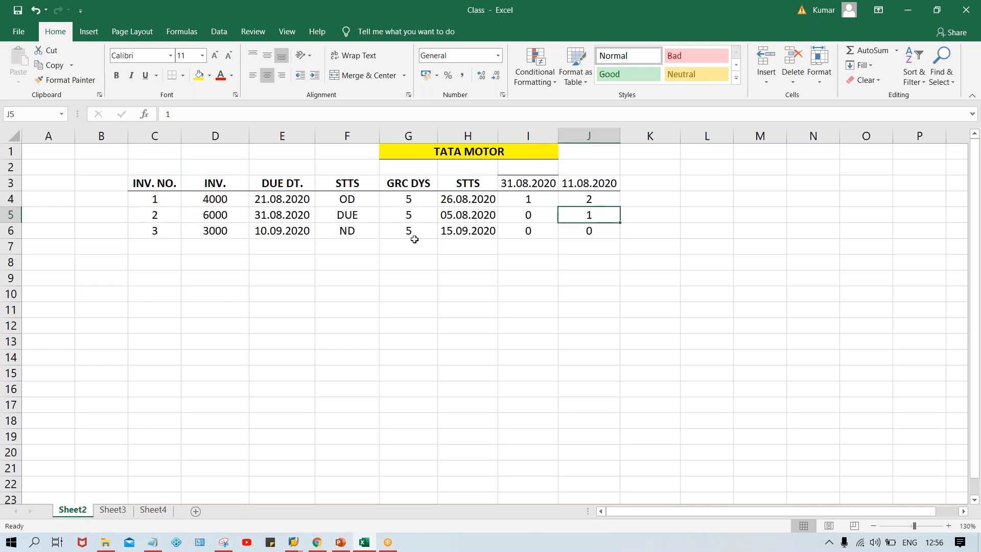
click(161, 228)
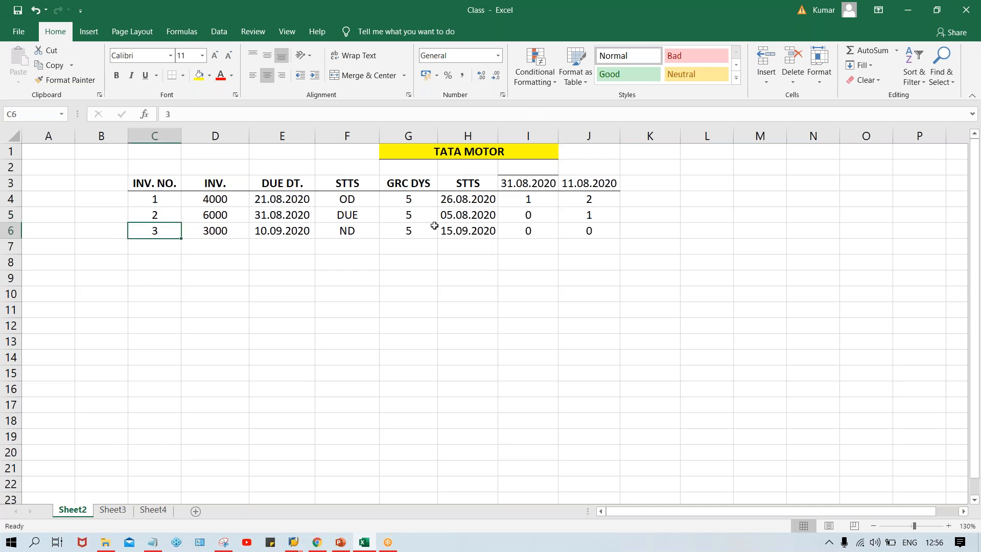
click(580, 229)
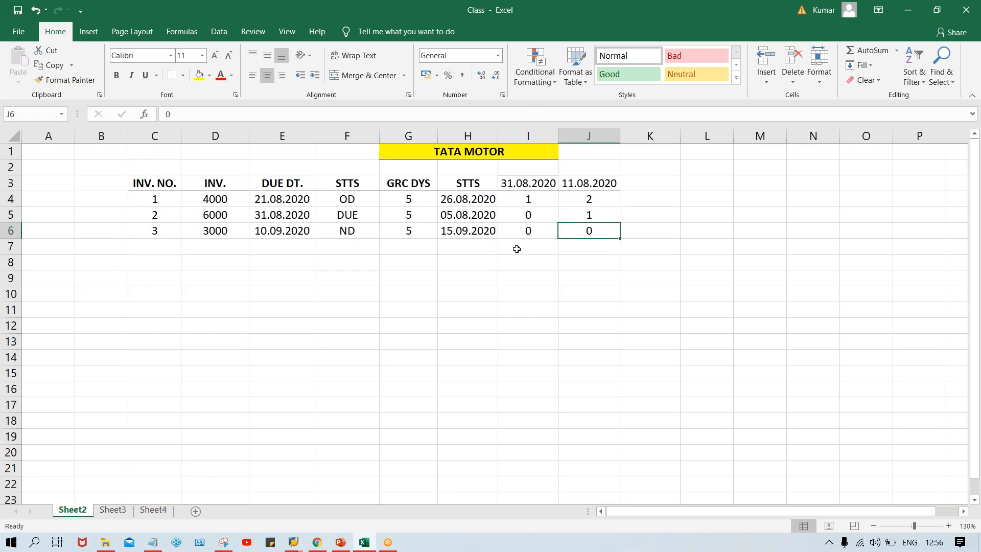
click(454, 234)
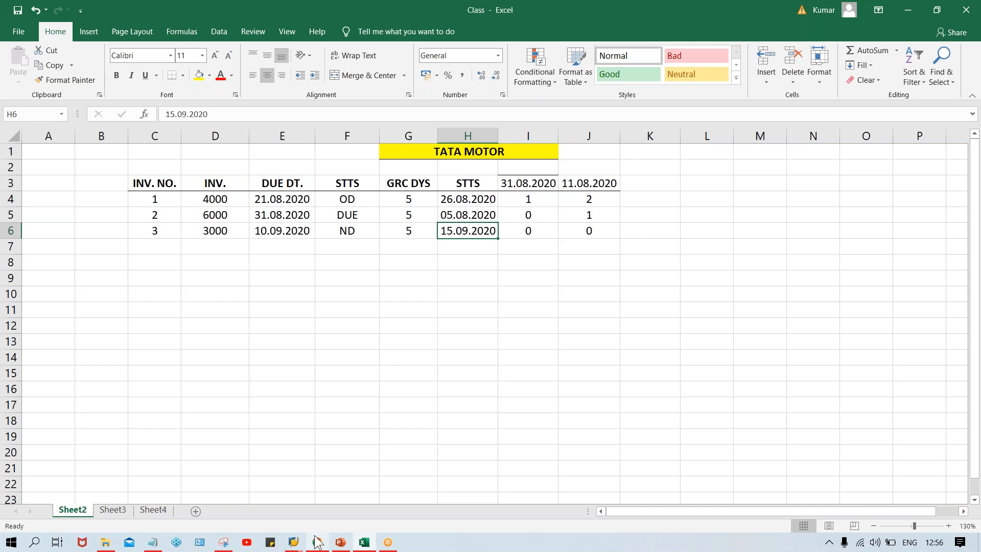
- Switch to SAP, leave the sample notice, schedule the dunning printout for run 31.08.2020 TM00A, and refresh the run status
mouse_move(291, 544)
click(377, 491)
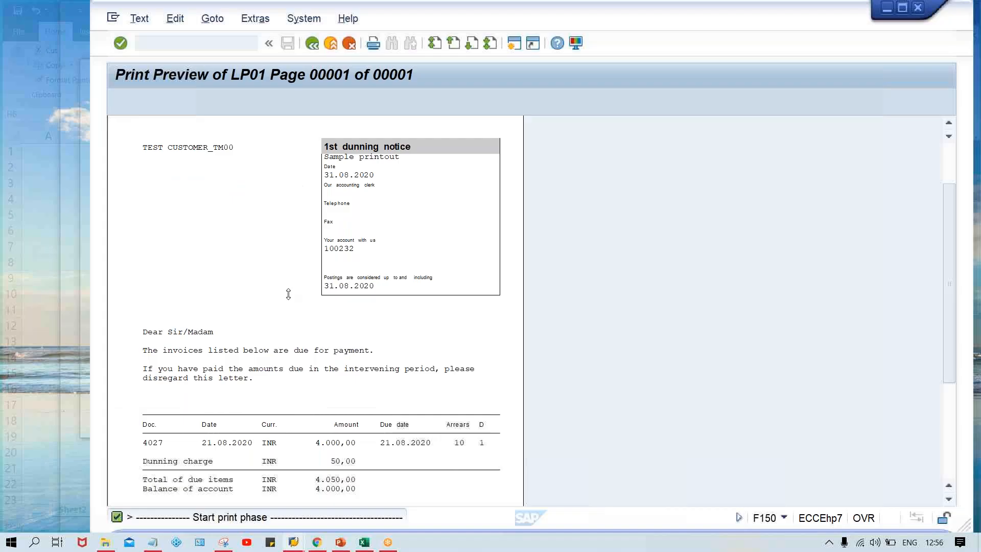
click(307, 45)
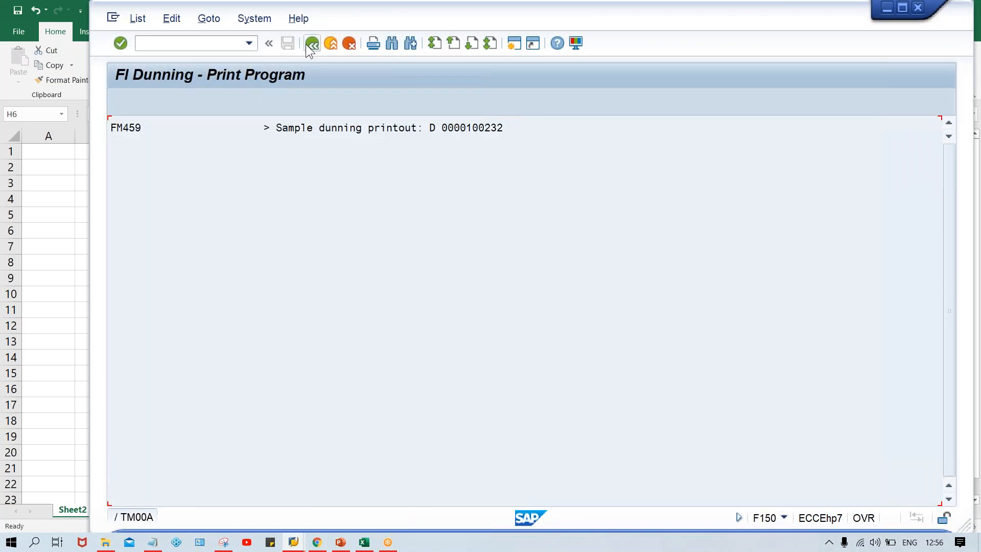
click(306, 44)
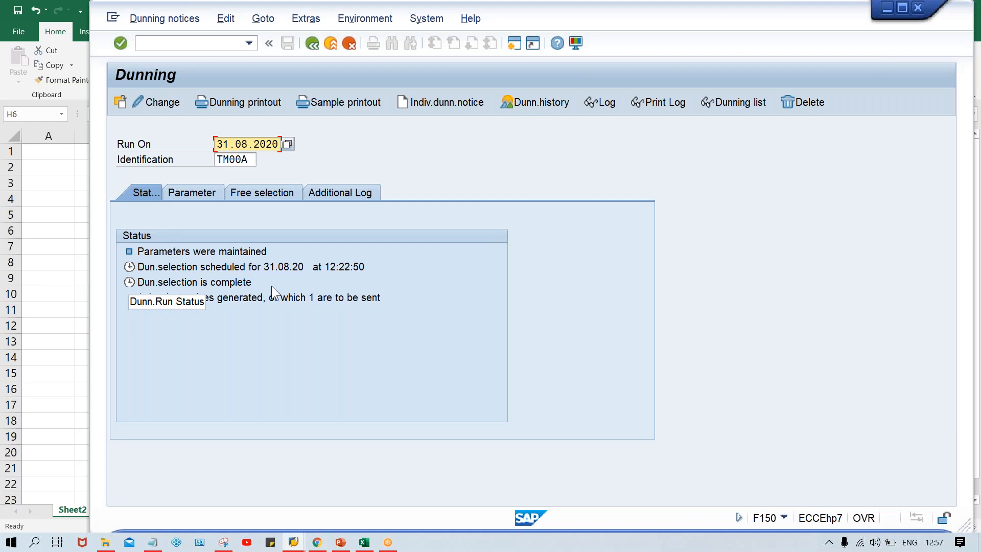
click(250, 102)
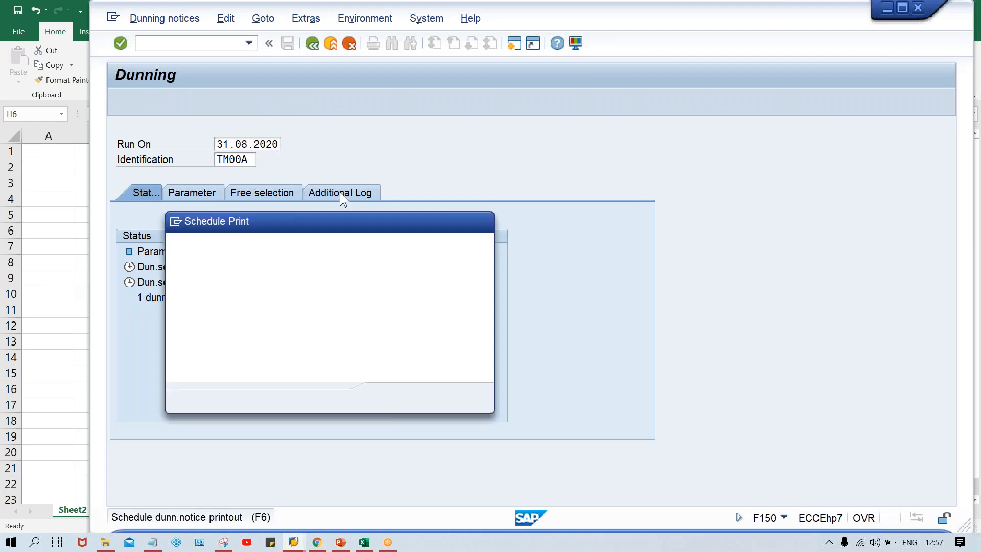
click(410, 398)
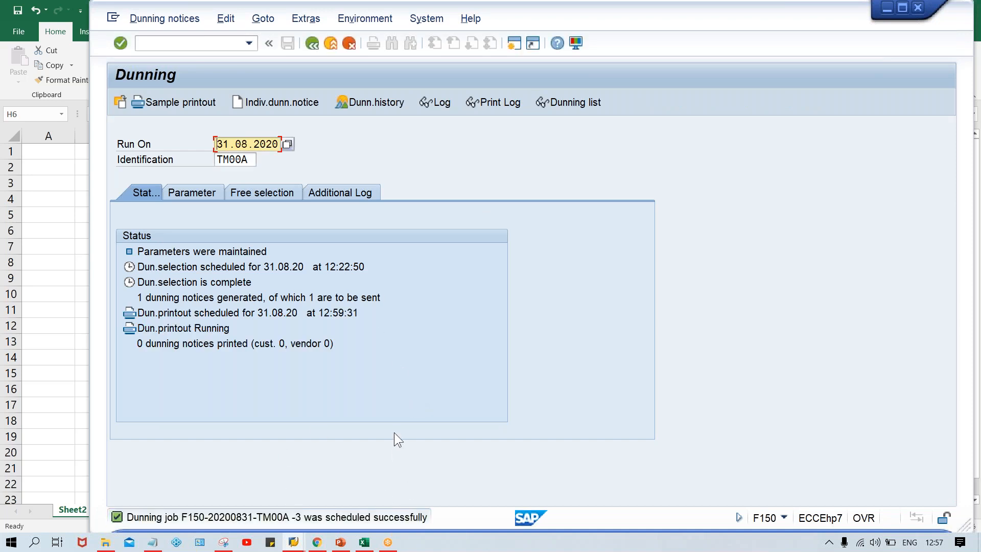
key(Return)
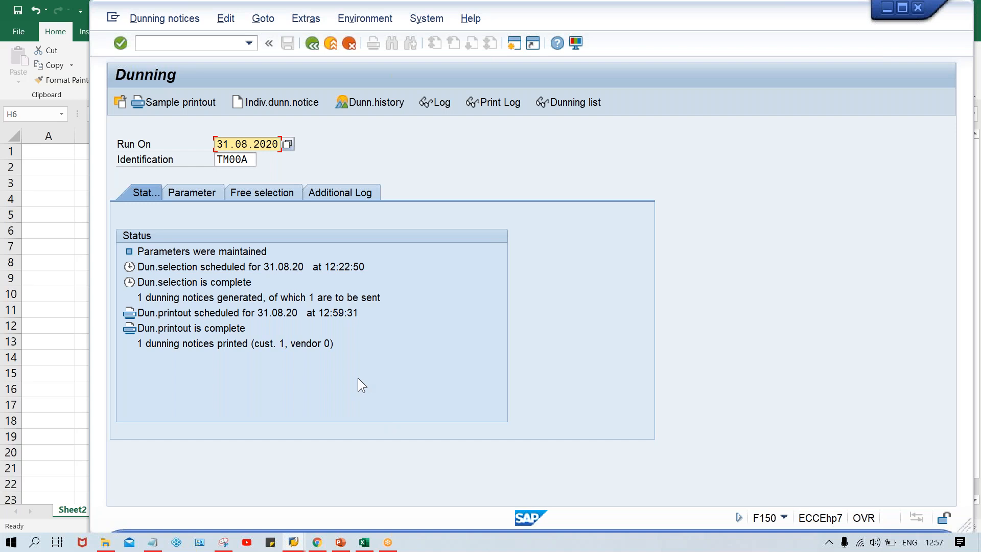
- Open transaction SP02, view the printed dunning notice from its spool request, and exit the spool list
click(200, 43)
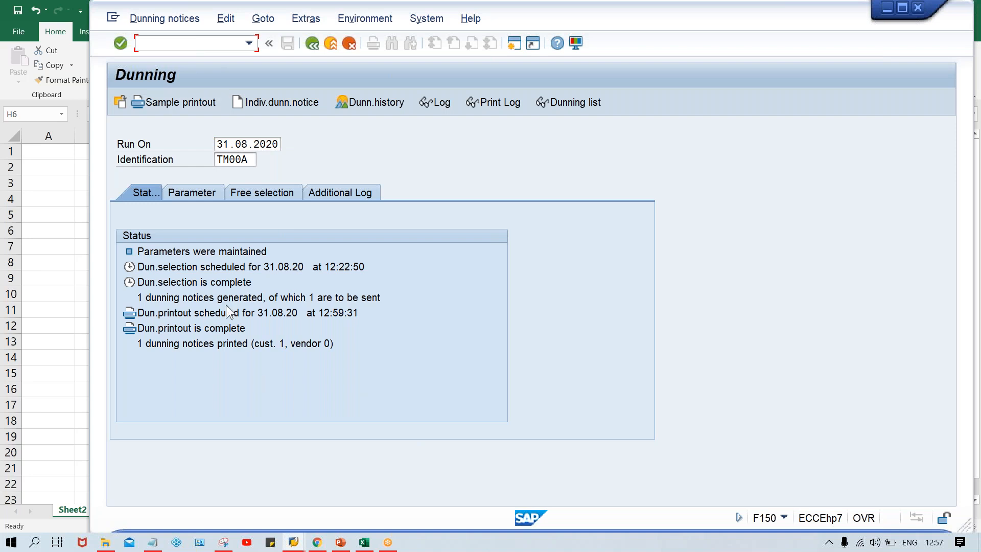
text(/NSP02)
key(Return)
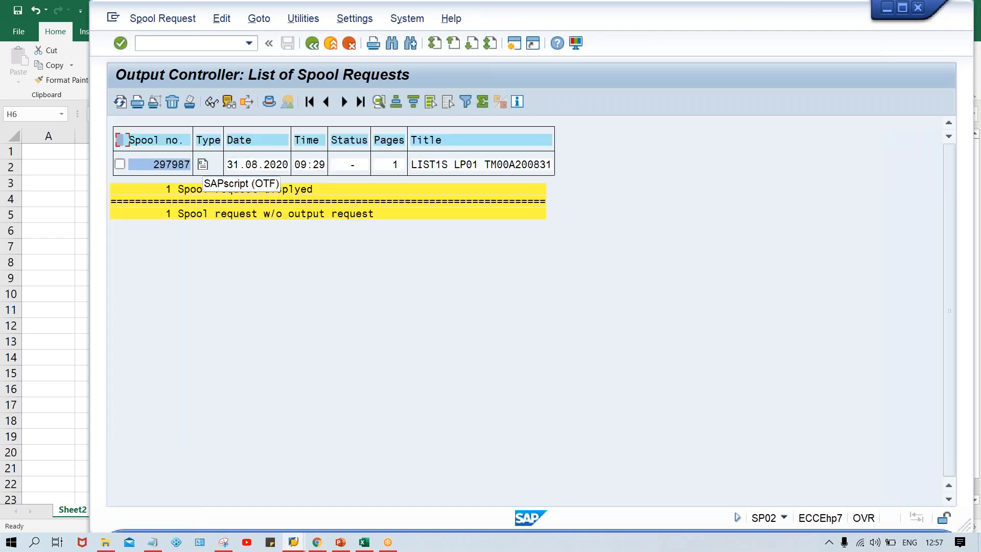
click(202, 164)
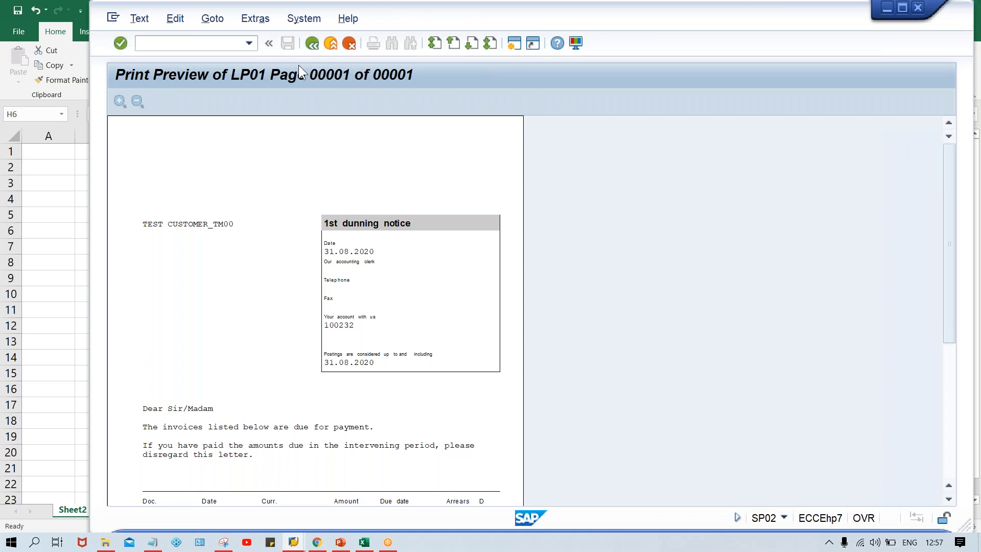
click(311, 44)
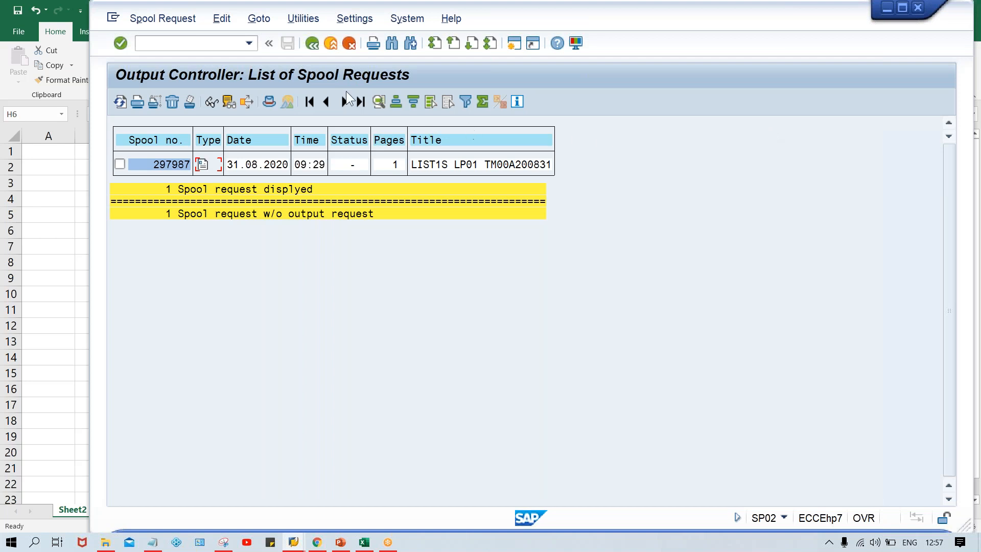
click(312, 42)
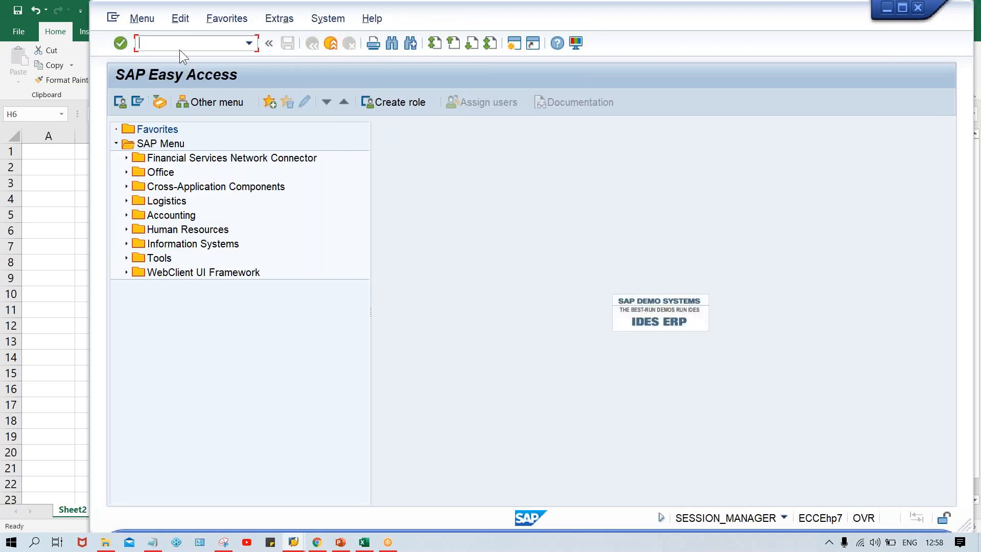
- Reopen transaction F150 and set the Run On date to 11.08.2020, copied from cell J3 of the Excel sheet
text(F150)
key(Return)
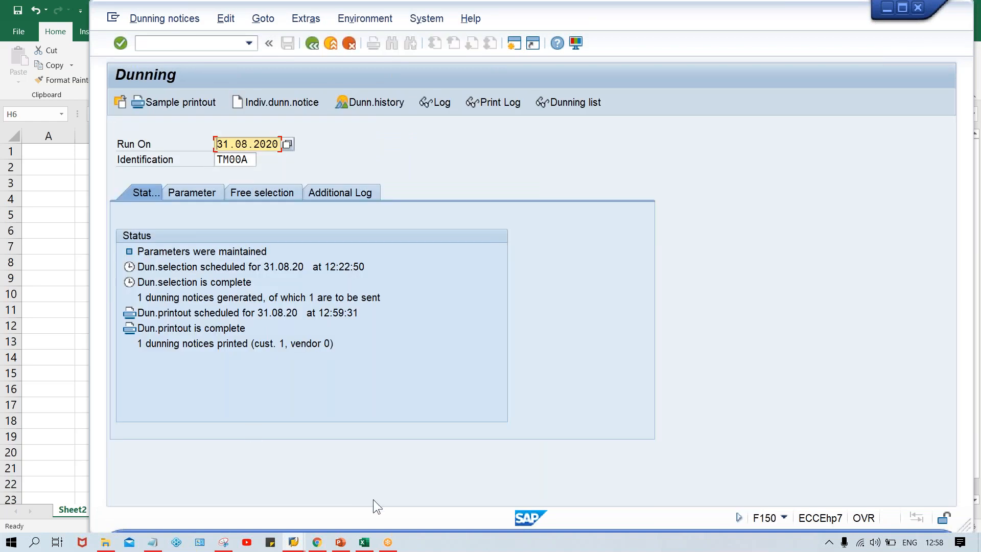
click(364, 542)
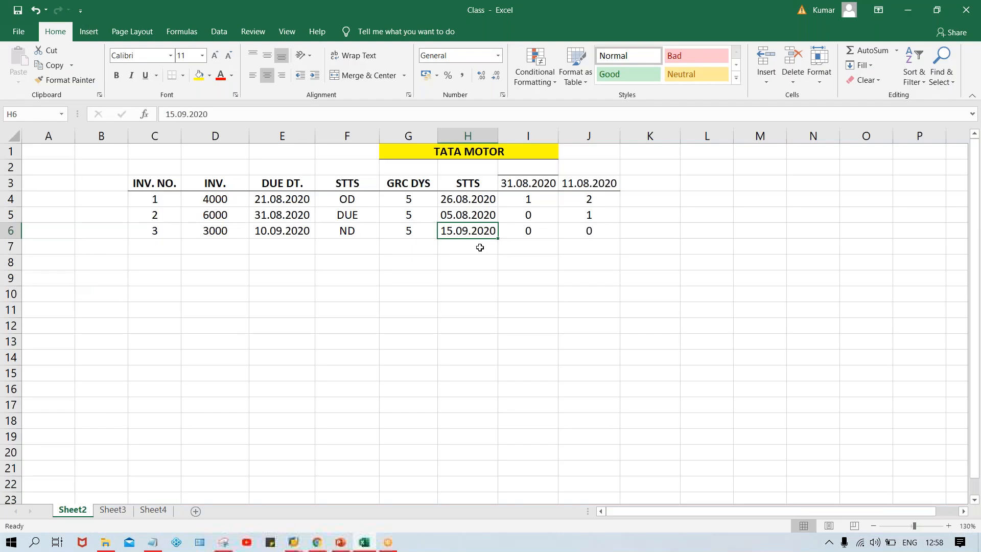
click(584, 185)
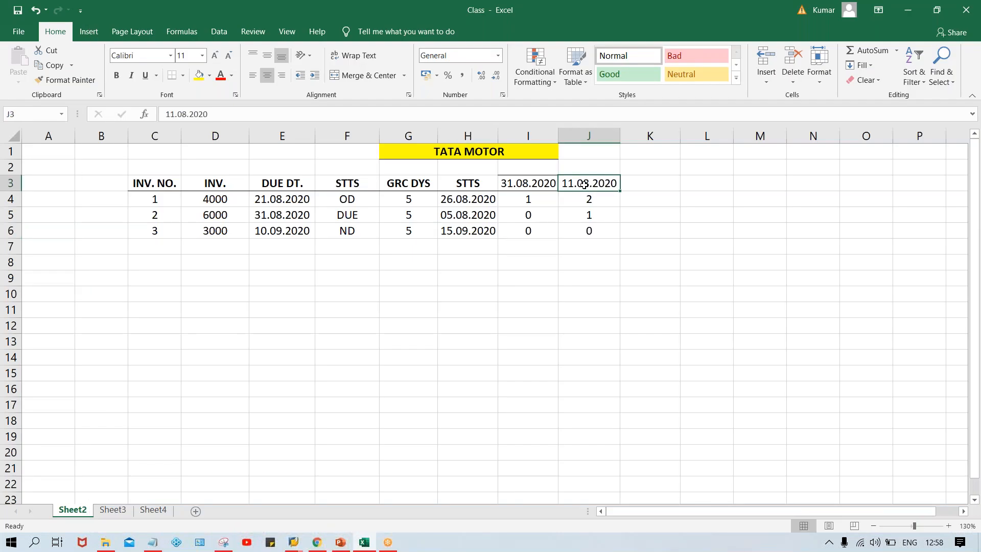
key(ctrl+c)
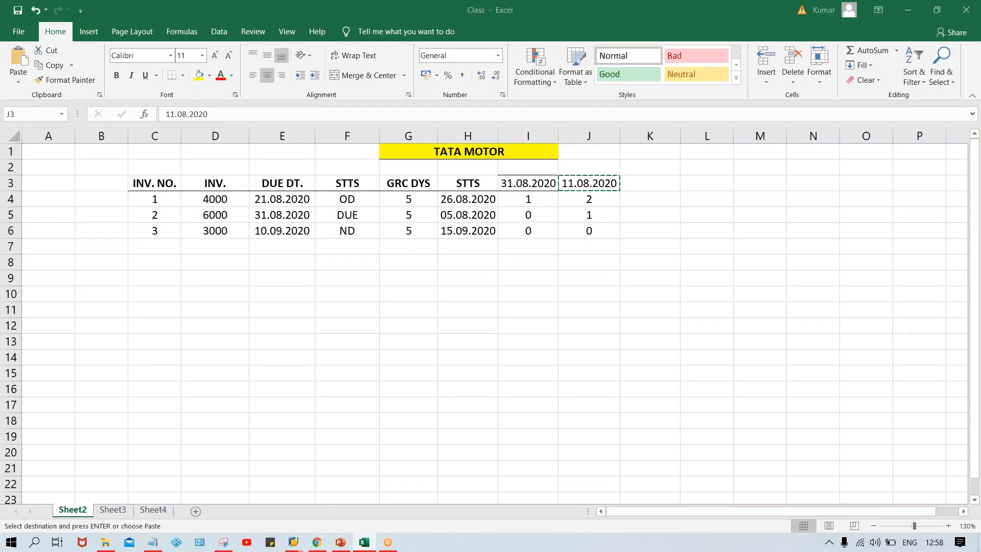
key(alt+Tab)
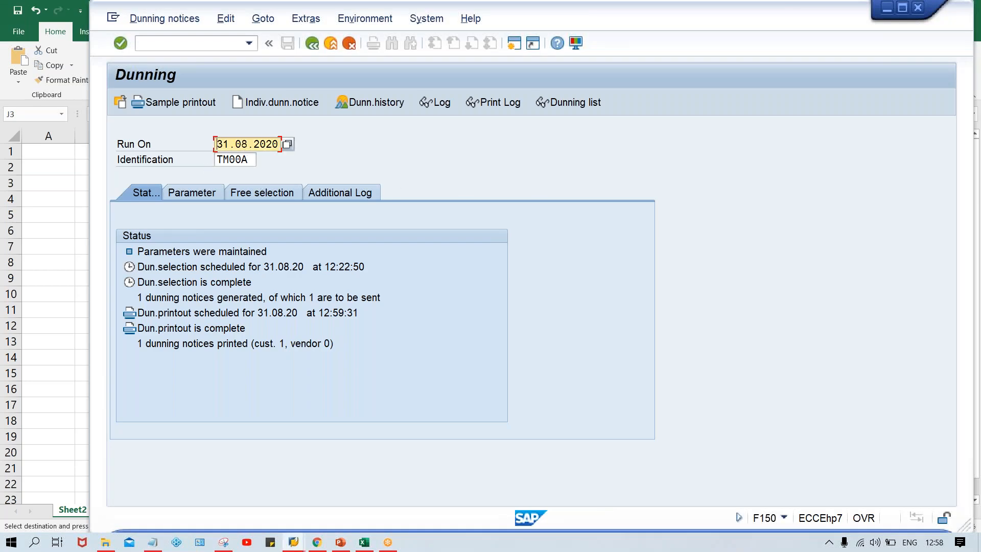
key(ctrl+v)
key(Return)
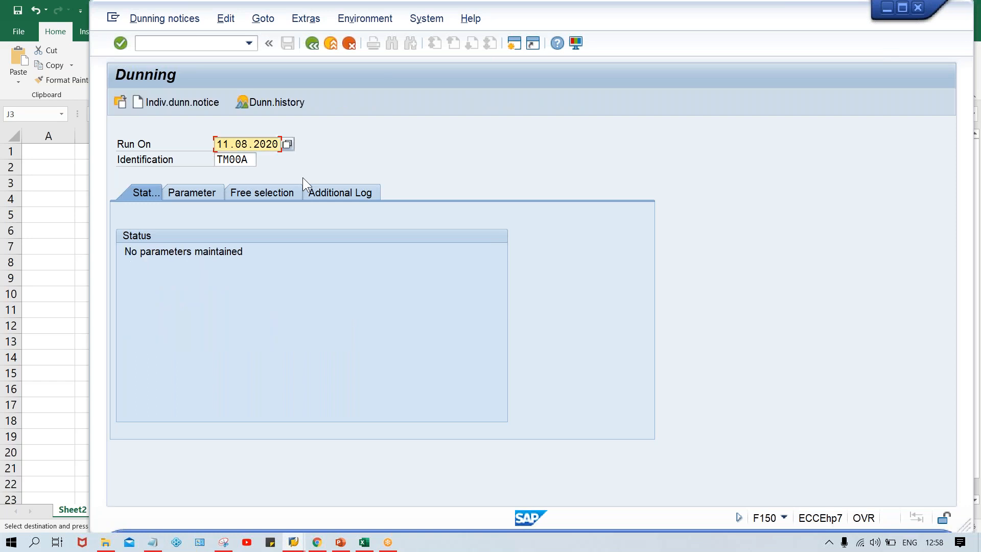
- Set the run parameters' dunning date and documents posted up to date to 11.08.2020
click(183, 192)
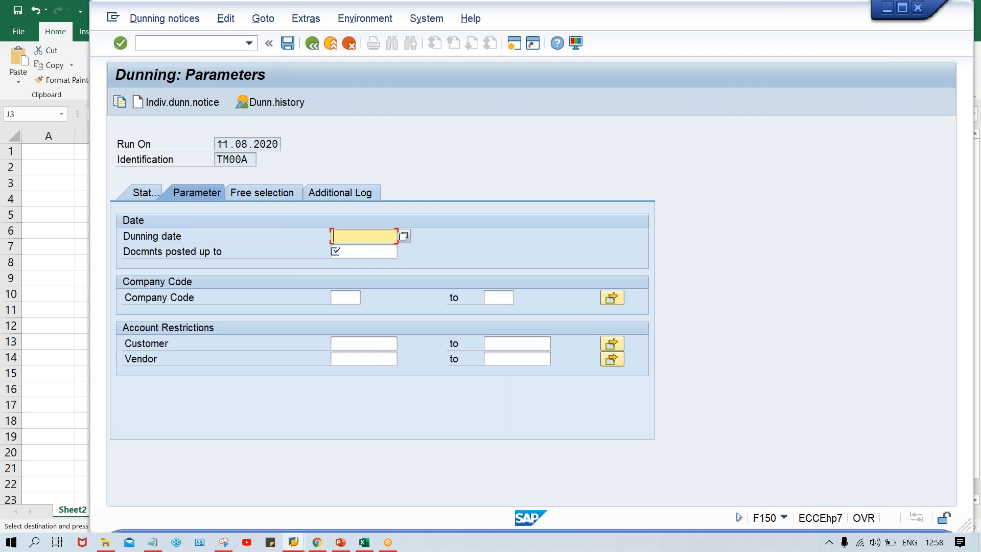
drag(220, 145, 340, 151)
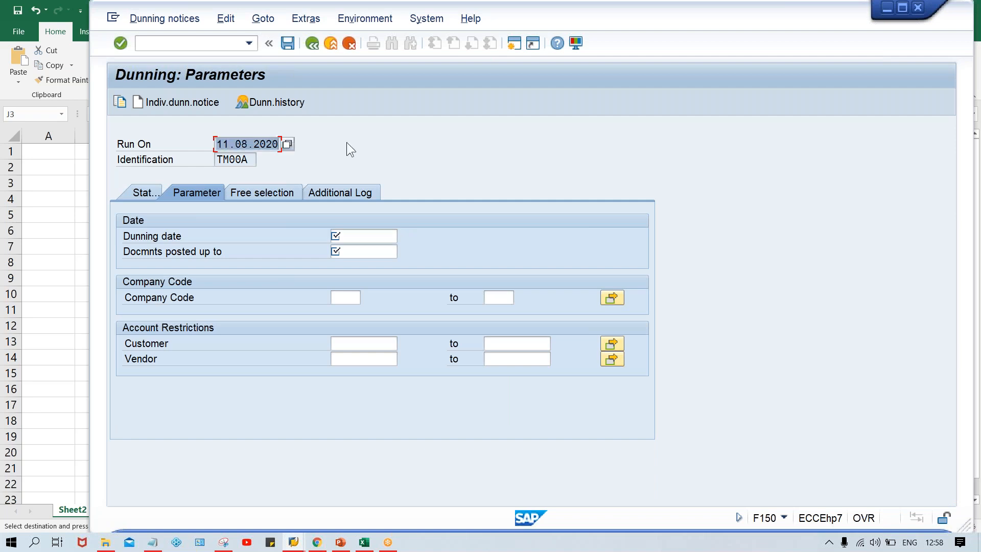
key(ctrl+c)
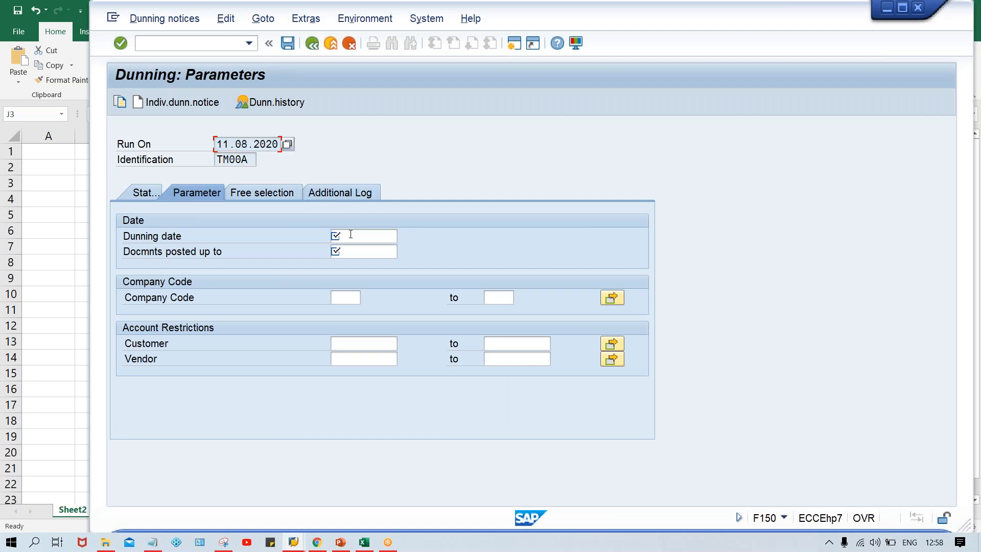
click(351, 233)
key(ctrl+v)
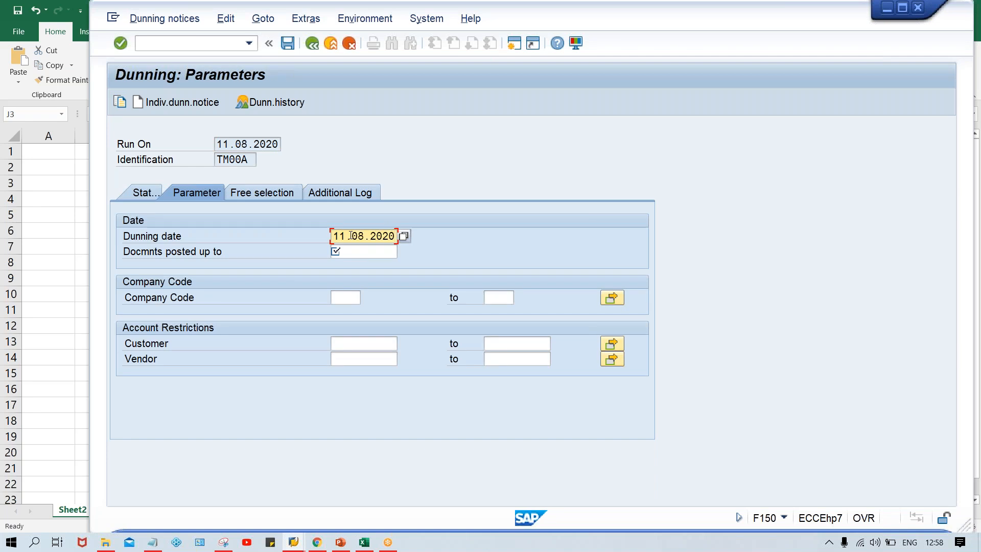
key(Tab)
key(ctrl+v)
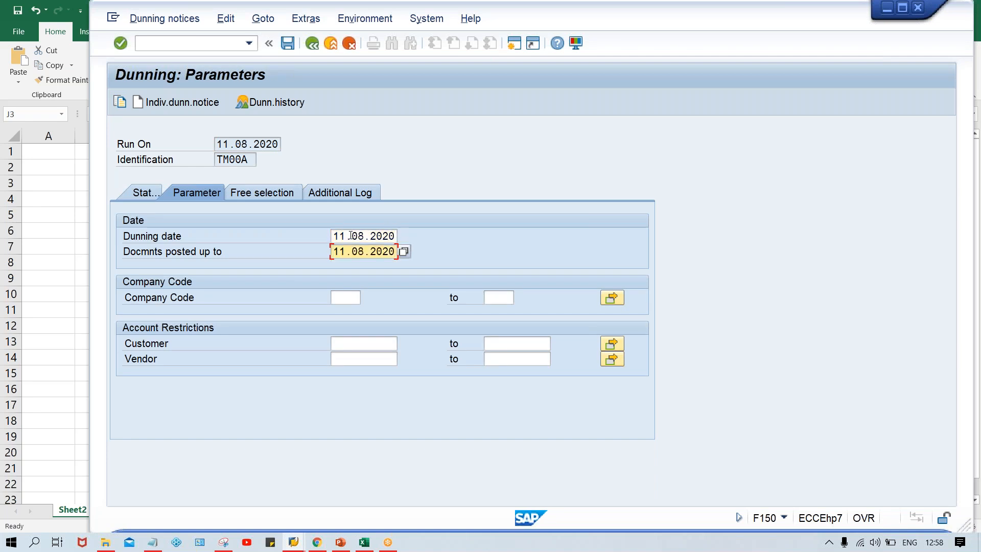
- Enter company code TM00 and the customer's account number in the run parameters
key(Tab)
key(space)
key(Down)
key(Return)
key(Down)
key(space)
key(Down)
key(Return)
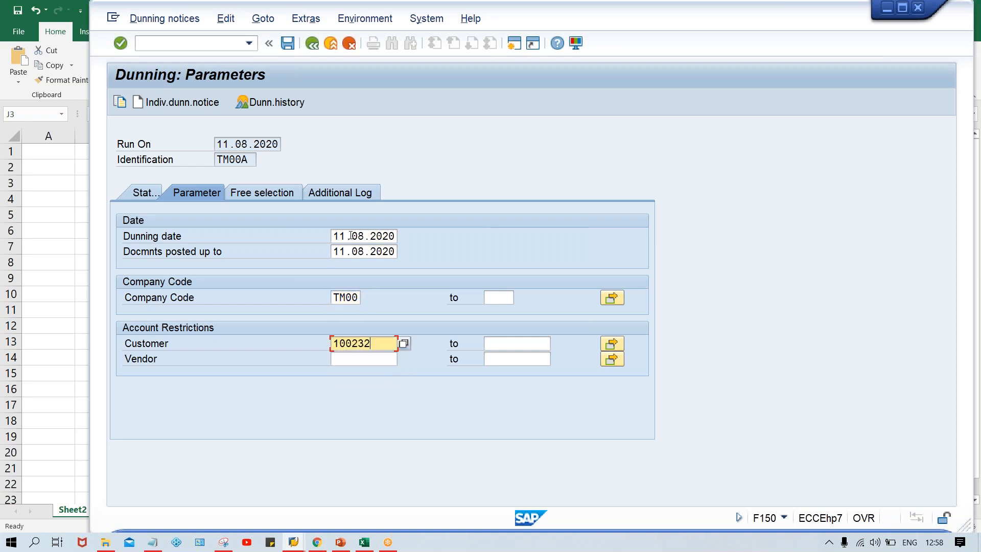
- Enter the same customer's account number for the additional log and save the run details
click(375, 189)
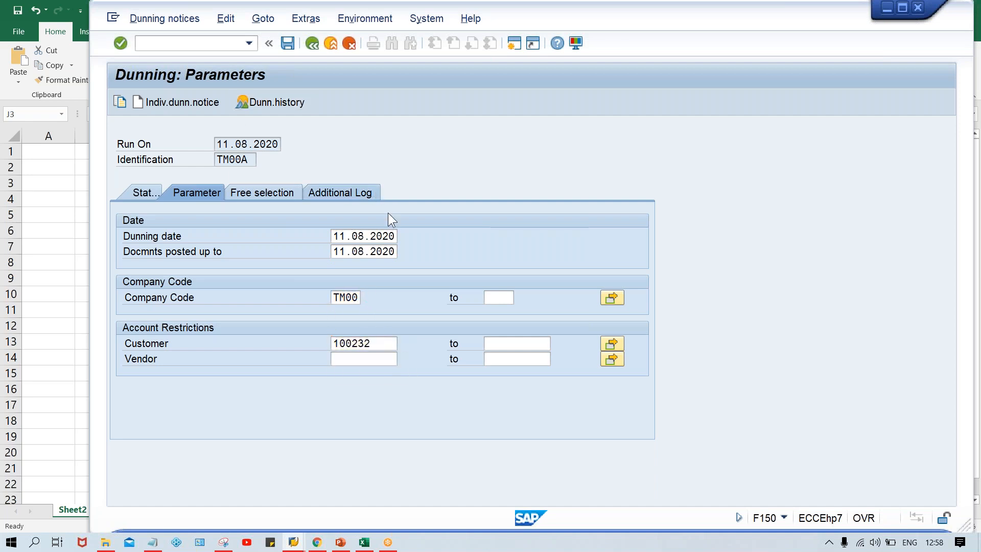
key(space)
key(Down)
key(Return)
key(ctrl+s)
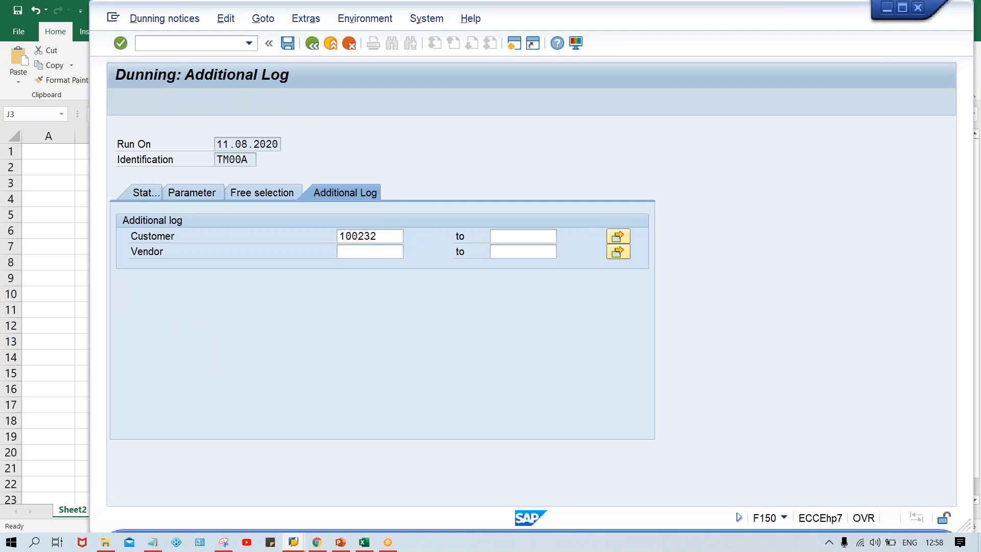
- Schedule the 11.08.2020 dunning run to start immediately, without the dunning print, on output device LP01
click(133, 193)
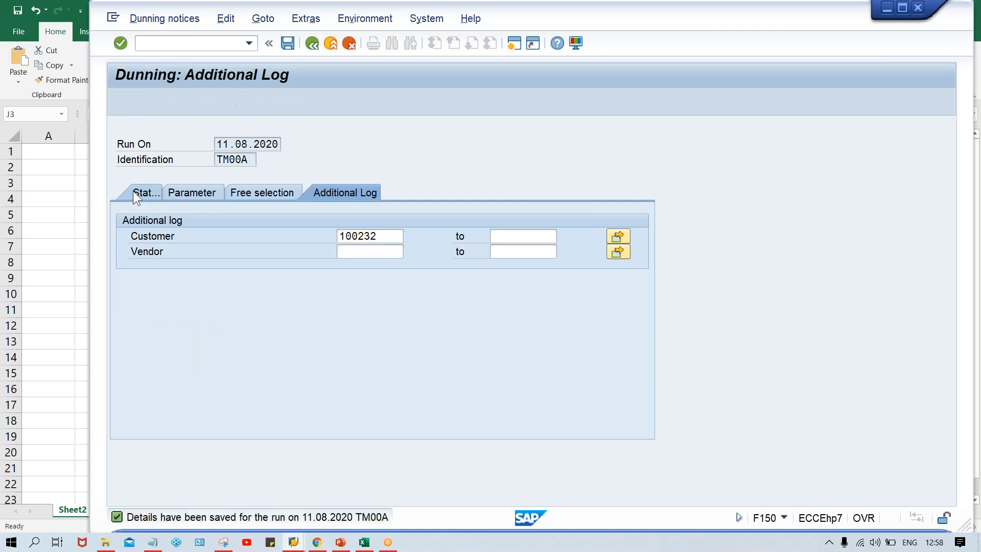
click(167, 101)
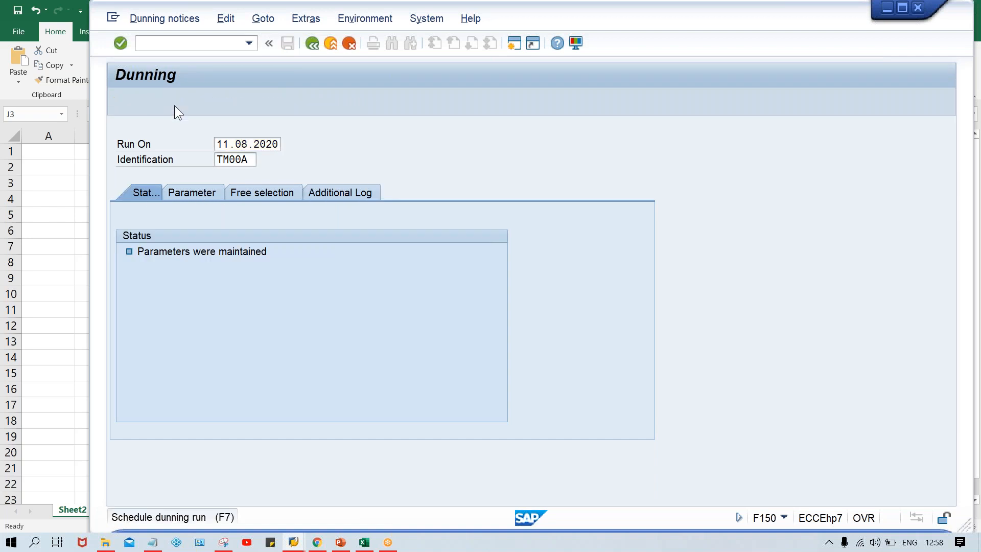
click(370, 292)
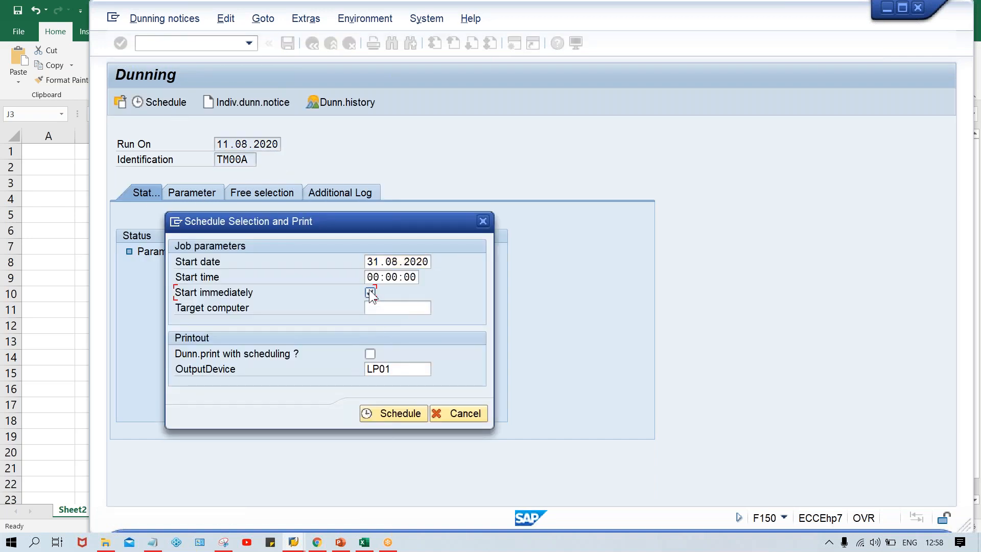
click(370, 414)
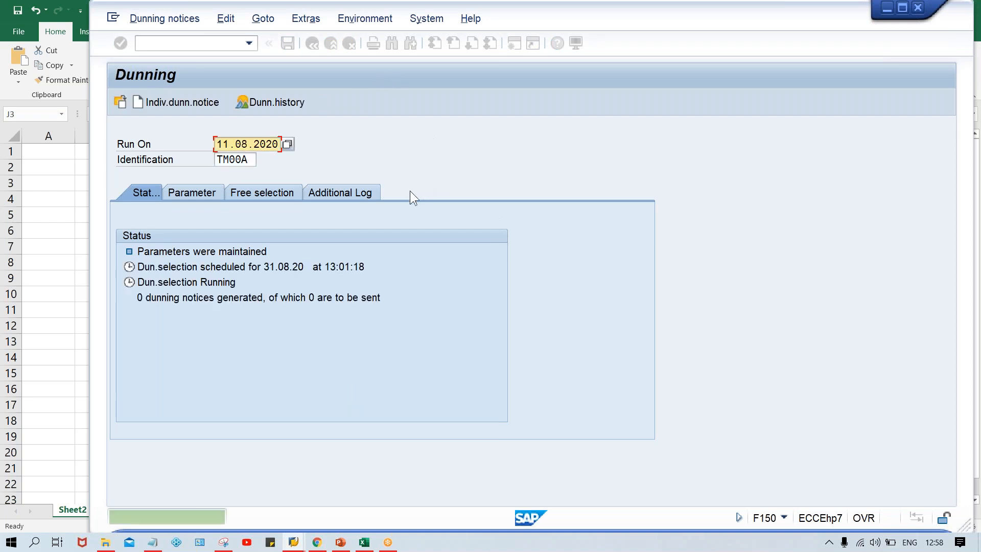
- Refresh the status of the 11.08.2020 dunning run and preview its sample printout on output device LP01
key(Return)
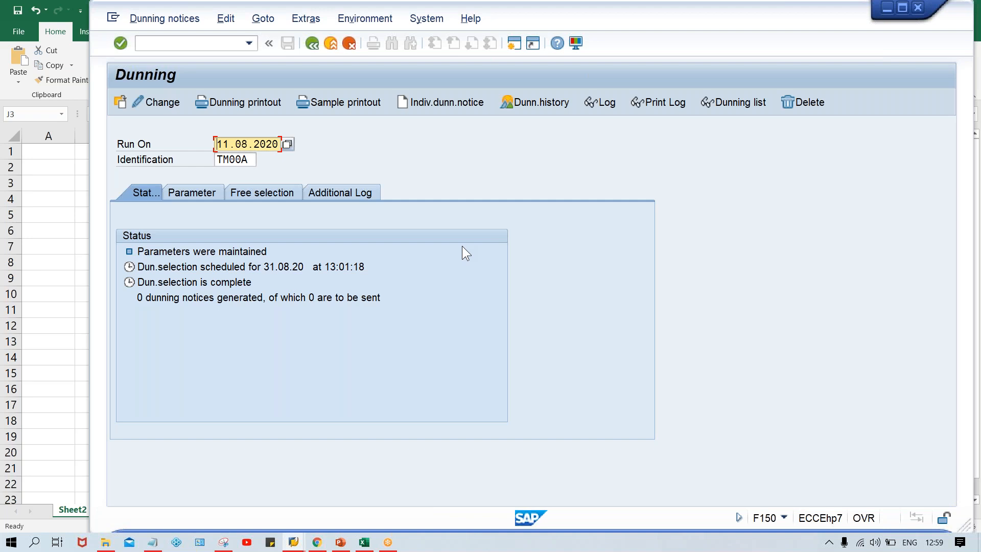
click(346, 101)
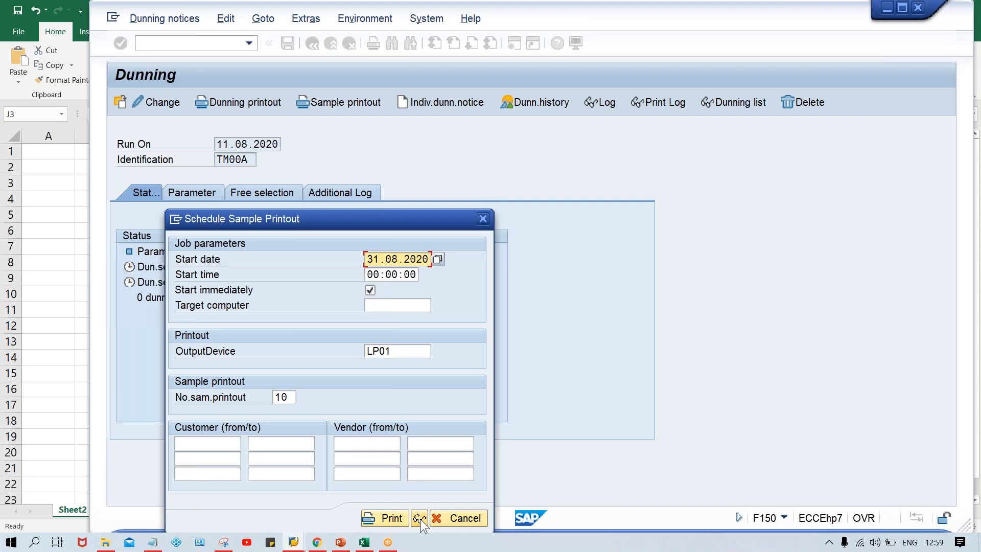
click(419, 518)
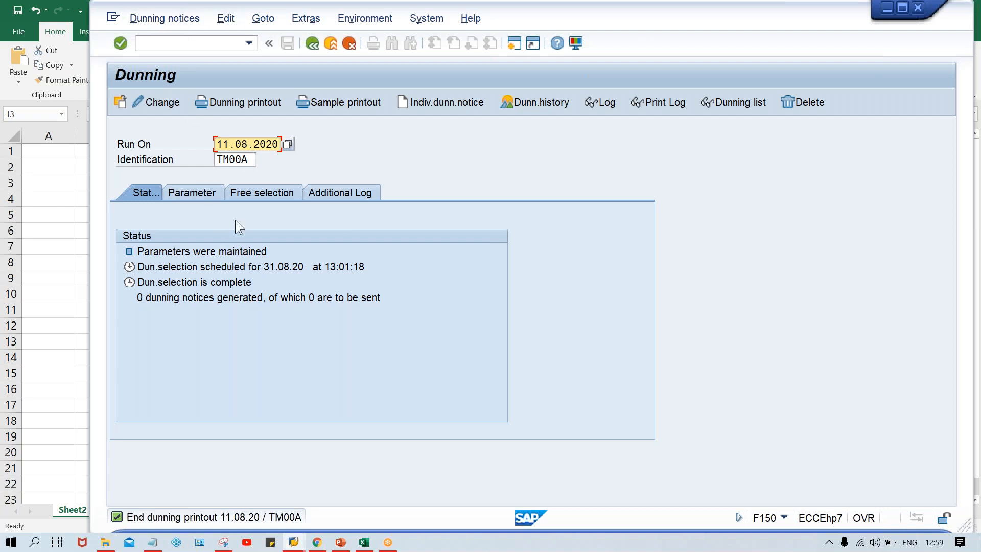
- Delete the 11.08.2020 dunning run and set the run date to 11.09.2020 for identification TM00A
click(157, 23)
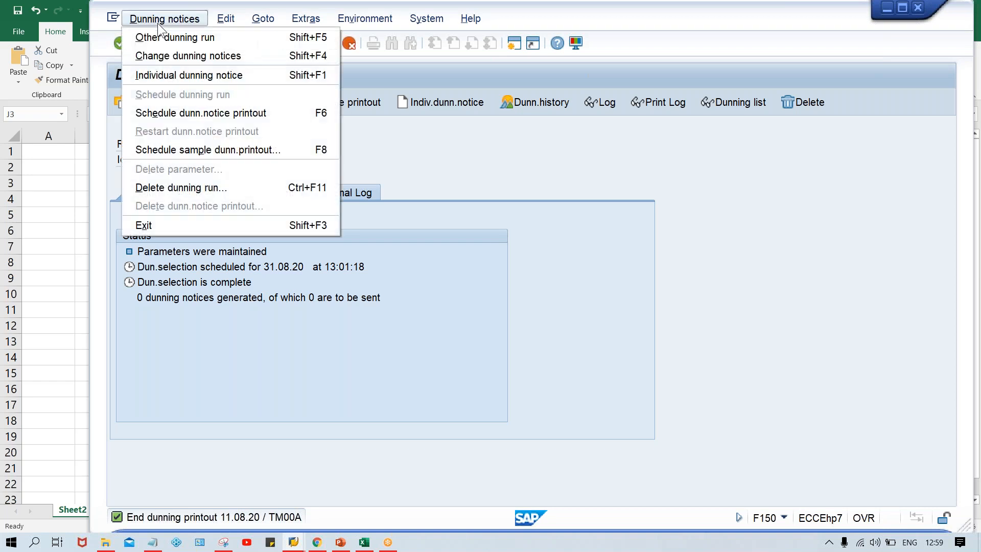
click(189, 188)
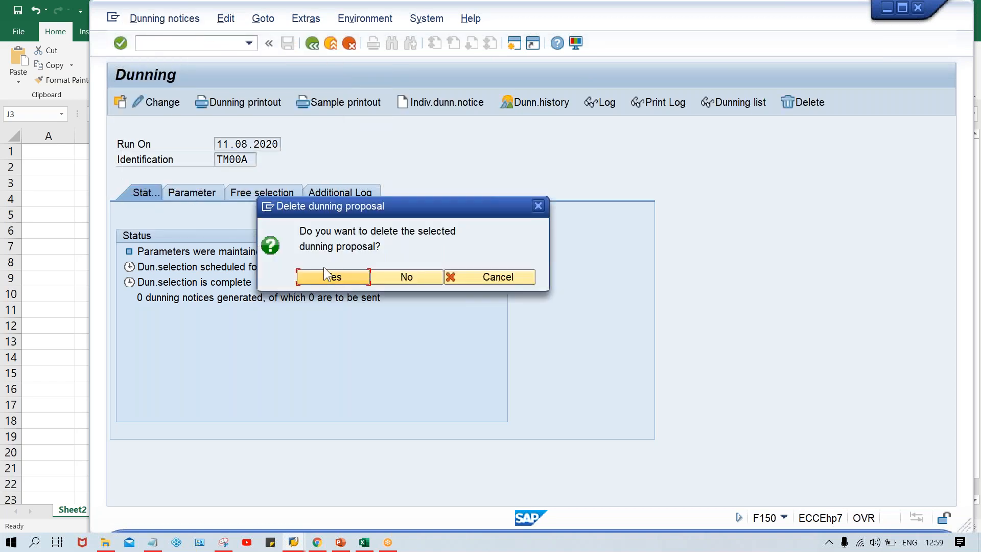
click(327, 276)
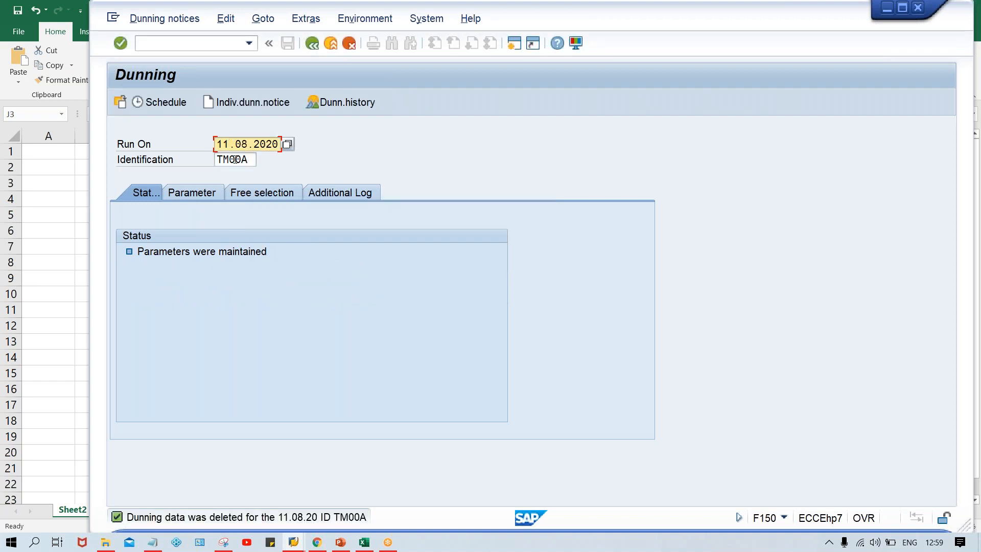
text(9)
key(Return)
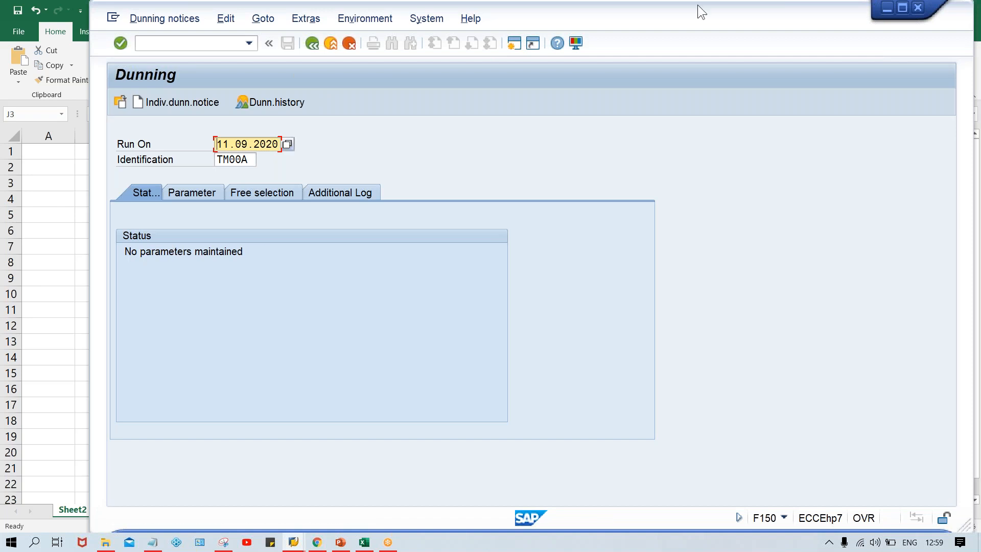
- Set the dunning date and documents posted up to date to 11.09.2020 and the company code to TM00
click(197, 189)
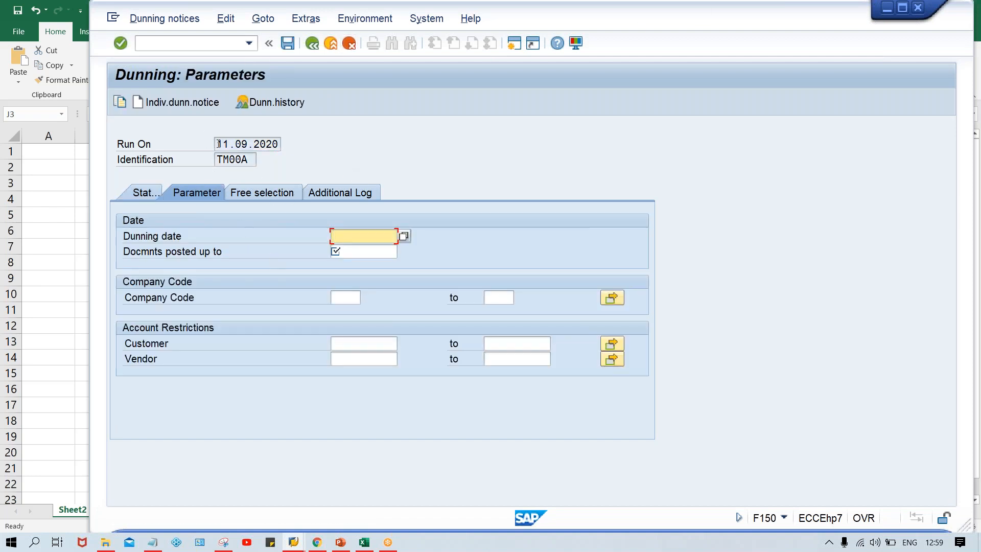
drag(219, 143, 394, 154)
key(ctrl+c)
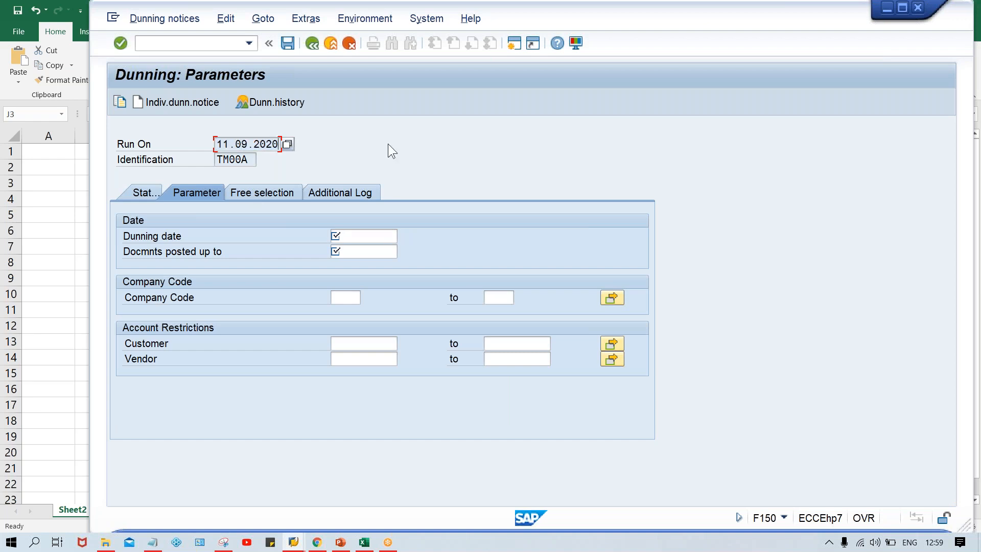
click(336, 236)
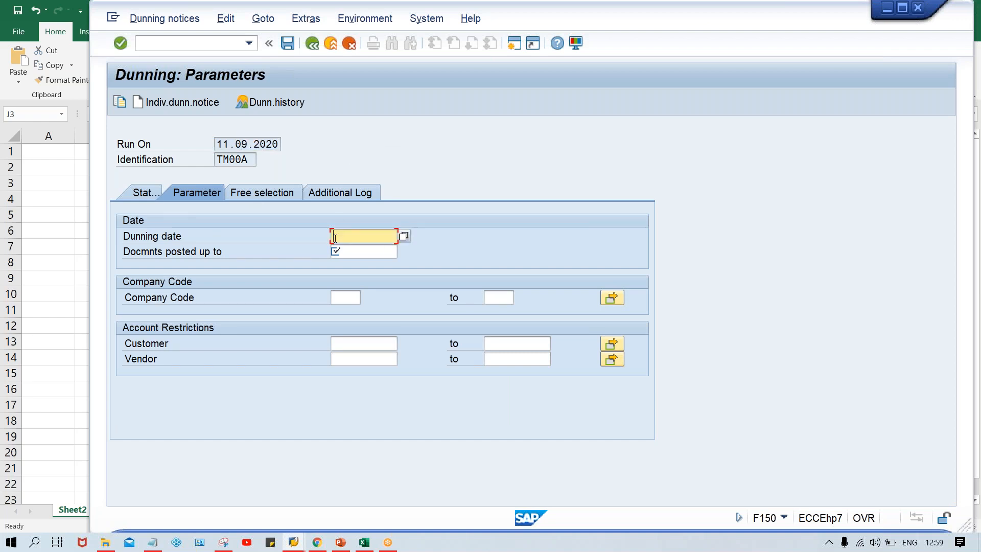
key(ctrl+v)
key(Tab)
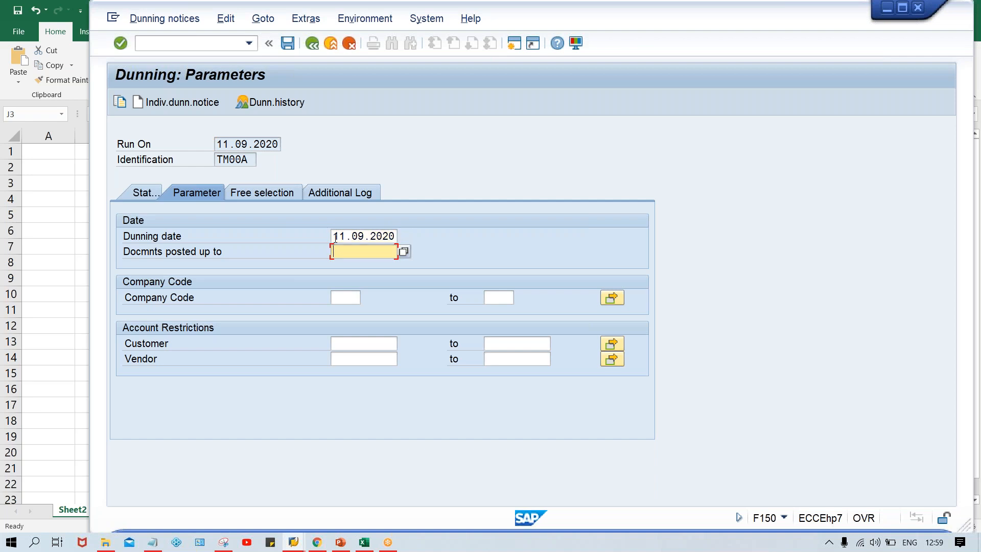
key(ctrl+v)
key(Tab)
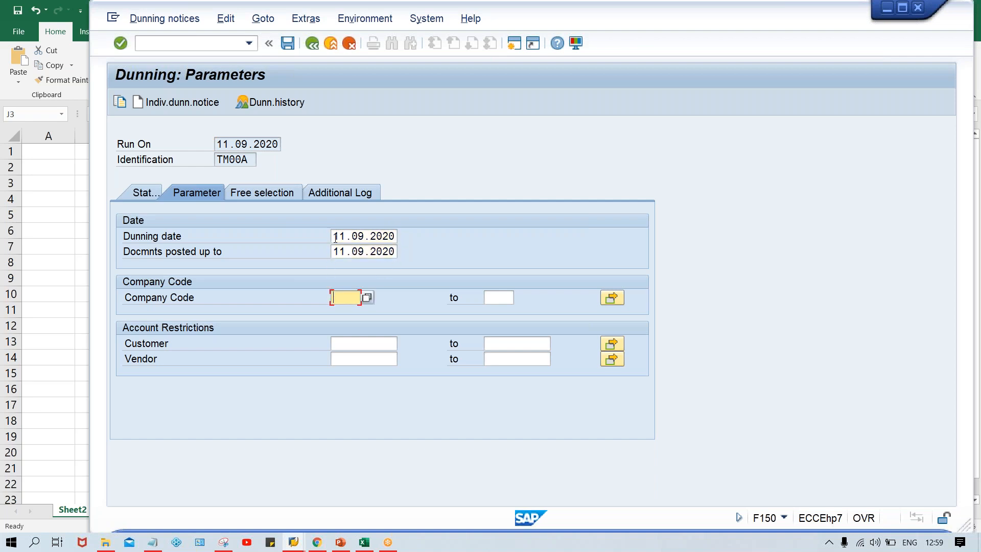
text(TM00)
- Switch to Excel and change the second run's date heading in cell J3 to 11.09.2020
click(364, 543)
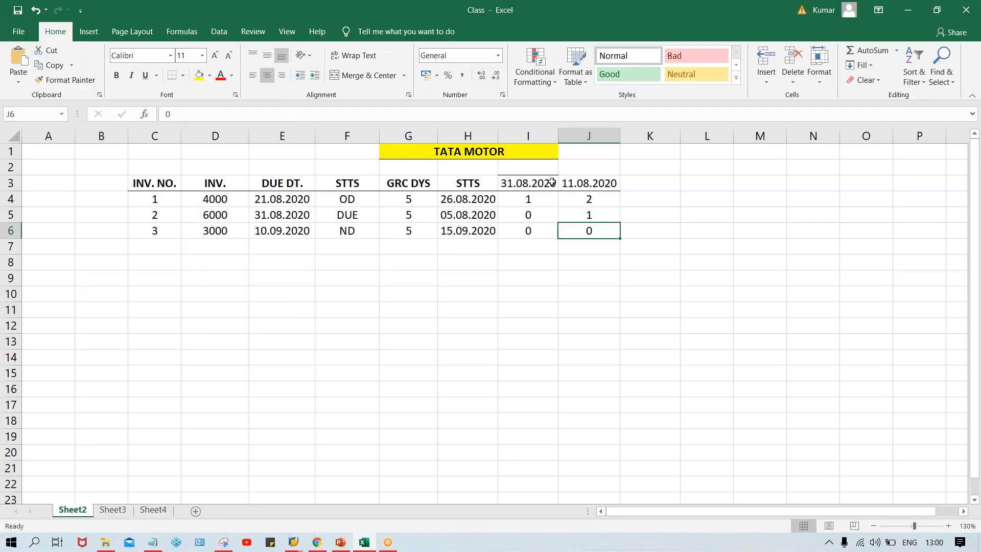
click(576, 181)
key(F2)
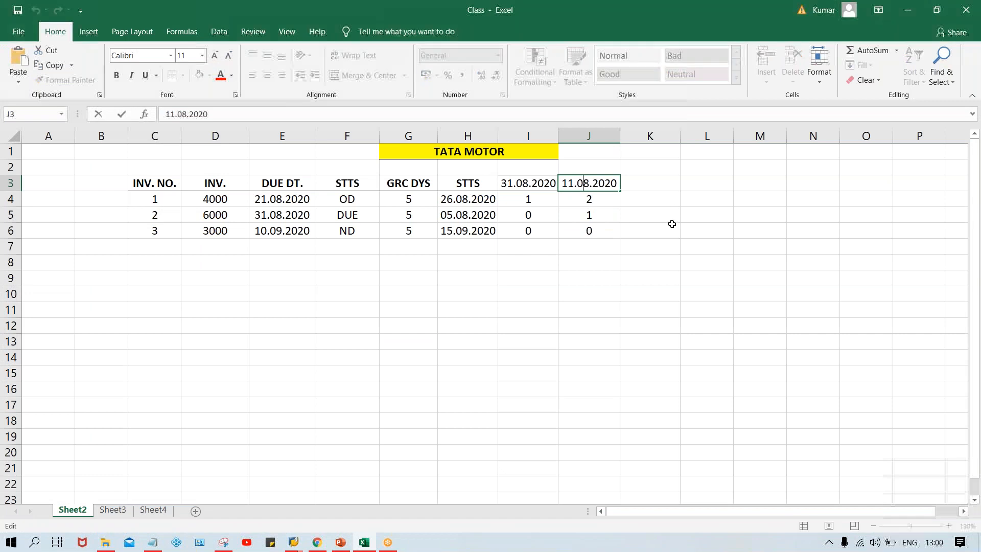
key(BackSpace)
text(9)
key(Return)
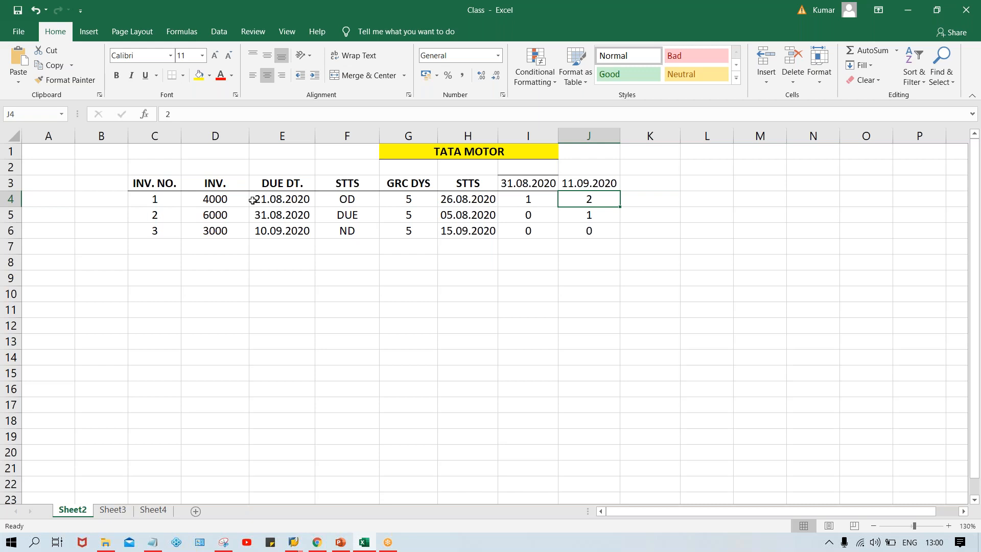
- Return to the SAP run parameters and enter the customer's account number as the account restriction
click(294, 543)
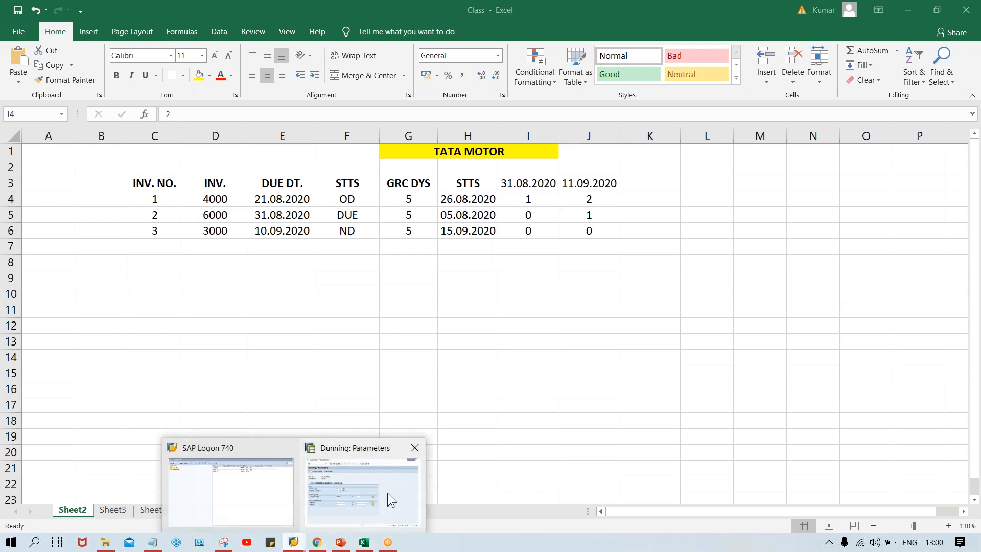
click(387, 492)
click(348, 345)
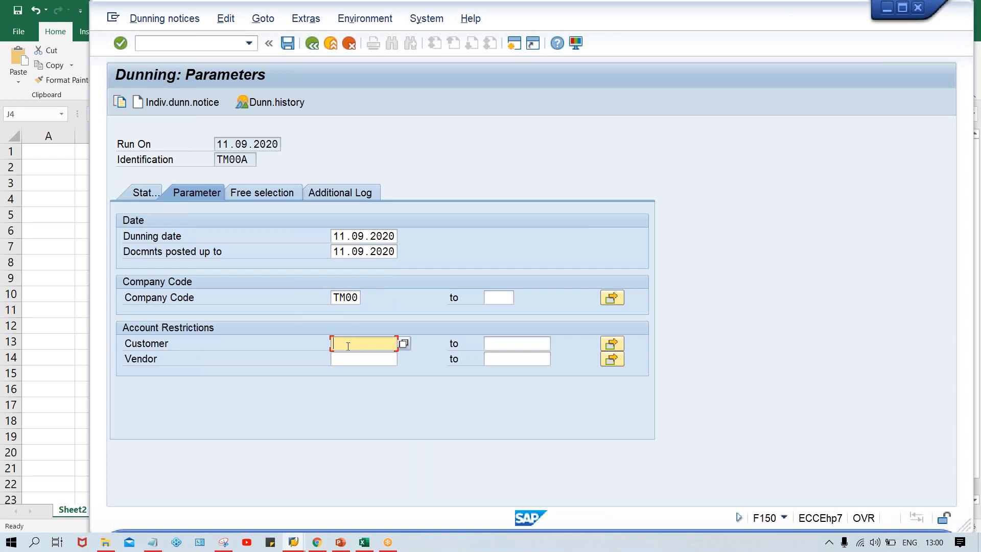
key(space)
key(Down)
key(Return)
- Enter the same customer's account number for the additional log and save the 11.09.2020 run details
click(351, 186)
key(space)
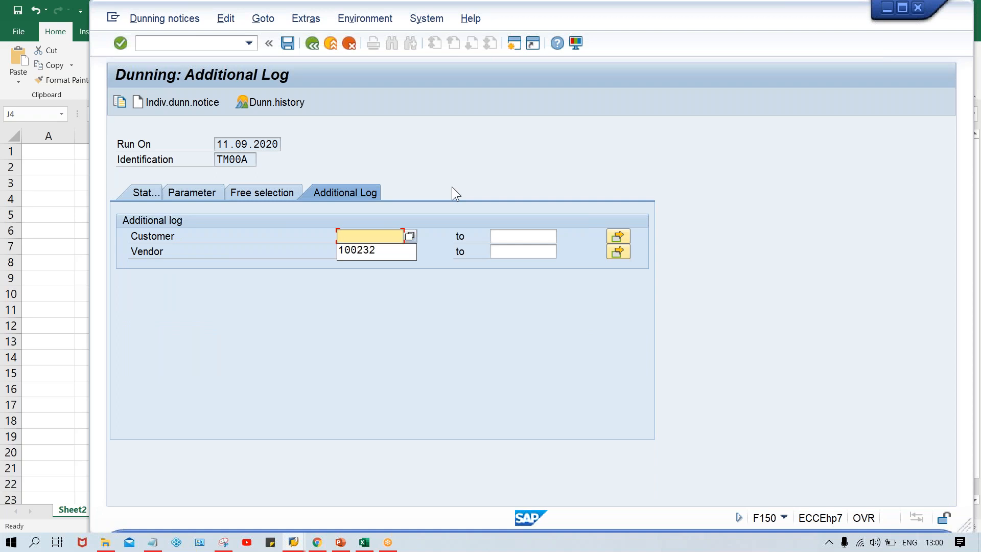
key(Down)
key(Return)
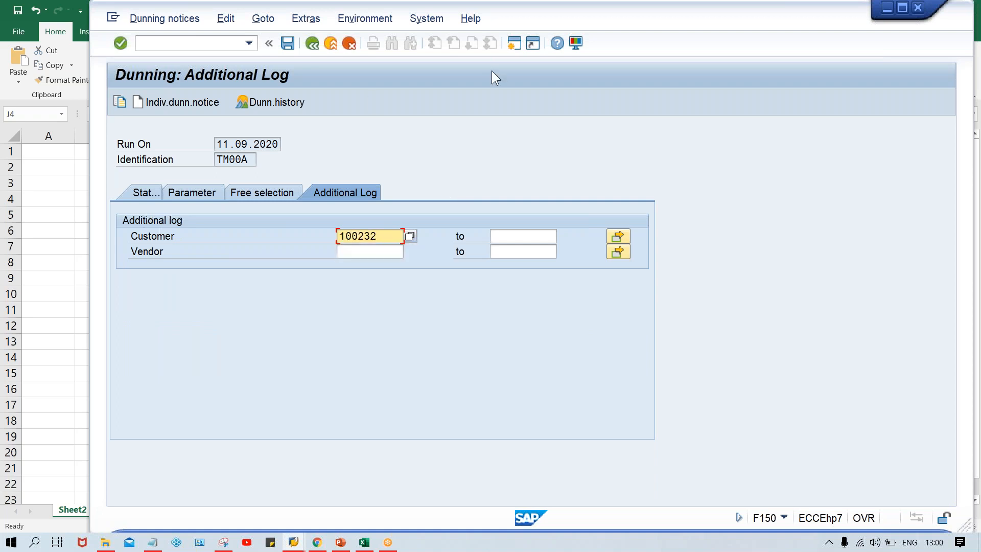
key(ctrl+s)
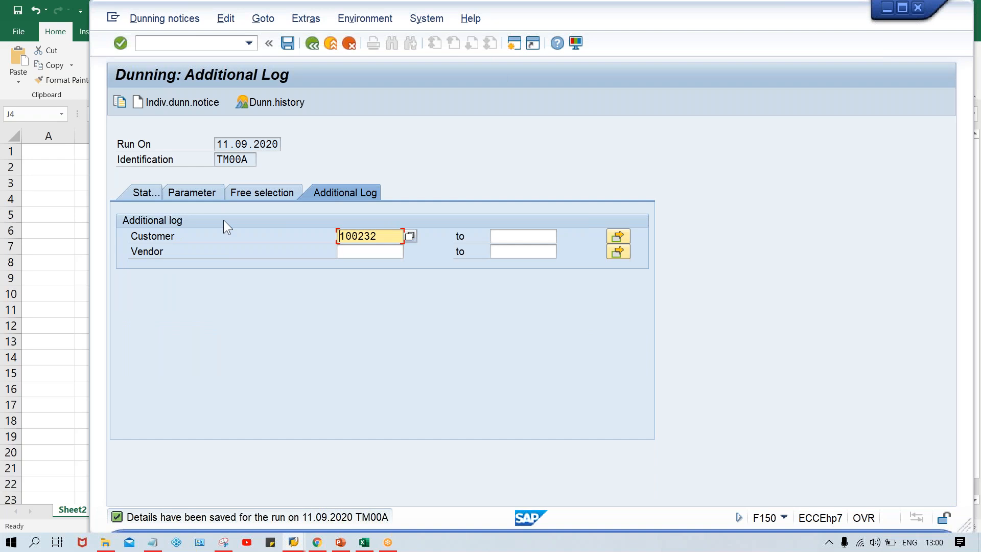
- Schedule the 11.09.2020 dunning run to start immediately without dunning print on LP01, and refresh its status
click(139, 191)
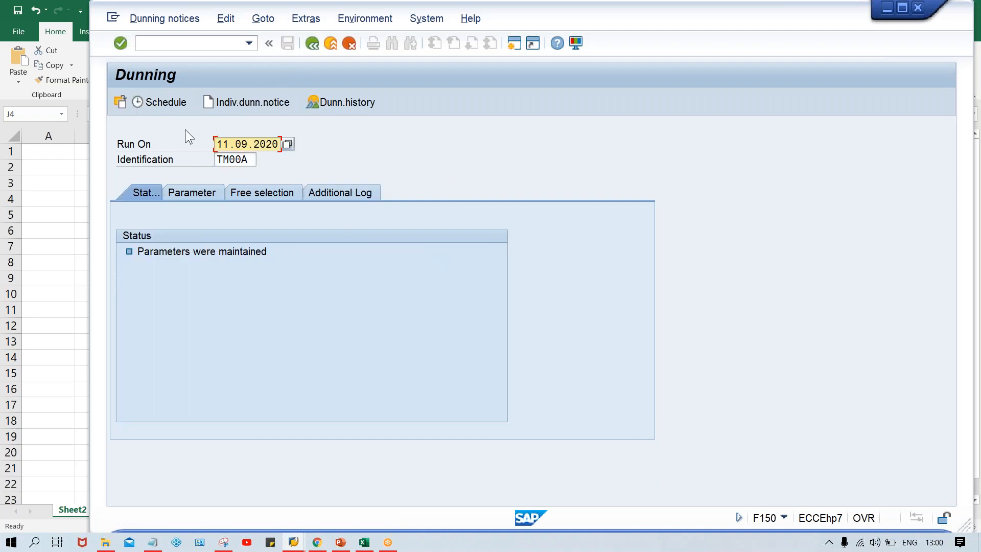
click(159, 102)
click(392, 413)
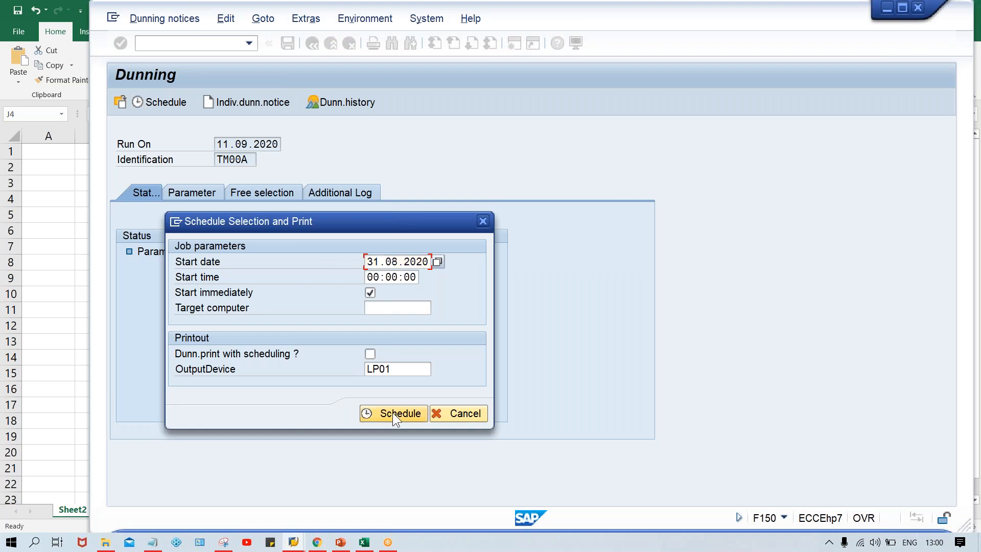
key(Return)
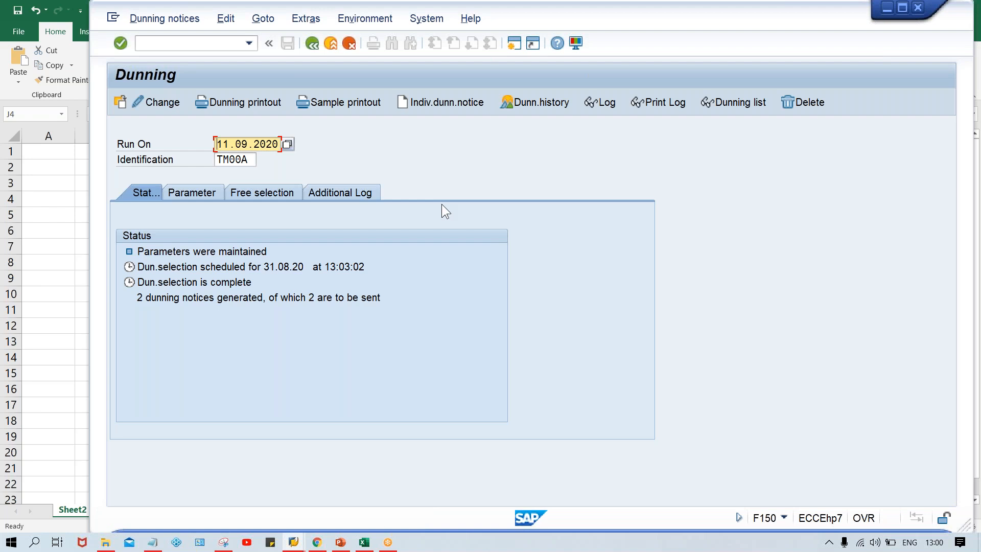
- Preview the sample printout of the 11.09.2020 run and examine the first notice's level, invoice amount and charge
click(360, 107)
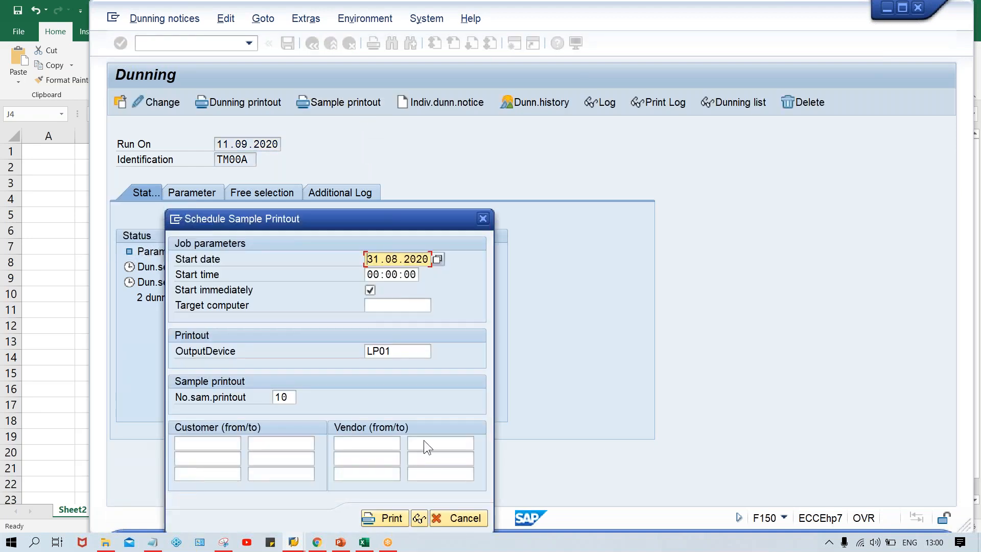
click(418, 518)
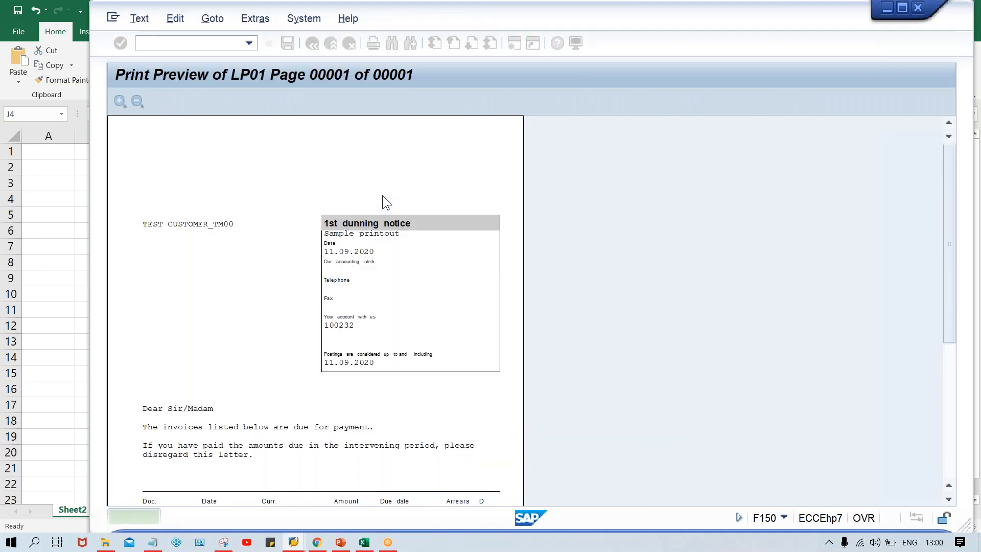
scroll(453, 233, down, 1)
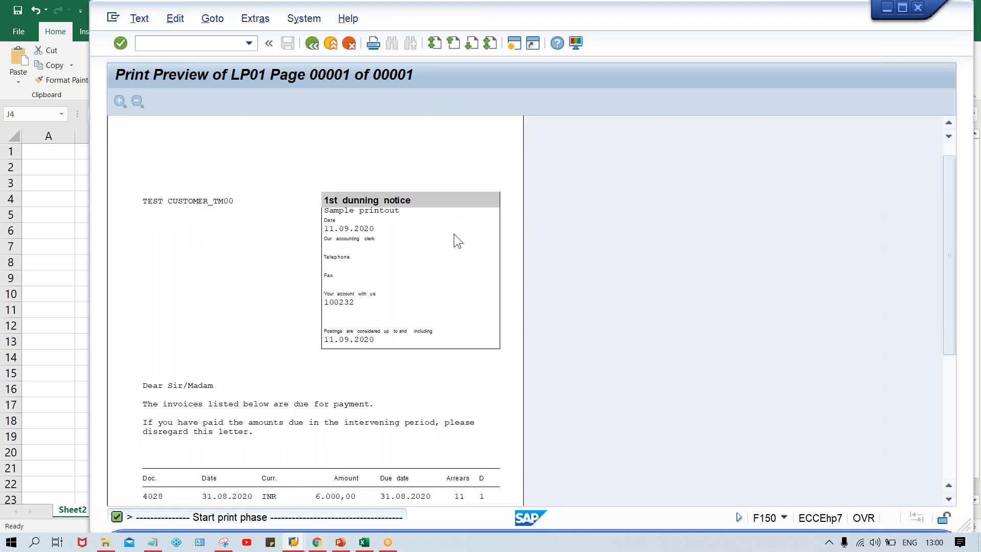
scroll(454, 234, down, 2)
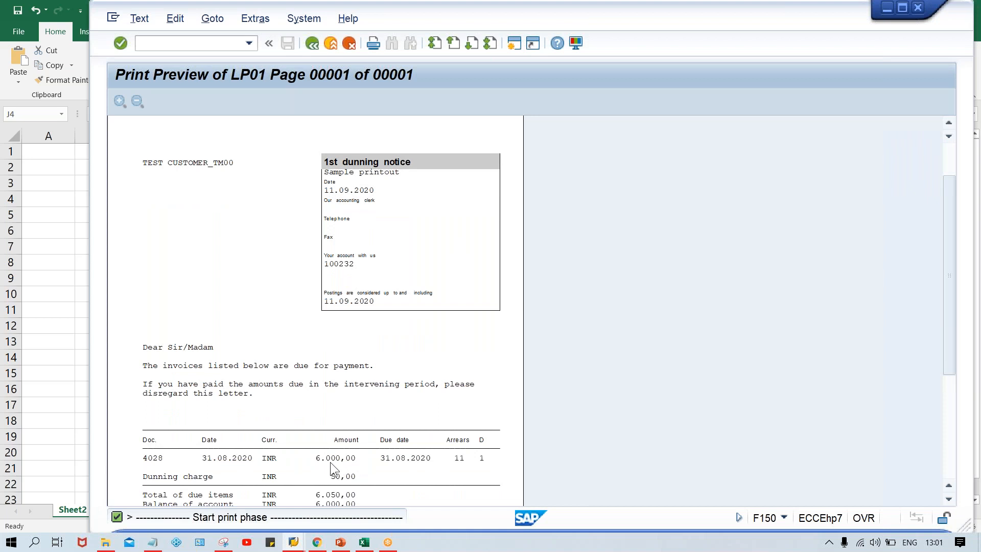
- In the Excel plan, enter a dunning charge of 50 in K5 for invoice 2 and 100 in K4 for invoice 1
click(369, 545)
drag(585, 217, 192, 213)
drag(605, 199, 227, 202)
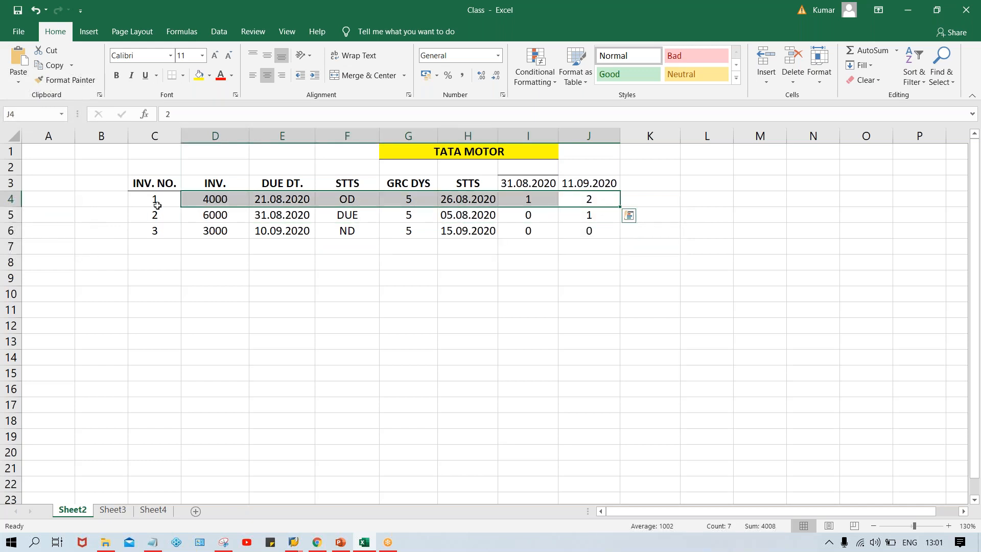
click(223, 199)
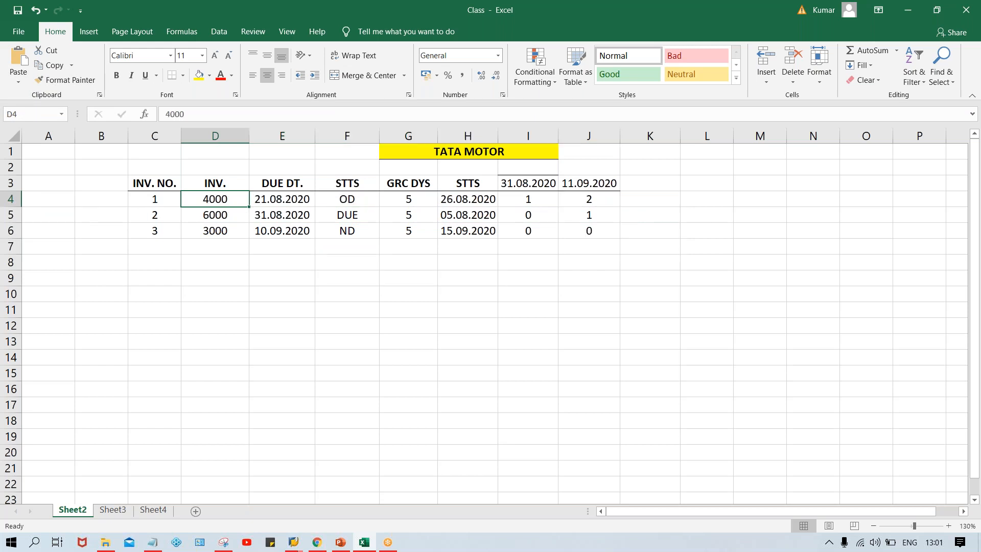
click(642, 218)
text(50)
key(Up)
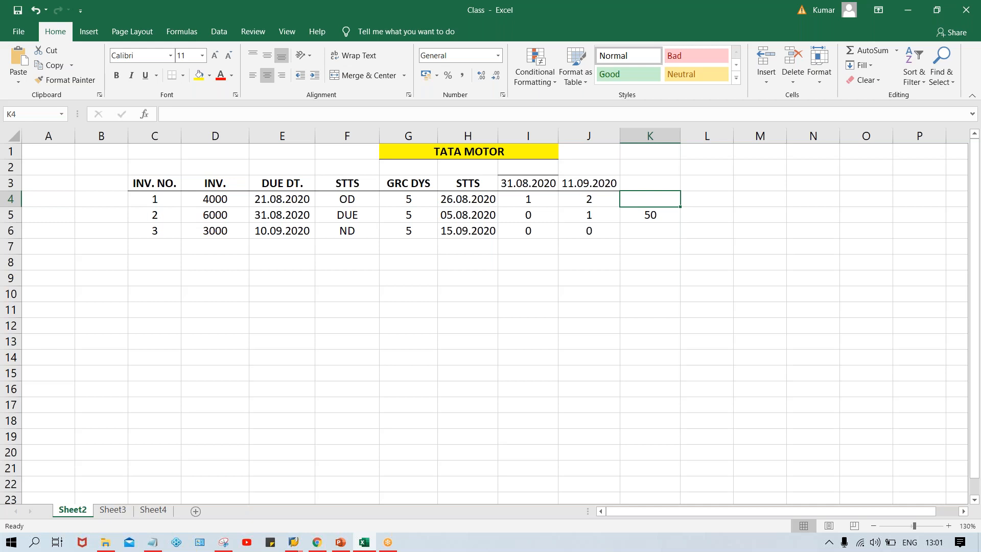
text(100)
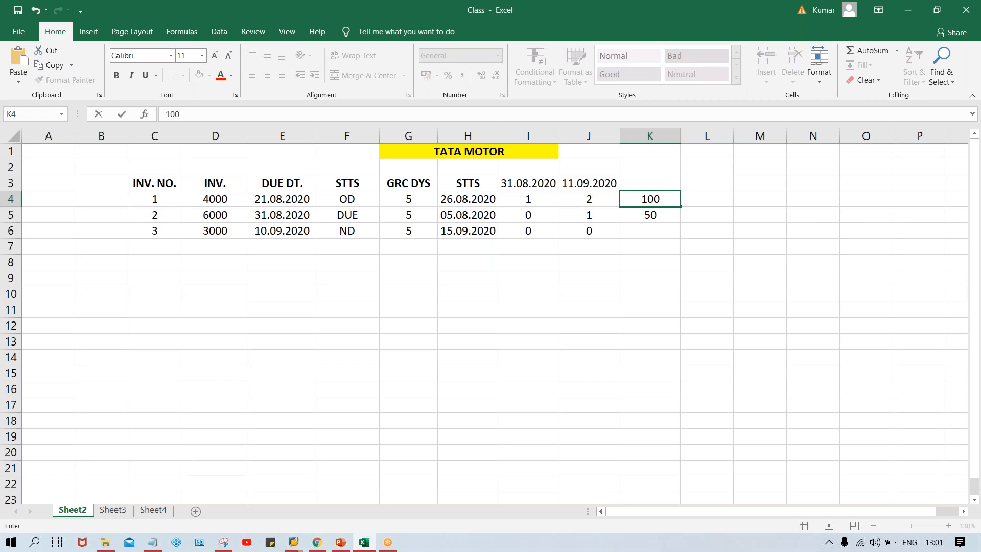
key(Return)
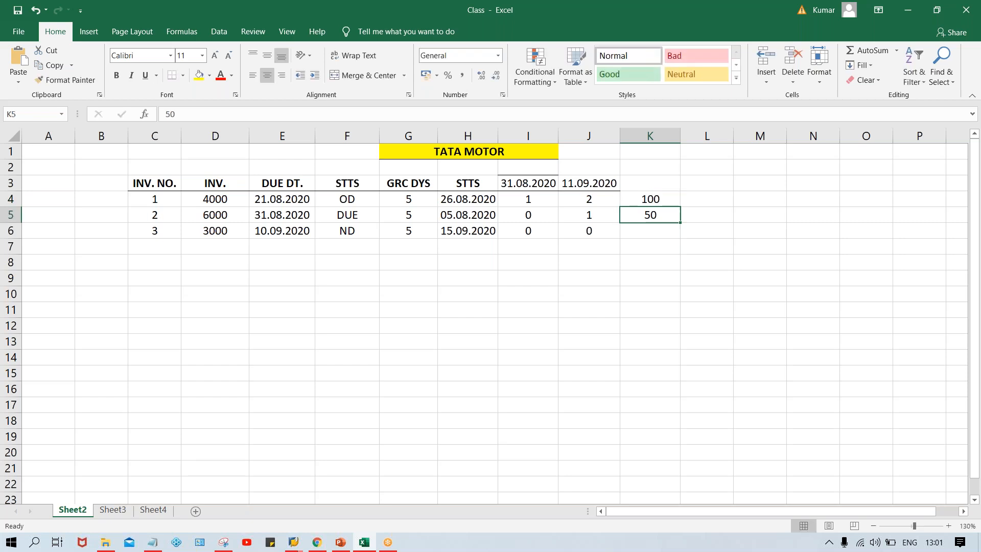
click(628, 195)
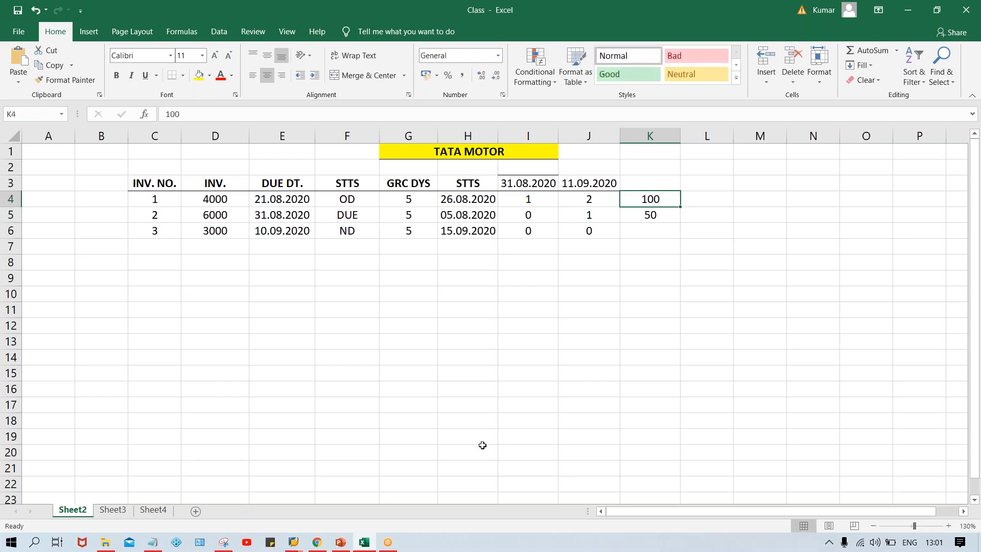
- Return to the SAP print preview, check the first notice's dunning charge and totals, and leave that notice
click(293, 542)
click(379, 496)
scroll(386, 293, down, 2)
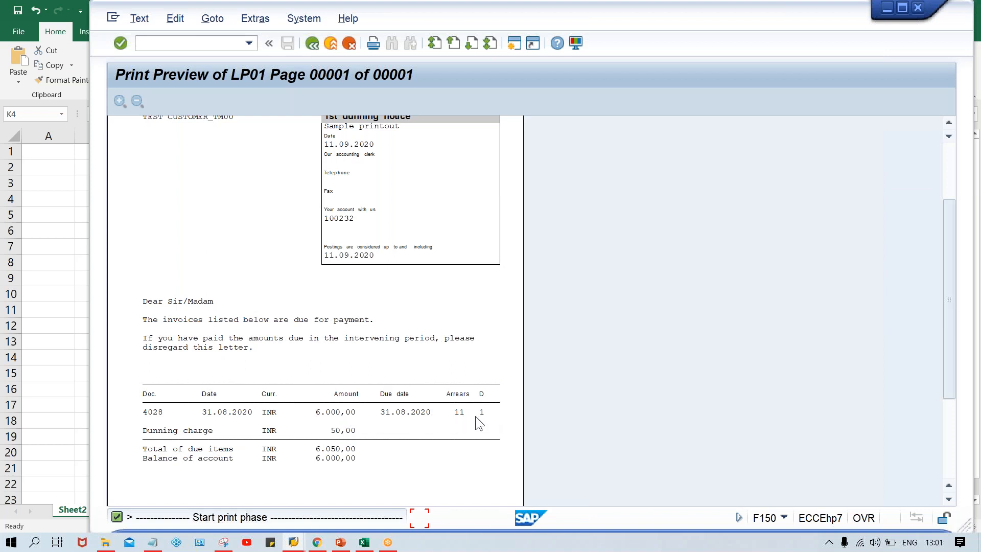
click(314, 47)
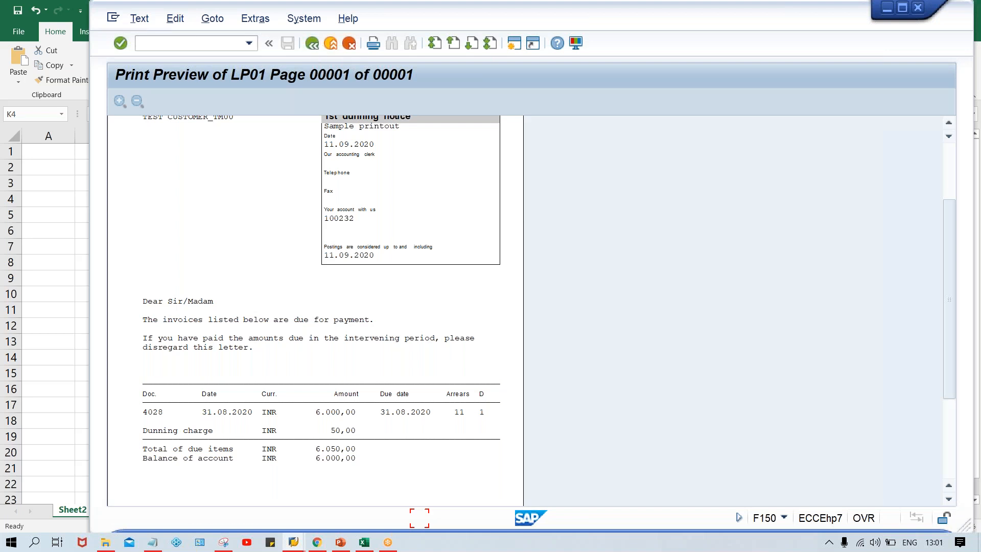
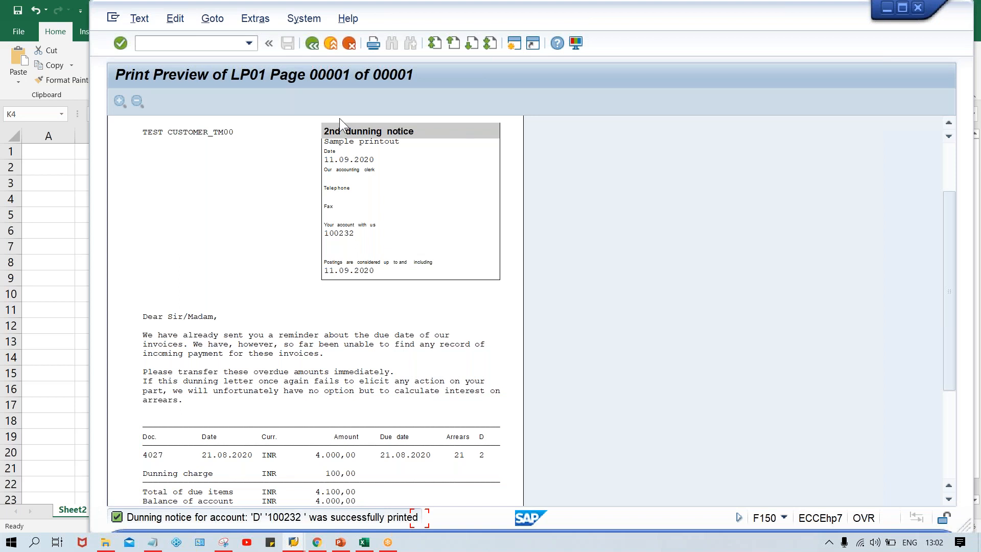
- Leave the sample printout preview, switch to the Excel plan and clear the dunning charges in K4:K6
click(317, 42)
click(313, 43)
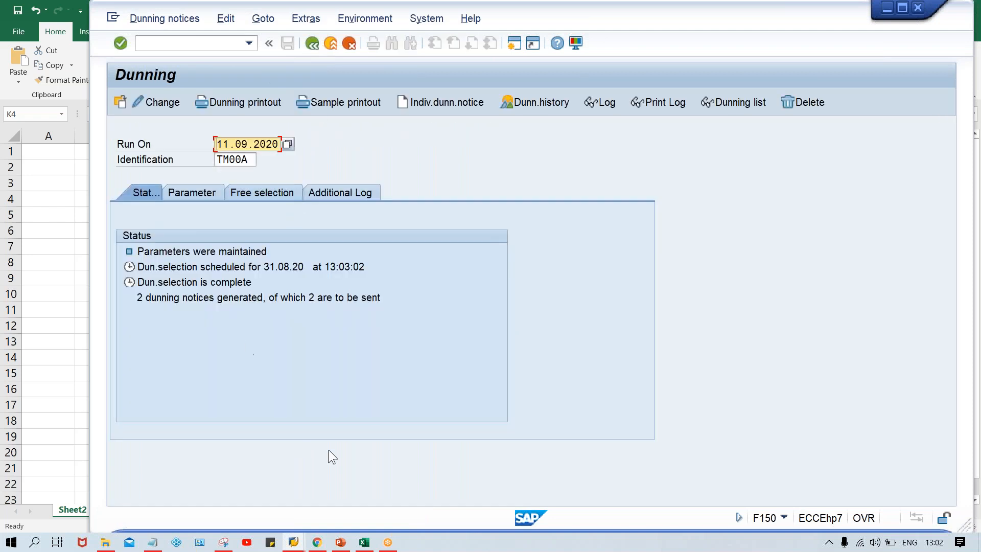
click(364, 542)
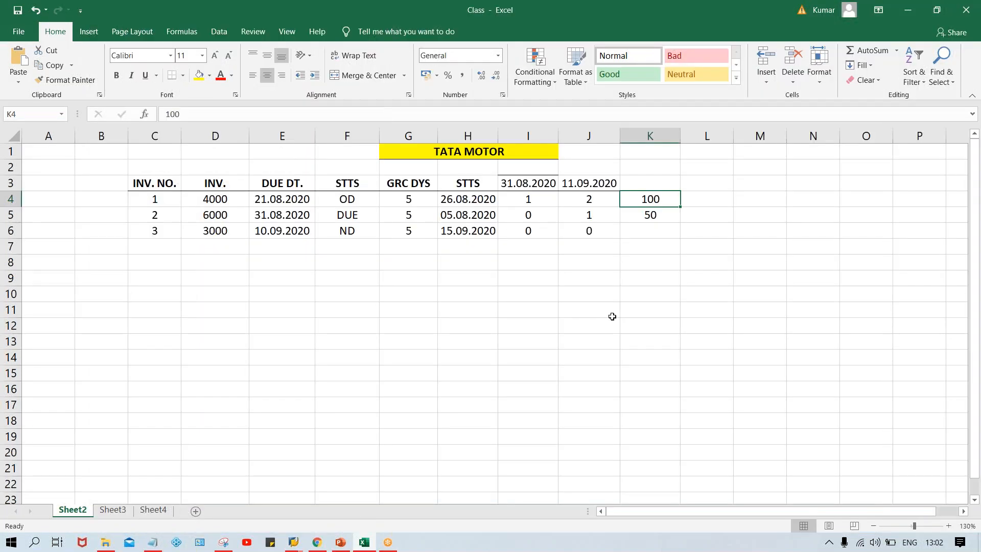
drag(641, 199, 645, 235)
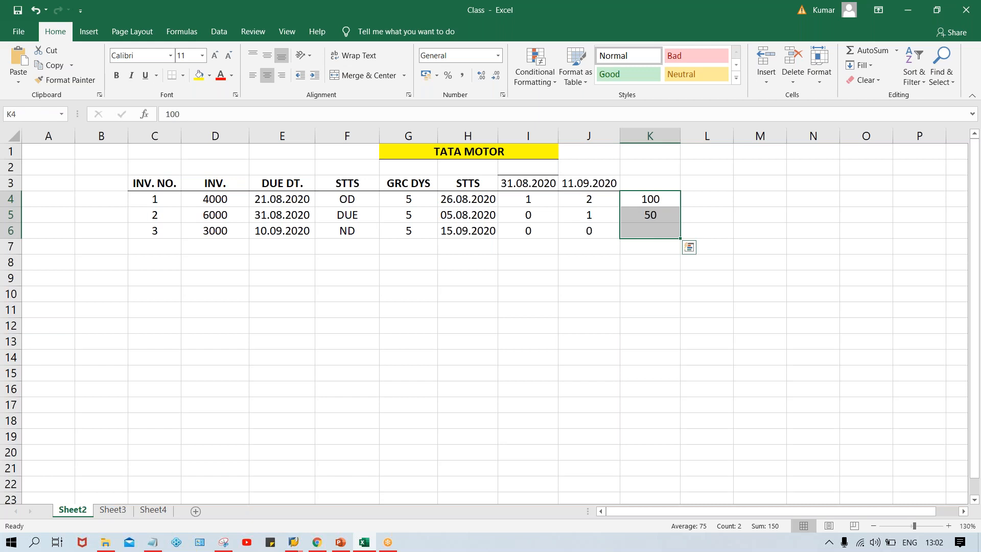
key(Delete)
- Add the third dunning run date 22.09.2020 as a column heading in K3, beside the 31.08.2020 and 11.09.2020 columns
click(512, 184)
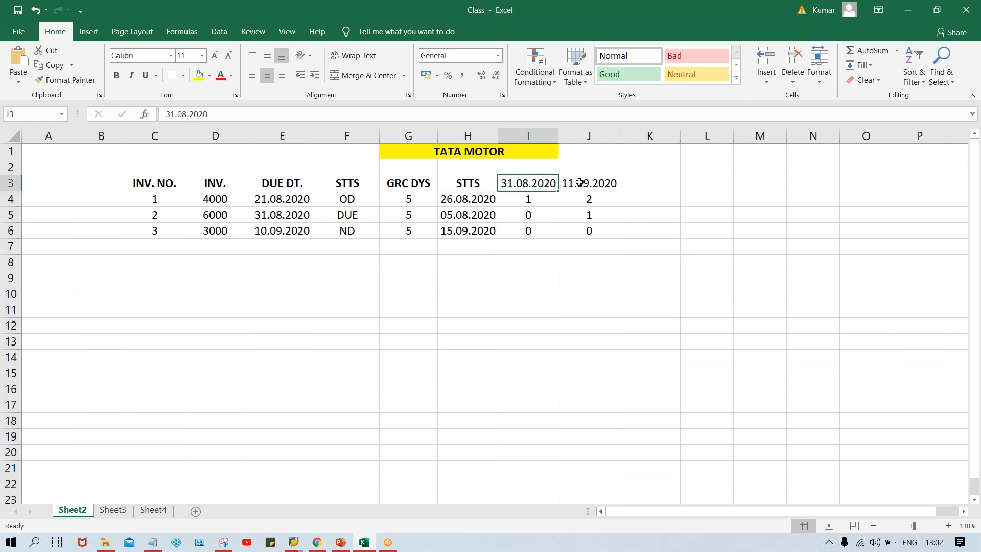
click(593, 183)
click(654, 184)
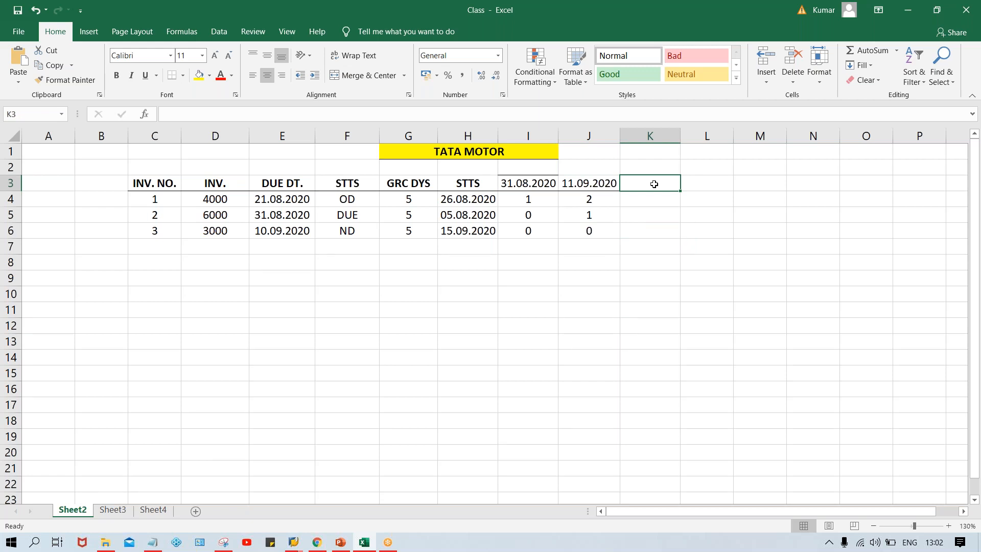
text(22.09.2020)
key(Return)
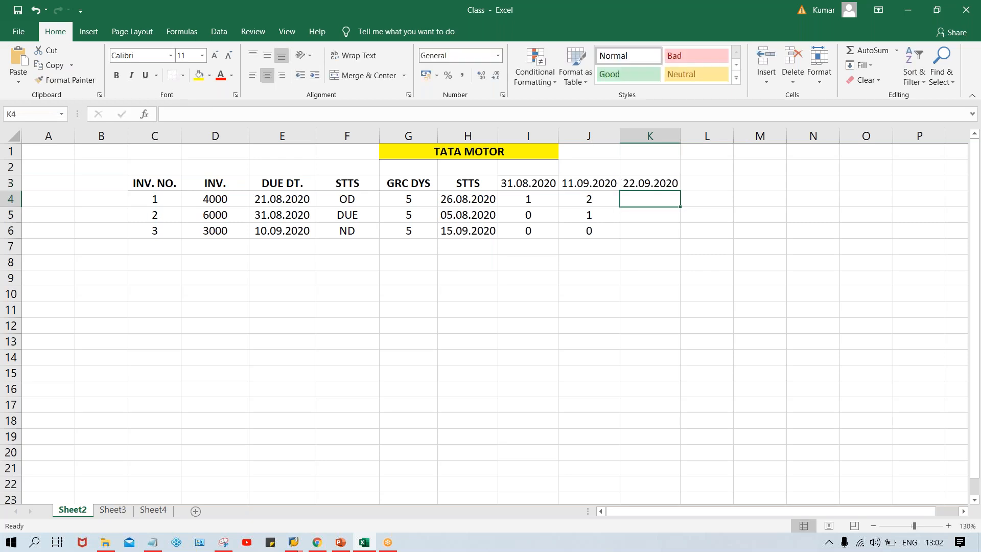
click(649, 182)
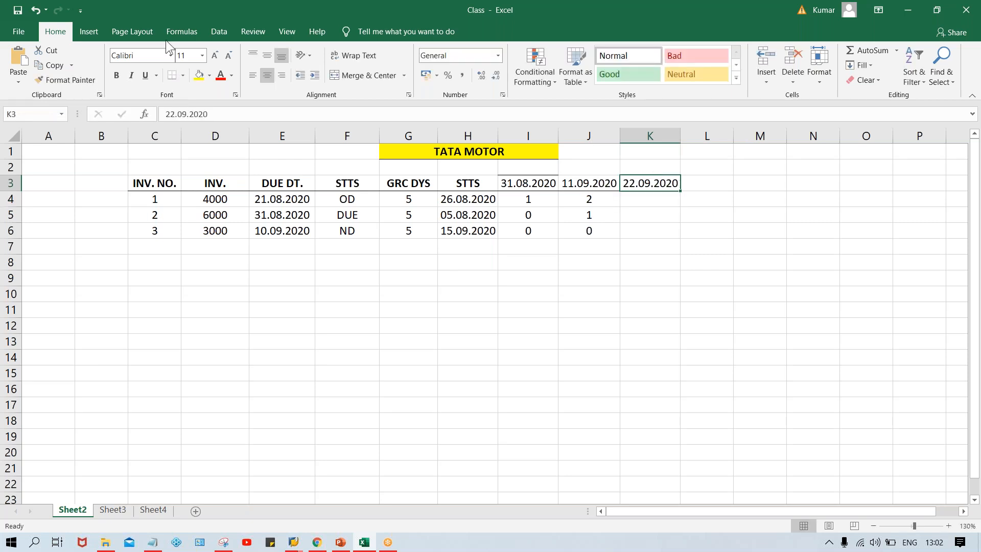
click(640, 291)
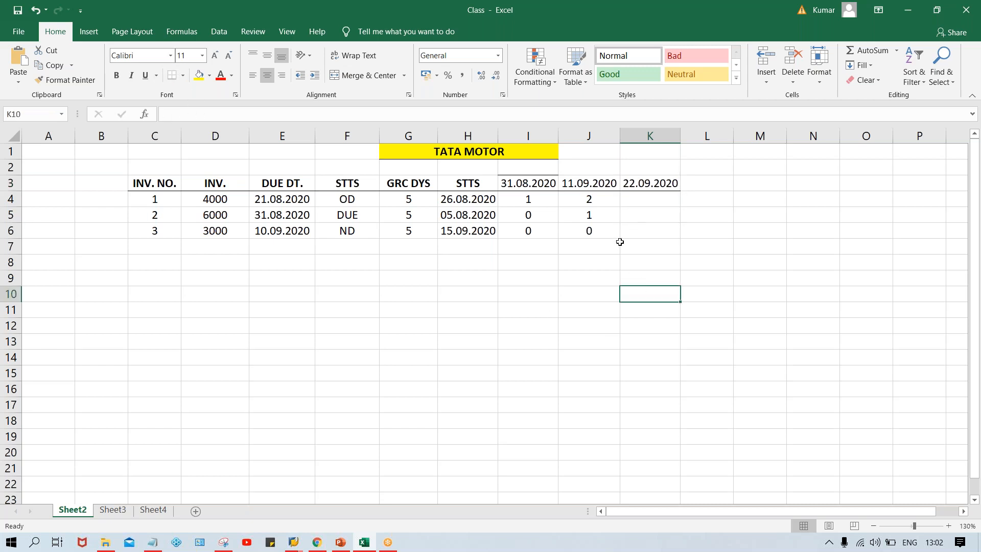
- Check invoice 3's grace-period date and enter dunning level 1 for it in K6 under 22.09.2020
click(642, 236)
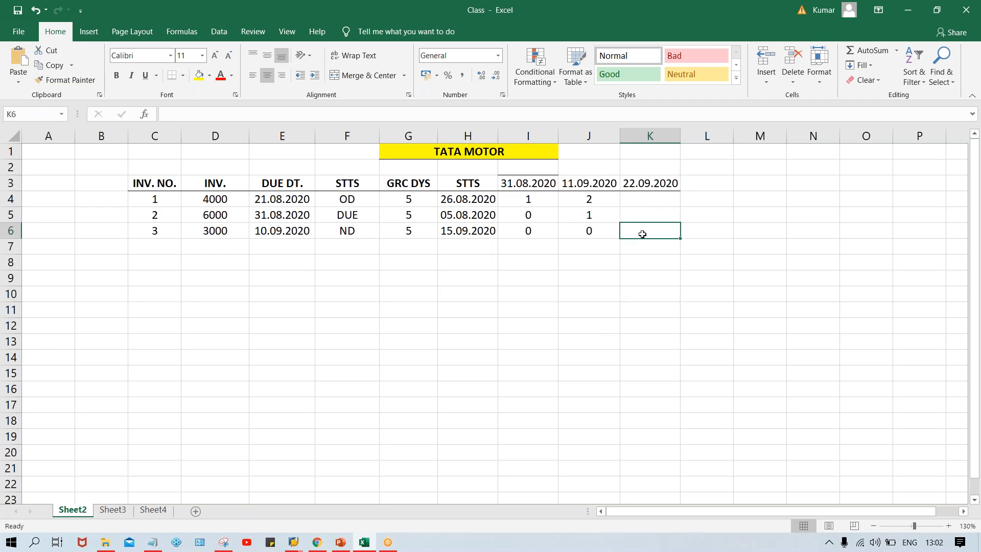
click(463, 234)
click(644, 236)
text(1)
key(Up)
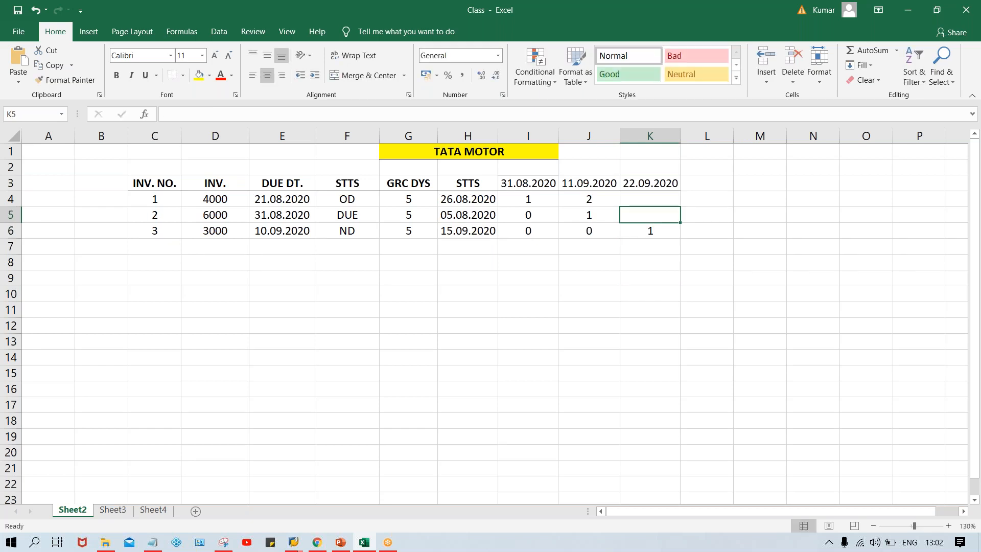
- Compare the 11.09.2020 and 22.09.2020 run dates and enter dunning level 2 for invoice 2 in K5
click(584, 187)
click(648, 174)
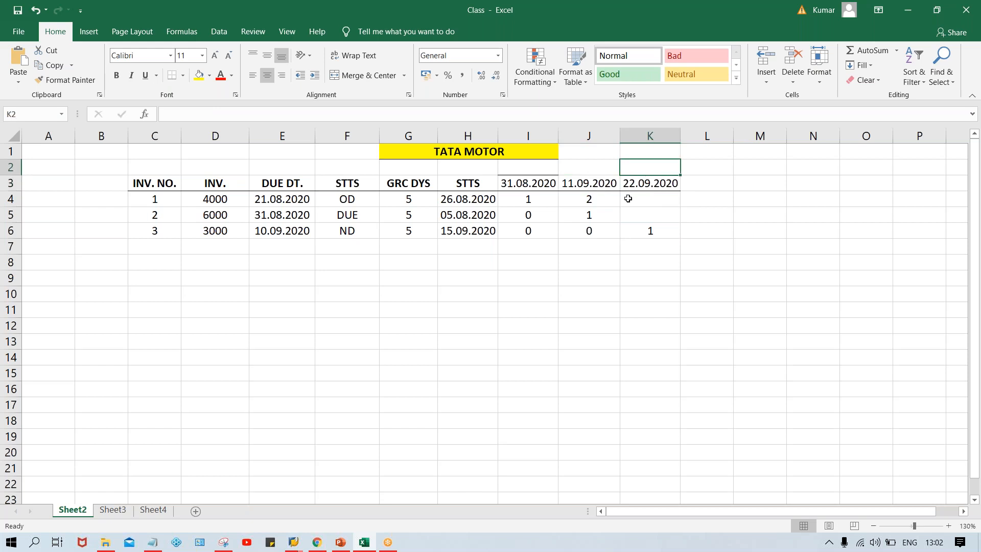
click(606, 184)
click(651, 184)
click(579, 216)
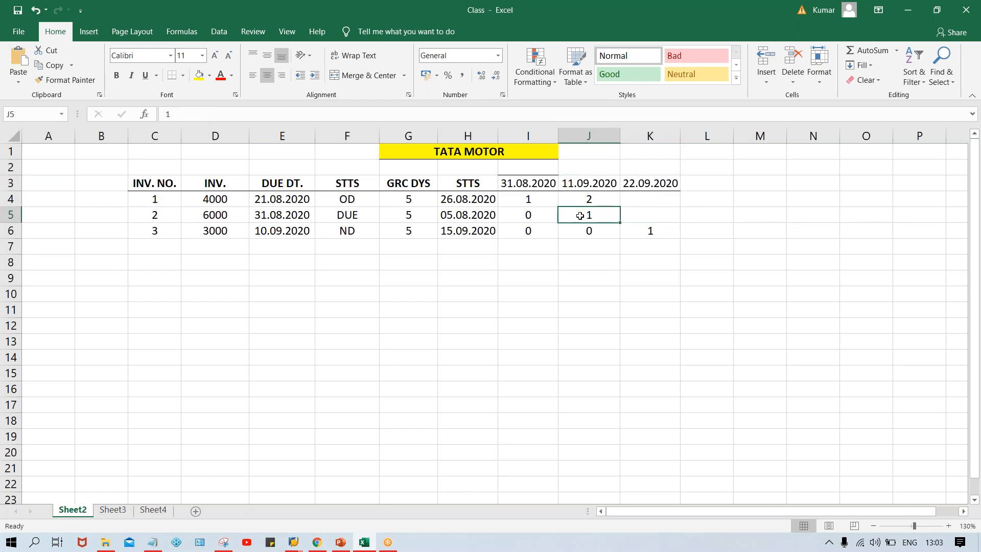
click(641, 211)
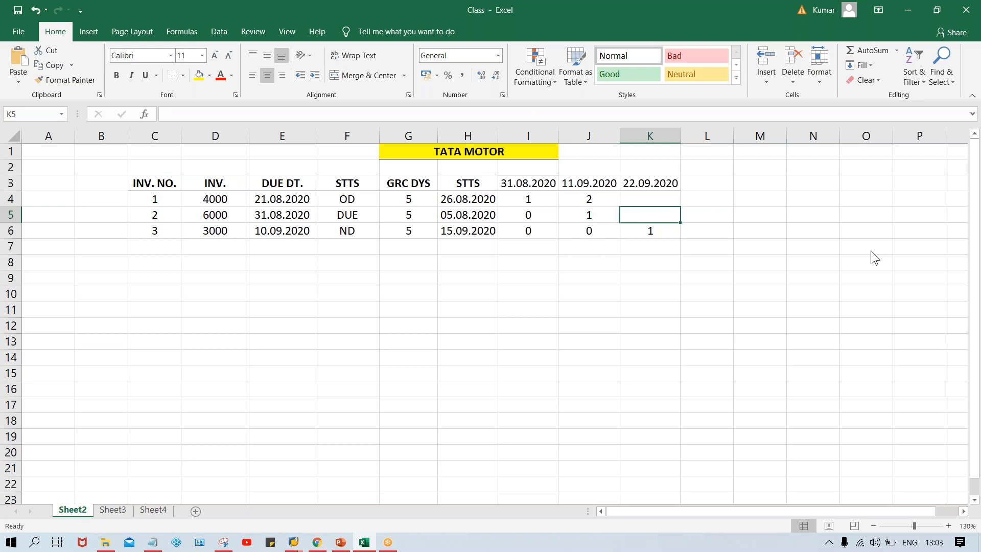
text(2)
key(Up)
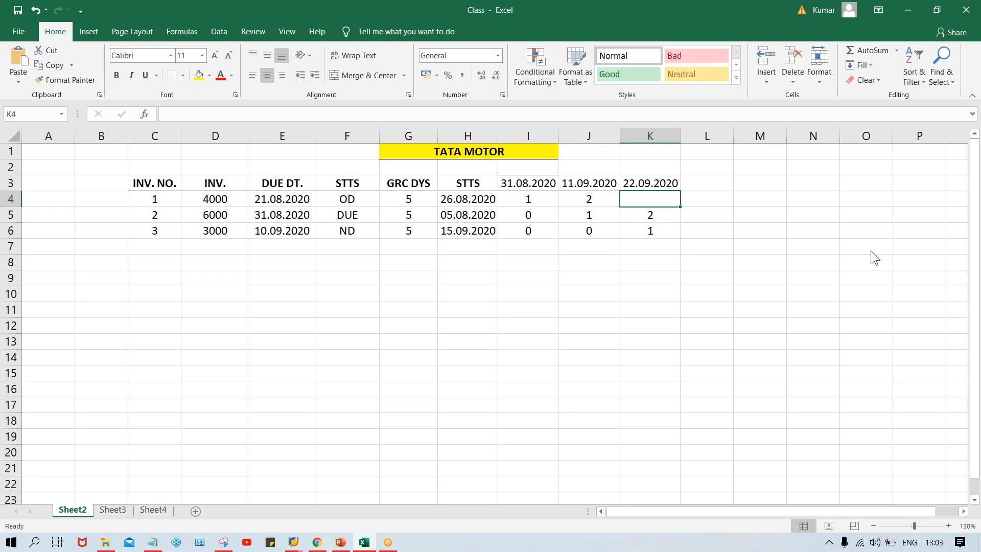
- Enter dunning level 3 for invoice 1 in K4 under the 22.09.2020 run
click(585, 197)
click(652, 201)
text(3)
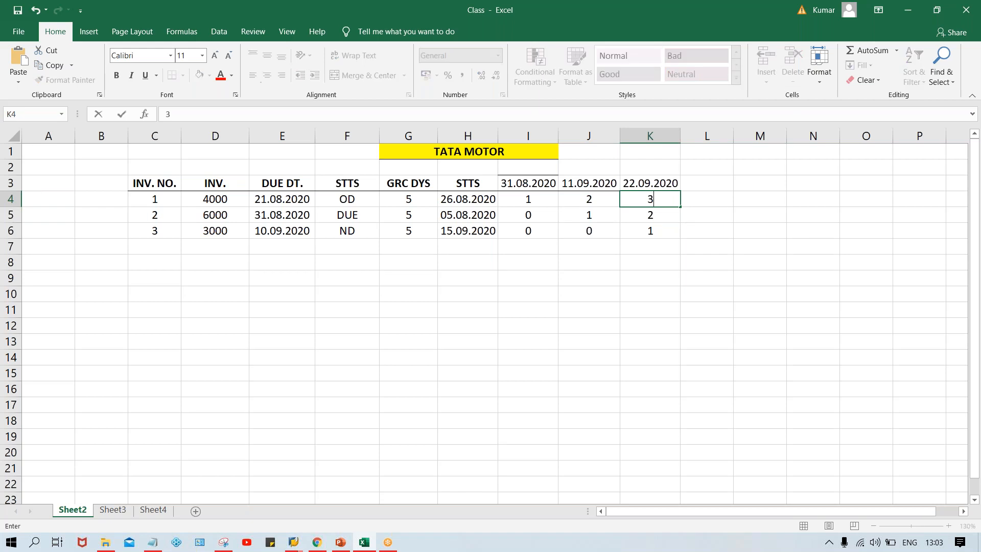
key(Return)
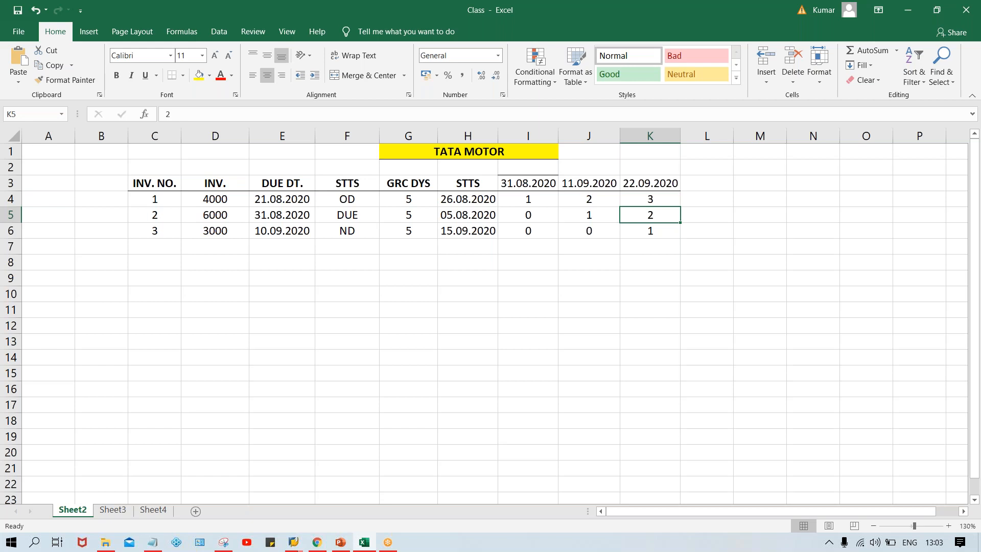
click(644, 252)
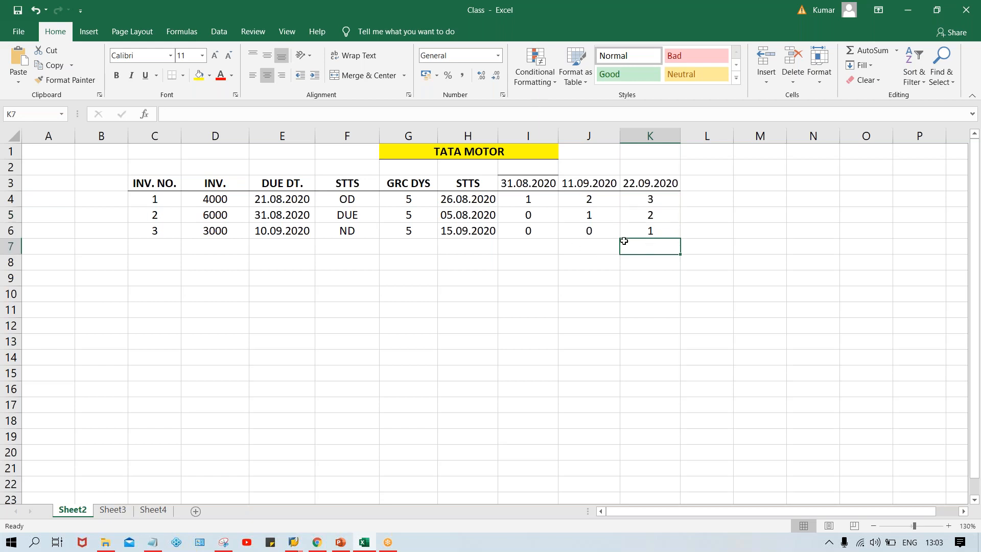
click(656, 197)
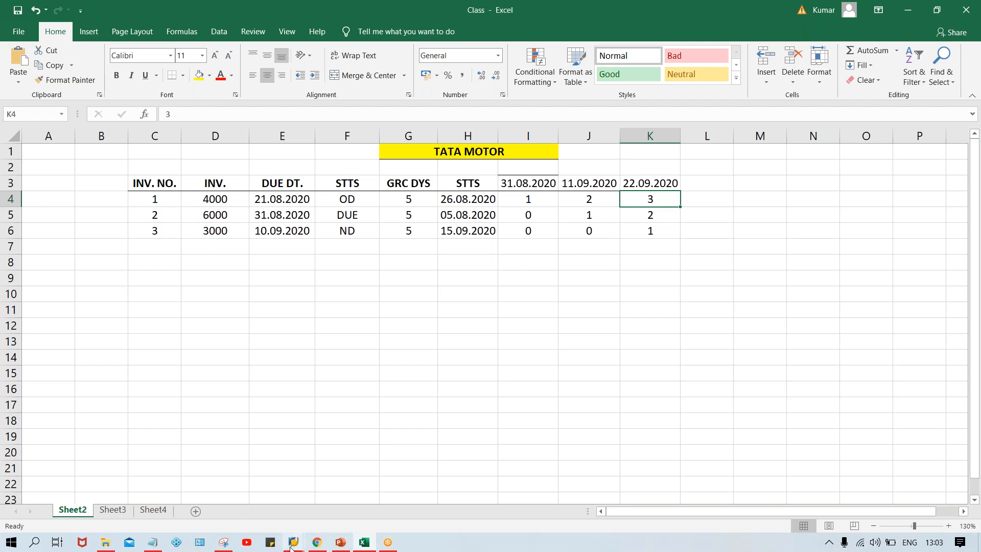
- Switch to the SAP Dunning window, open a new session and start transaction FBL5N there
mouse_move(296, 542)
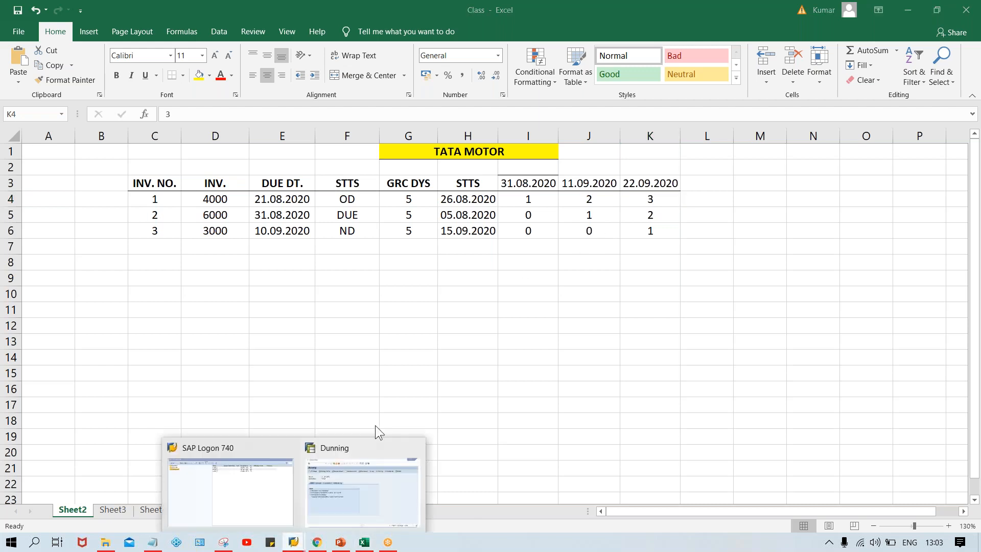
click(356, 496)
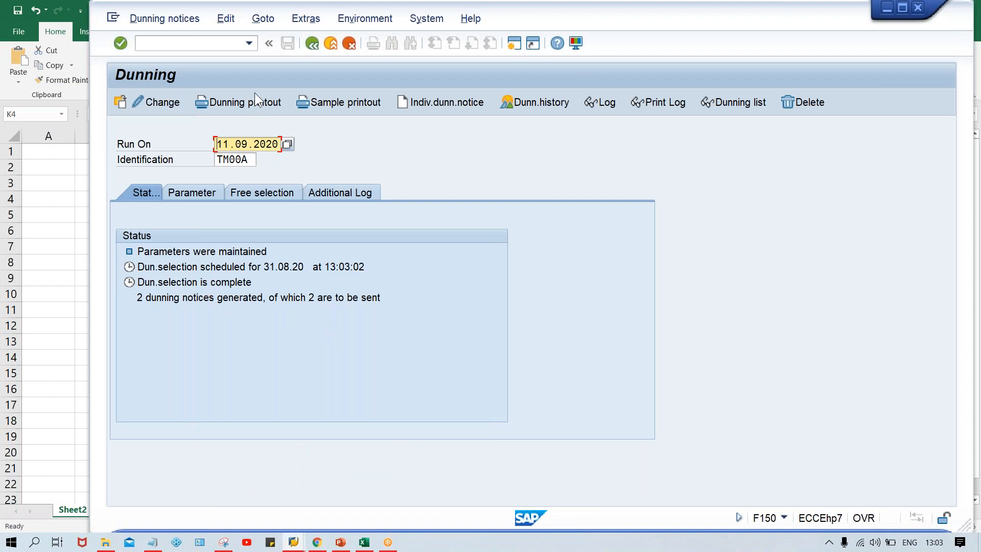
click(514, 44)
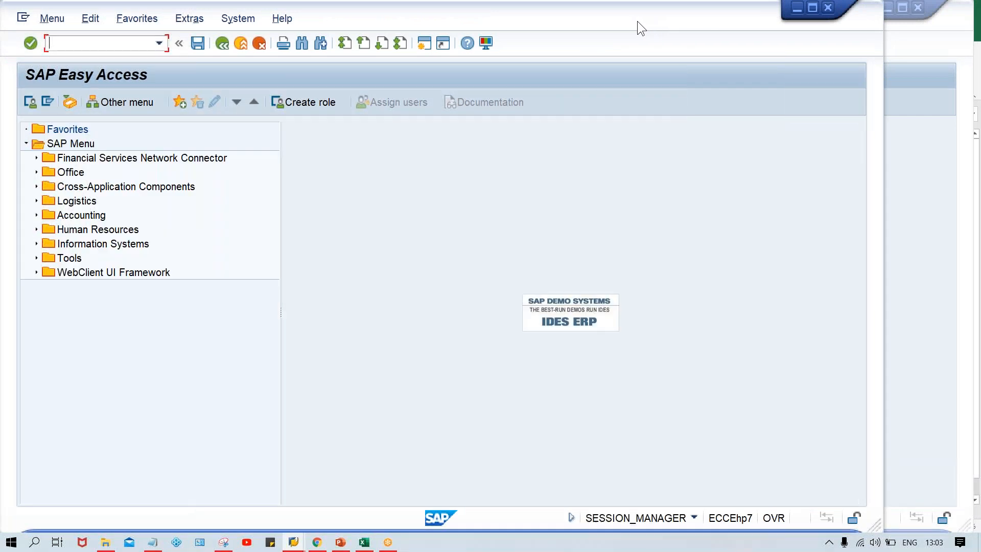
drag(636, 20, 703, 20)
text(GF)
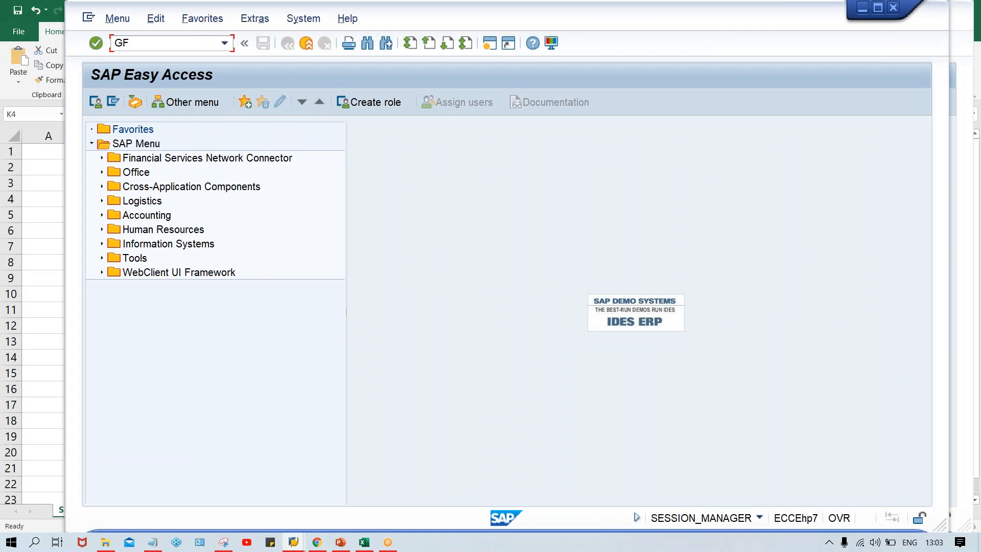
key(BackSpace)
key(BackSpace)
text(FBL5N)
key(Return)
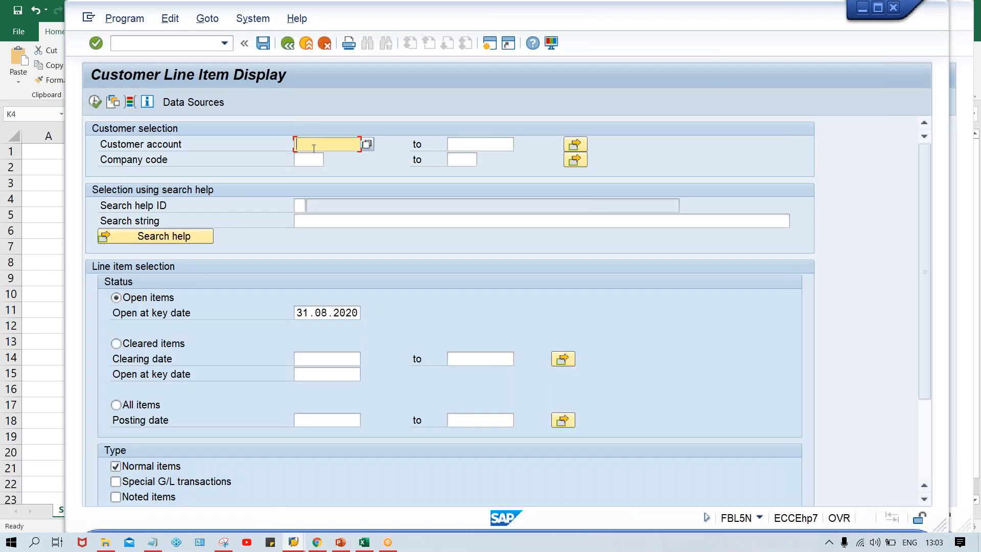
- Display all line items for company code TM00 and the dunned customer's account number
key(Tab)
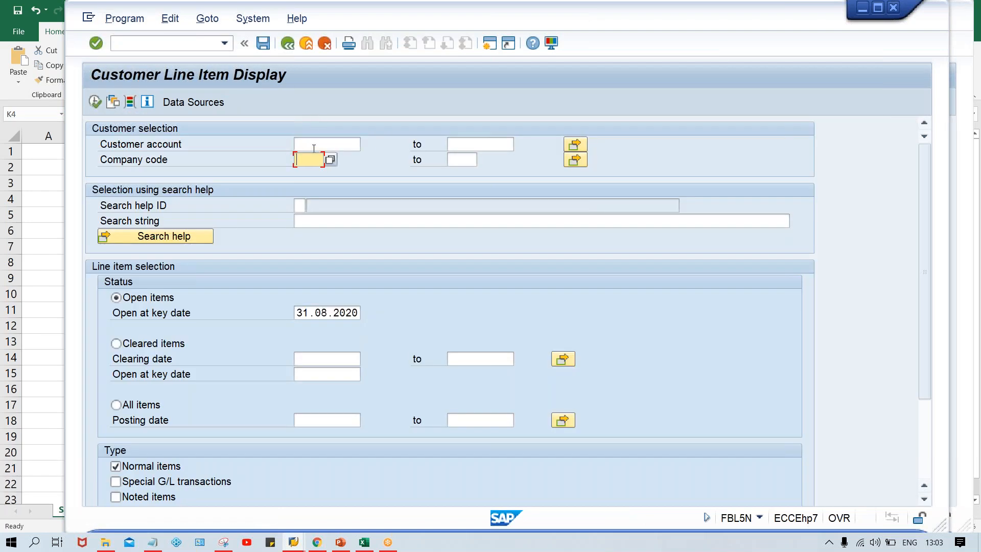
text(TM00)
click(313, 146)
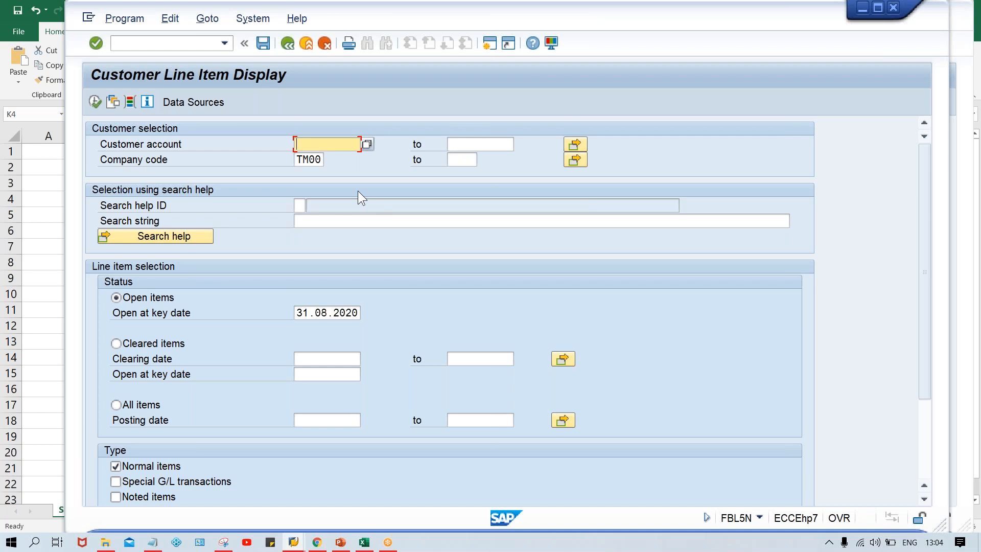
text(100232)
click(132, 408)
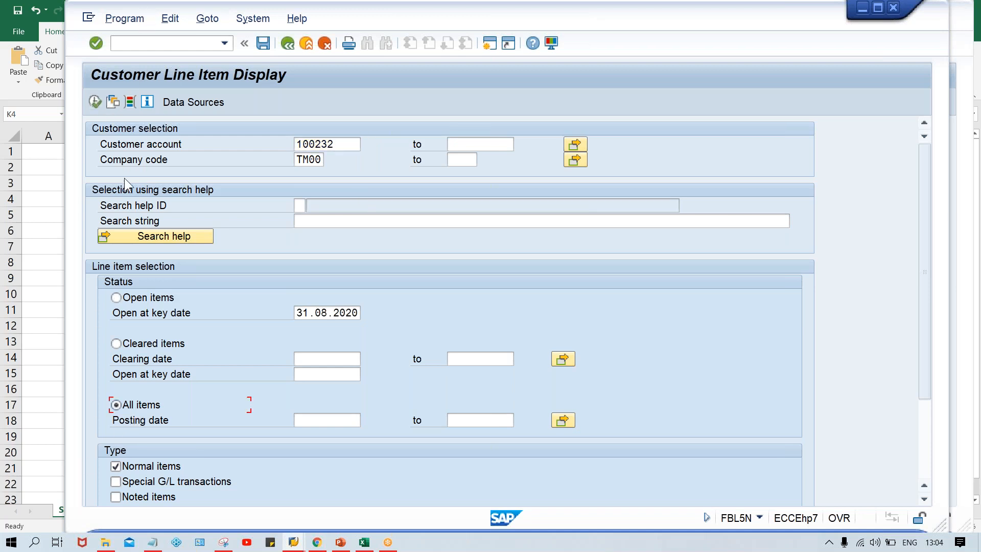
click(95, 102)
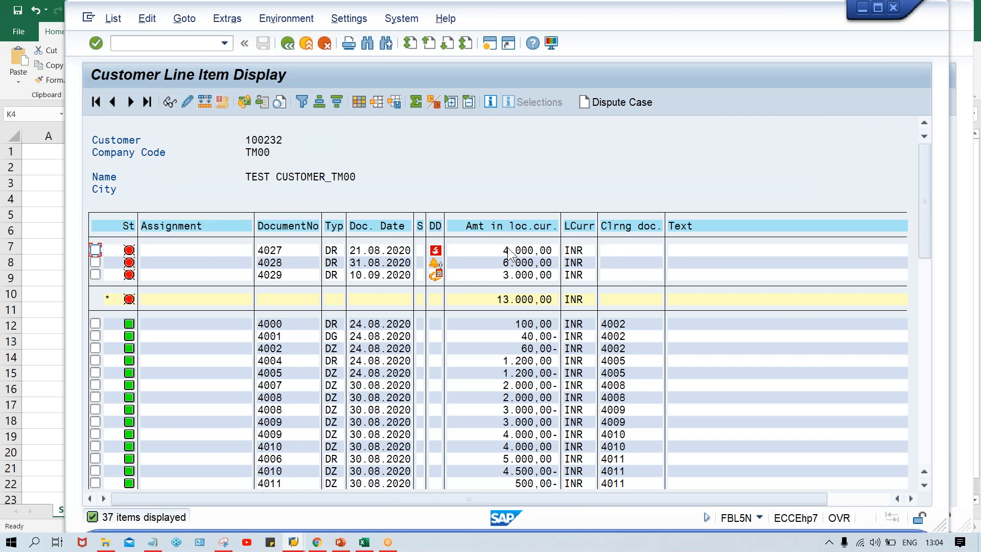
- Open the 4.000,00 INR invoice of 21.08.2020, check its last dunned date and dunning level, and return to the list
click(505, 265)
click(505, 251)
double_click(506, 250)
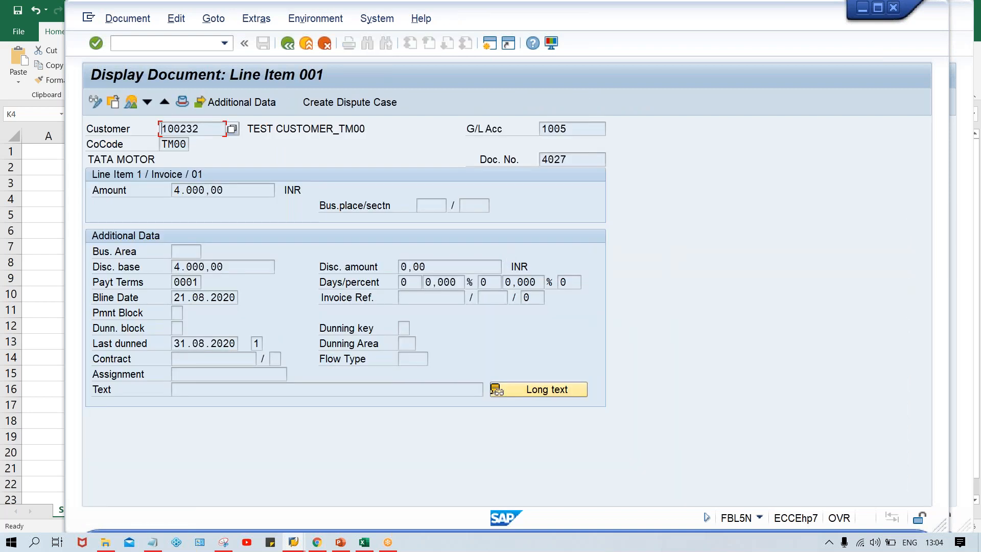
drag(174, 342, 239, 345)
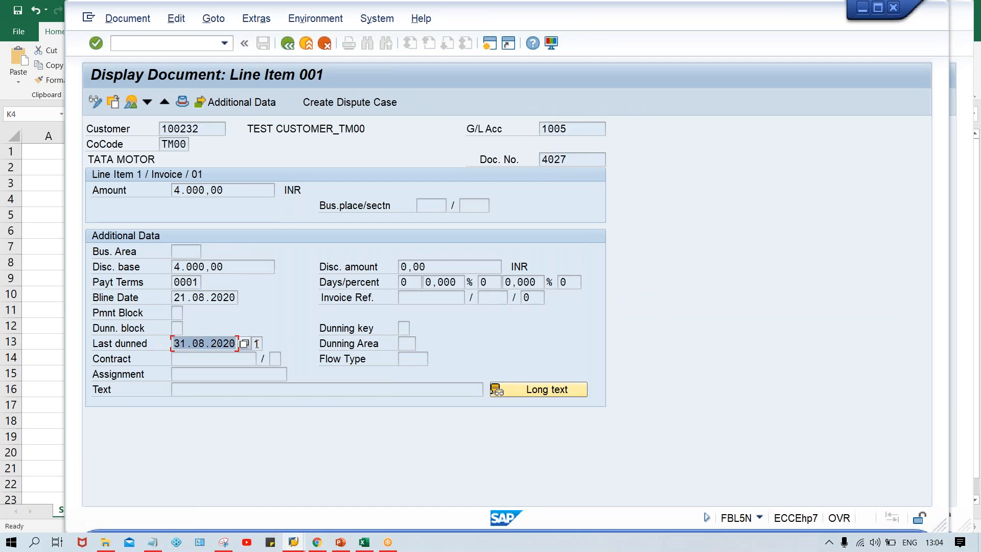
key(Tab)
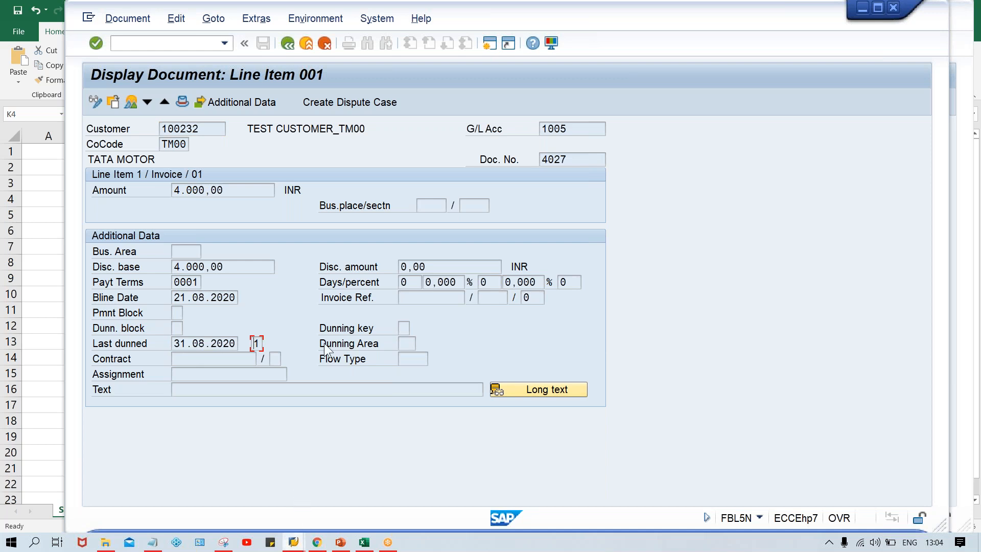
click(280, 44)
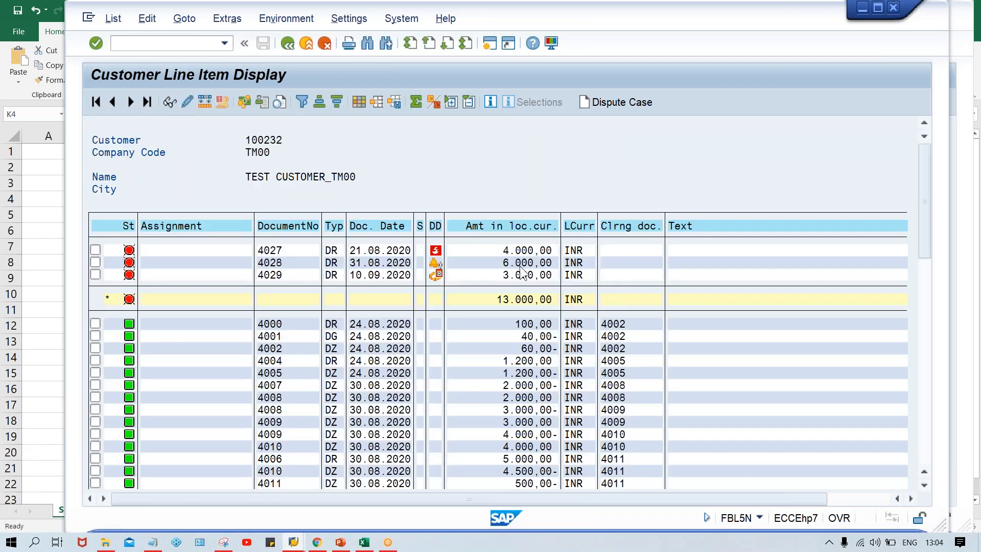
- Check the 6.000,00 INR invoice's last dunned date and level, and return to the Dunning window of the 11.09.2020 run
double_click(520, 263)
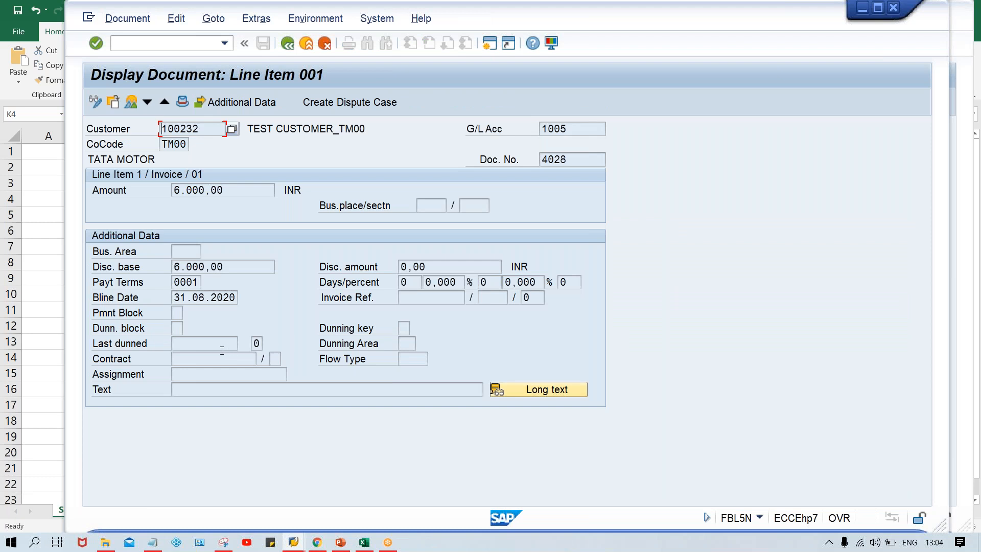
click(287, 44)
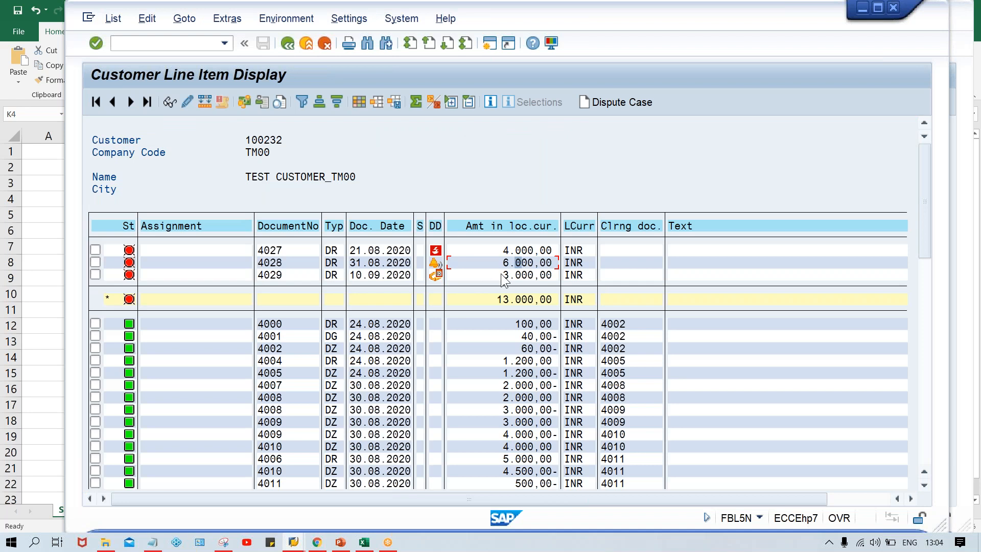
click(500, 274)
mouse_move(290, 545)
click(336, 504)
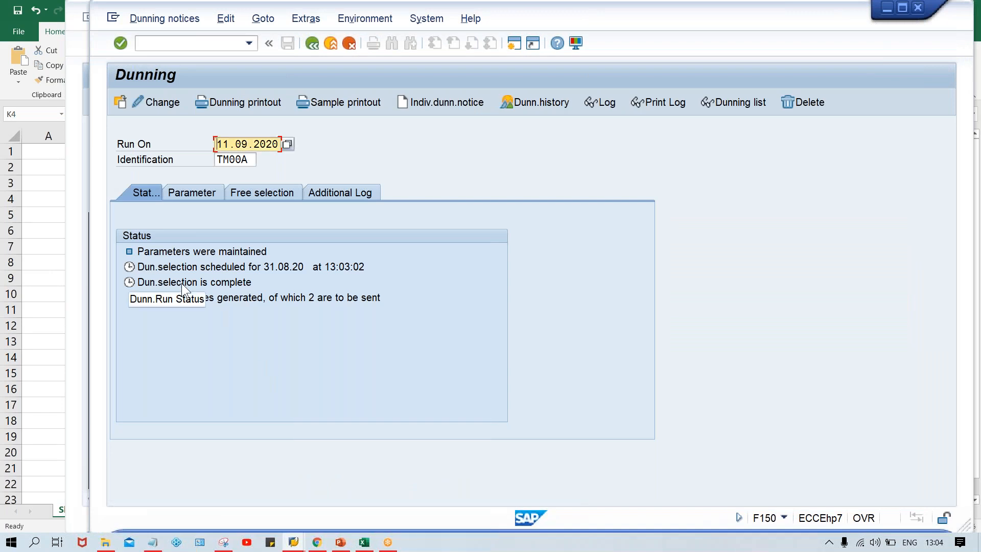
- Print the dunning notices of the 11.09.2020 run immediately on output device LP01, and refresh the run status
click(221, 102)
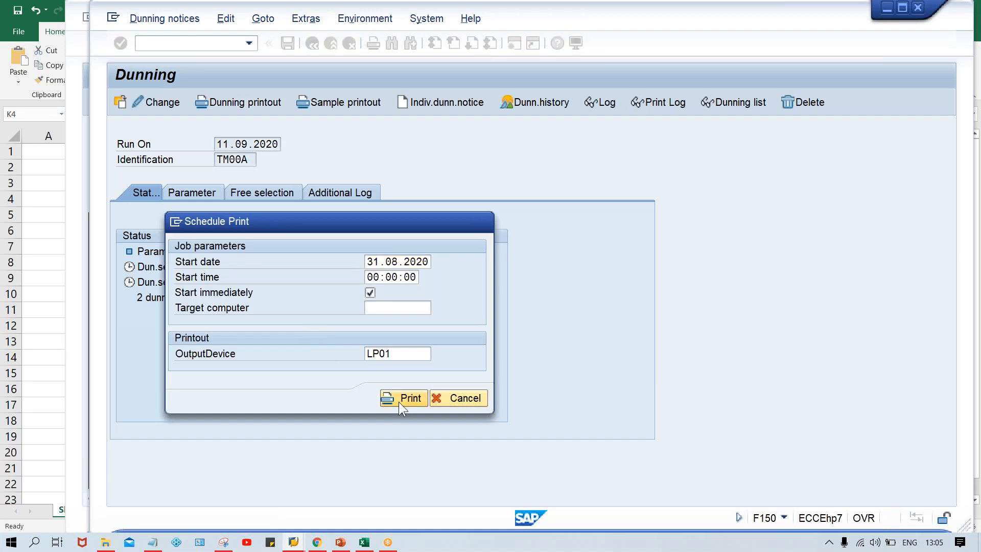
click(399, 402)
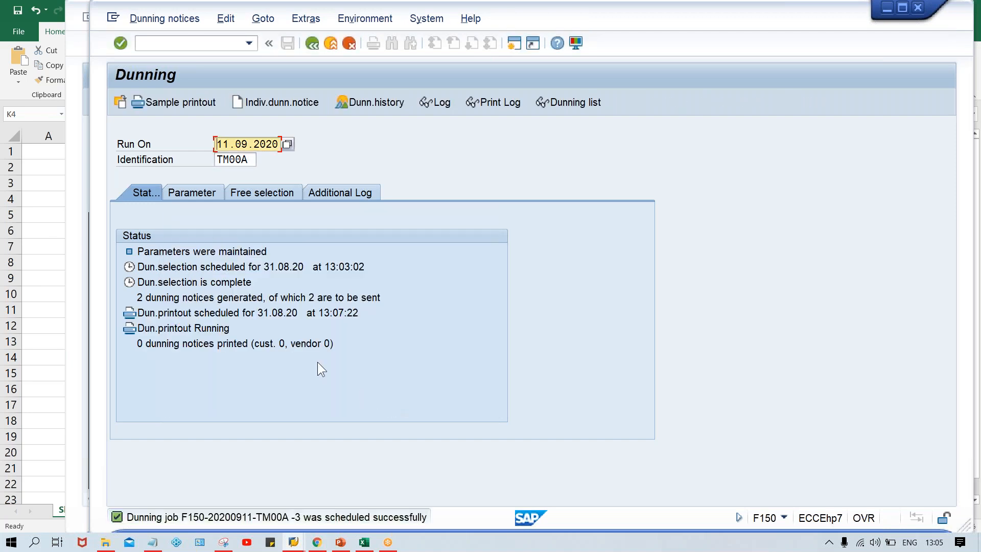
key(Return)
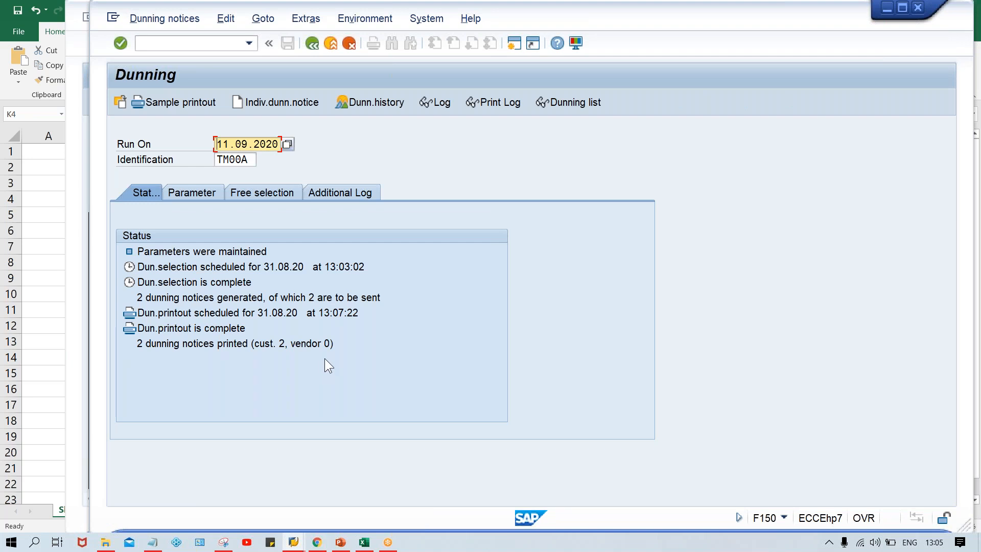
- Switch to the FBL5N line item list, check the 4.000,00 INR invoice's last dunned date and level, and return to the list
click(293, 541)
click(382, 503)
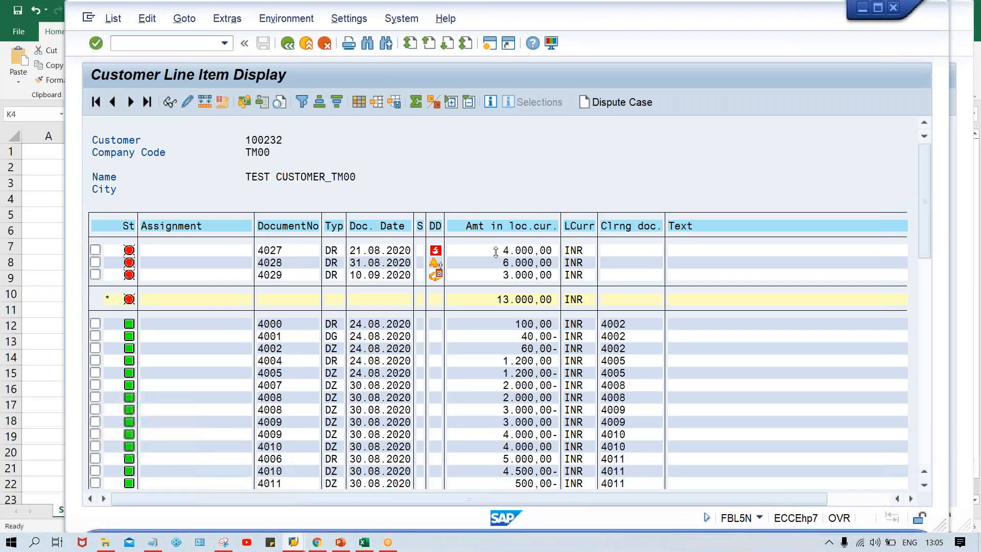
double_click(515, 250)
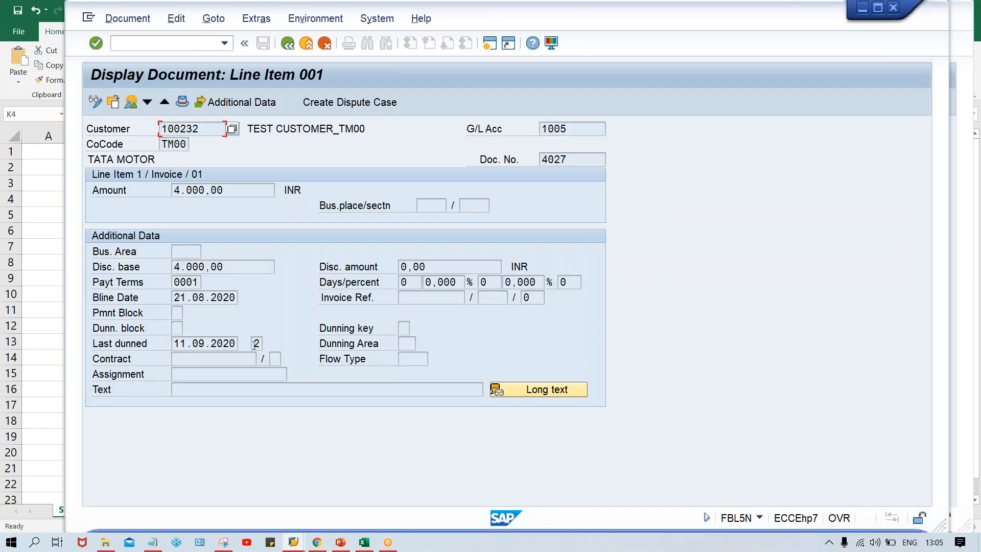
click(255, 345)
drag(174, 343, 243, 343)
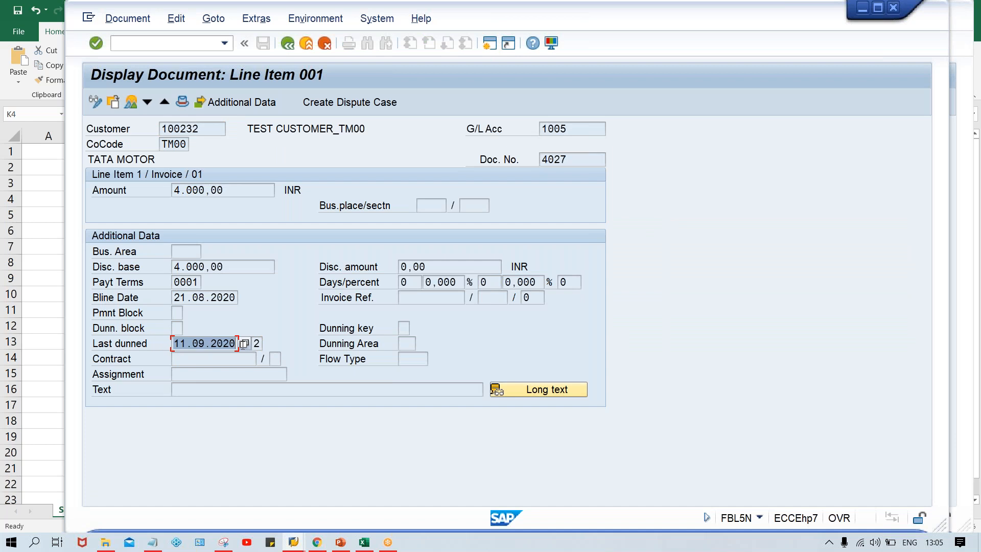
click(287, 44)
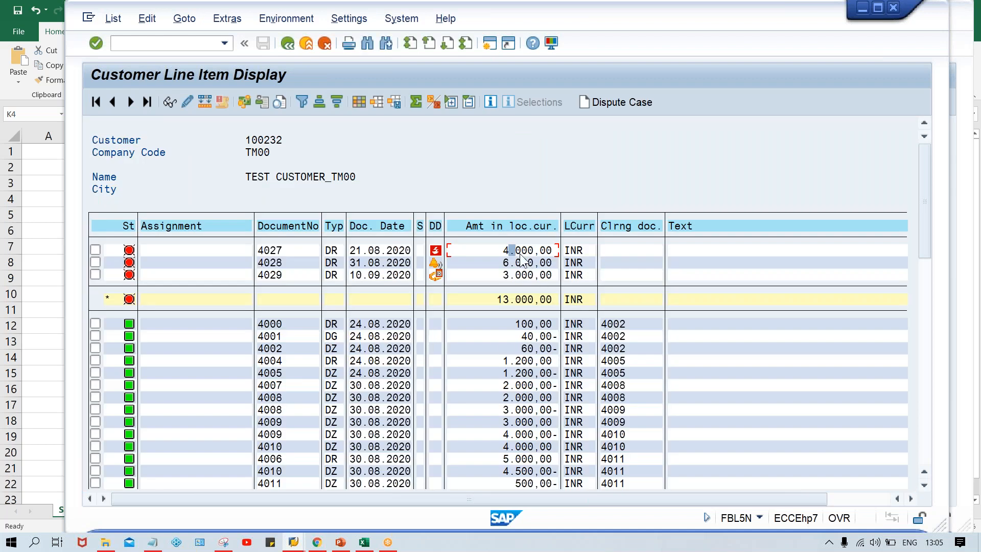
- Open the 6.000,00 INR invoice of 31.08.2020, check its last dunned date and dunning level, and return to the list
double_click(522, 262)
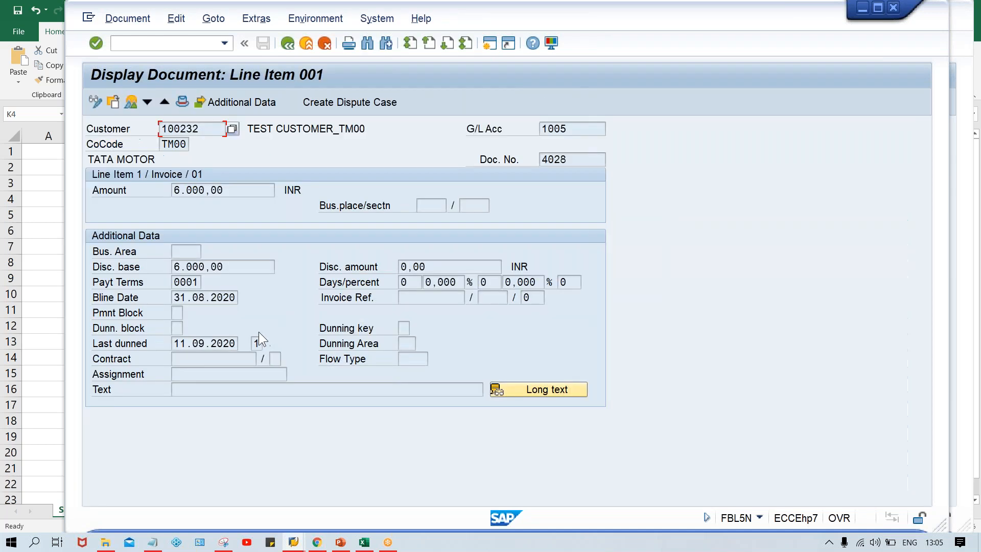
click(256, 343)
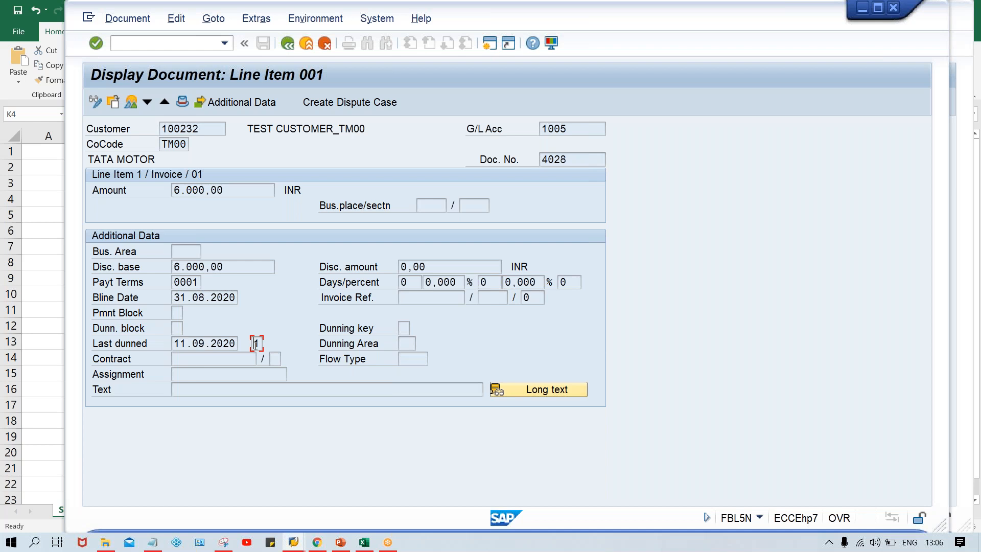
click(174, 343)
click(202, 359)
click(255, 343)
click(288, 44)
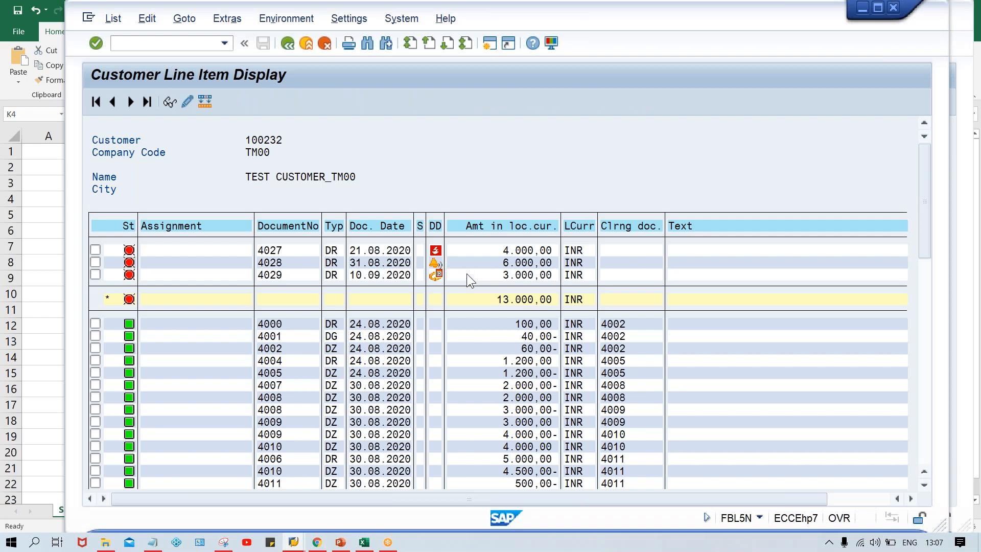
- Check the dunning level of the 3.000,00 INR invoice of 10.09.2020, and switch to the Class workbook in Excel
double_click(467, 274)
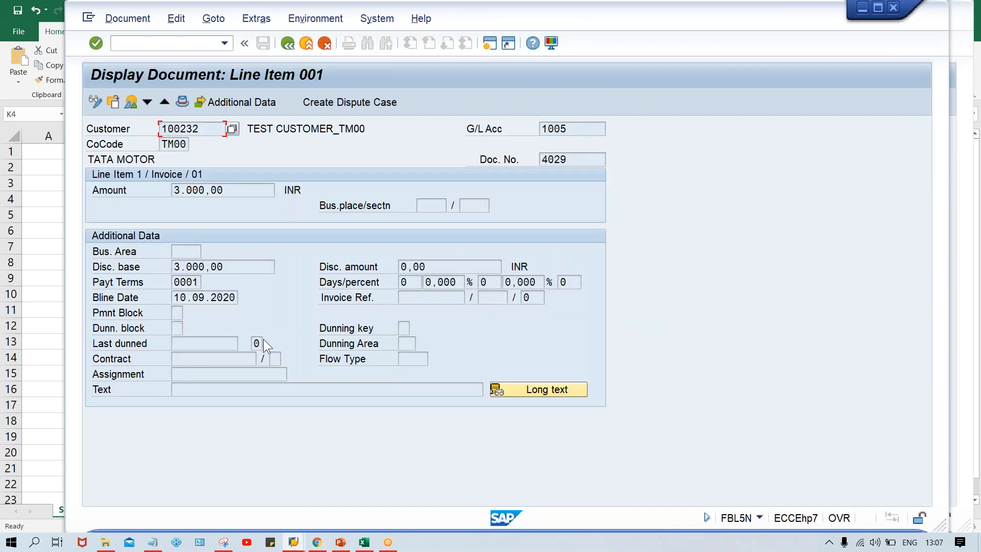
click(256, 343)
click(364, 542)
click(648, 297)
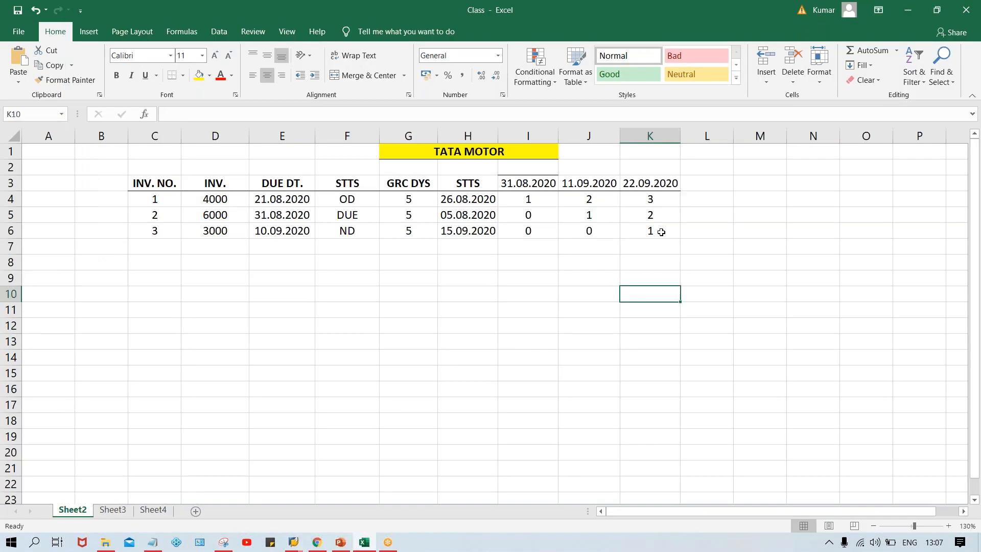
- Review the planned 22.09.2020 dunning levels of the three invoices against the 11.09.2020 column
click(651, 184)
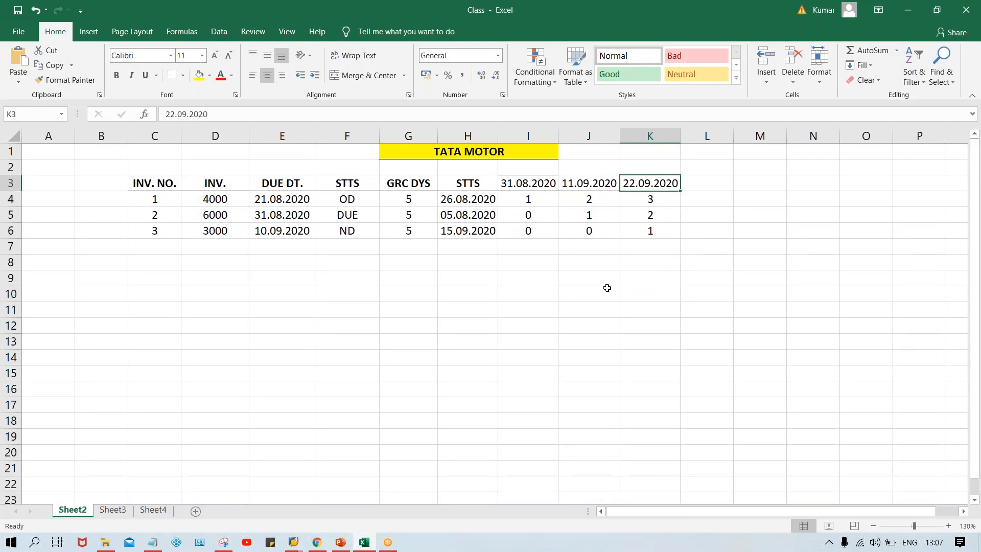
click(633, 200)
click(604, 201)
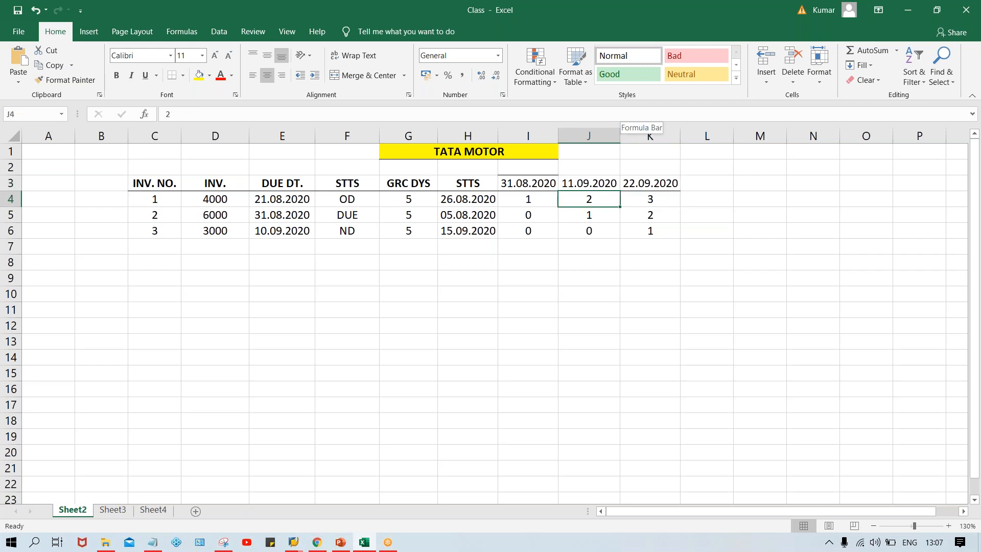
click(642, 212)
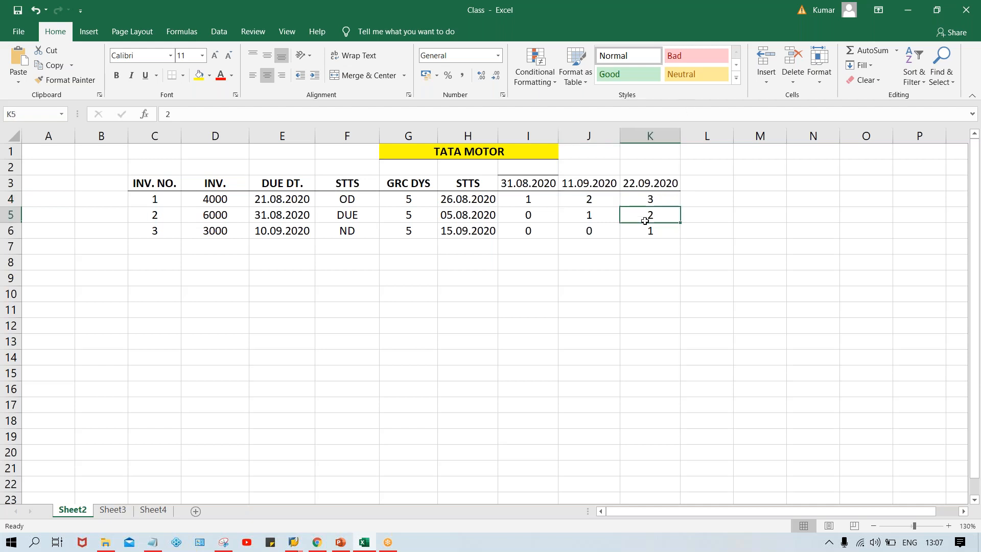
click(646, 230)
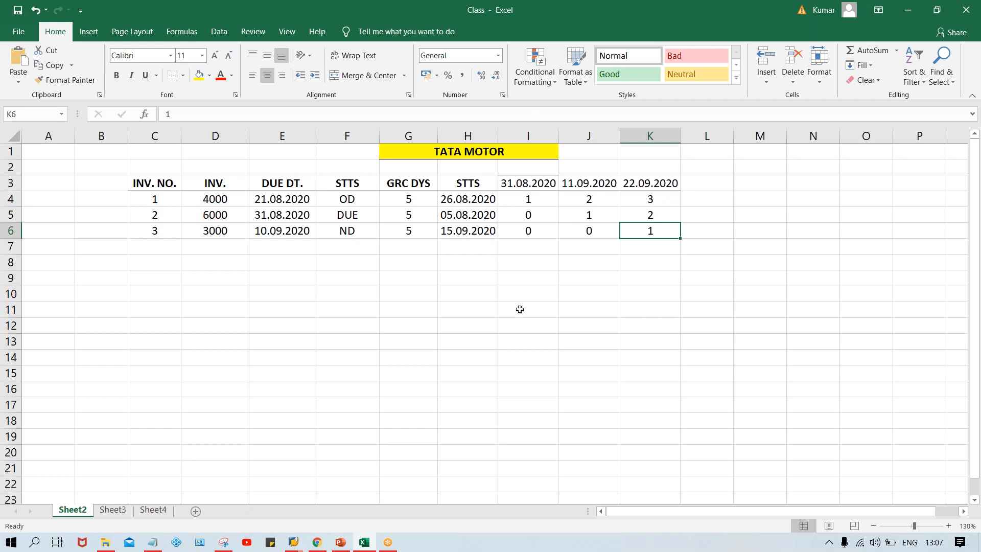
- Switch back to the SAP line item display and recheck the 4.000,00 INR invoice's last dunned date and dunning level
click(295, 543)
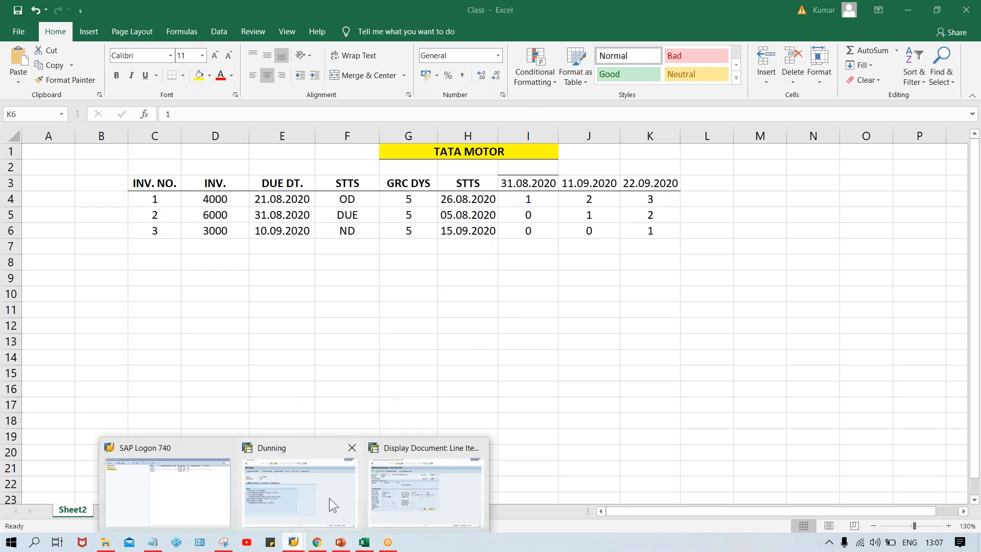
click(330, 498)
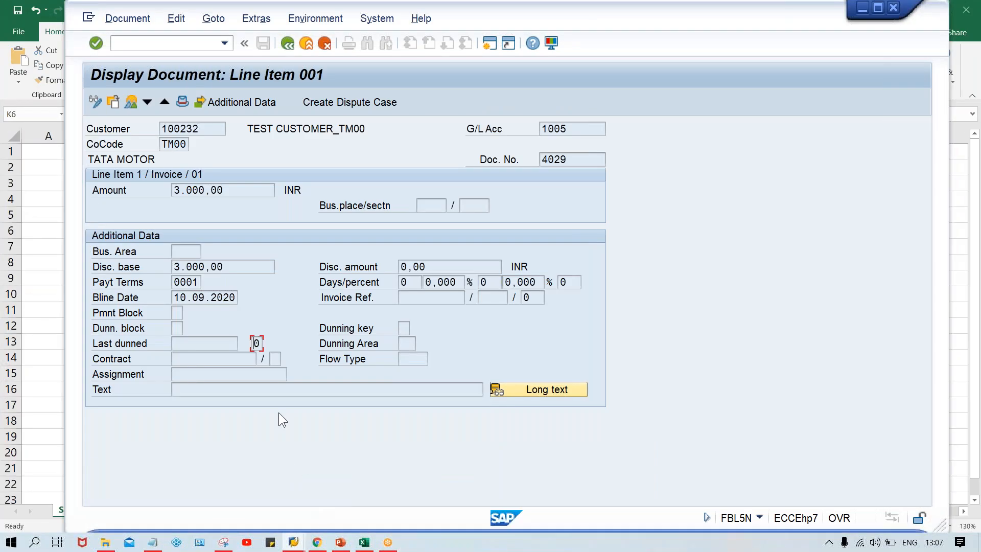
click(288, 44)
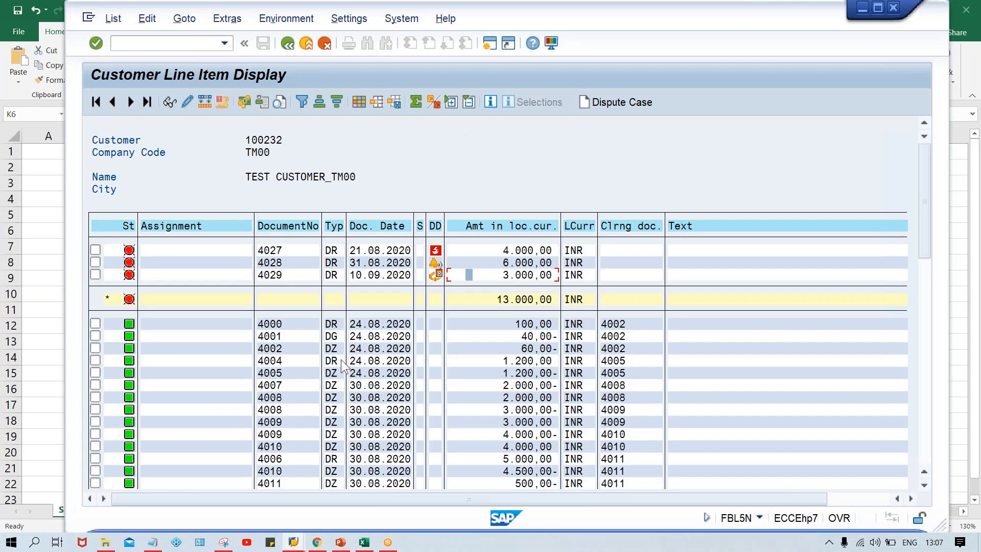
double_click(382, 261)
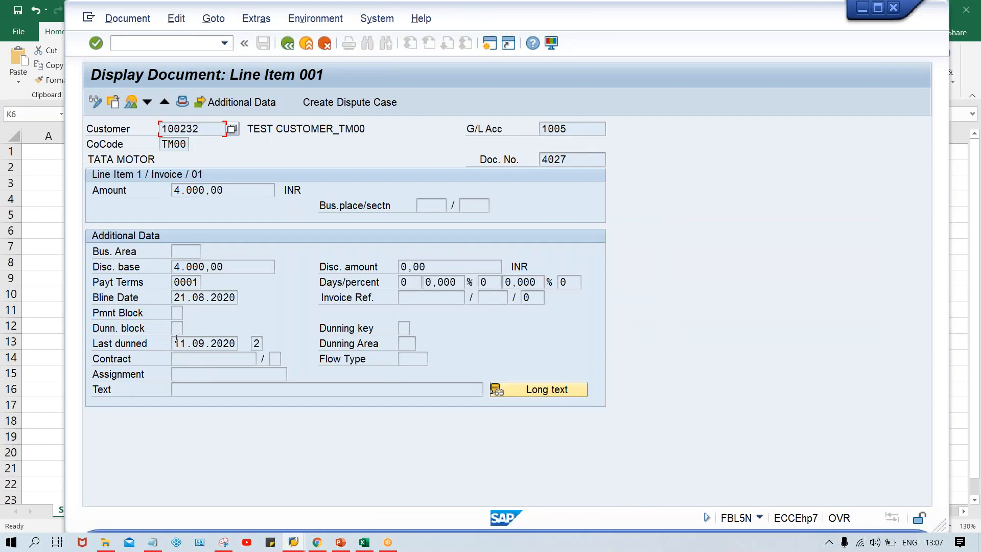
drag(175, 342, 254, 348)
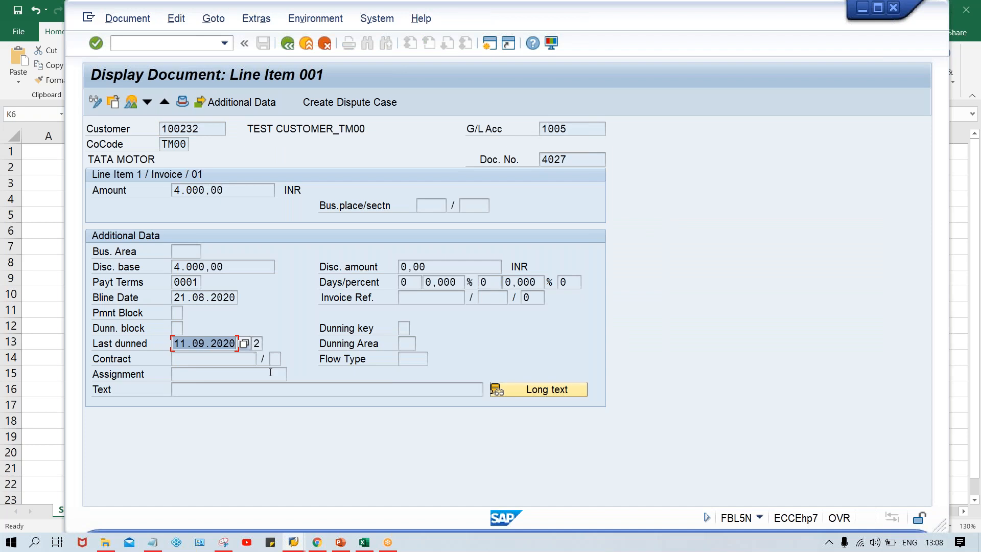
click(179, 342)
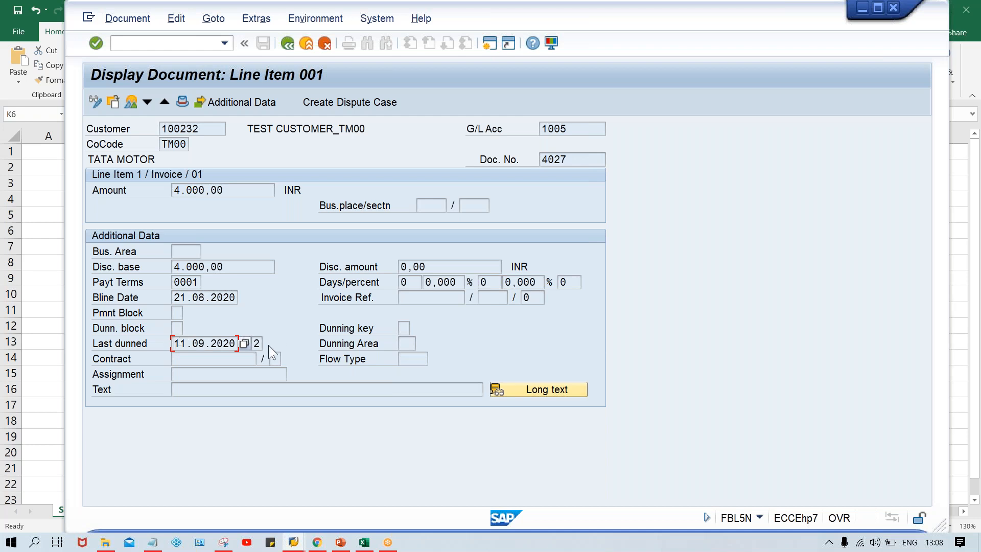
key(Tab)
- Switch to Excel and compare the dunning levels across the 31.08.2020, 11.09.2020 and 22.09.2020 run dates, including the 3000 invoice's row
key(alt+Tab)
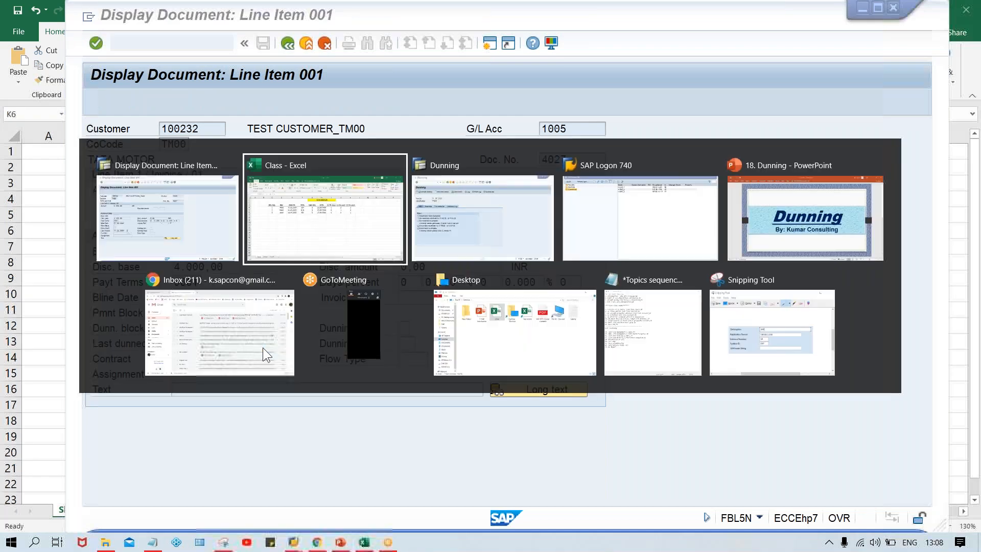
click(520, 263)
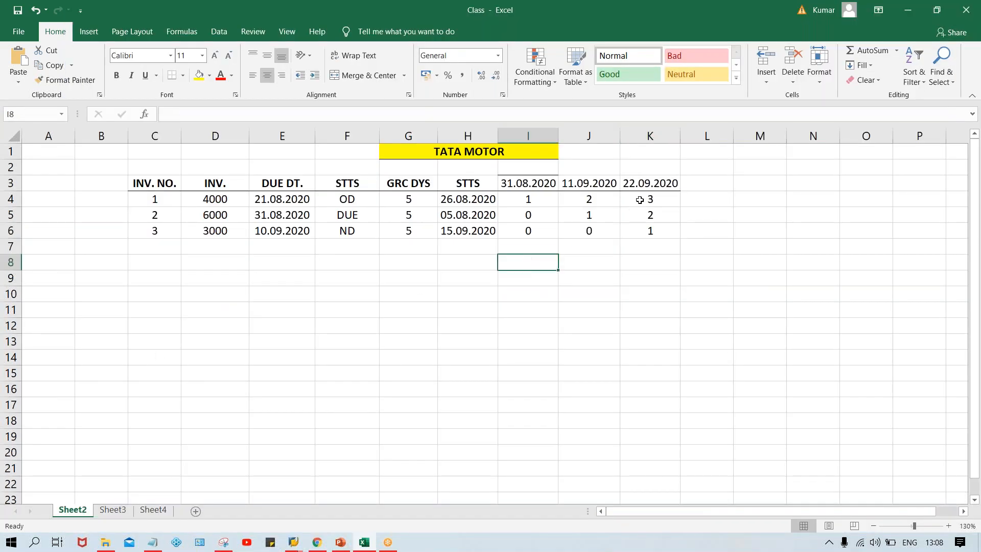
click(644, 197)
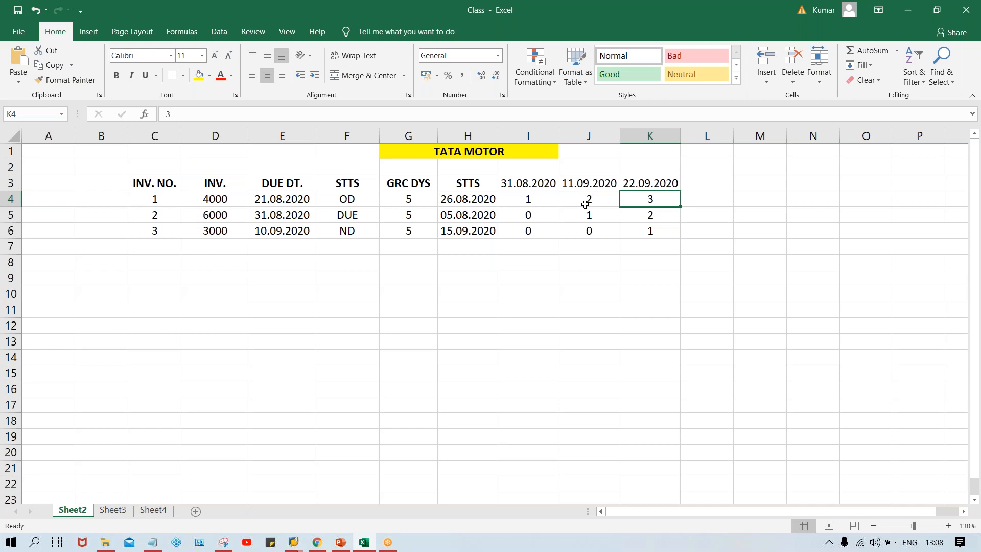
click(653, 181)
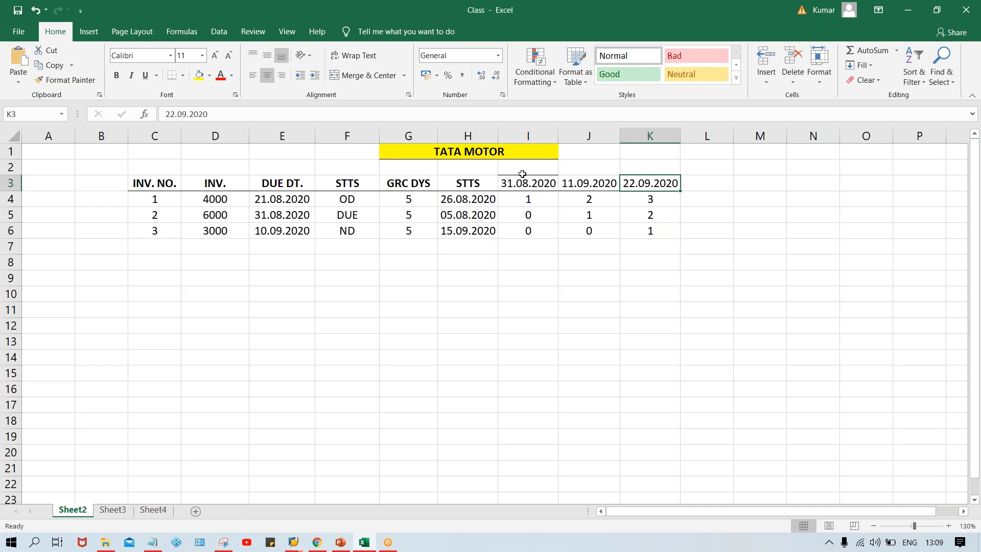
drag(521, 183, 658, 184)
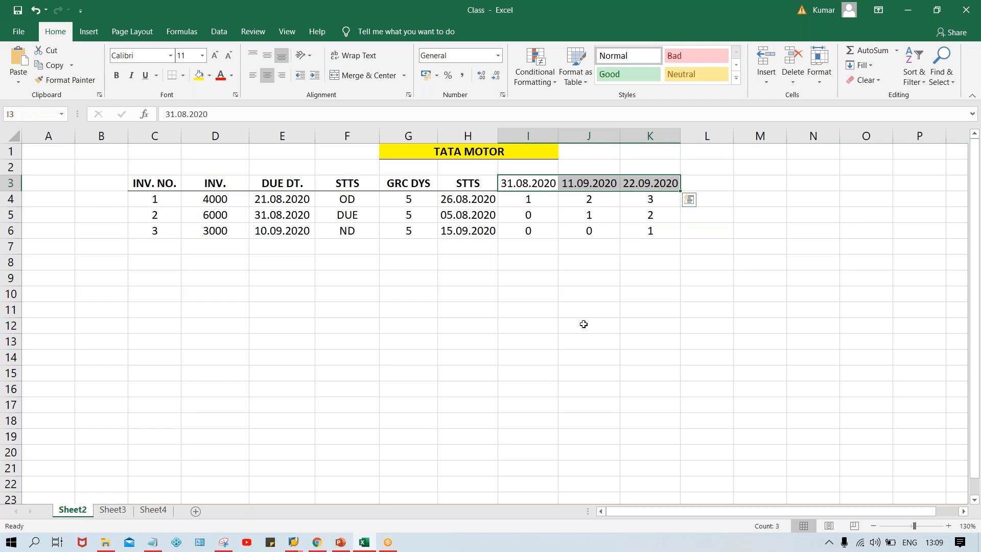
click(528, 231)
click(584, 239)
click(649, 230)
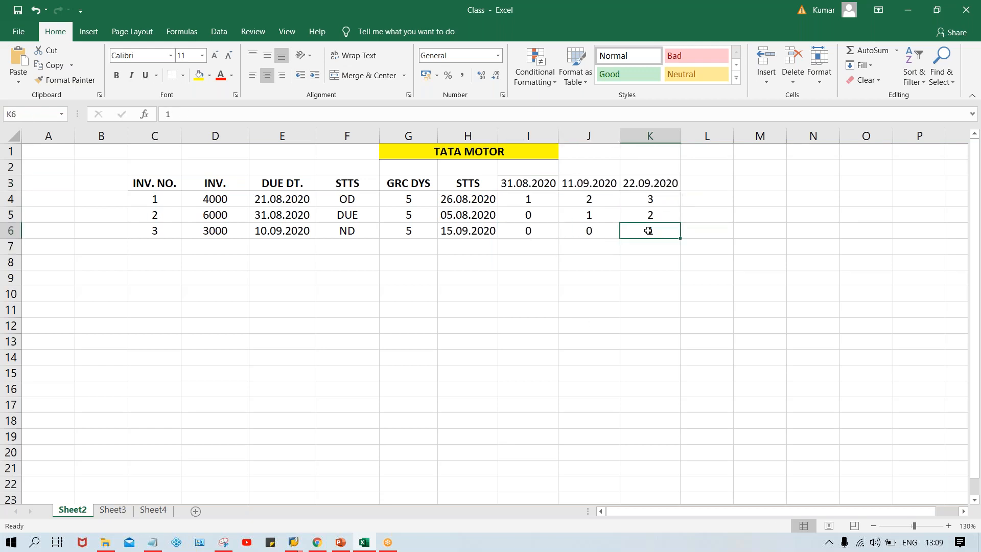
- Examine the 22.09.2020 column's planned dunning level for each of the three invoices
click(643, 182)
drag(643, 190, 643, 235)
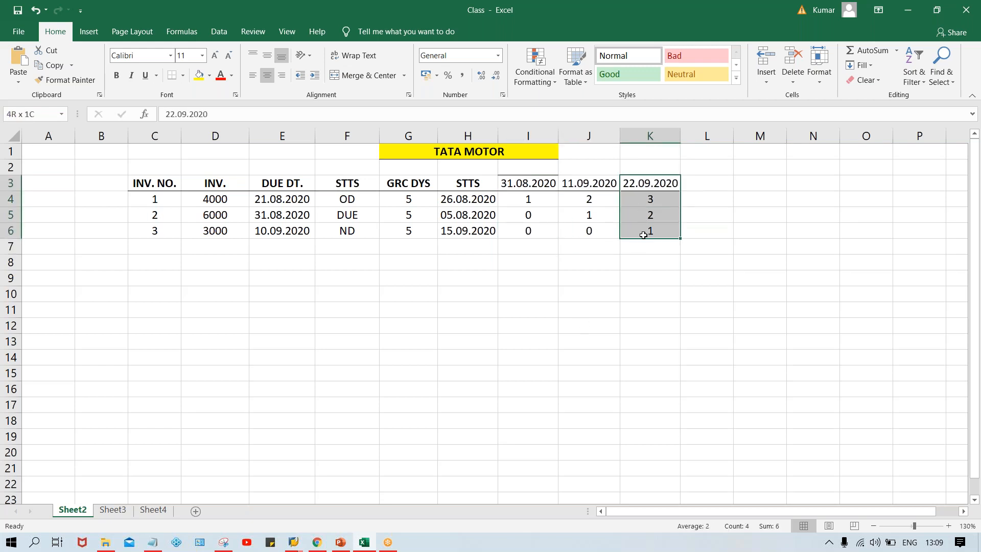
click(643, 200)
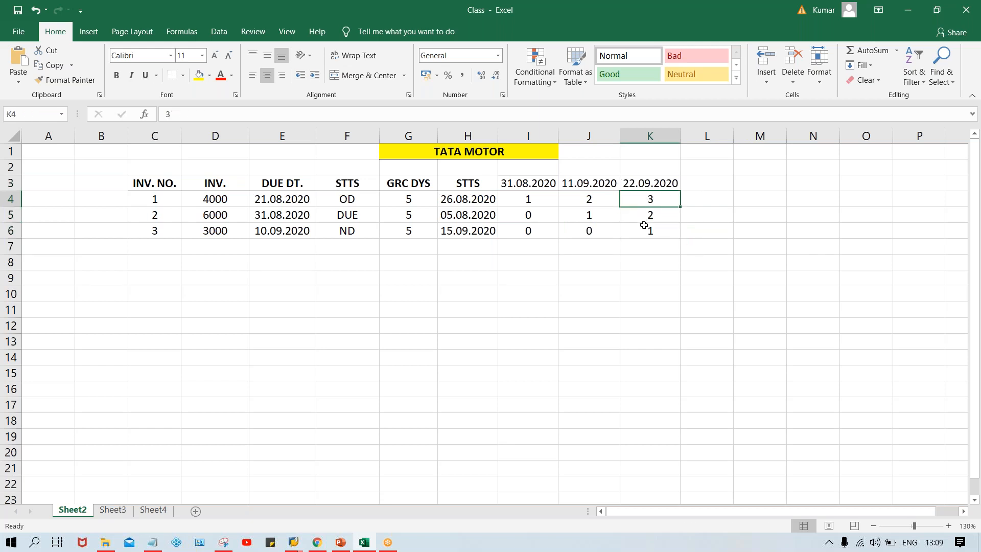
click(665, 216)
click(664, 231)
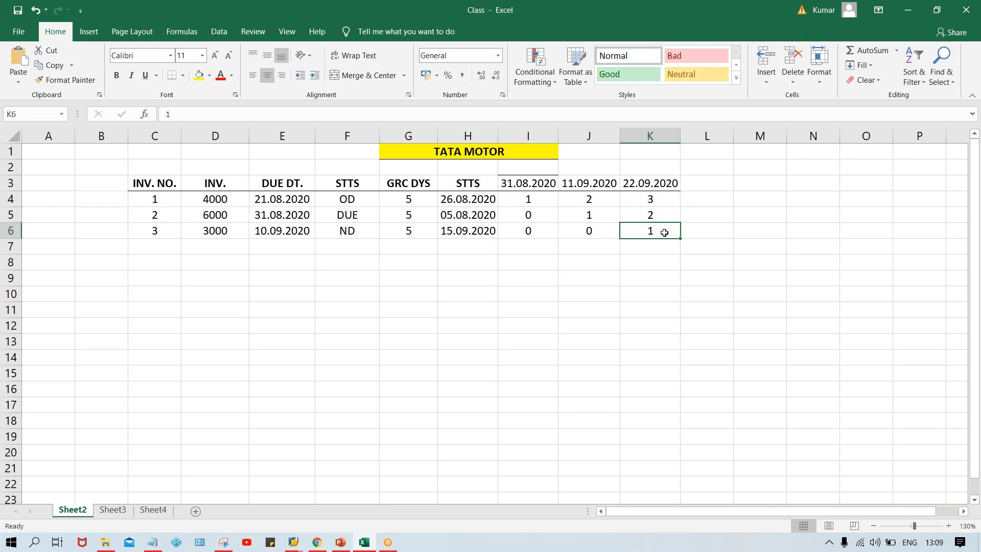
click(662, 203)
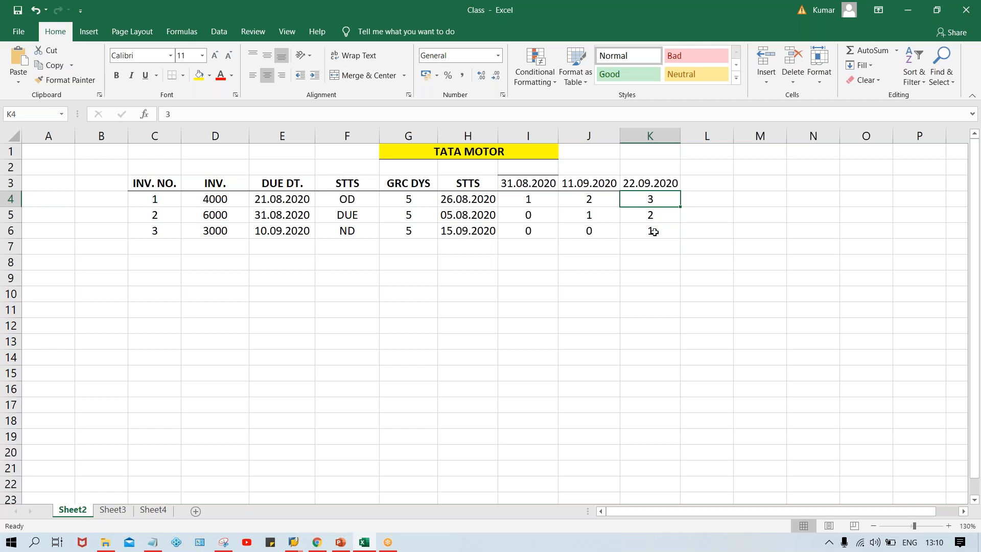
click(615, 257)
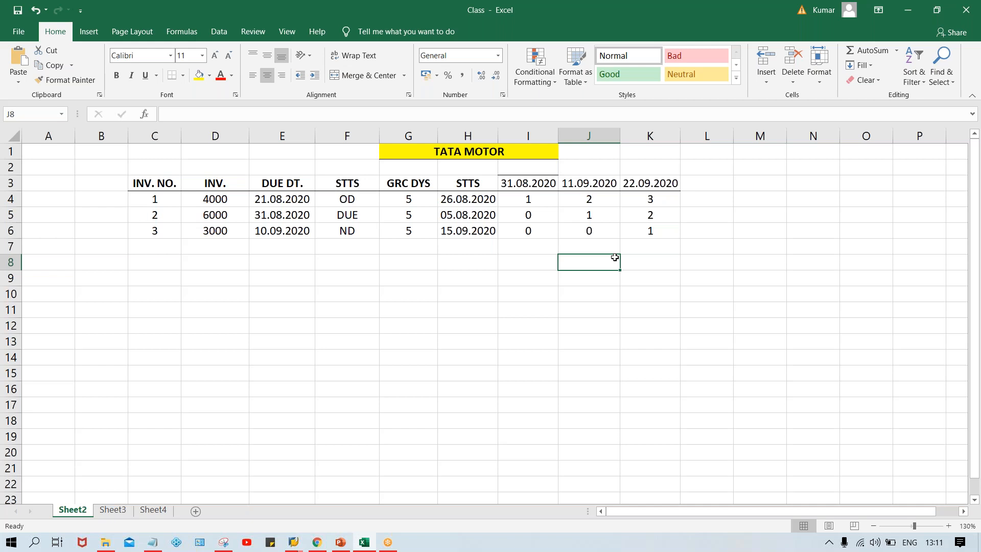
drag(646, 185, 651, 233)
click(643, 198)
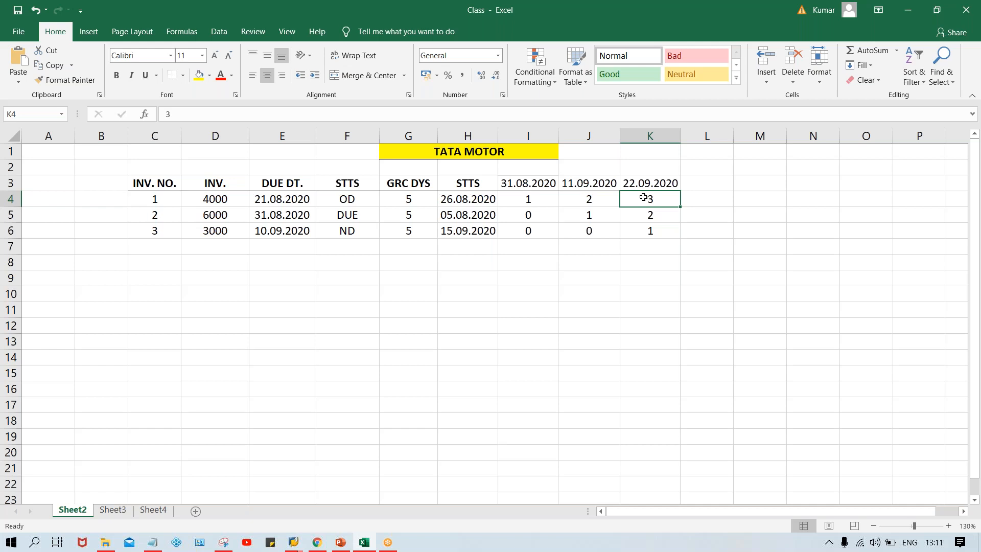
drag(642, 184, 650, 234)
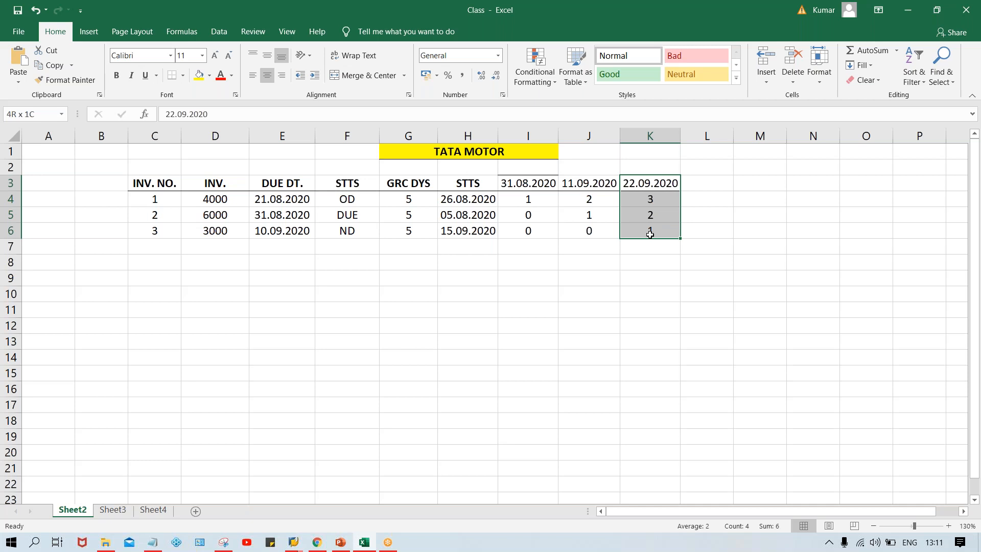
- Review the three dunning run dates 31.08.2020, 11.09.2020 and 22.09.2020 and the empty cells above them
click(638, 187)
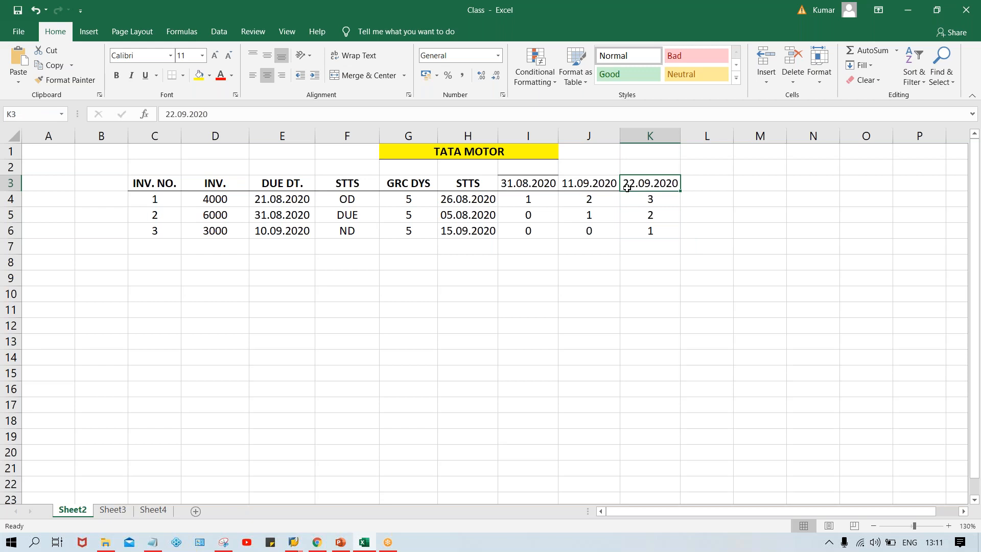
click(512, 186)
click(571, 187)
click(522, 182)
click(523, 169)
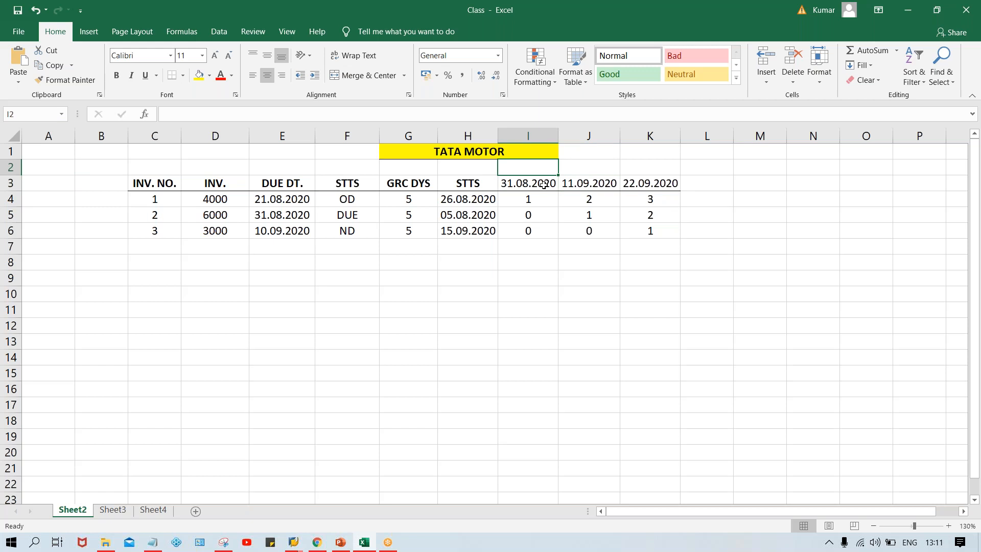
click(582, 169)
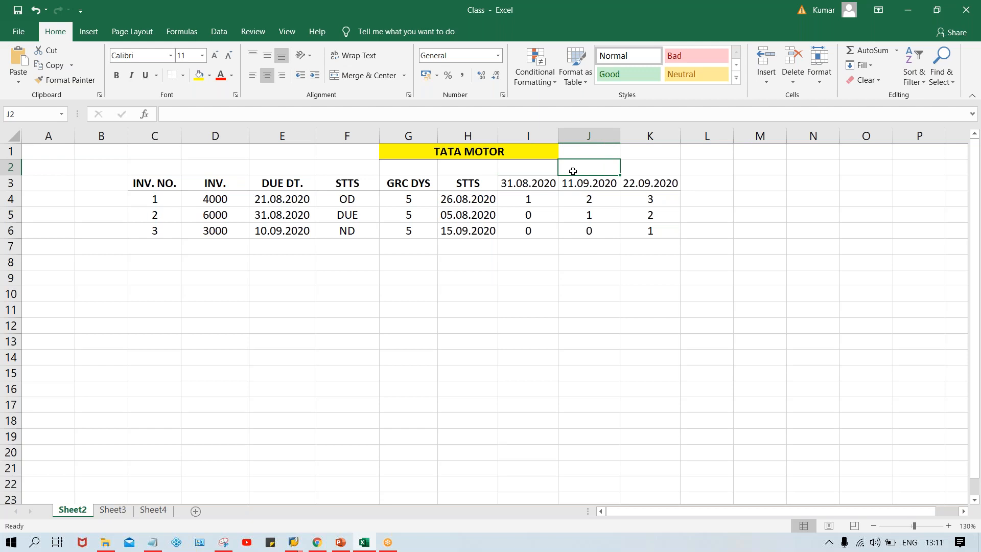
click(634, 170)
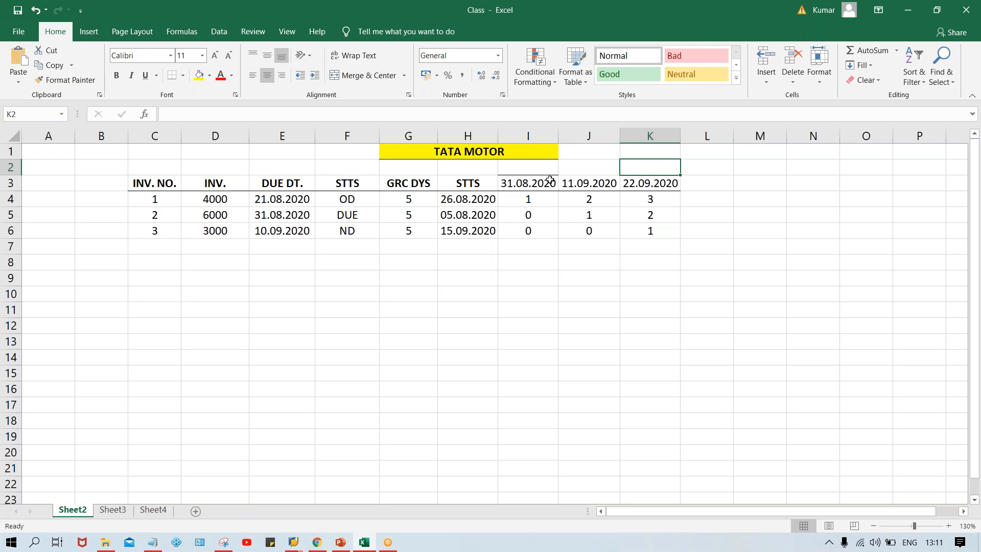
- Enter the date 20.12.2020 in cell I2, above the 31.08.2020 run date
click(532, 169)
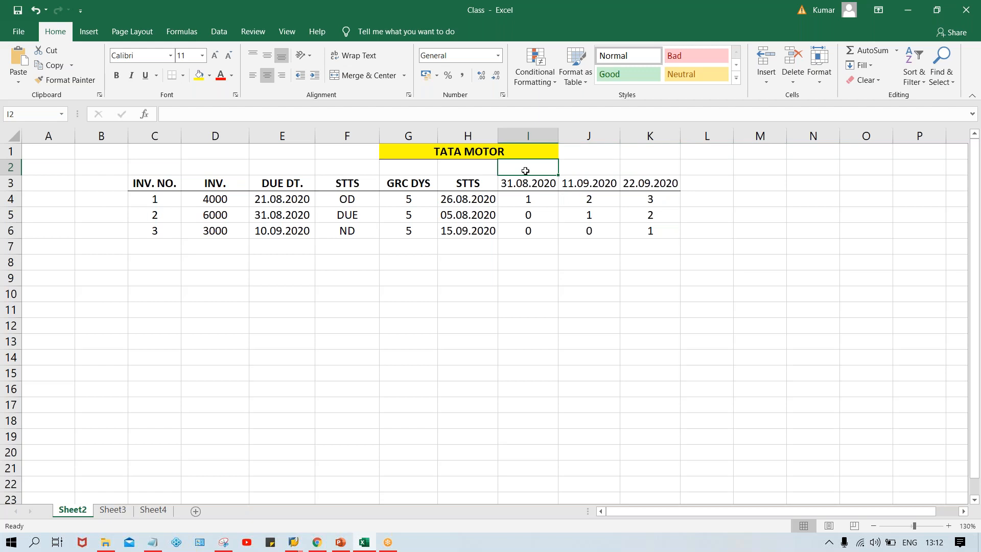
text(20)
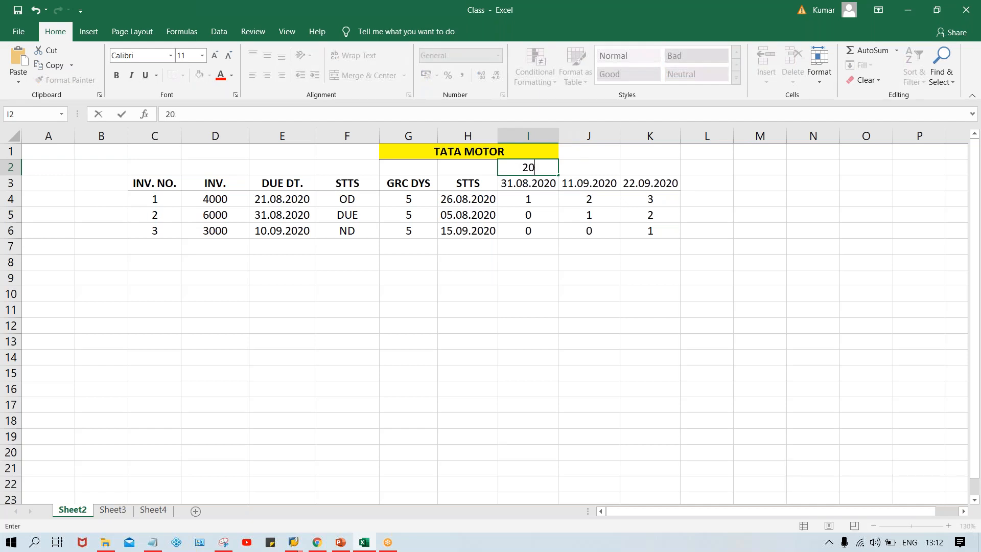
text(.12.2020)
click(585, 167)
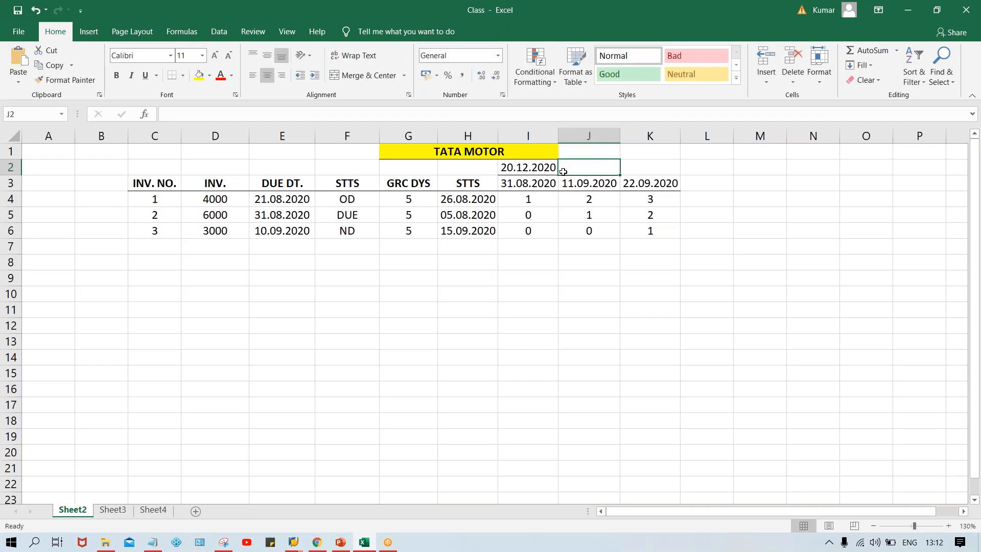
click(529, 169)
click(804, 170)
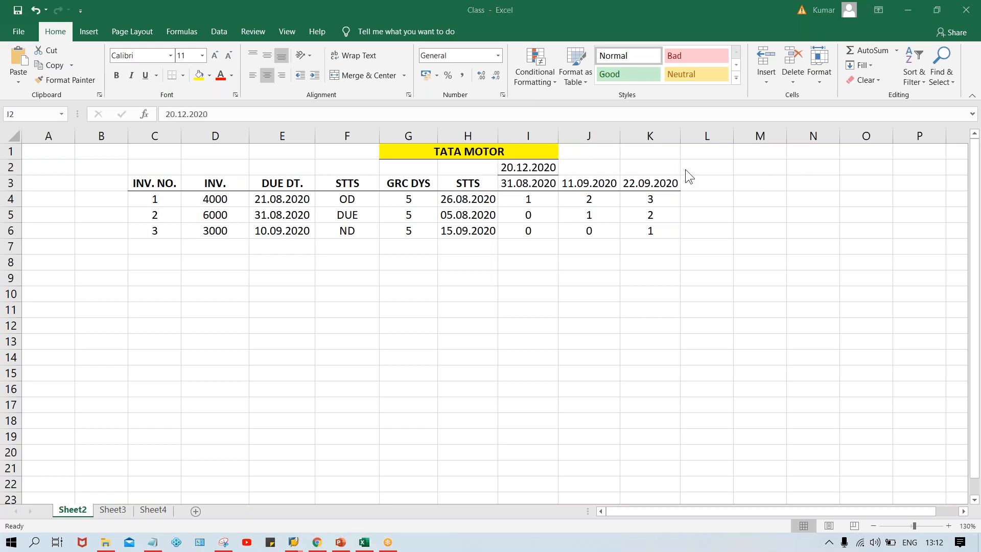
- Enter the date 2.01.2021 in cell J2, above the 11.09.2020 run date
click(572, 170)
click(577, 165)
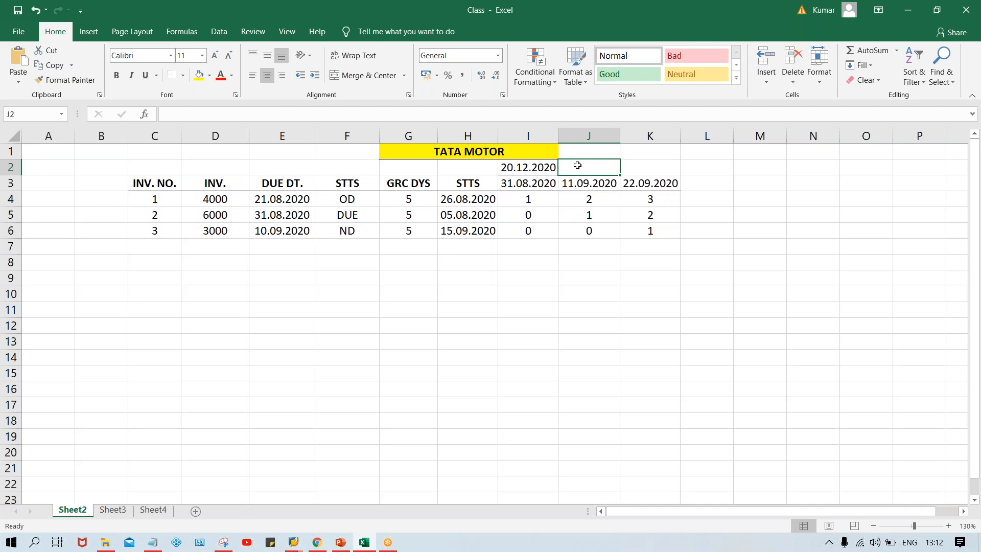
text(2.01)
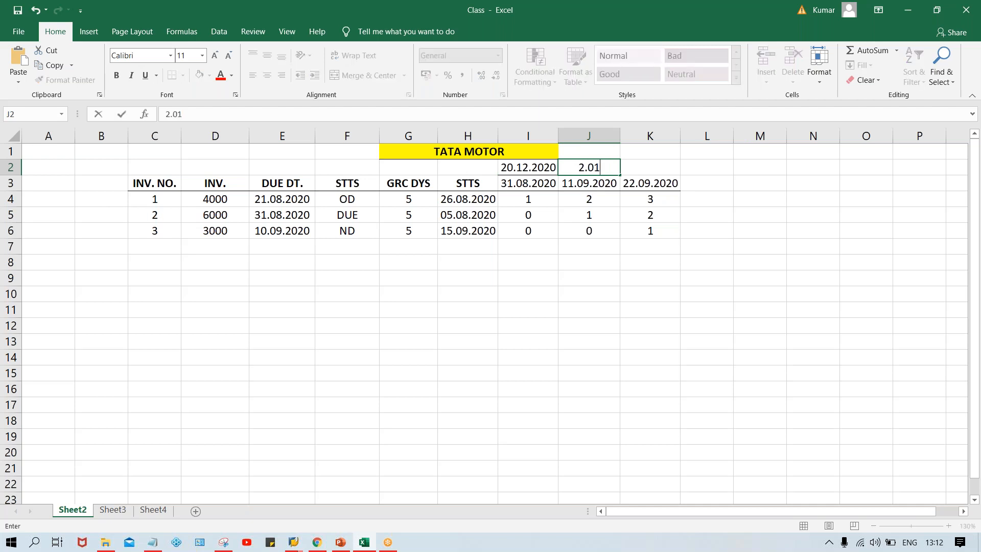
text(.2021)
key(Return)
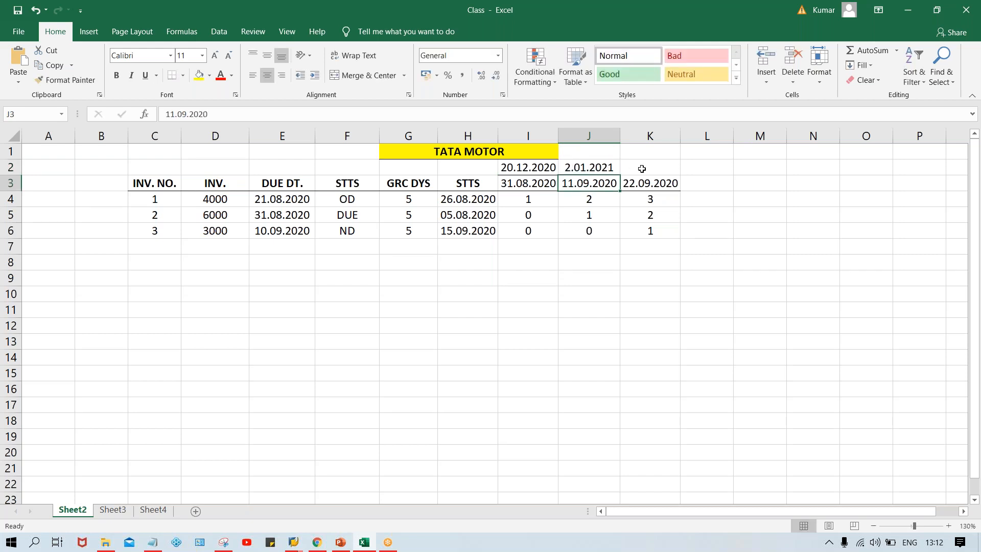
- Enter the date 13.01.2020 in cell K2, above the 22.09.2020 run date
click(649, 168)
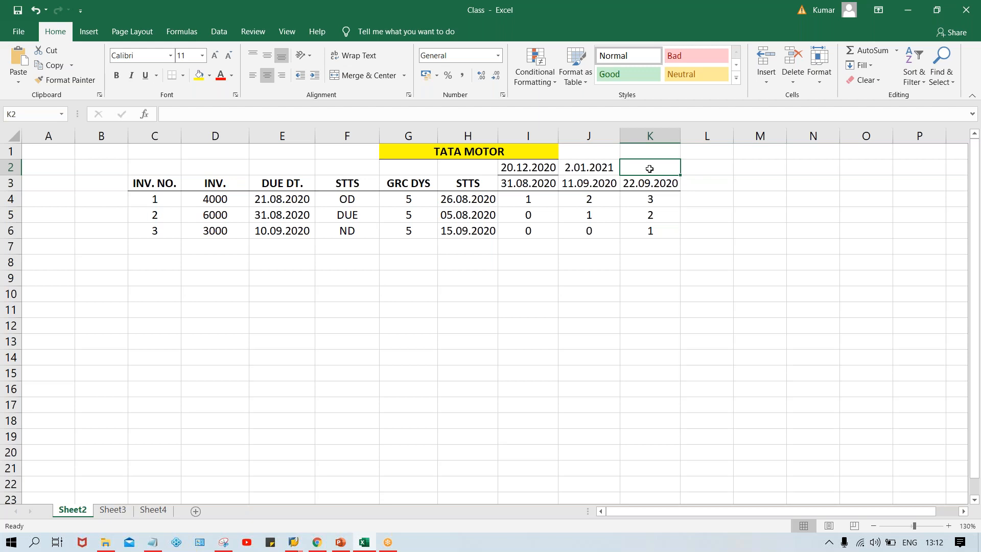
text(13.0)
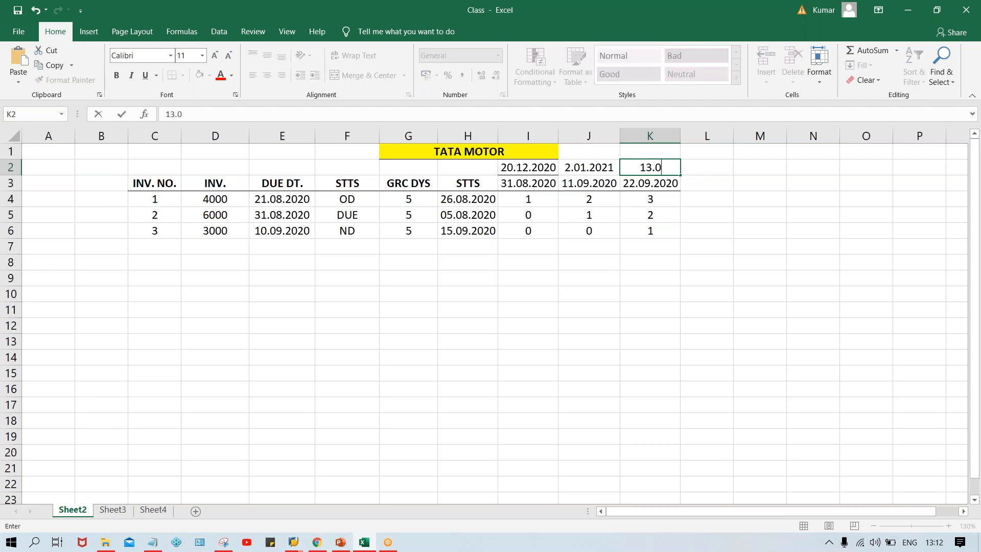
text(1.2020)
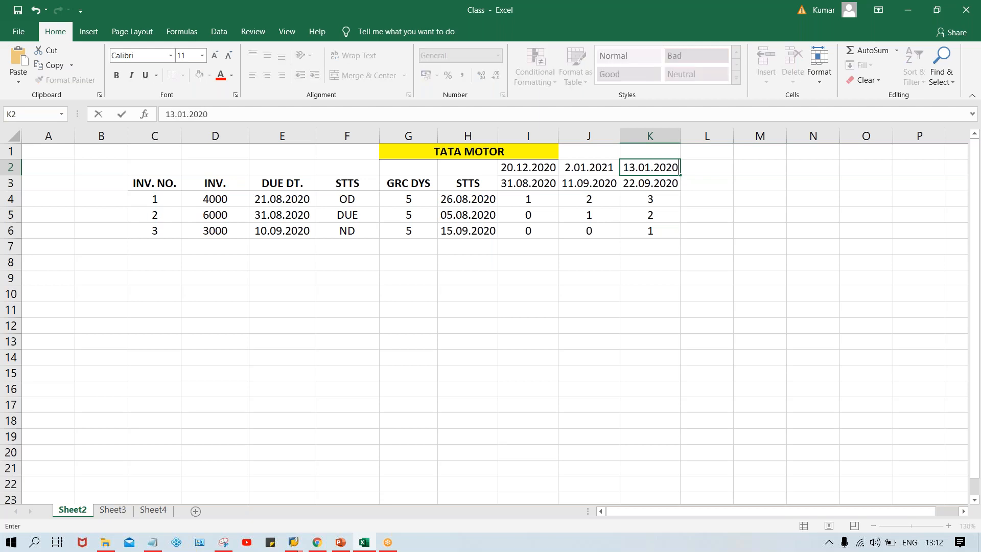
click(651, 197)
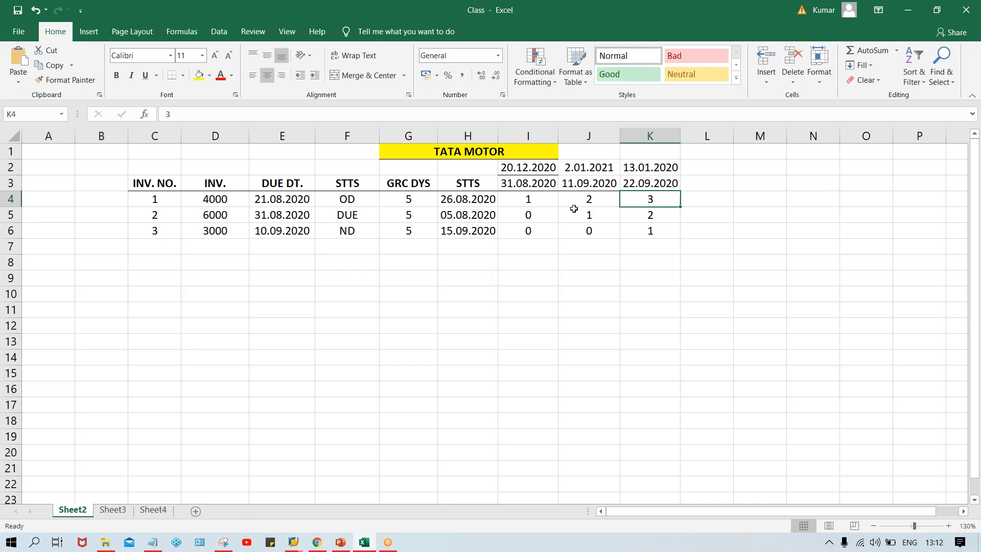